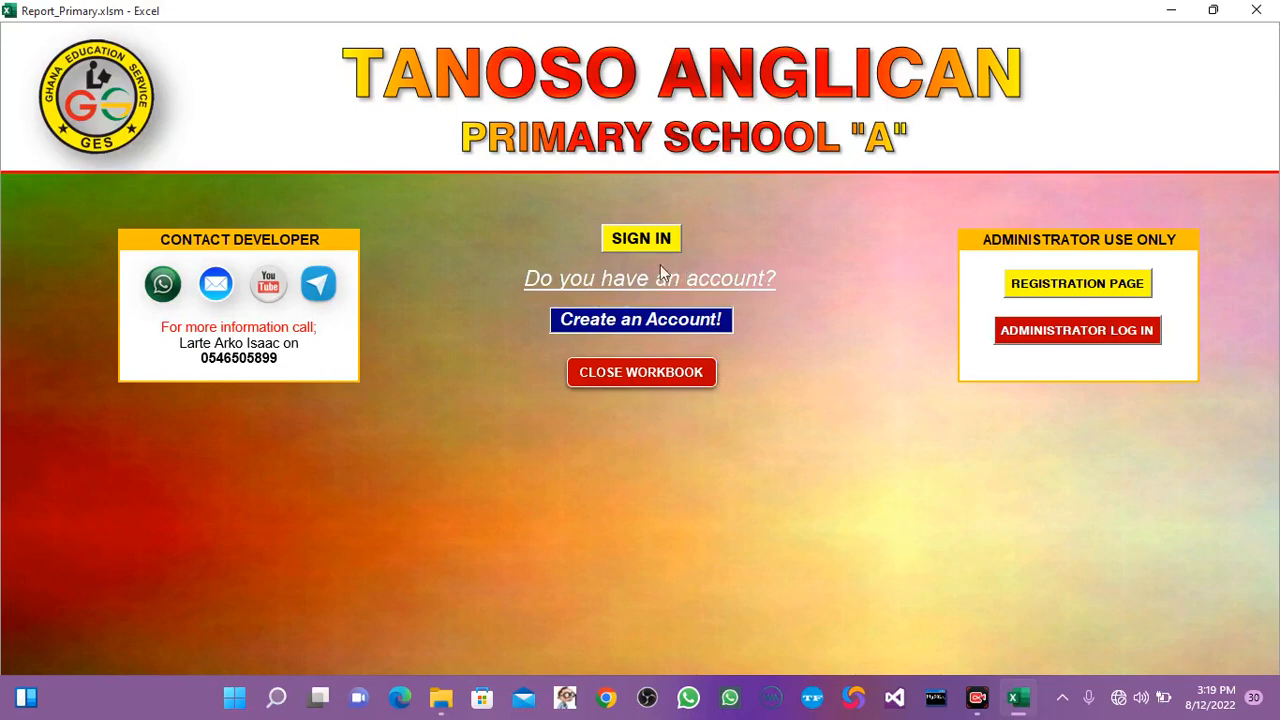
# Open the account creation form and enter the staff member's full name and staff ID.
pyautogui.click(643, 325)
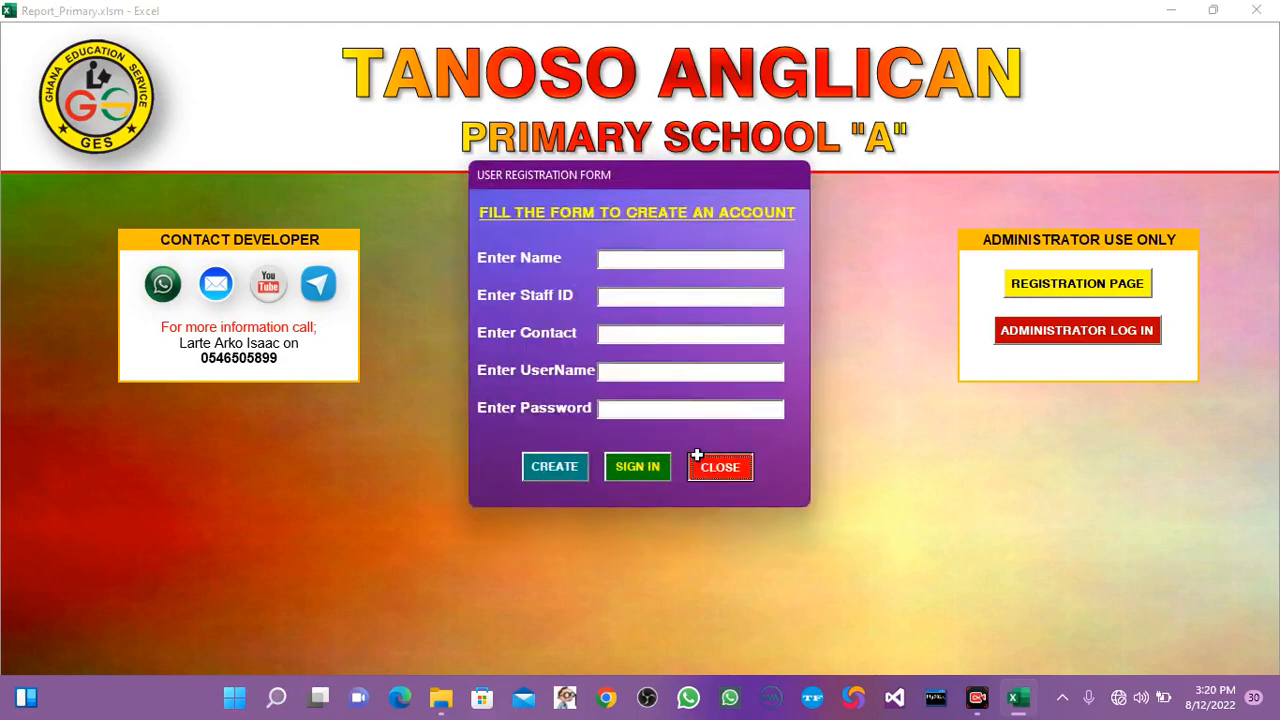
pyautogui.click(697, 456)
pyautogui.click(626, 324)
pyautogui.click(661, 259)
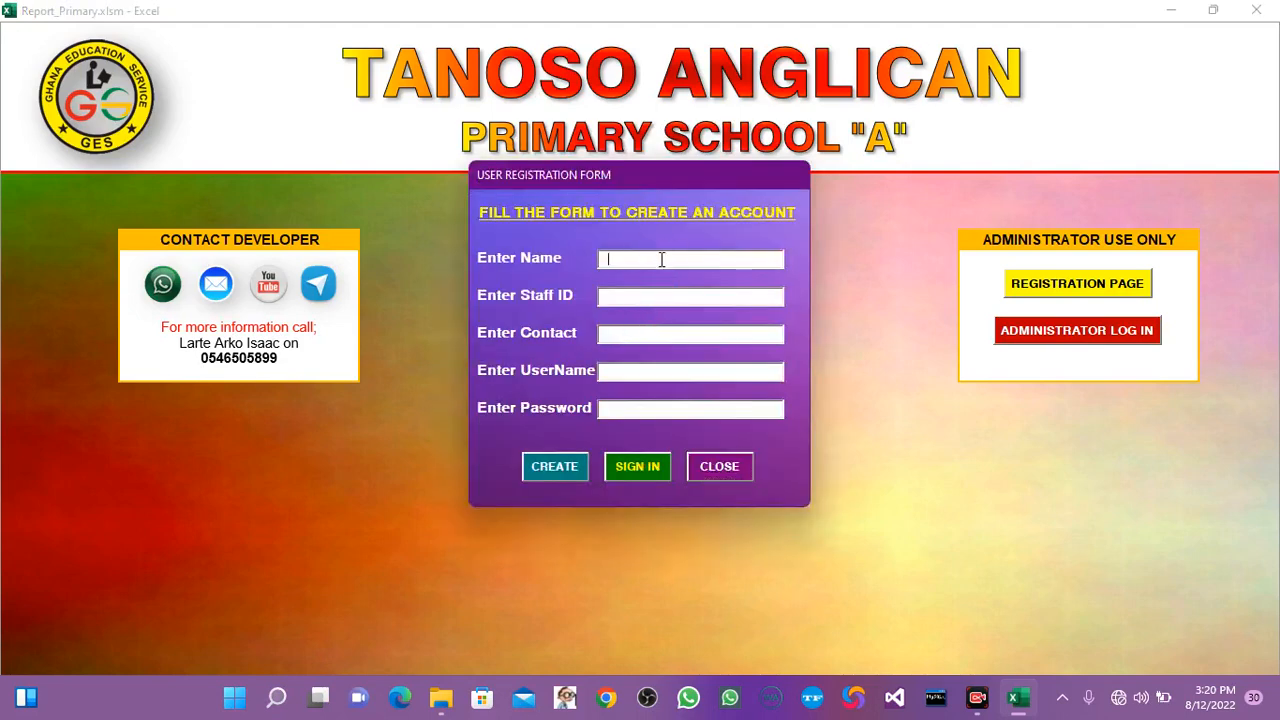
pyautogui.press('BackSpace')
pyautogui.press('BackSpace')
pyautogui.press('BackSpace')
pyautogui.press('Tab')
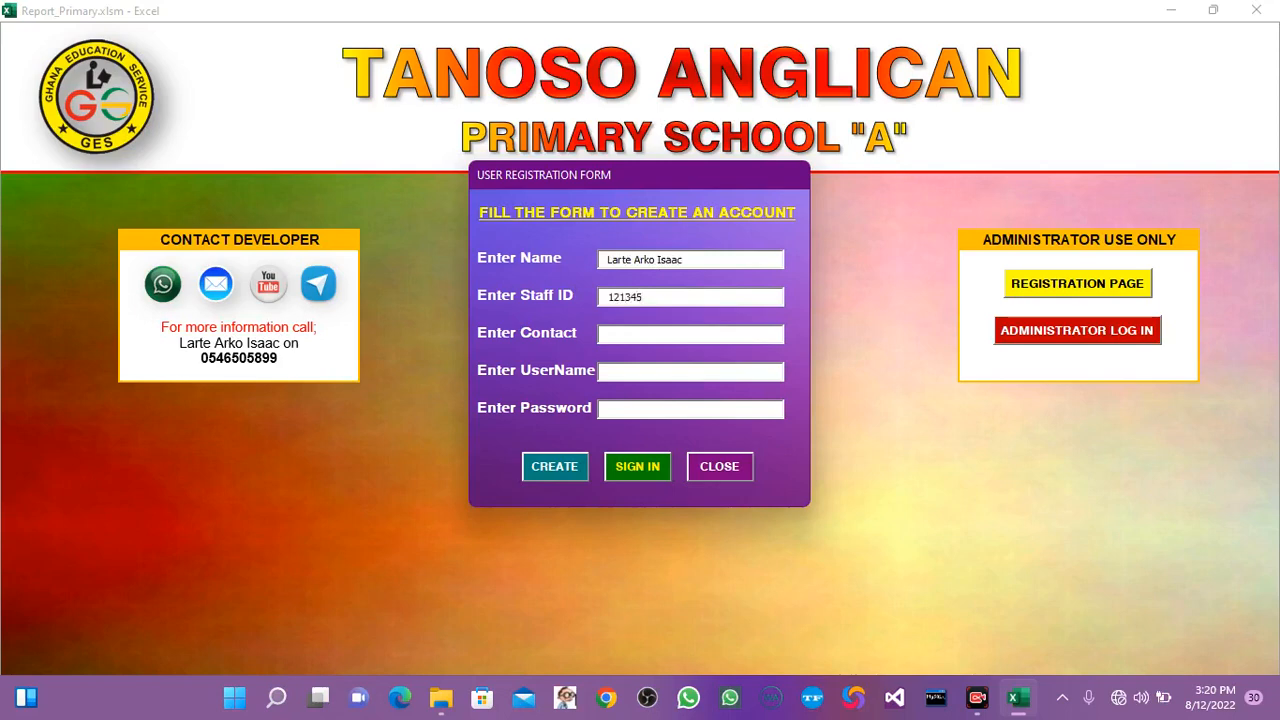
# Fill in the contact number, username and account password, and create the account.
pyautogui.click(555, 476)
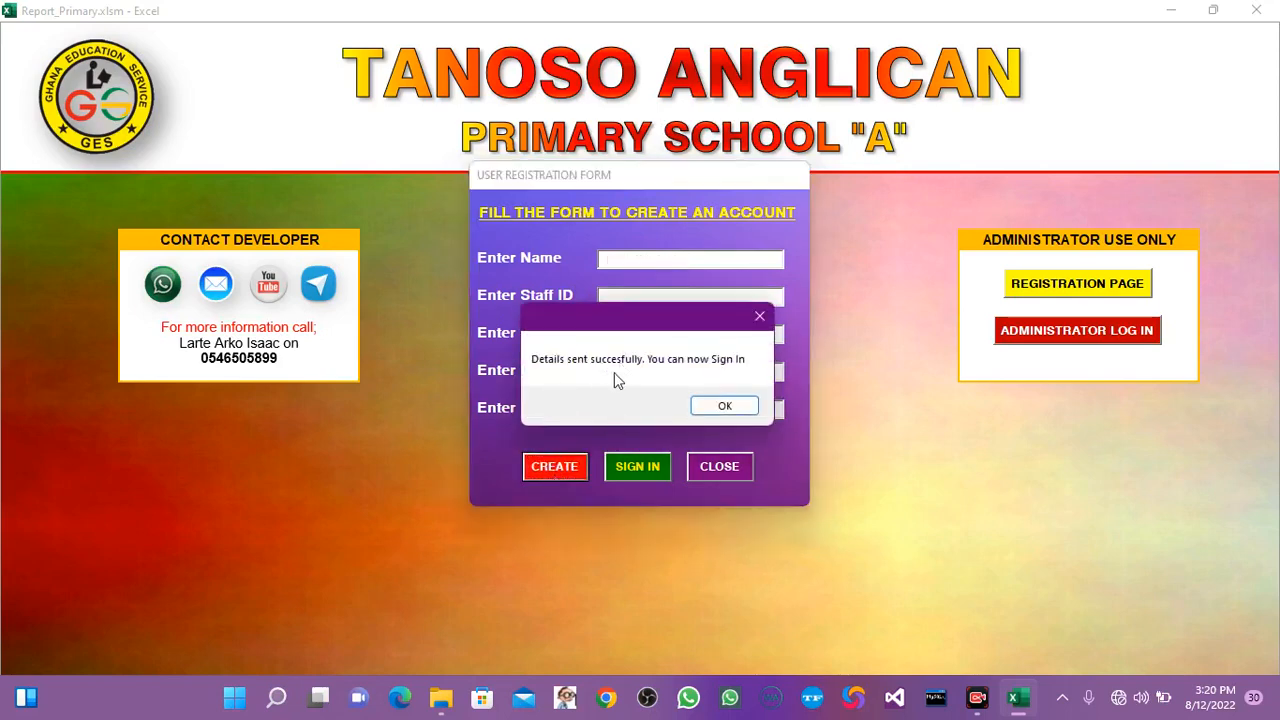
pyautogui.click(724, 405)
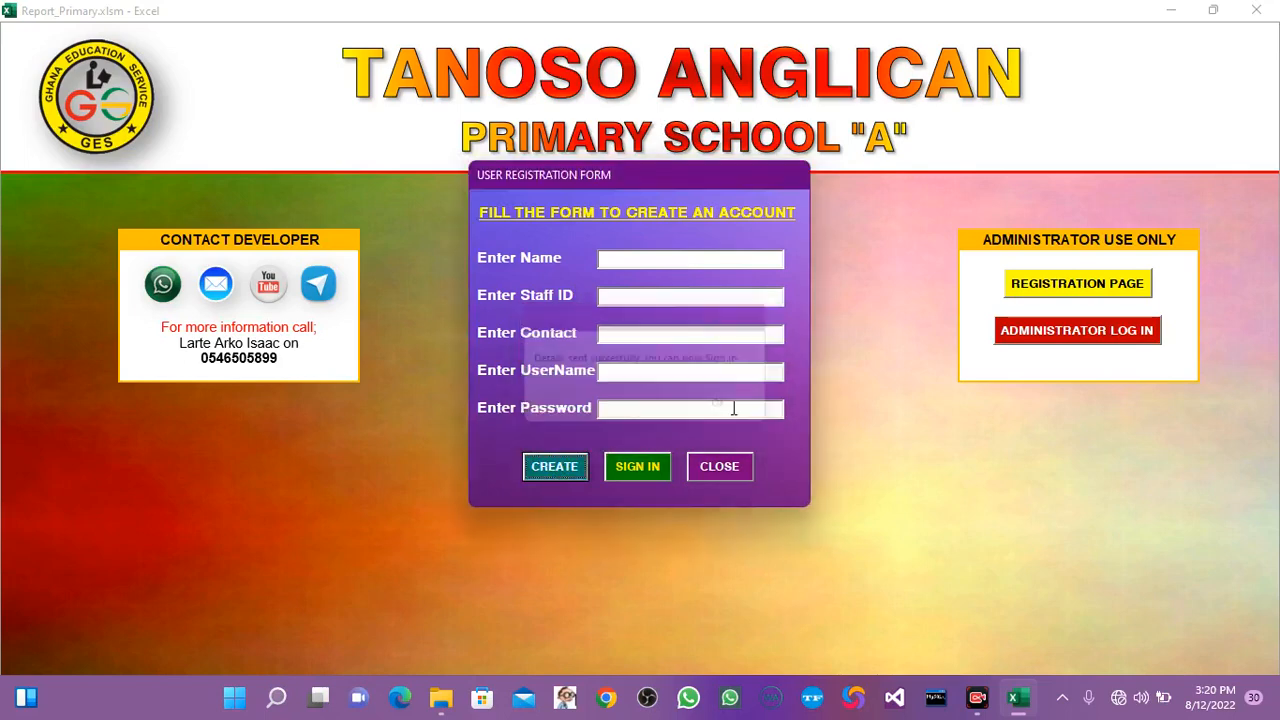
# Sign in to the new account by selecting its username and entering the account password.
pyautogui.click(630, 467)
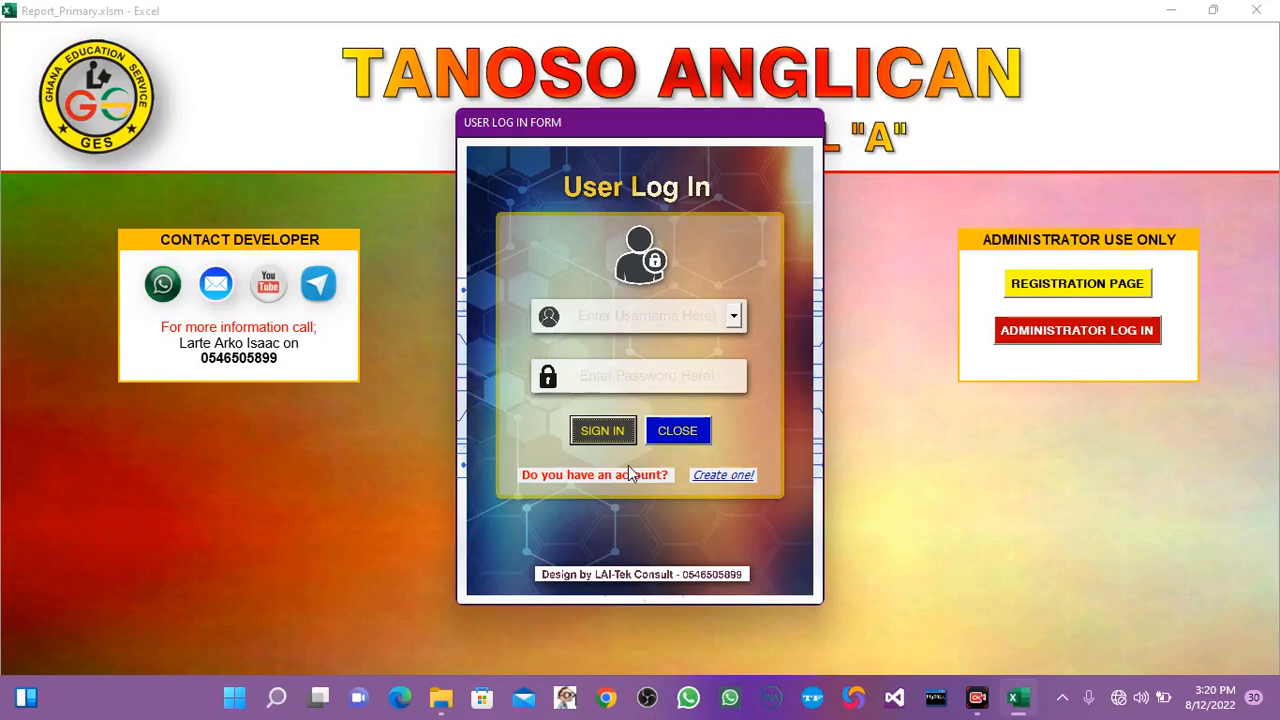
pyautogui.click(738, 324)
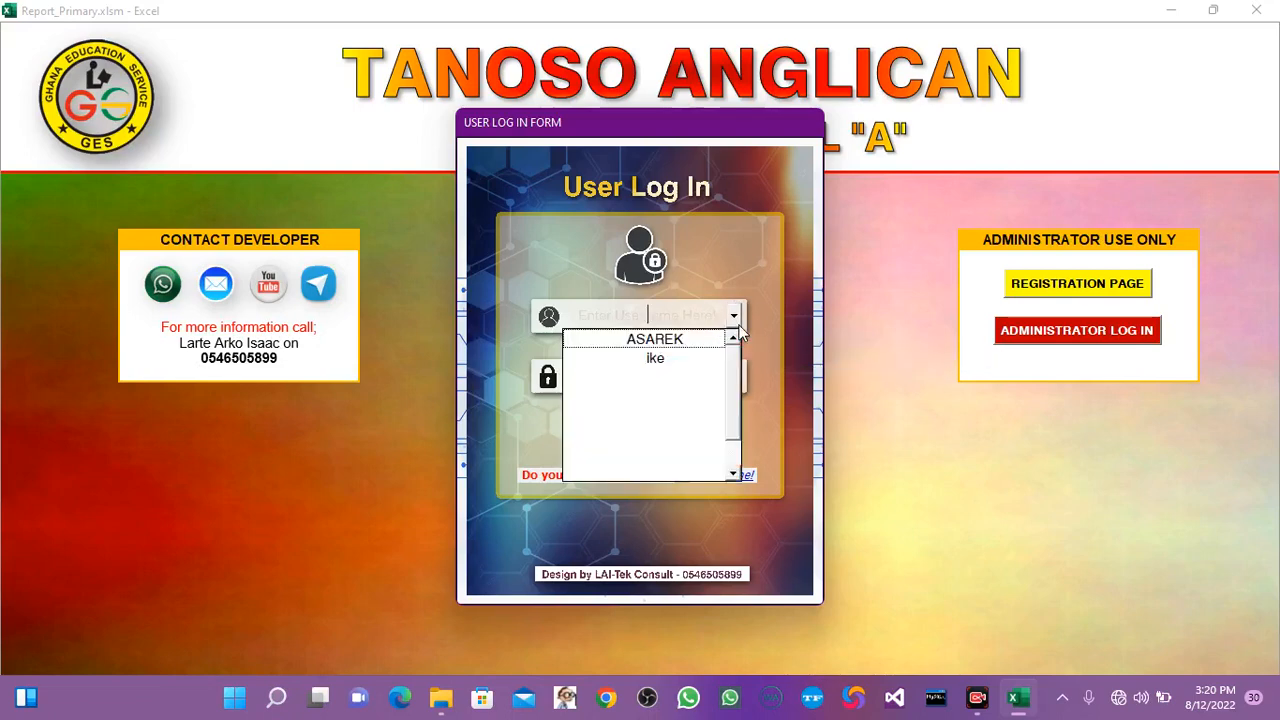
pyautogui.click(646, 360)
pyautogui.click(645, 375)
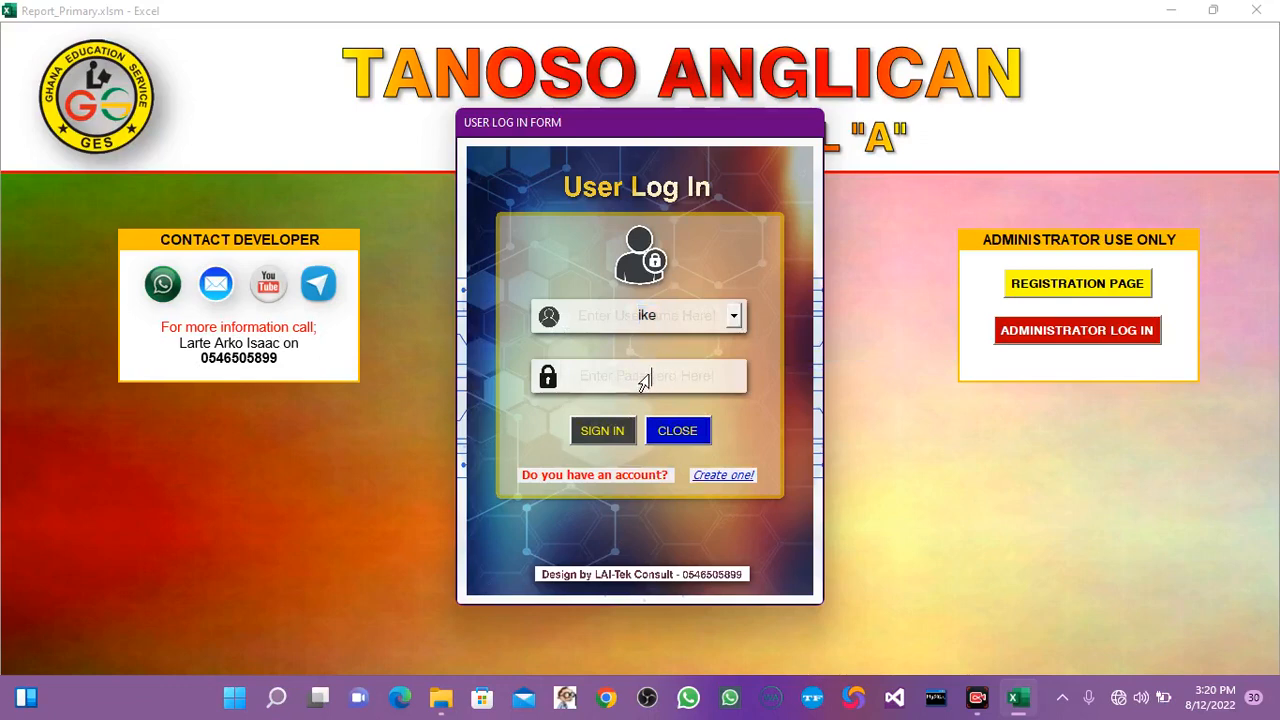
pyautogui.write('******')
pyautogui.click(603, 431)
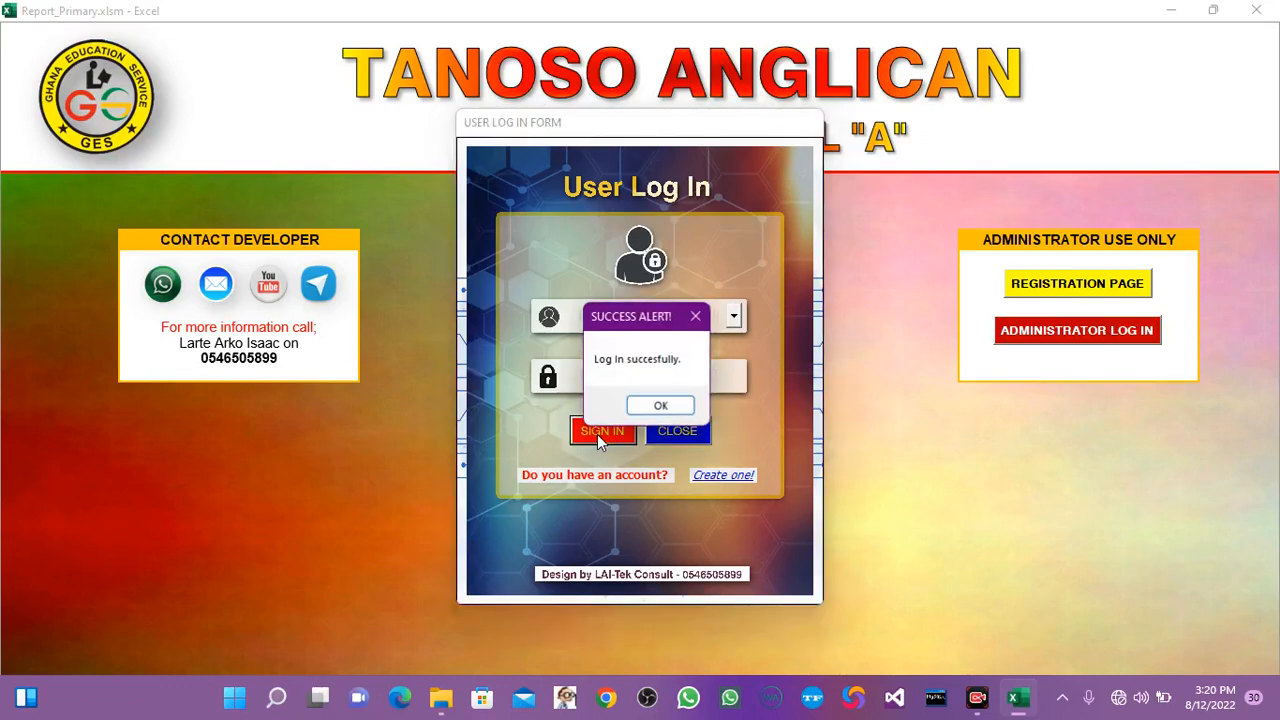
pyautogui.click(663, 403)
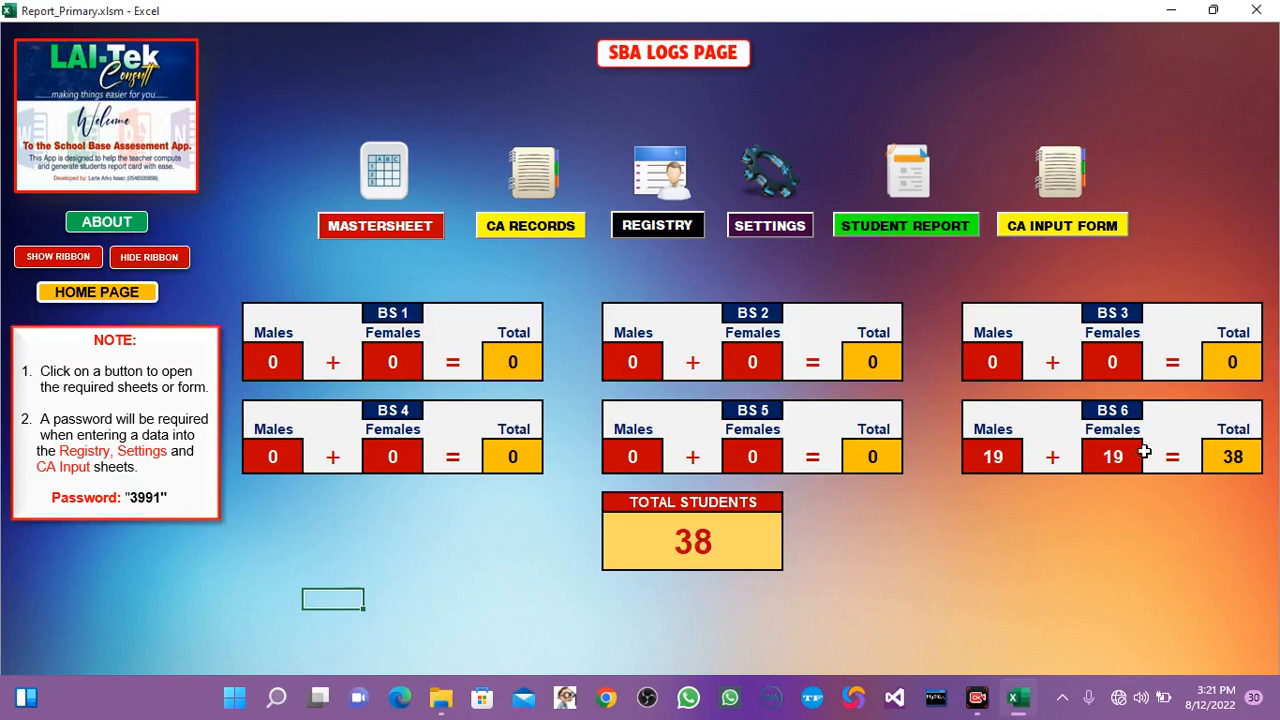
# Show and hide the ribbon, and view the About page before returning to the SBA Logs page.
pyautogui.click(56, 258)
pyautogui.press('Escape')
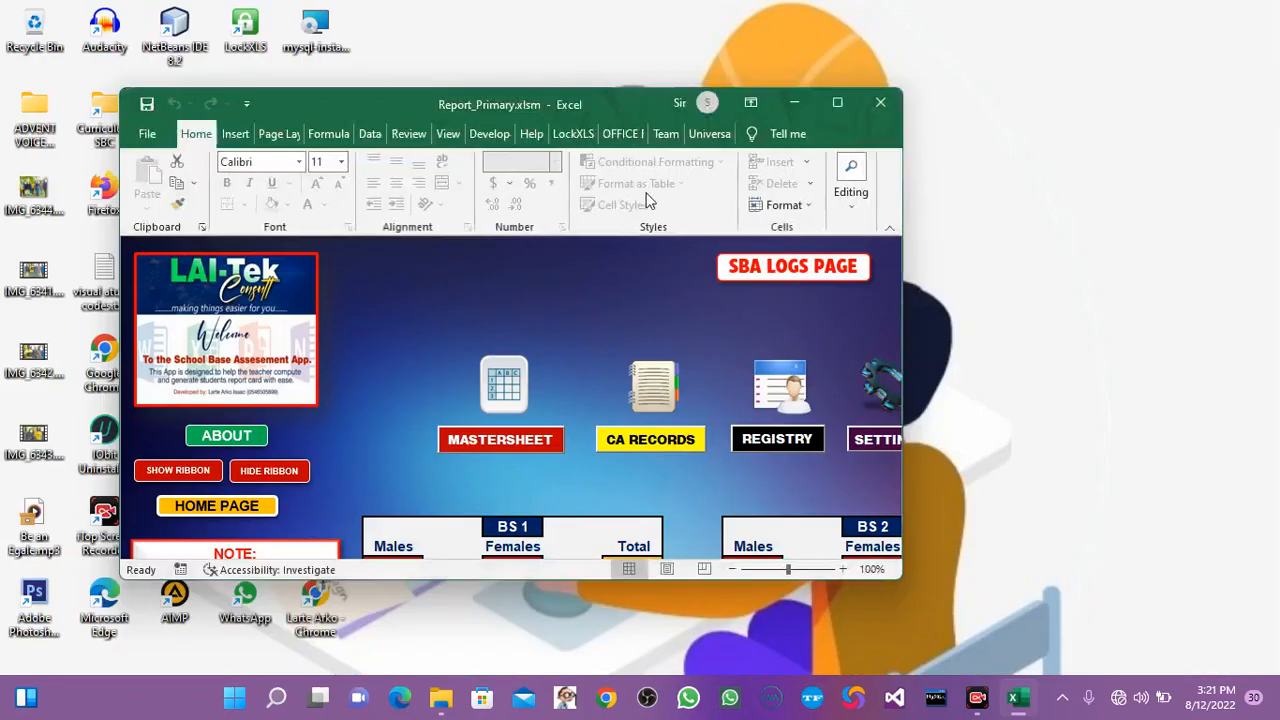
pyautogui.click(837, 102)
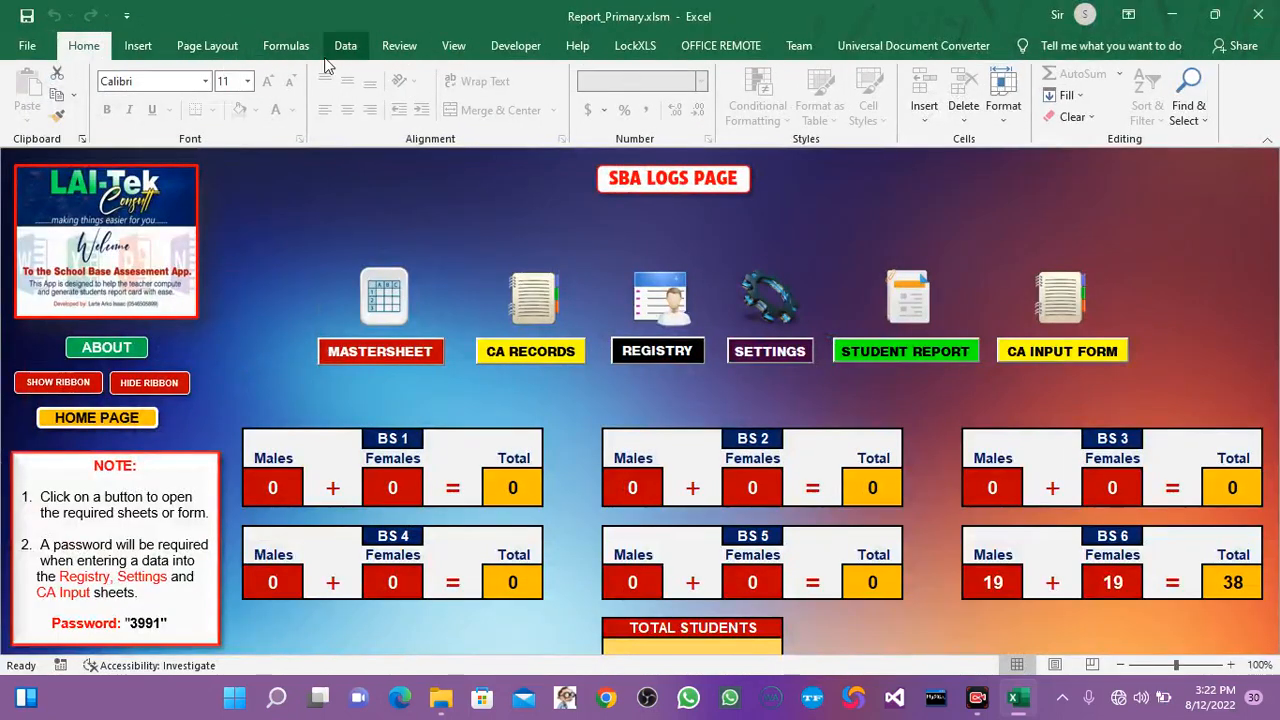
pyautogui.click(160, 384)
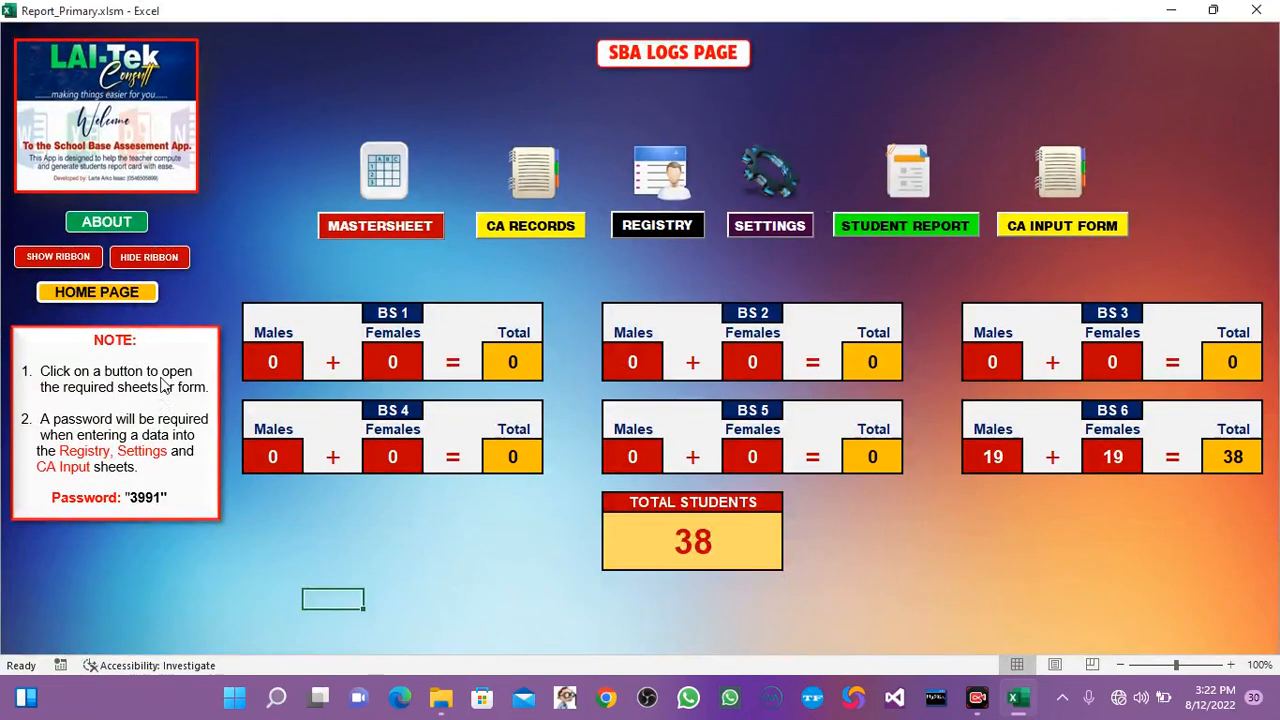
pyautogui.click(108, 225)
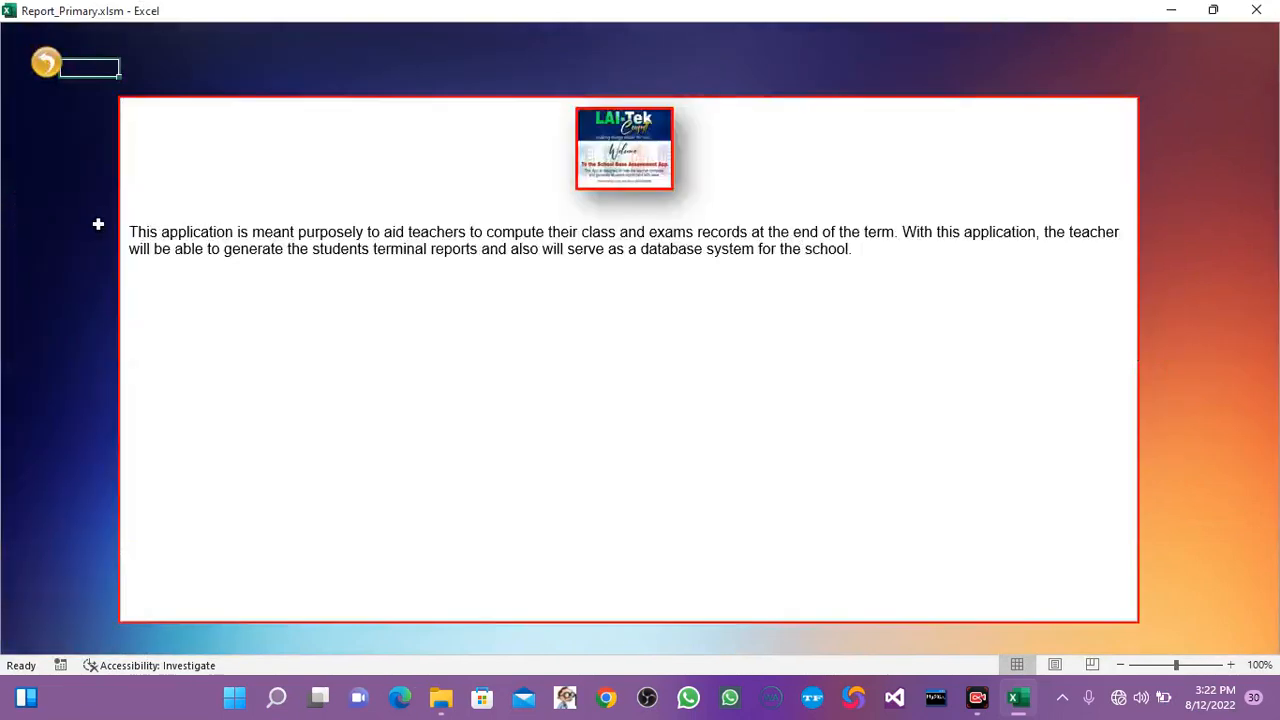
pyautogui.click(46, 66)
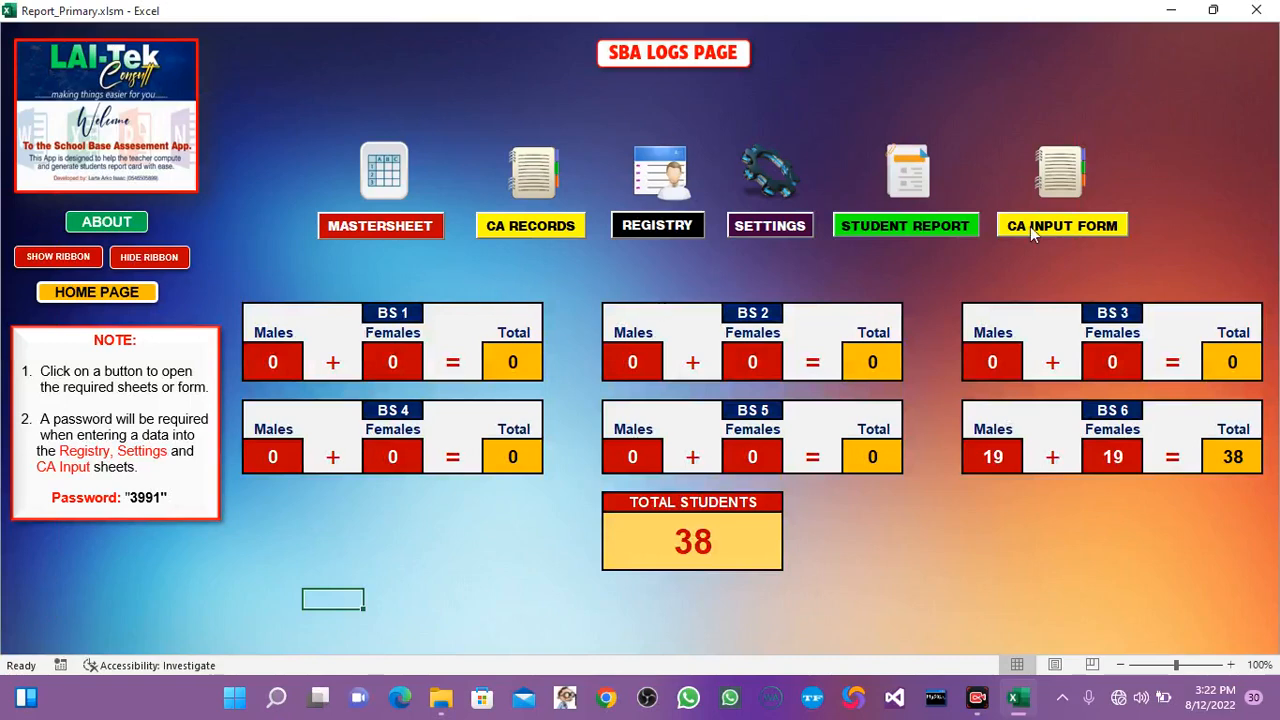
# Open the BS 1 registry and replace the name in row 001 with another pupil's full name.
pyautogui.click(662, 226)
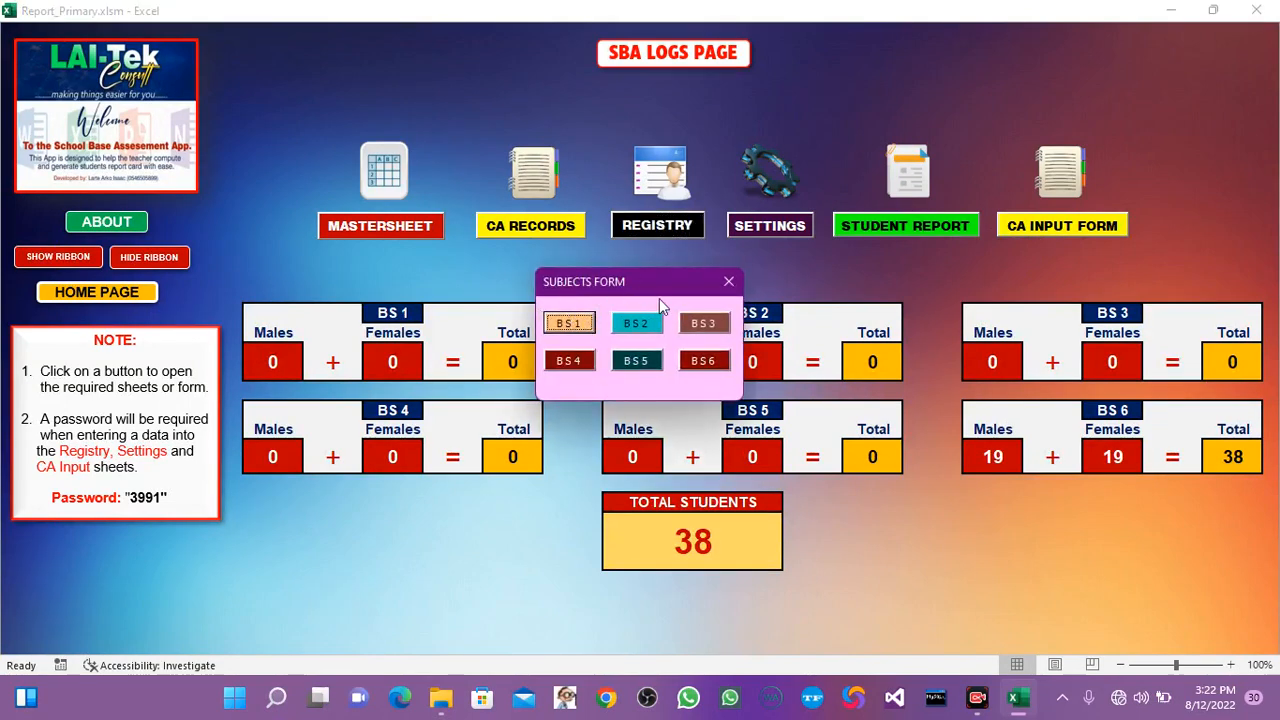
pyautogui.click(566, 326)
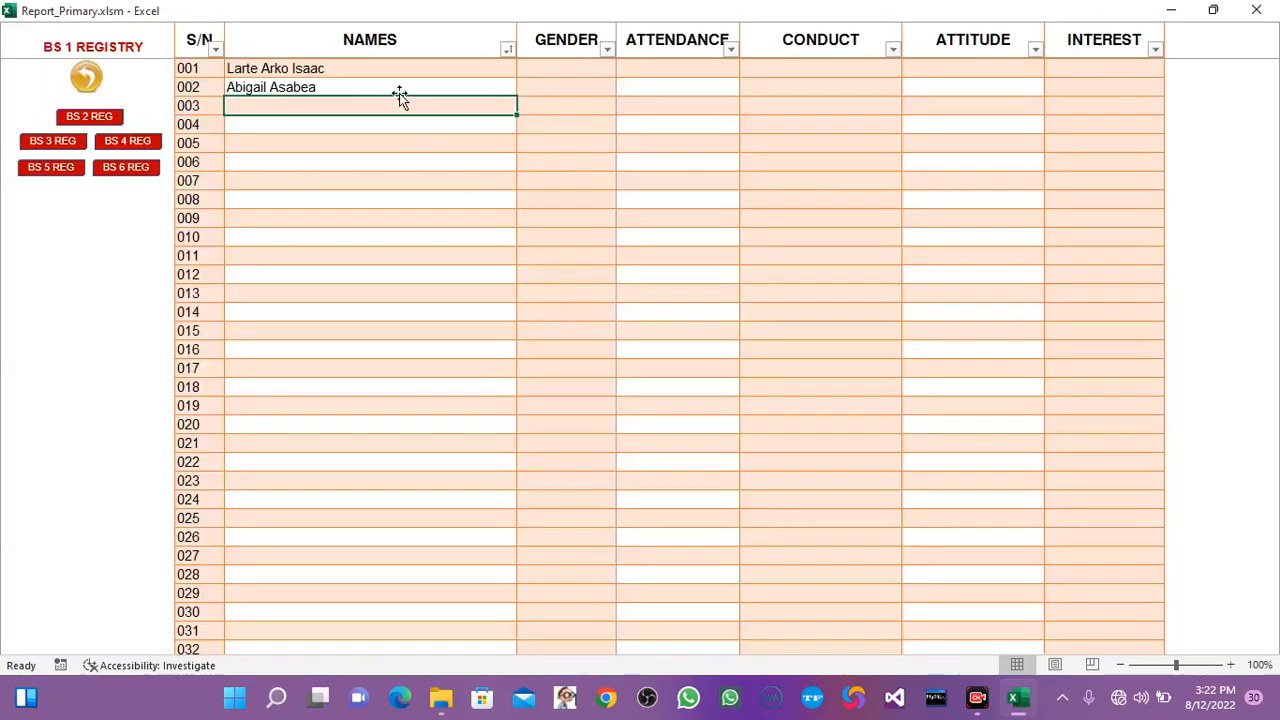
pyautogui.click(376, 69)
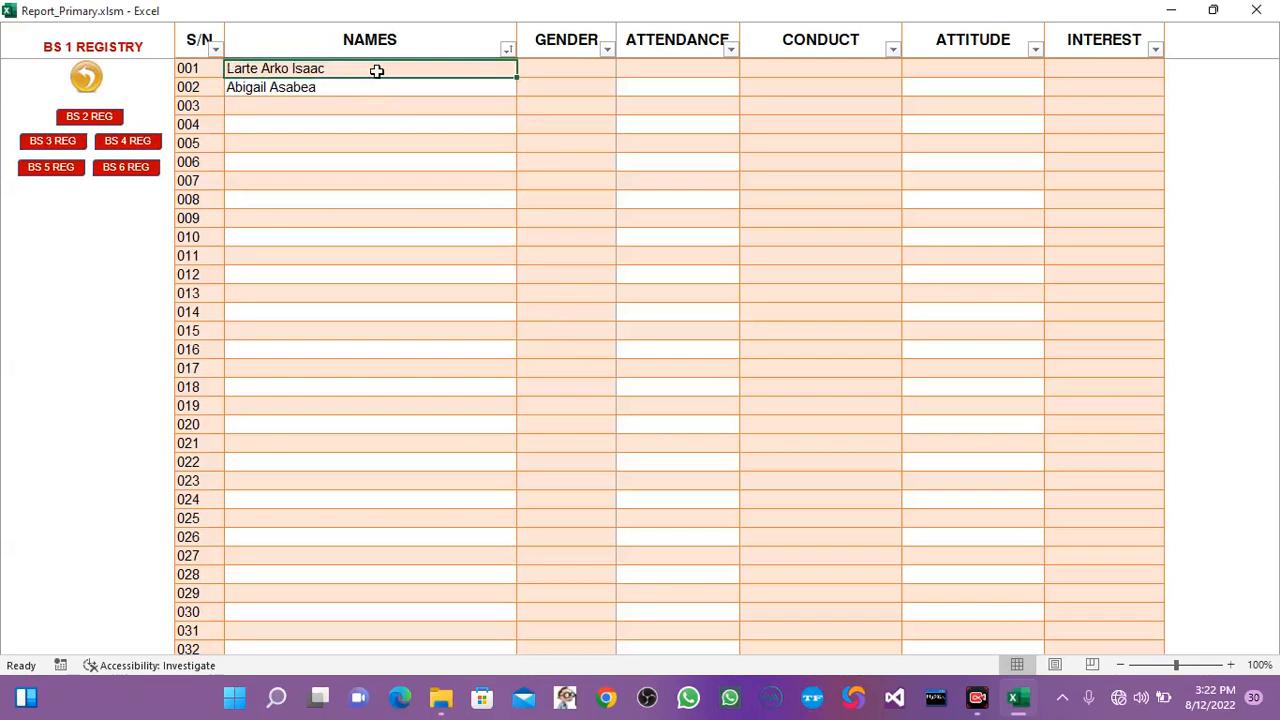
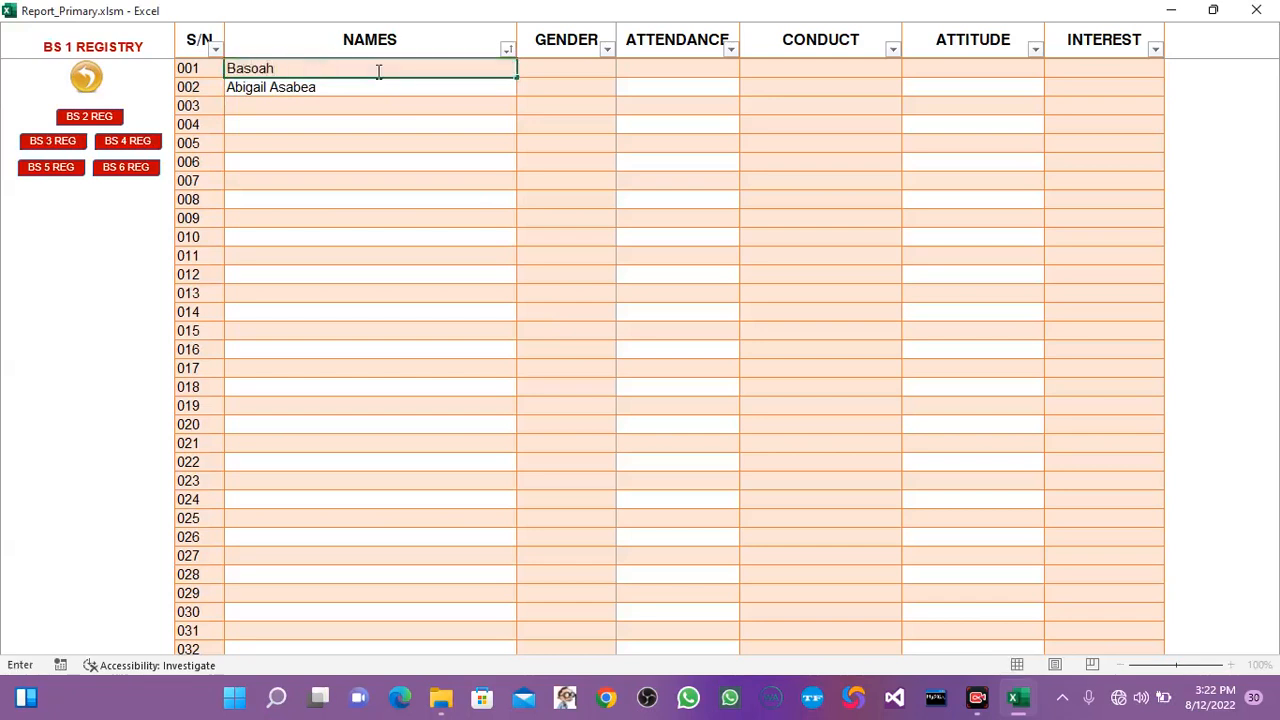
pyautogui.press('Return')
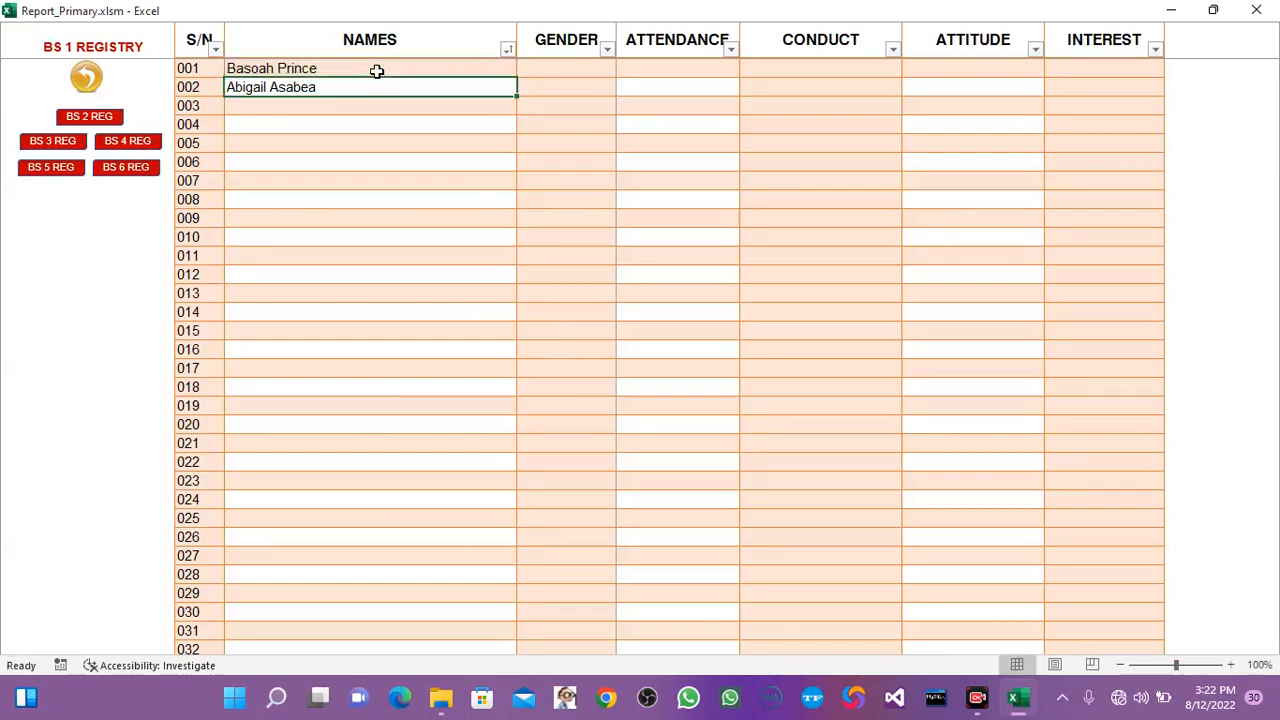
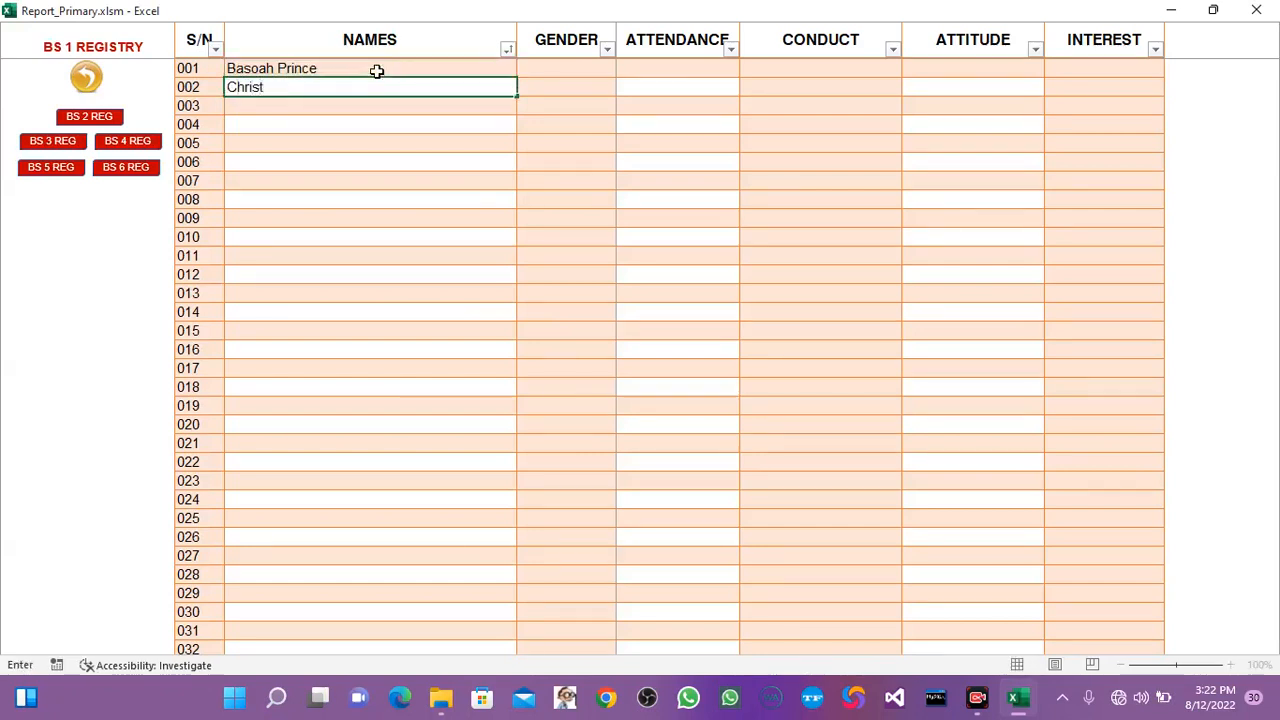
# Replace the pupil name in row 002 and enter a third pupil's full name in row 003.
pyautogui.press('Return')
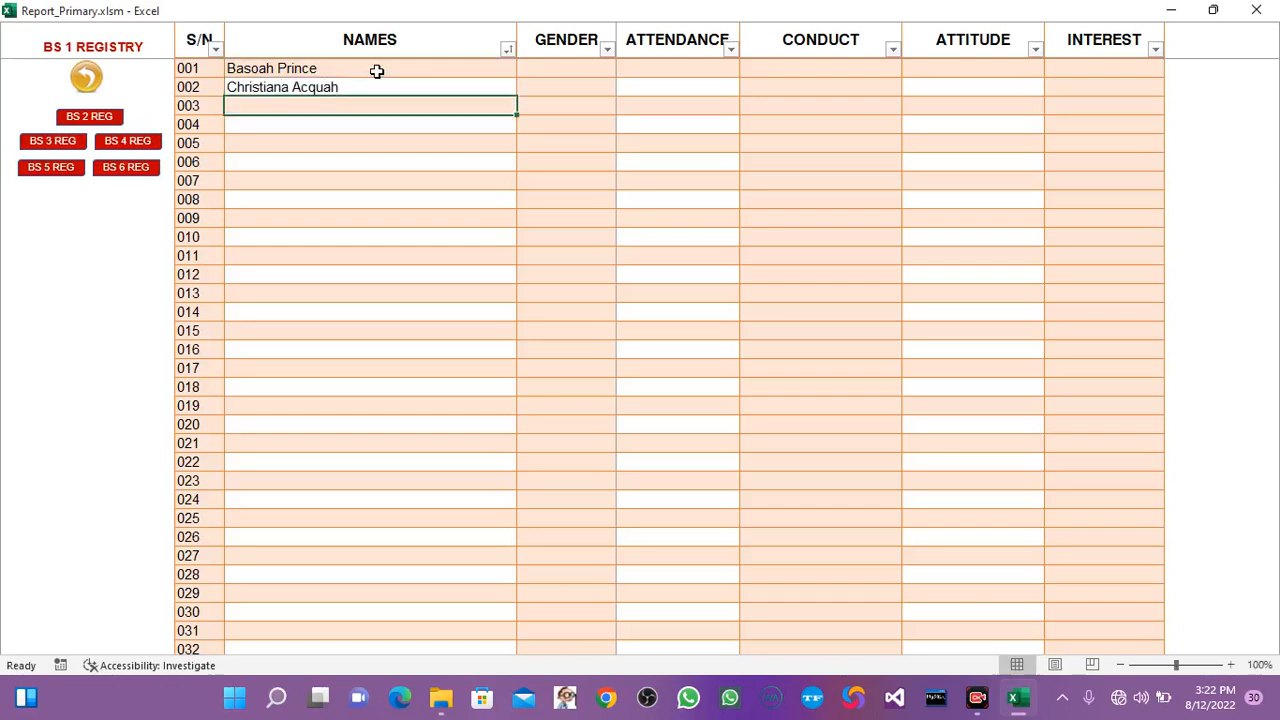
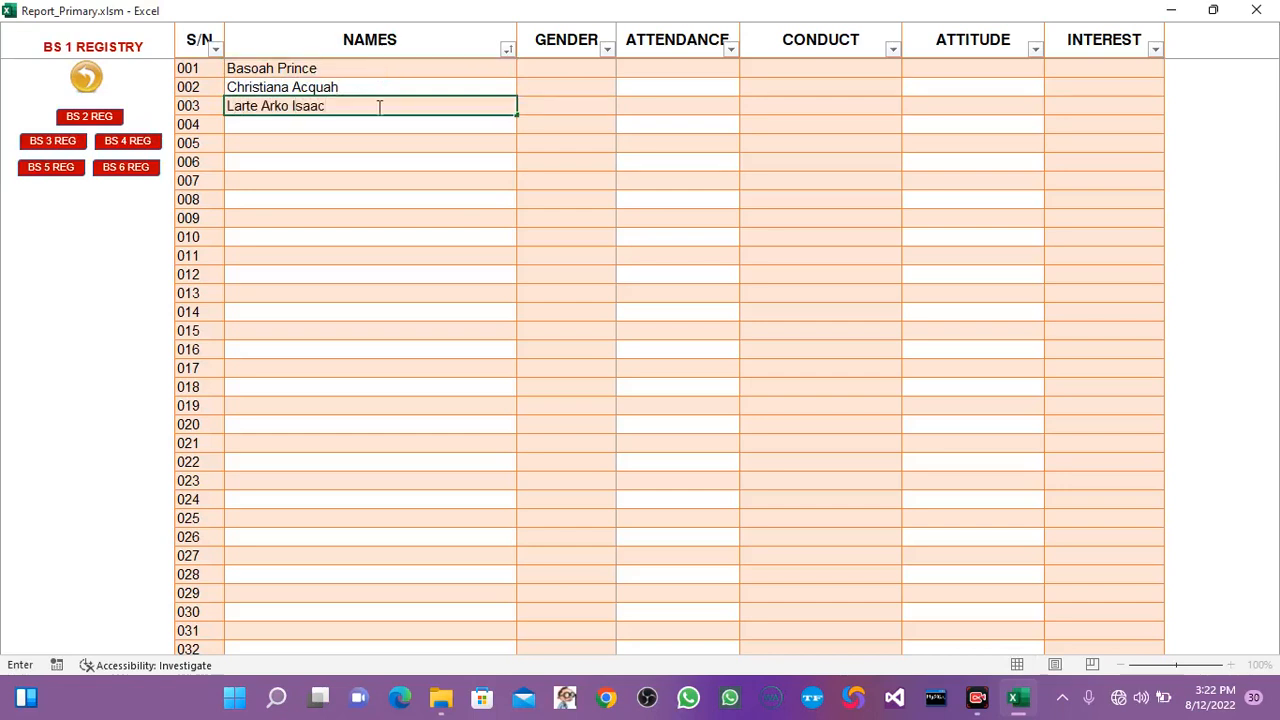
pyautogui.press('Return')
pyautogui.click(383, 163)
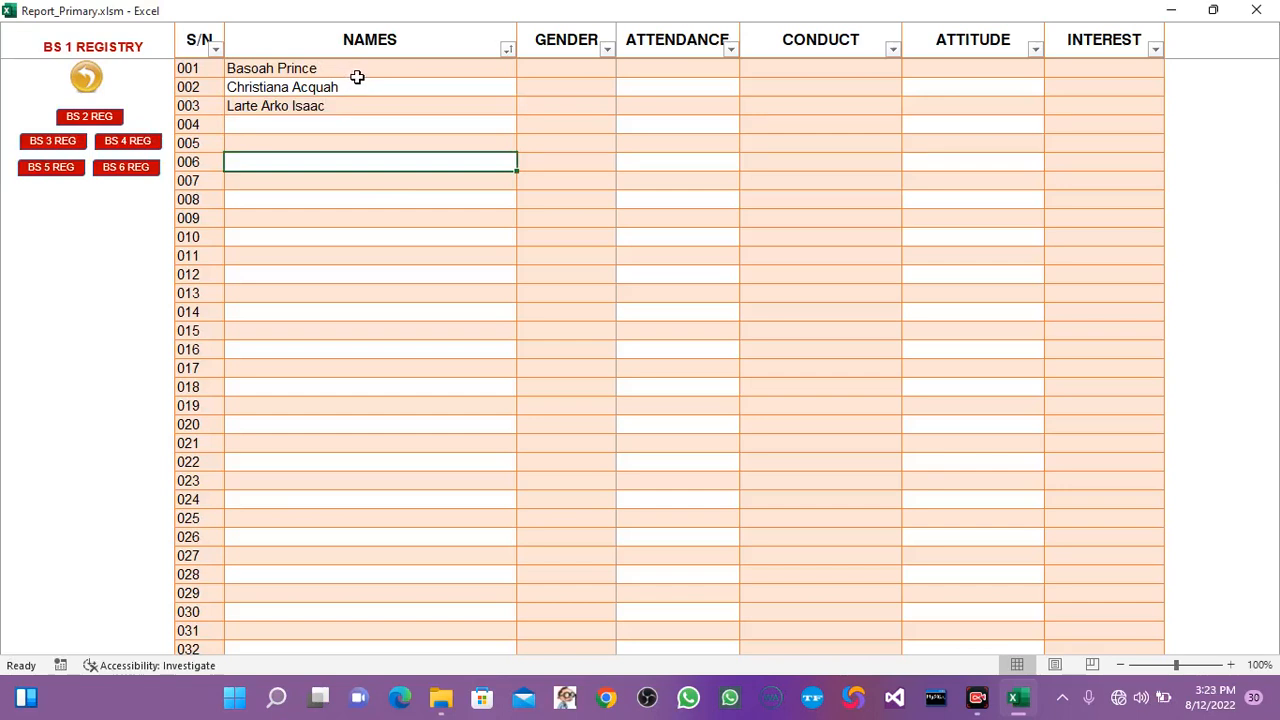
# Set the gender to Male for pupil 001 and Female for pupil 002.
pyautogui.click(565, 68)
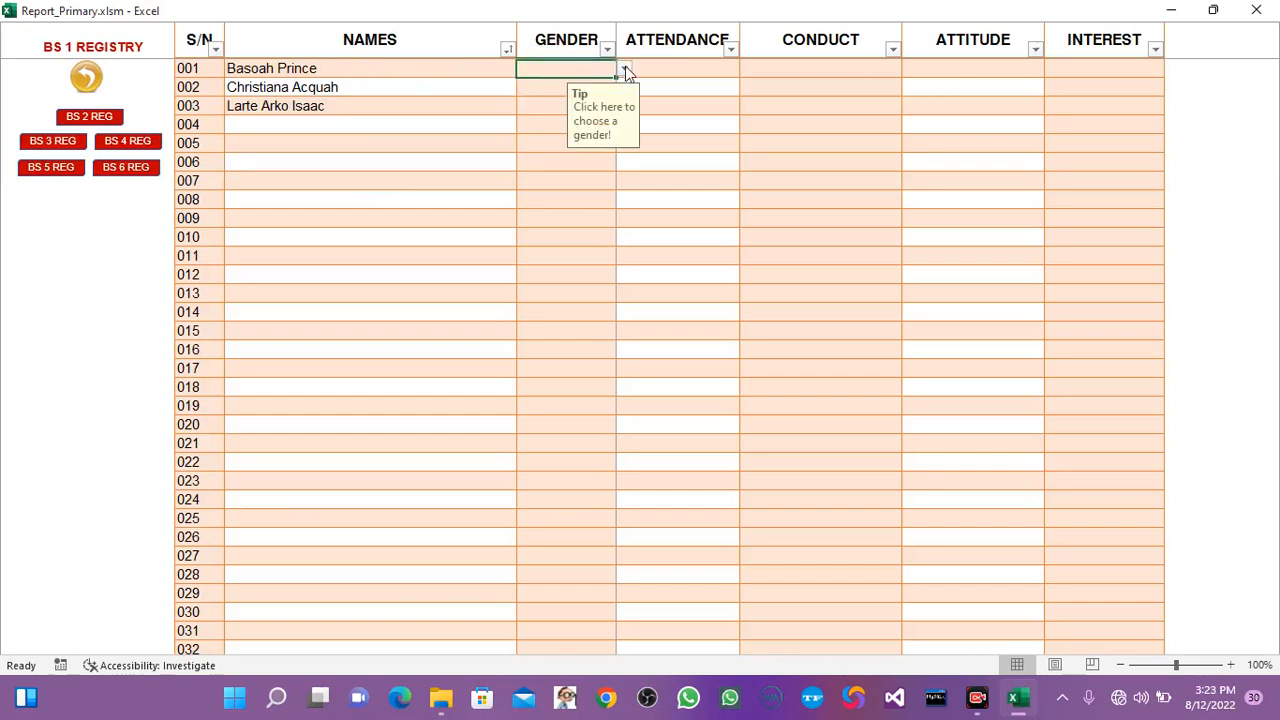
pyautogui.click(625, 70)
pyautogui.press('Down')
pyautogui.press('Down')
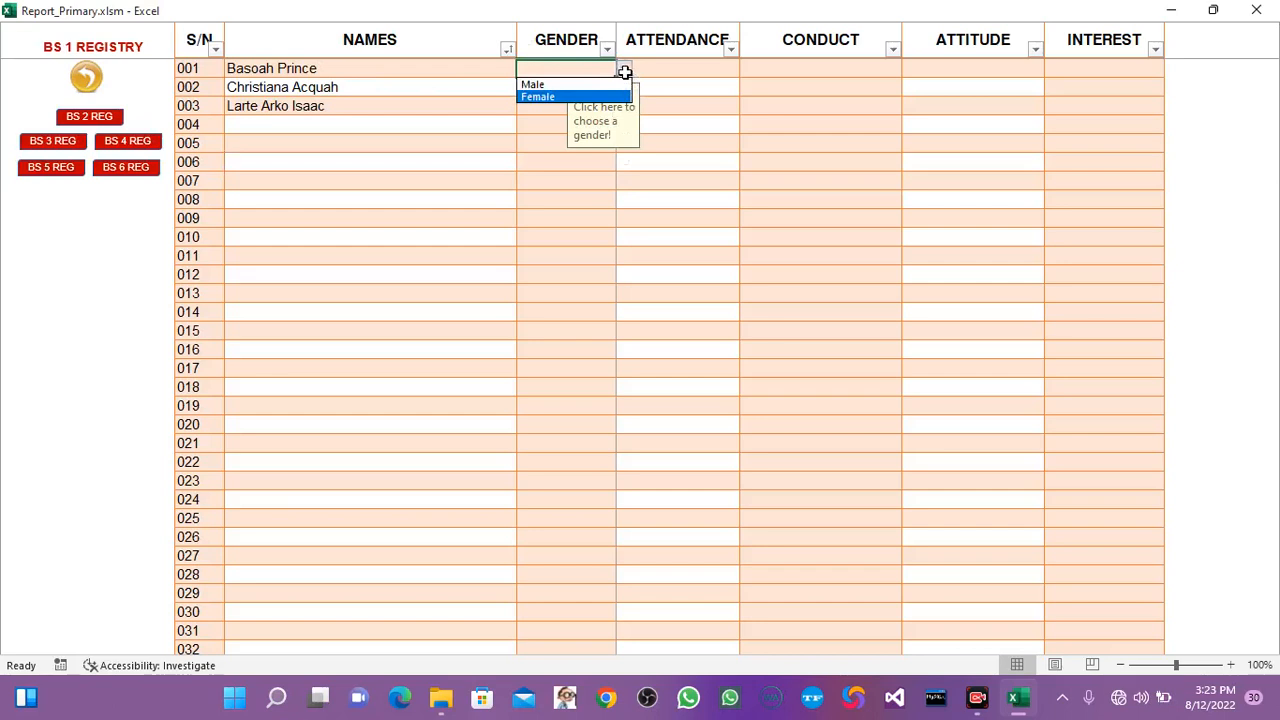
pyautogui.click(557, 87)
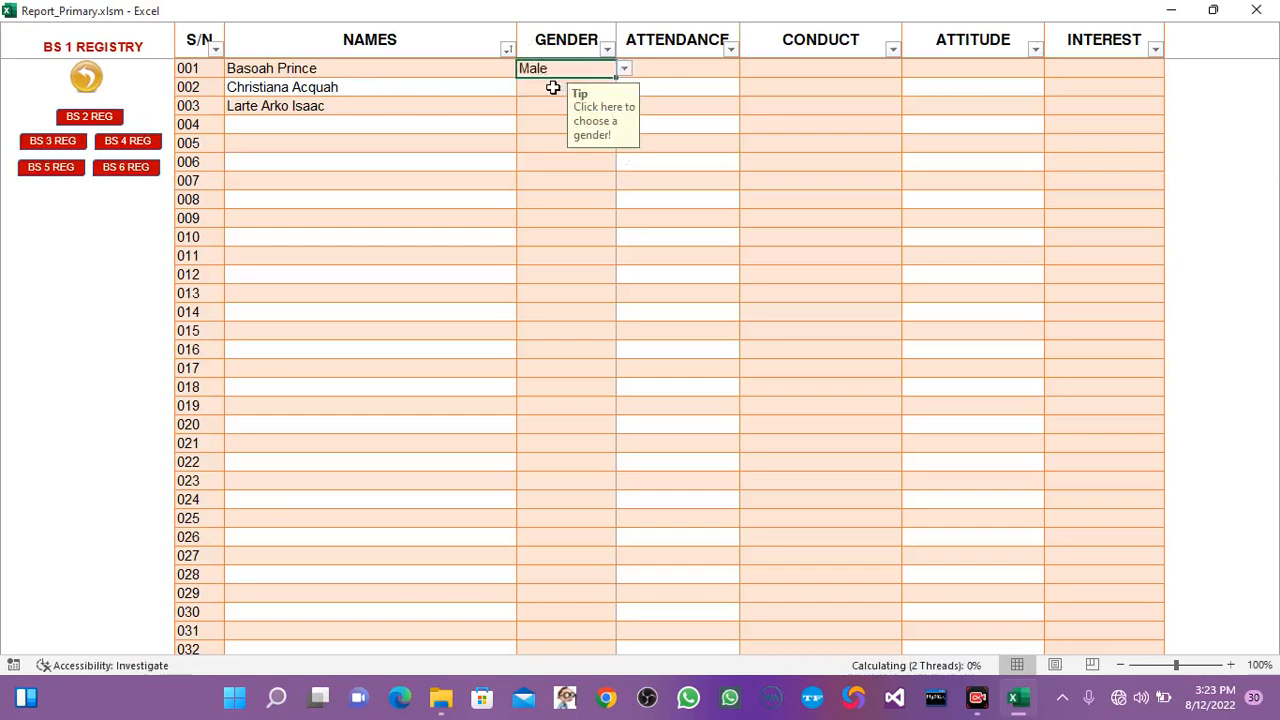
pyautogui.click(555, 87)
pyautogui.click(625, 89)
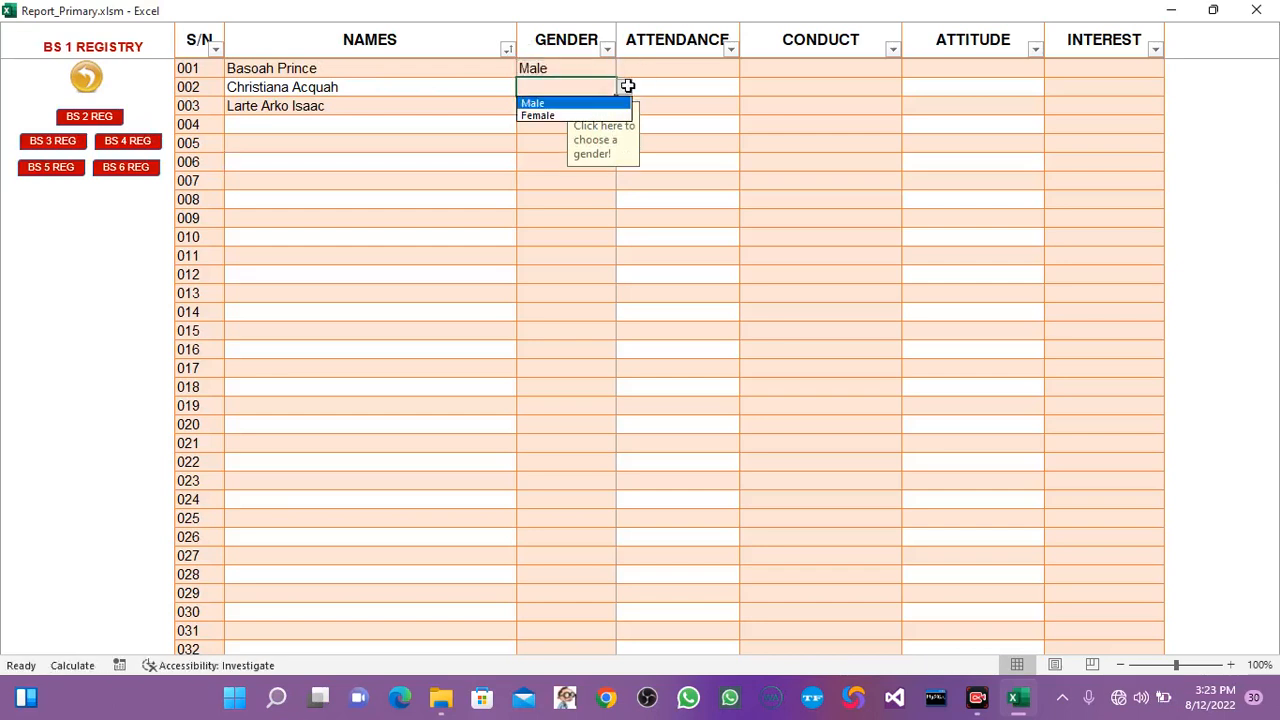
pyautogui.click(548, 115)
# Enter attendance values of 67, 78 and 89 for pupils 001 to 003.
pyautogui.click(680, 67)
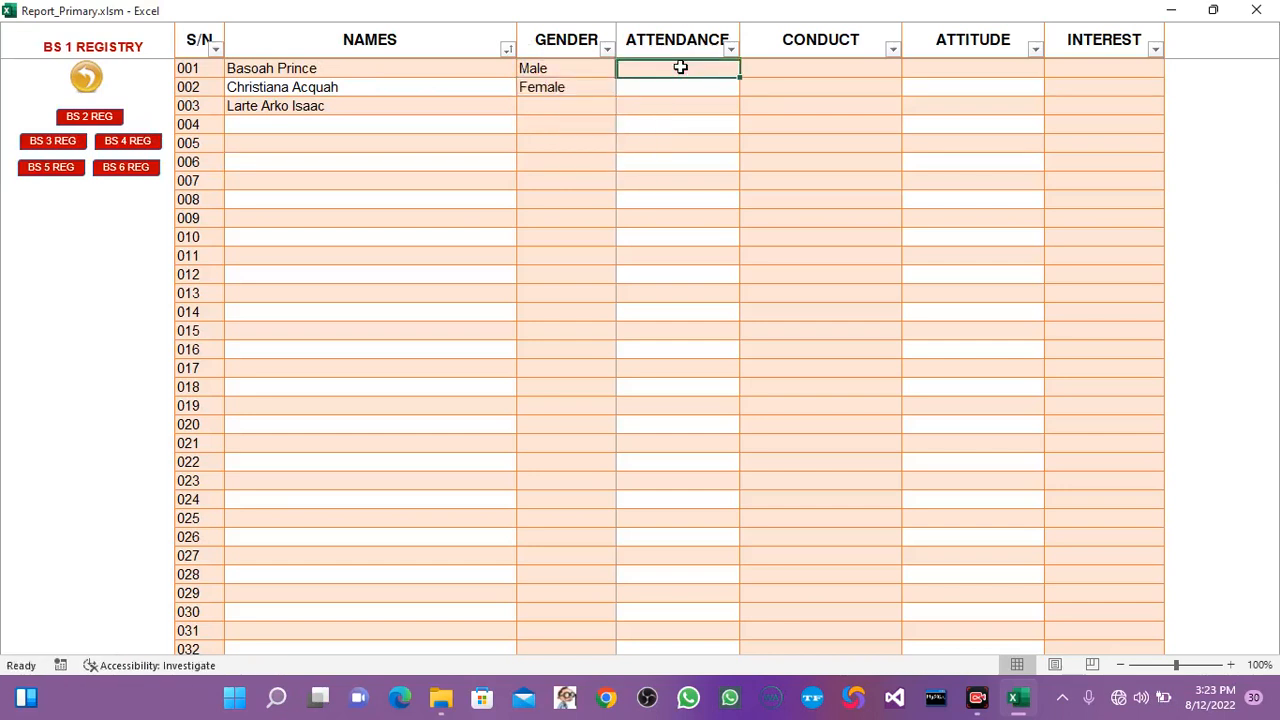
pyautogui.write('67')
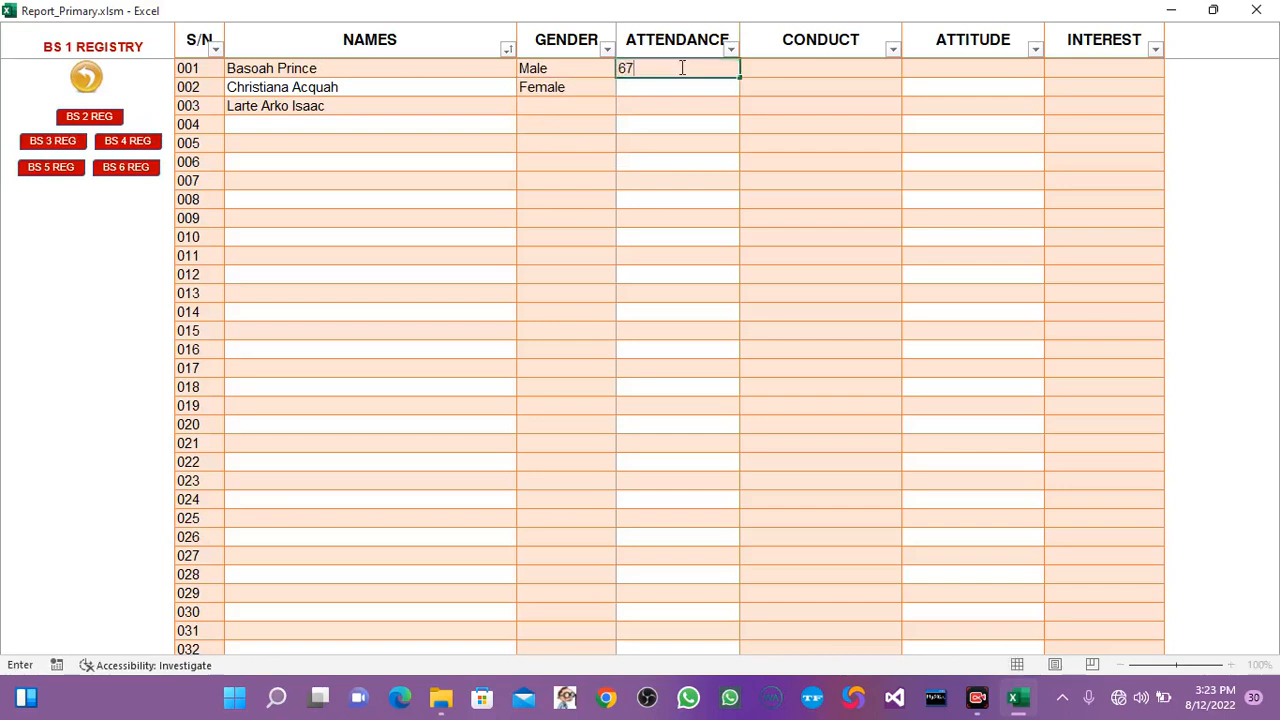
pyautogui.press('Return')
pyautogui.write('78')
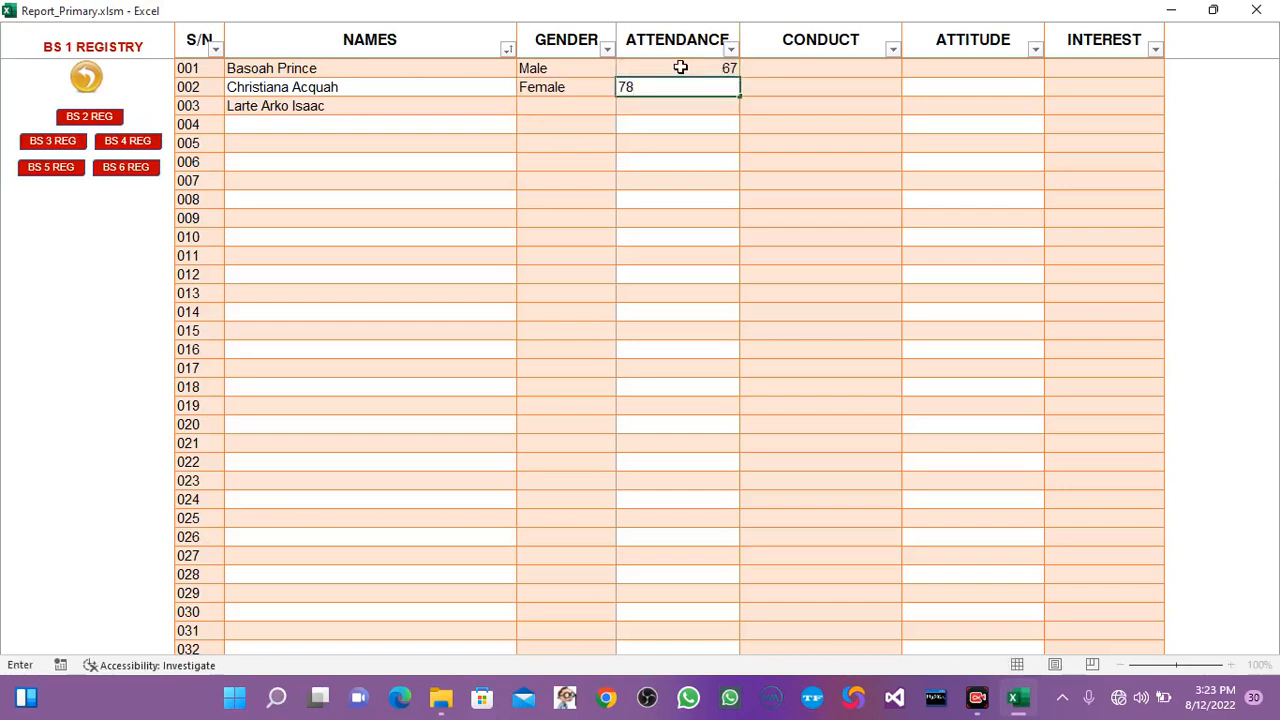
pyautogui.press('Return')
pyautogui.write('89')
pyautogui.press('Return')
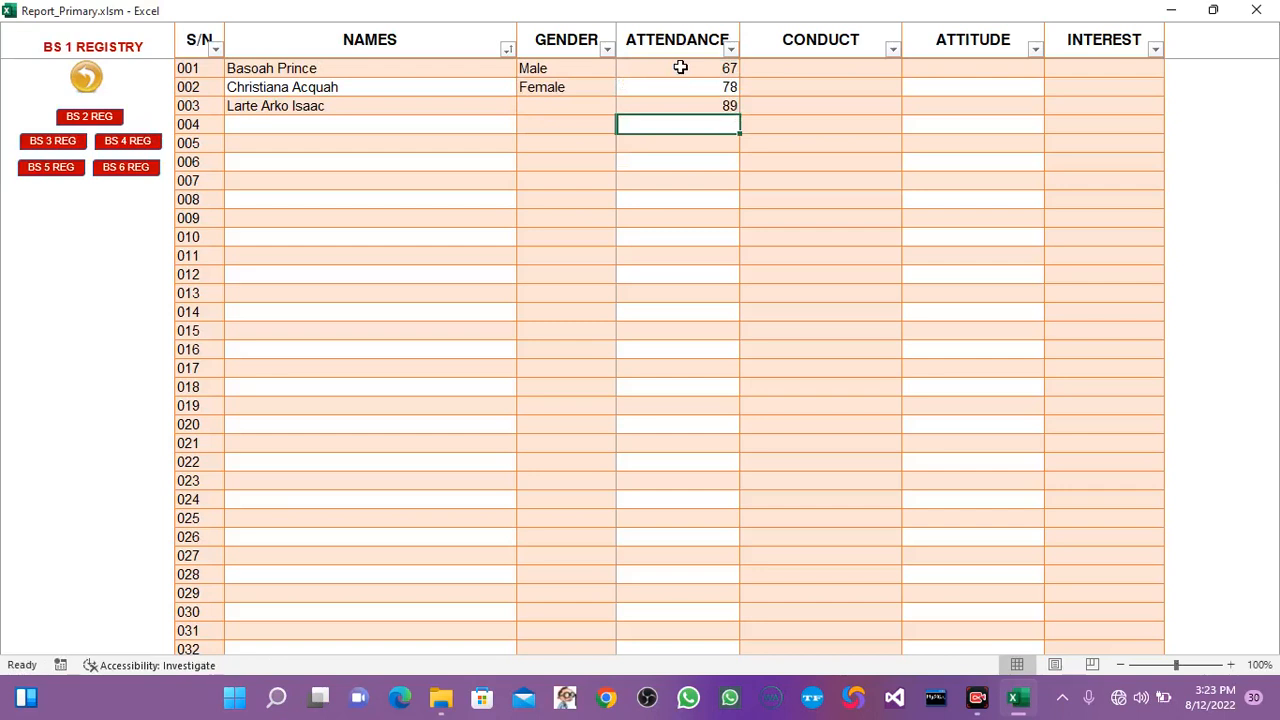
# Set the conduct to Resourceful for pupil 001 and Obedient for pupil 002.
pyautogui.click(800, 64)
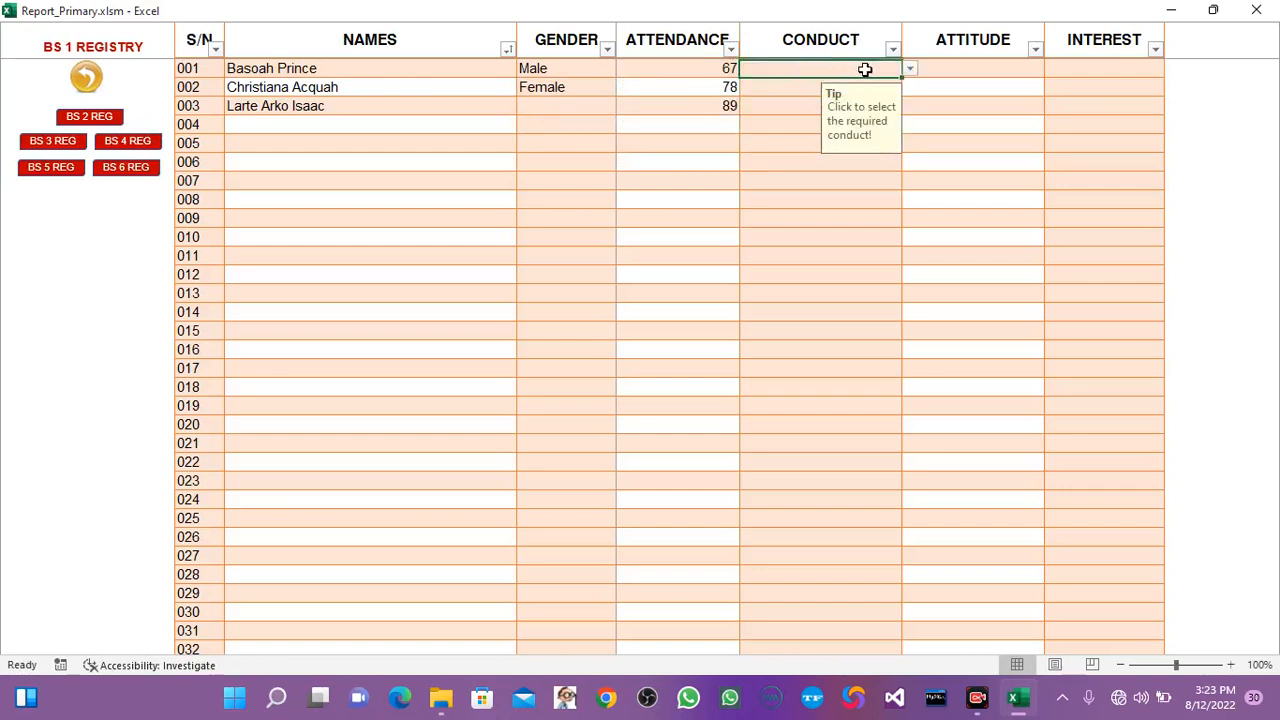
pyautogui.click(910, 69)
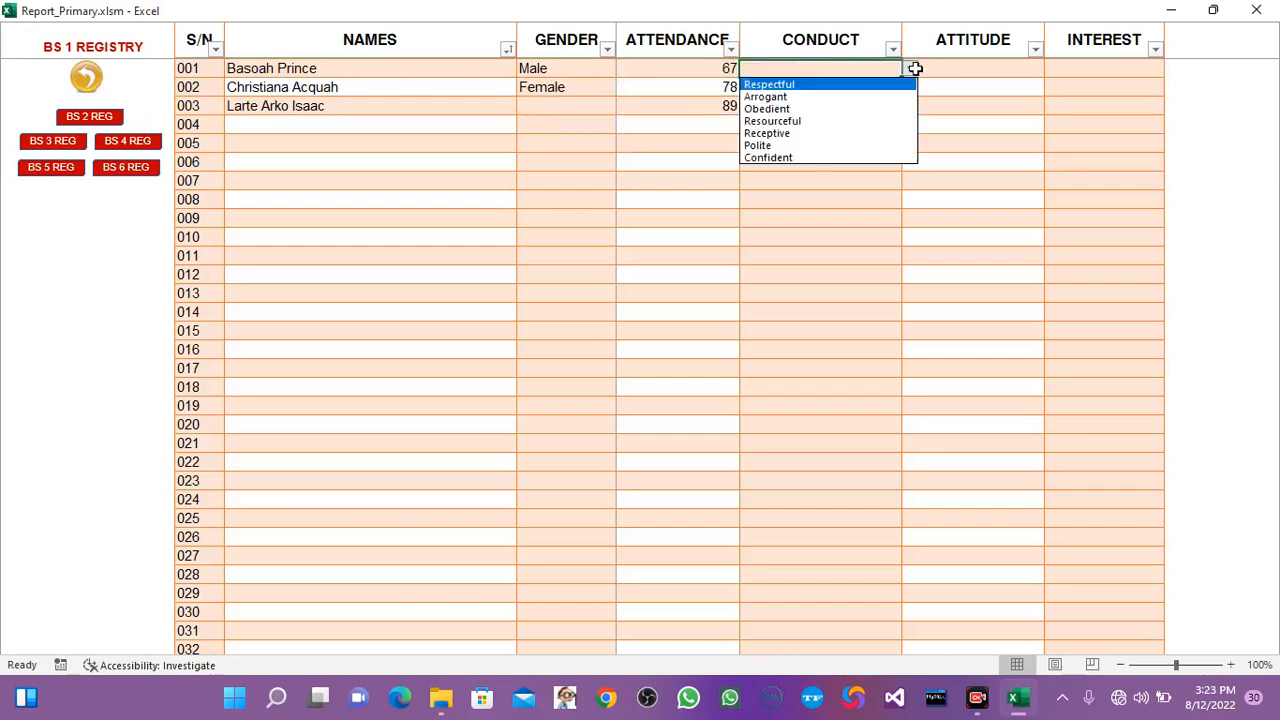
pyautogui.click(802, 122)
pyautogui.click(785, 92)
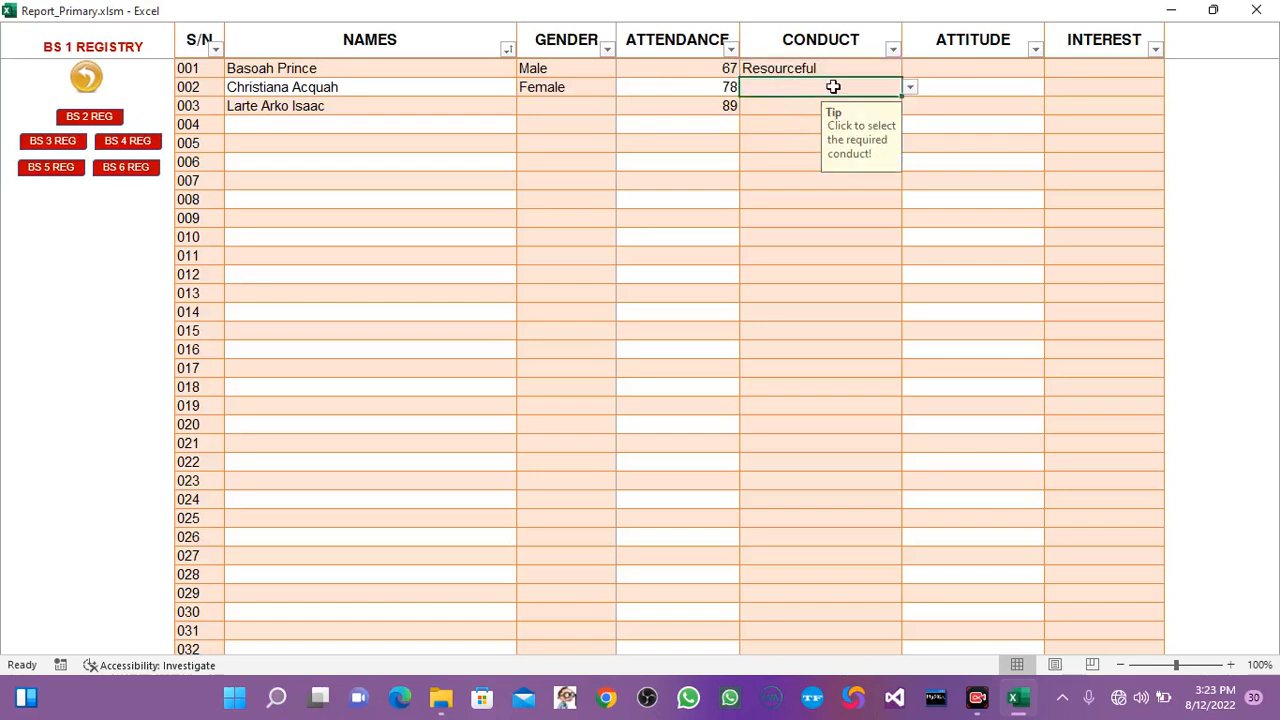
pyautogui.click(910, 88)
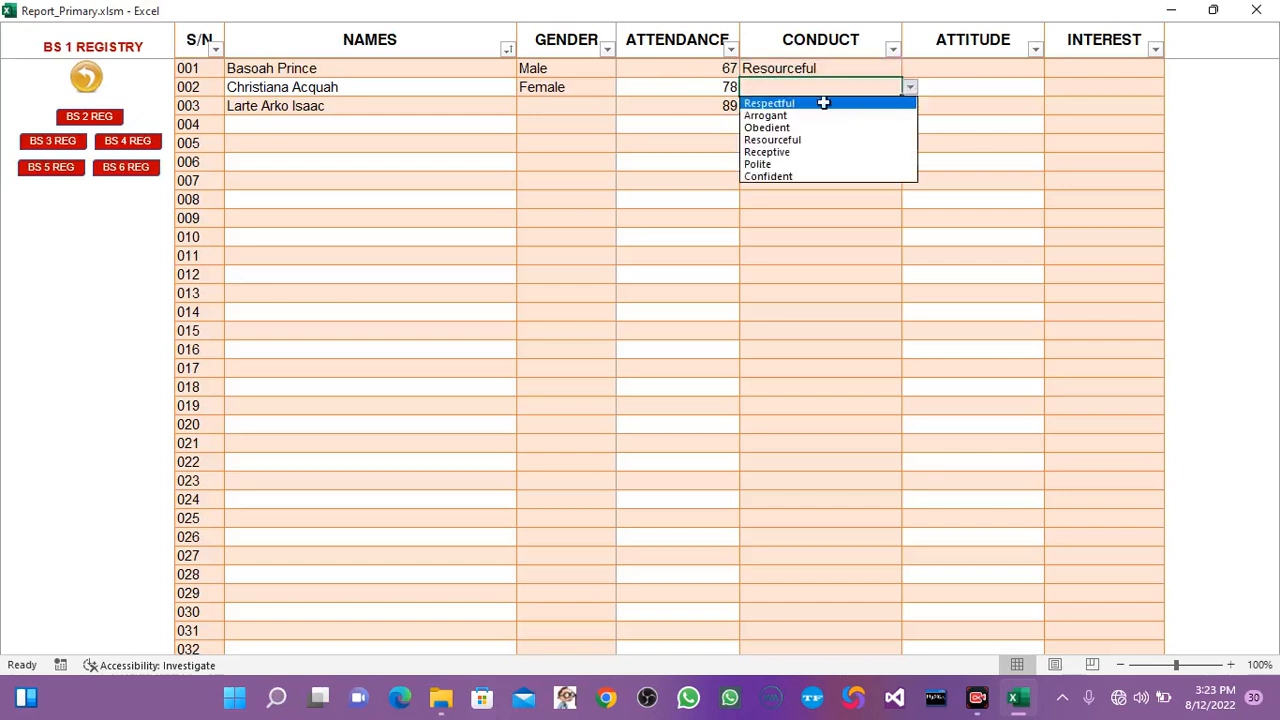
pyautogui.click(766, 128)
# Set the attitude to Polite for pupil 001 and Friendly for pupil 002.
pyautogui.click(1003, 65)
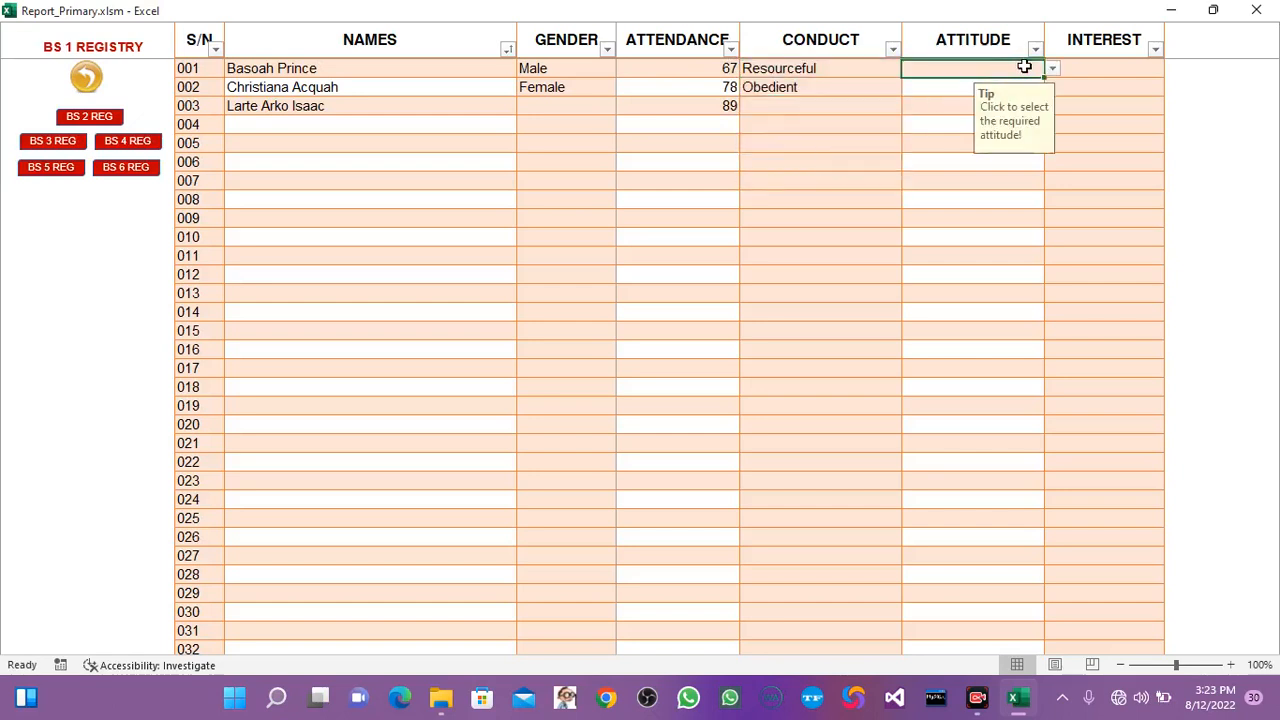
pyautogui.click(1050, 69)
pyautogui.click(928, 124)
pyautogui.click(941, 92)
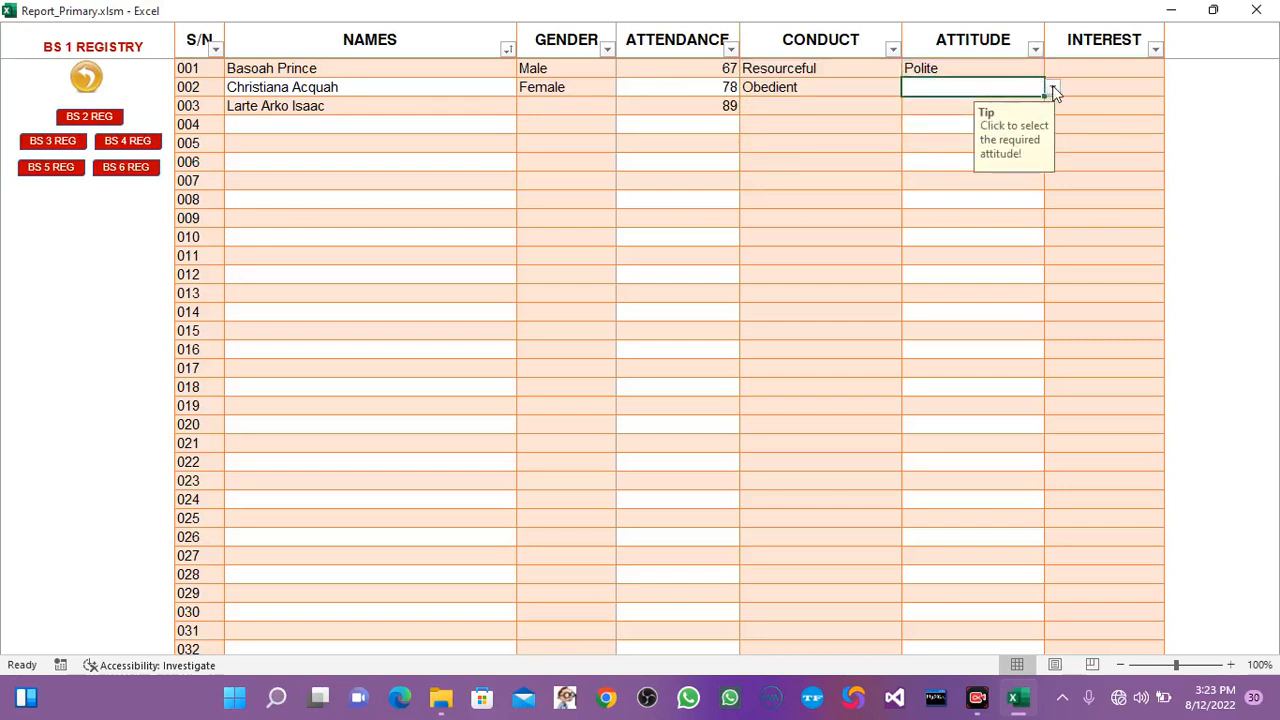
pyautogui.click(1052, 87)
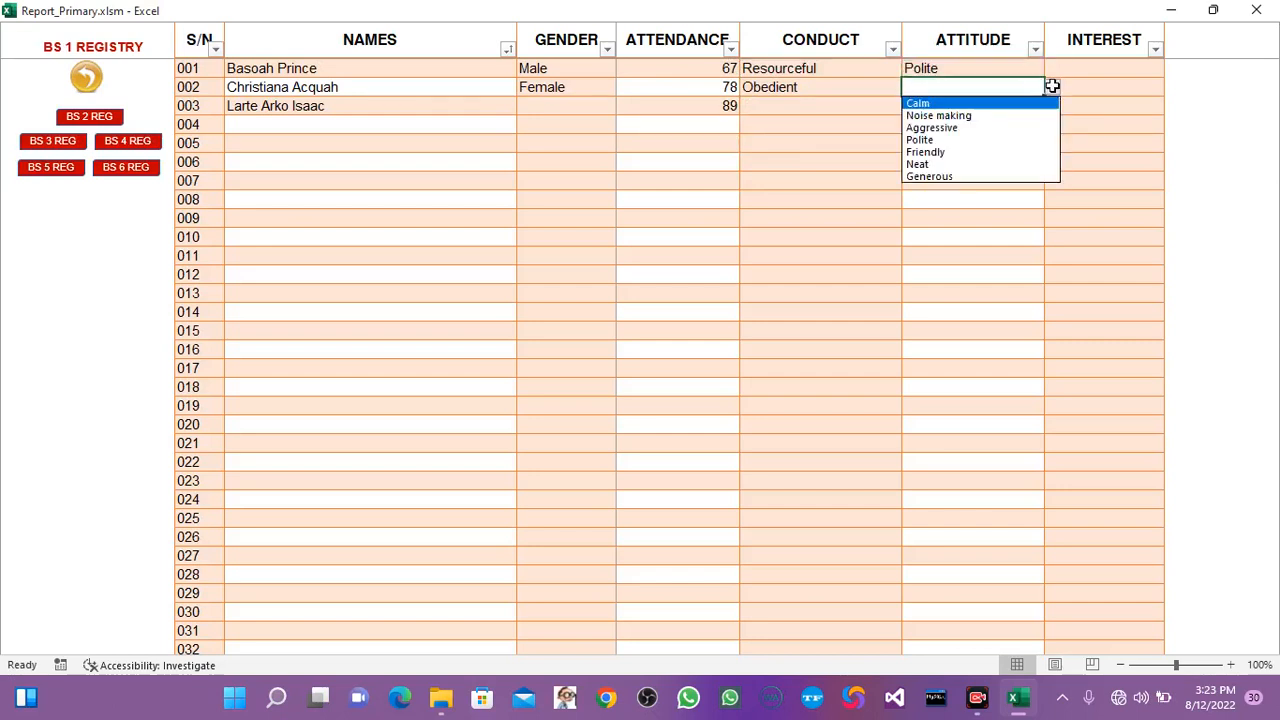
pyautogui.click(934, 152)
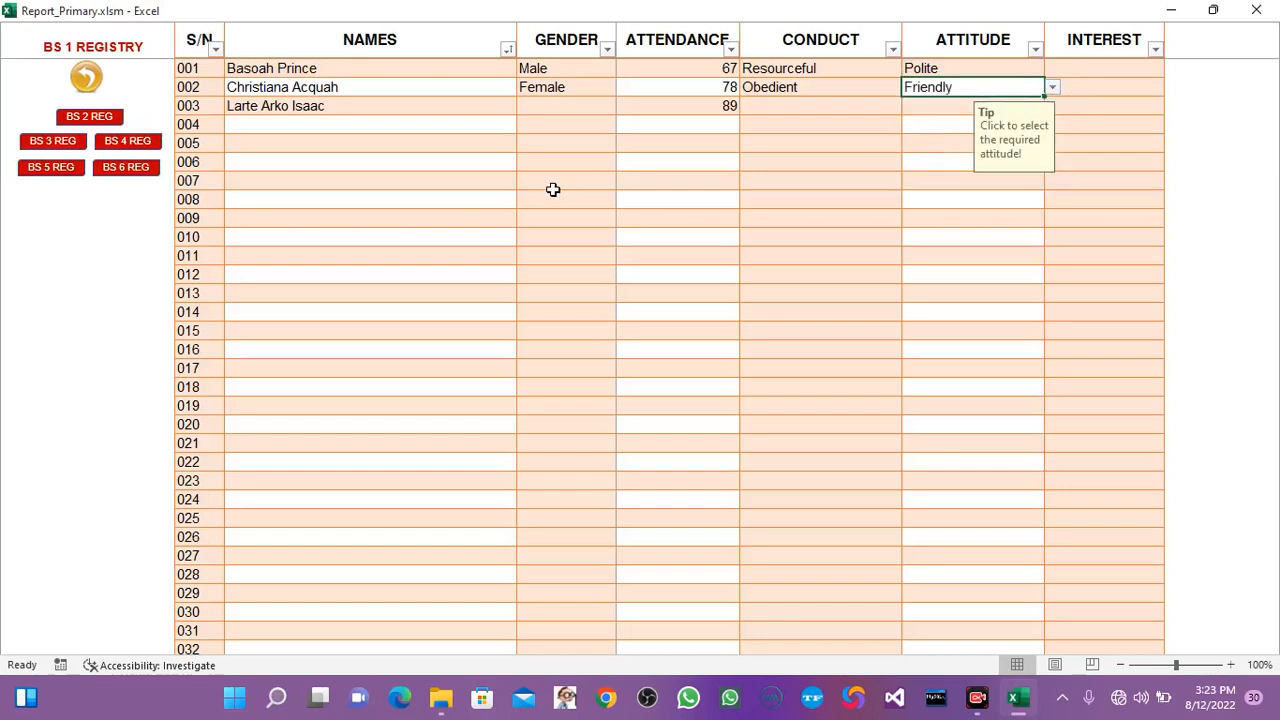
# Set the interest to Reading for pupil 001 and Ampe for pupil 002.
pyautogui.click(1109, 68)
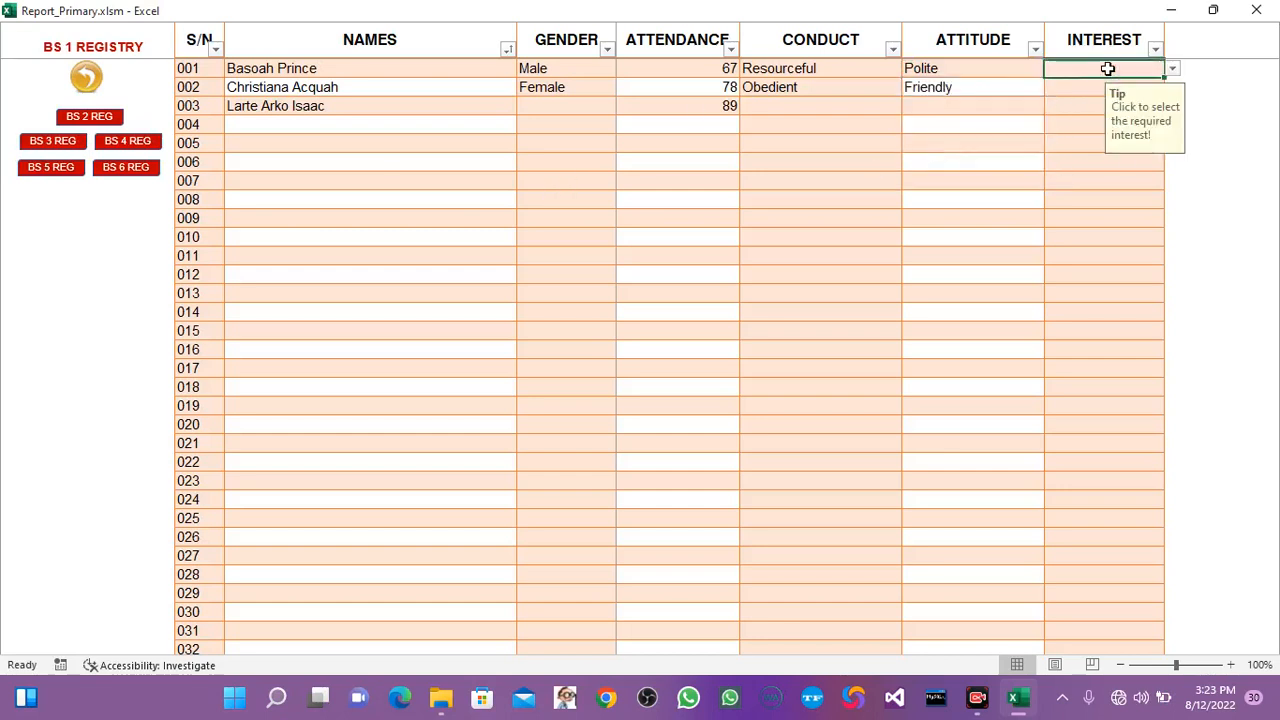
pyautogui.click(1172, 70)
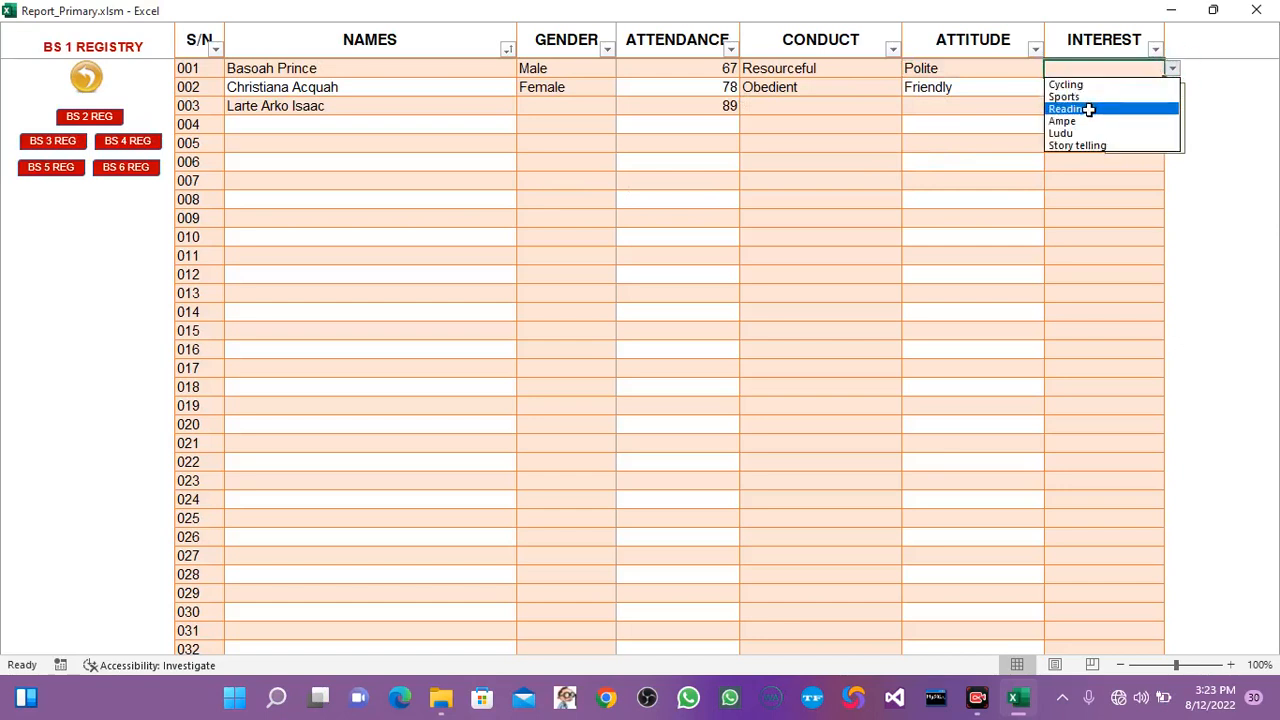
pyautogui.click(1086, 109)
pyautogui.click(1065, 89)
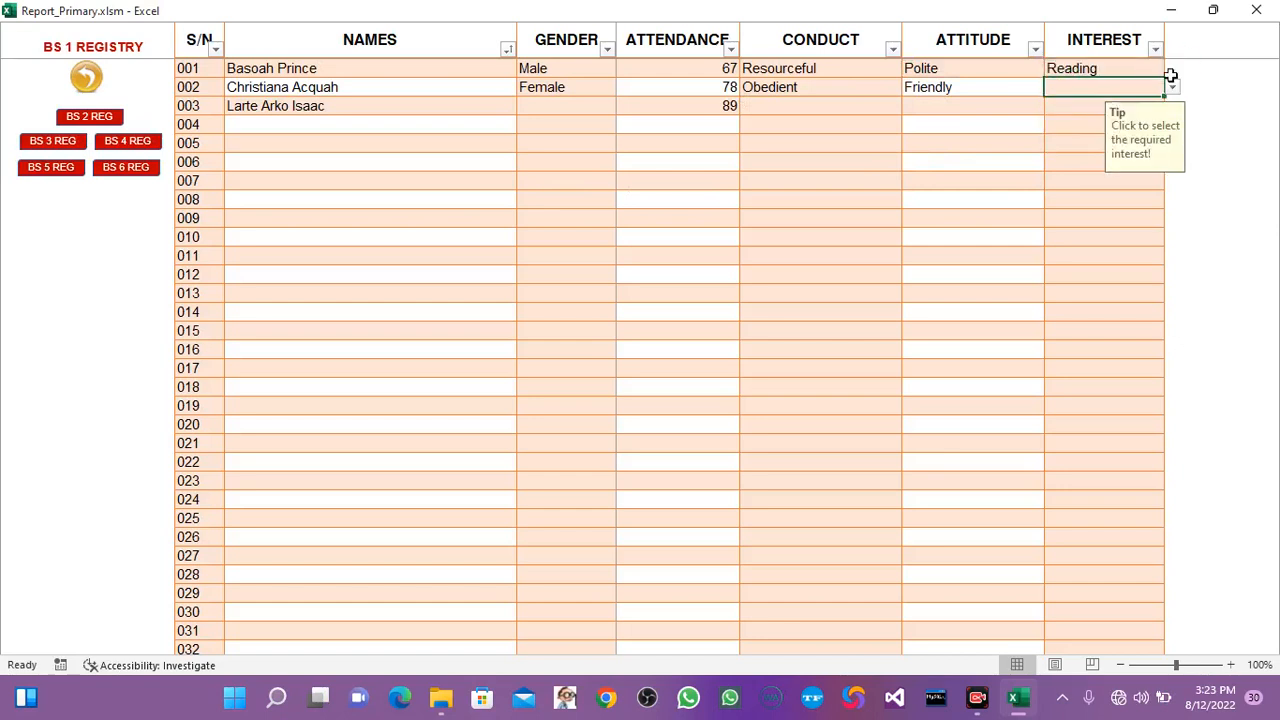
pyautogui.click(1174, 89)
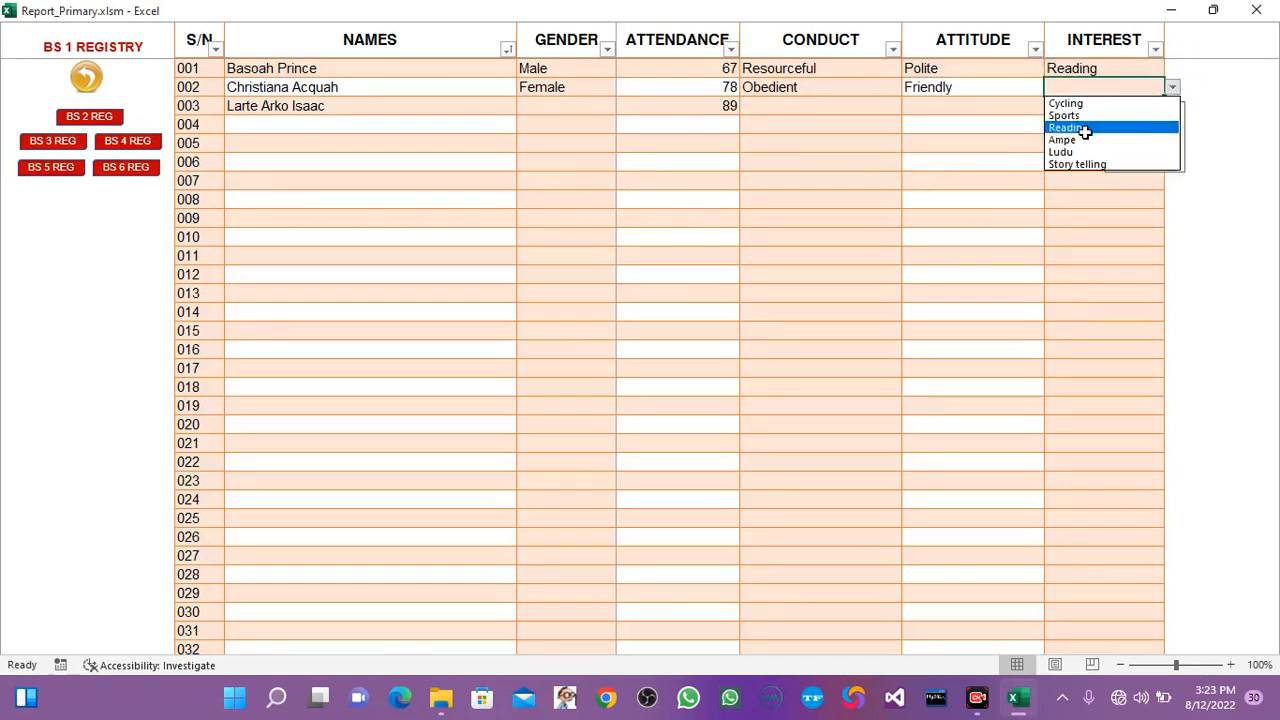
pyautogui.click(1077, 141)
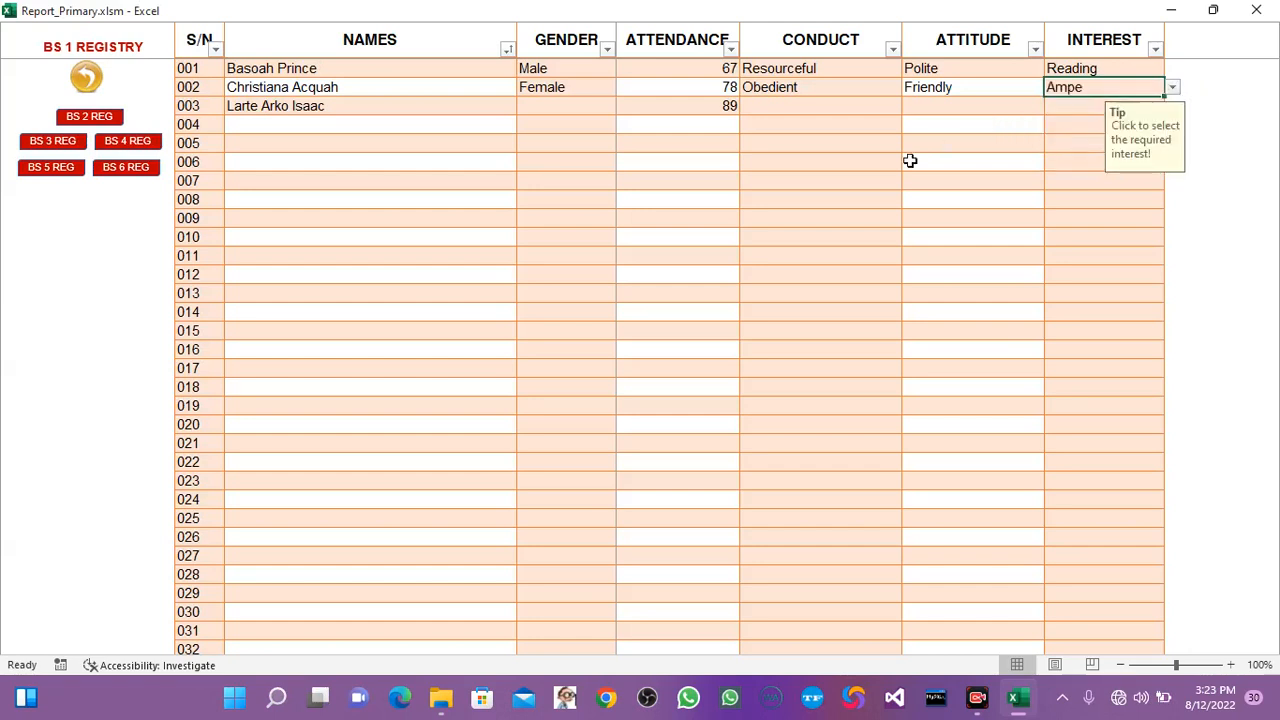
pyautogui.click(466, 233)
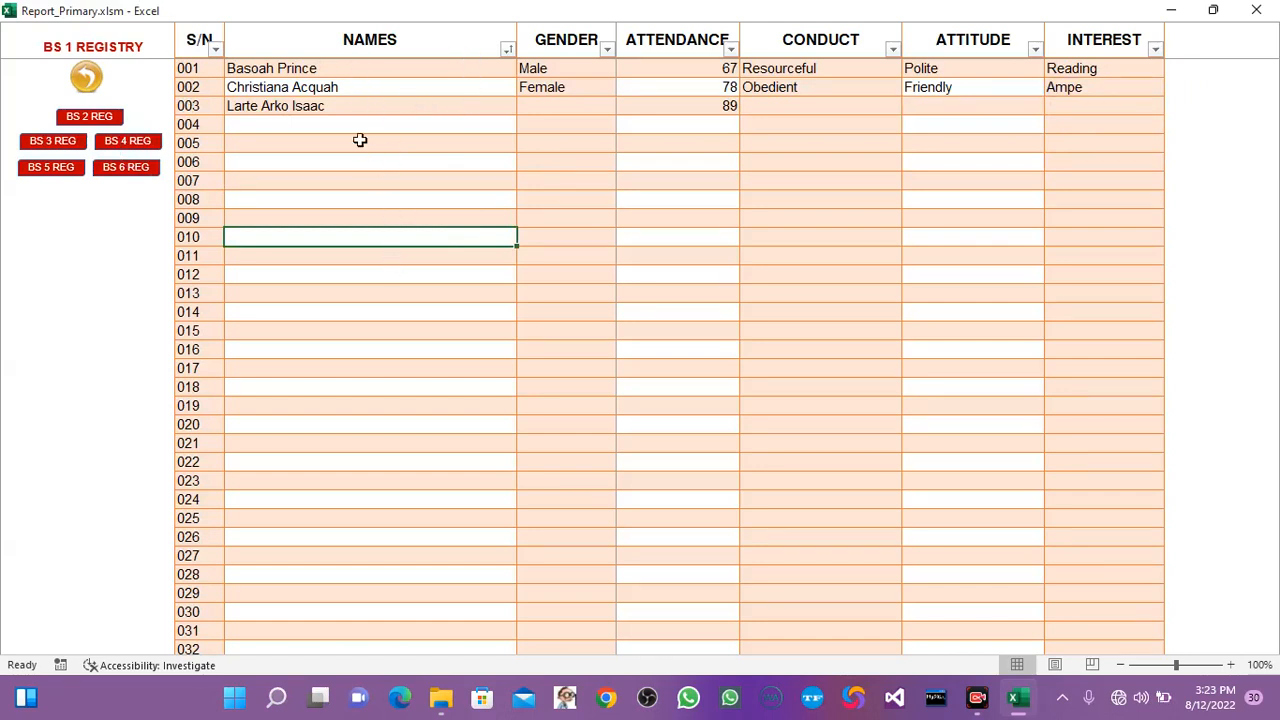
# Sort the BS 1 registry by pupil name from A to Z.
pyautogui.click(508, 50)
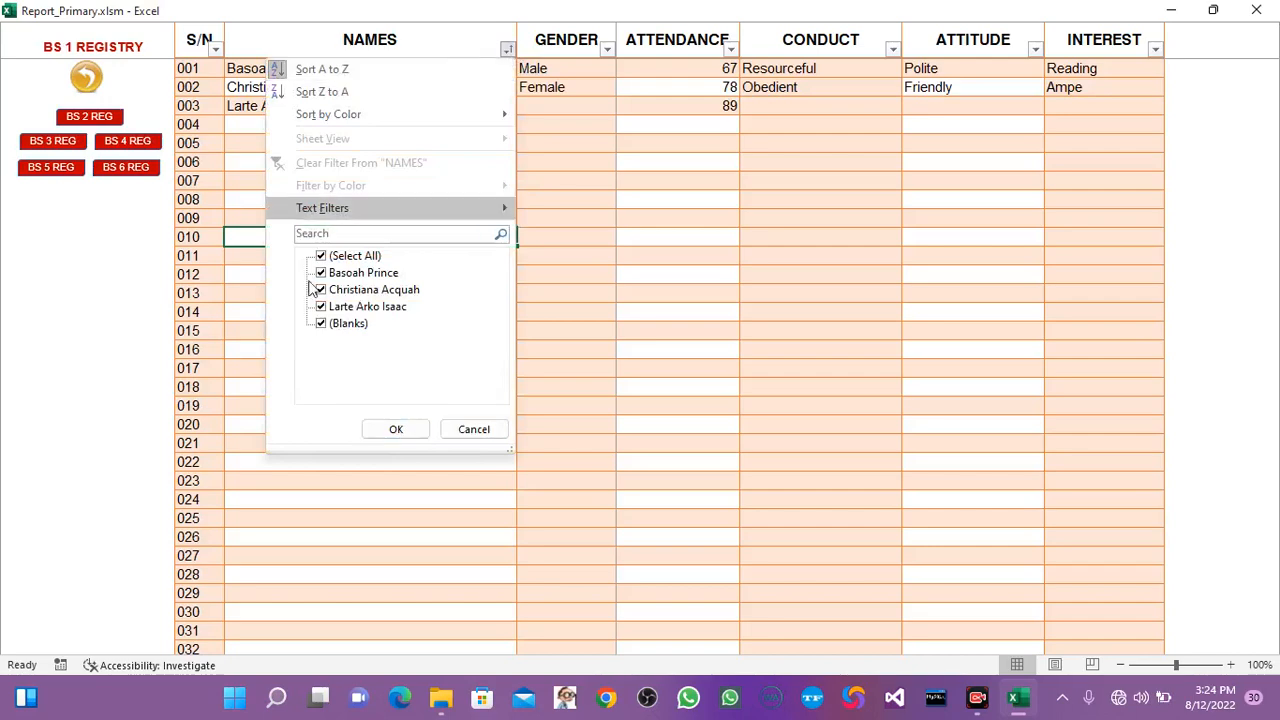
pyautogui.click(301, 499)
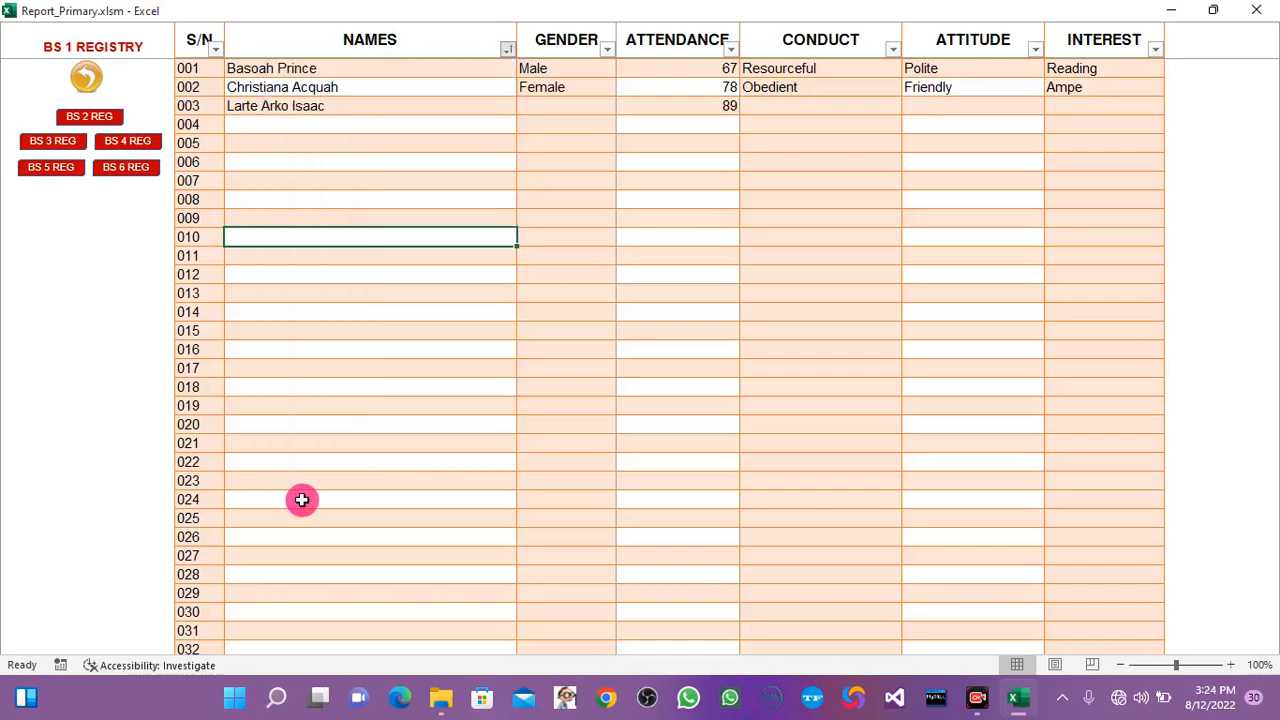
pyautogui.click(508, 50)
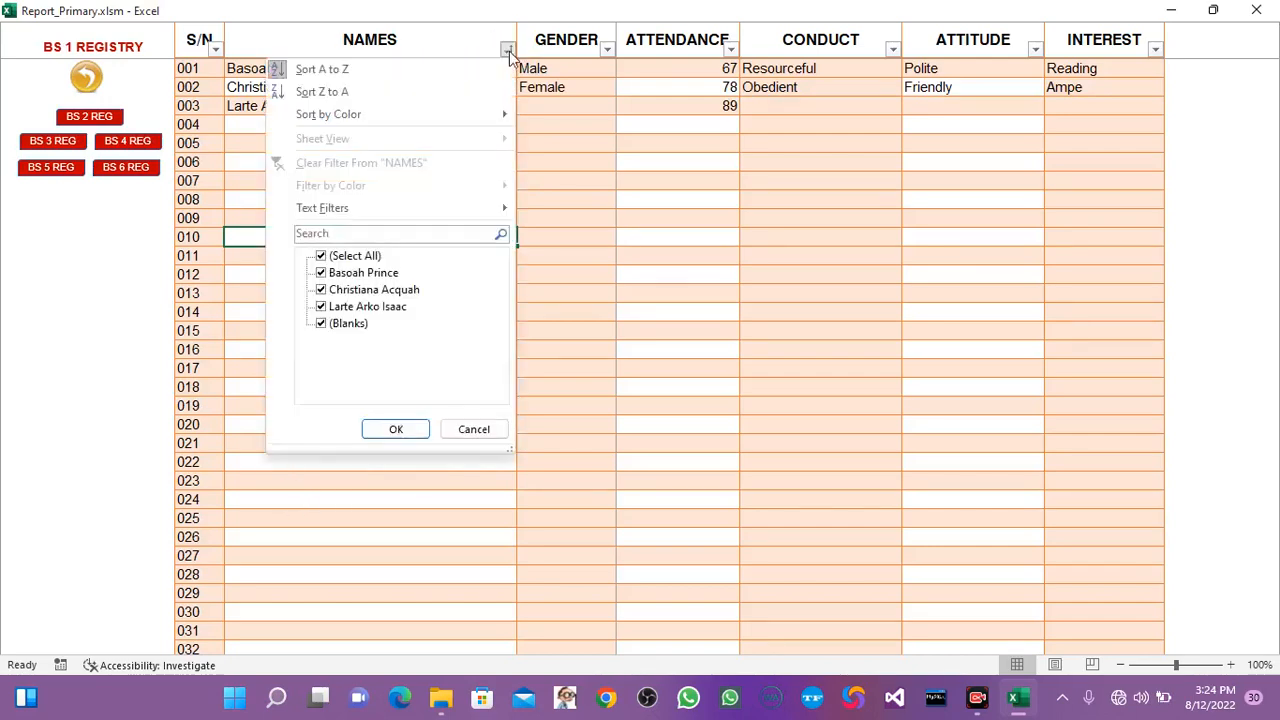
pyautogui.click(340, 72)
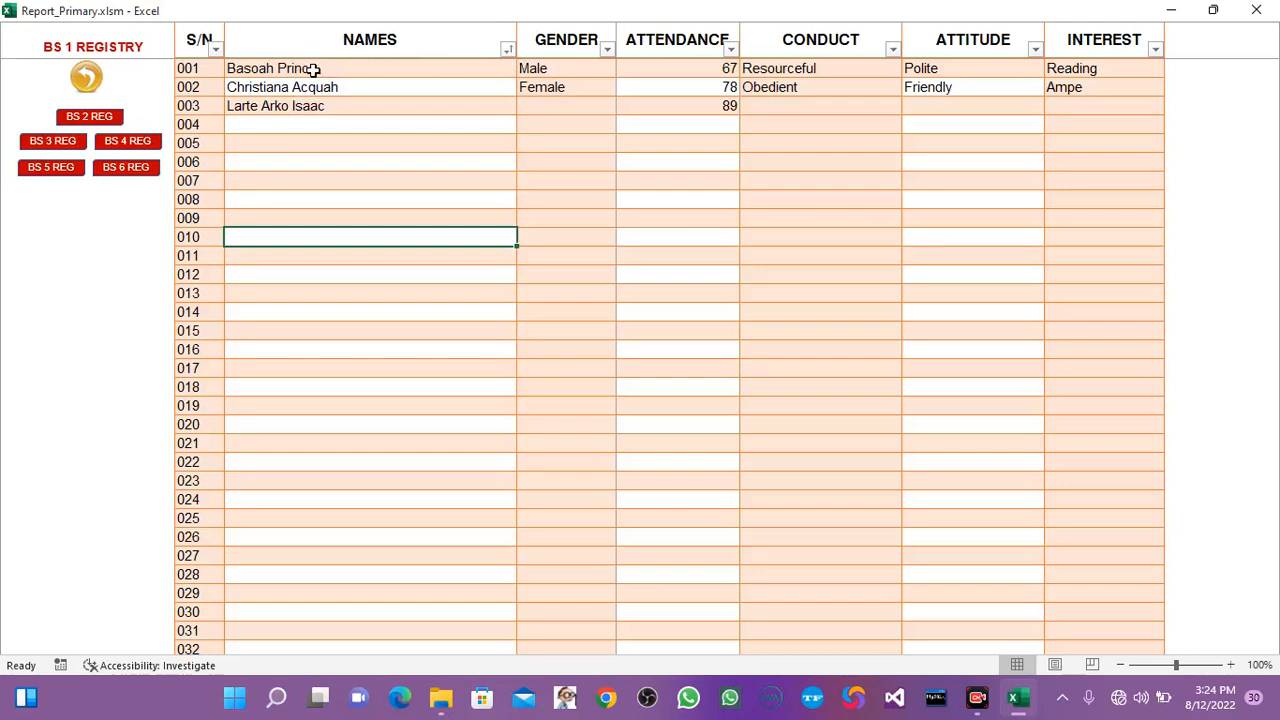
# Swap the pupil names in rows 001 and 003 of the BS 1 registry.
pyautogui.click(300, 69)
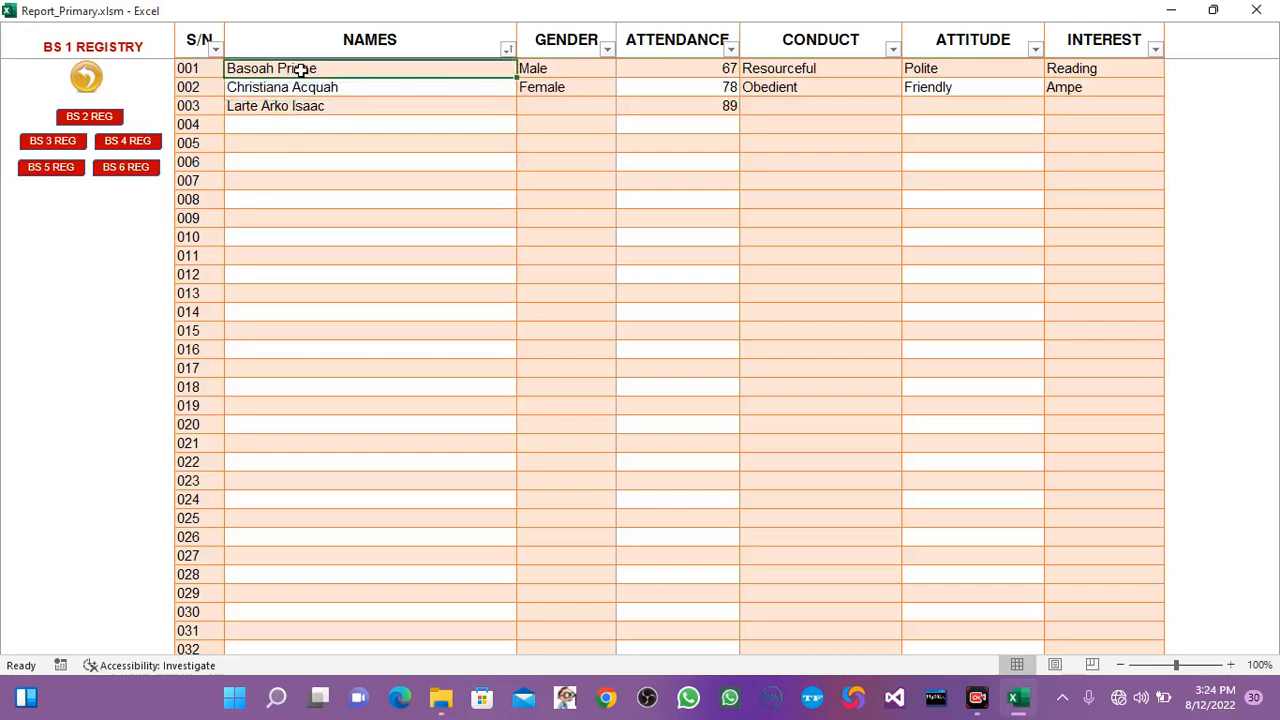
pyautogui.write('Larte')
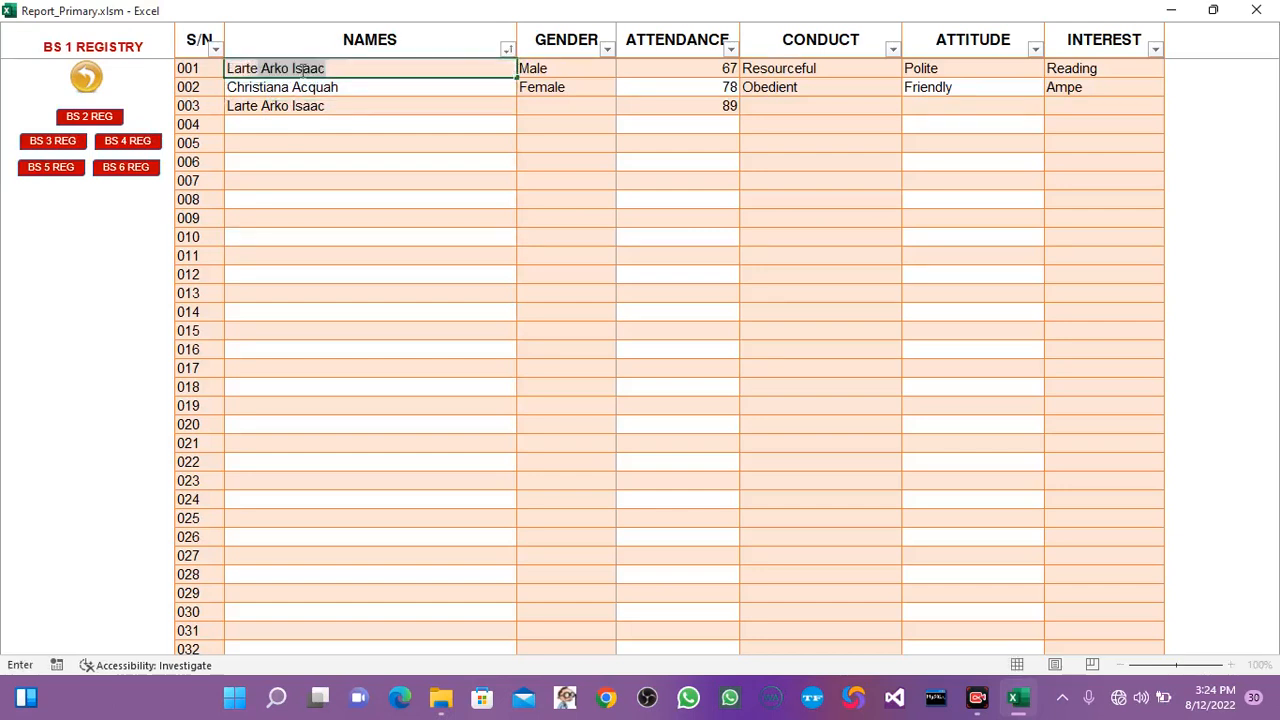
pyautogui.press('Return')
pyautogui.click(298, 106)
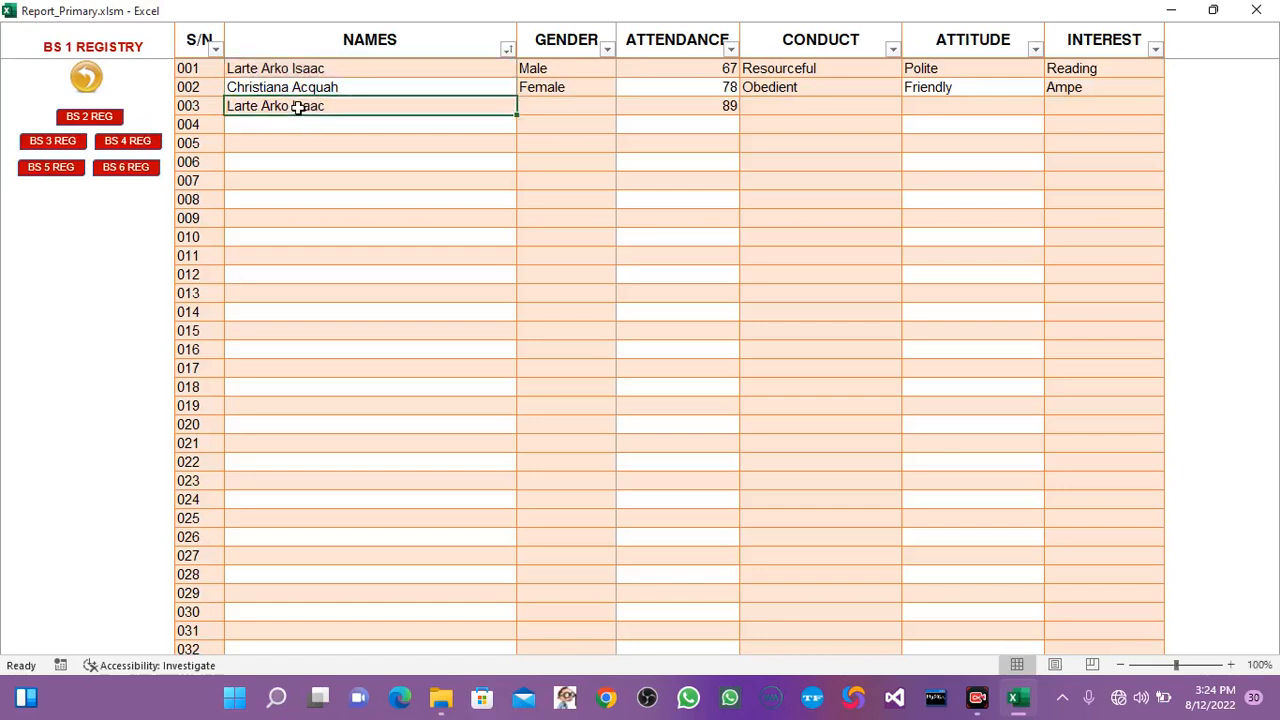
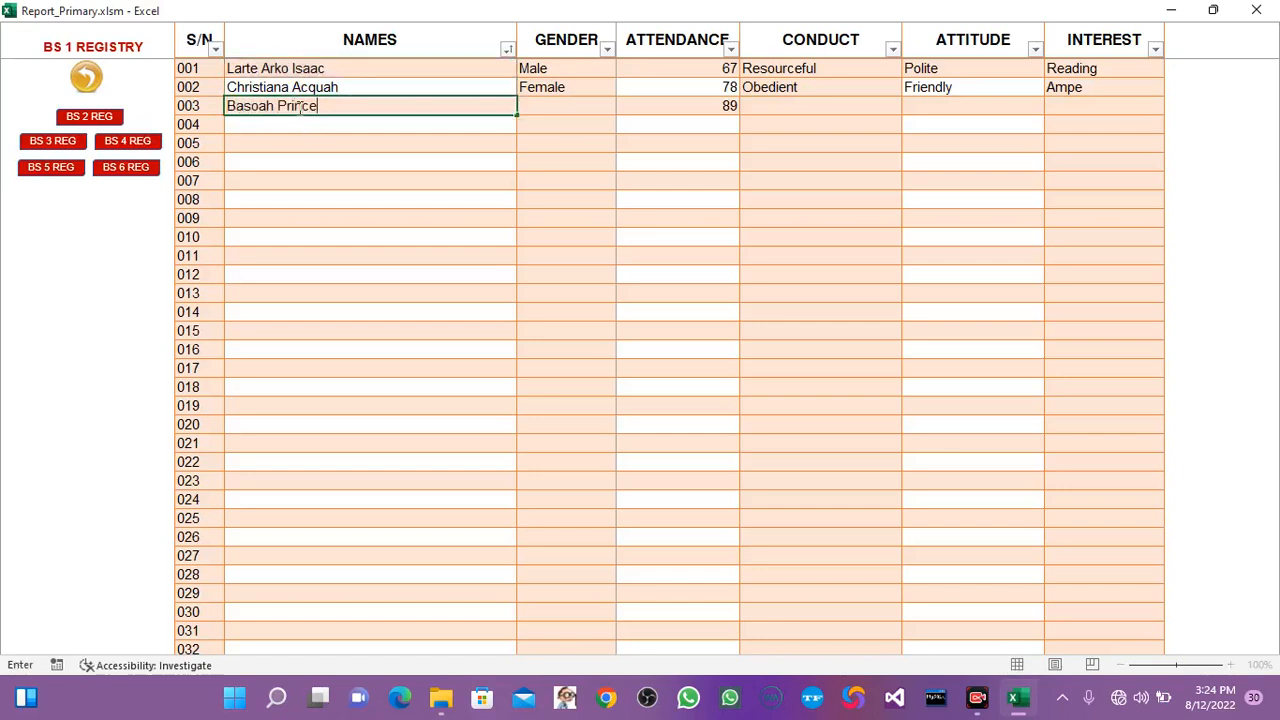
pyautogui.click(312, 180)
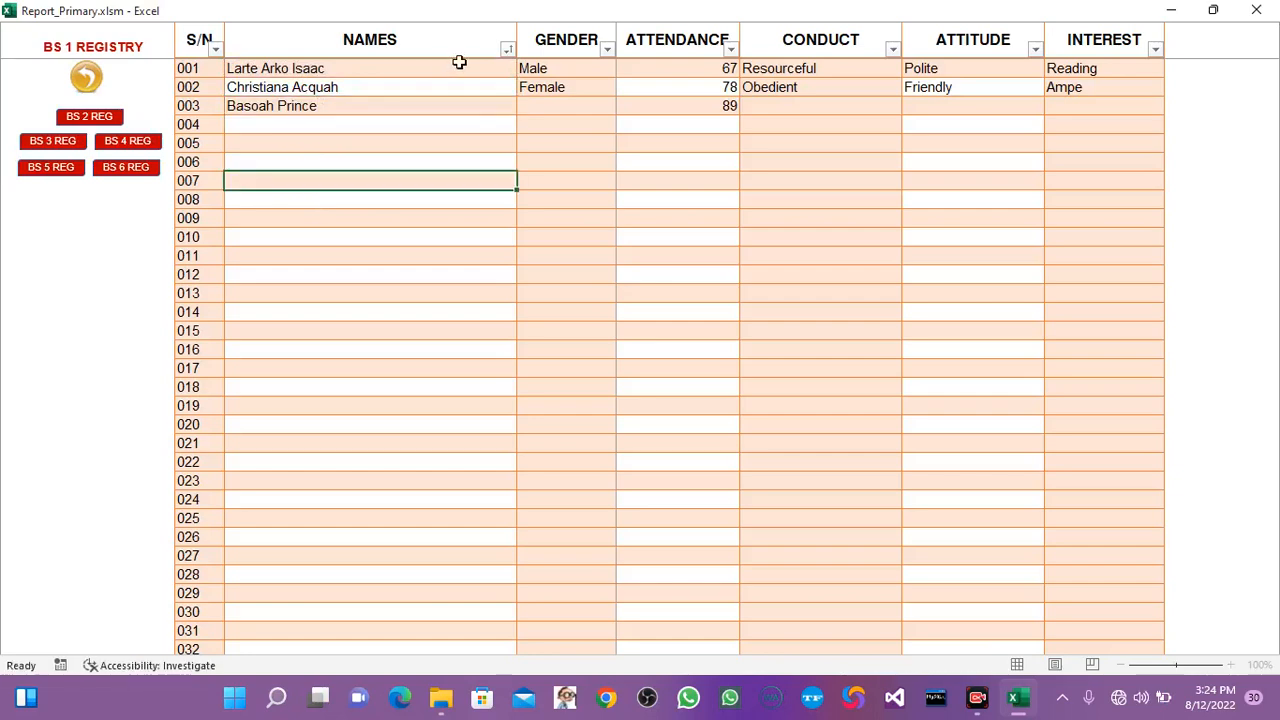
# Set the gender to Male for pupil 003 and re-sort the registry by name from A to Z.
pyautogui.click(507, 49)
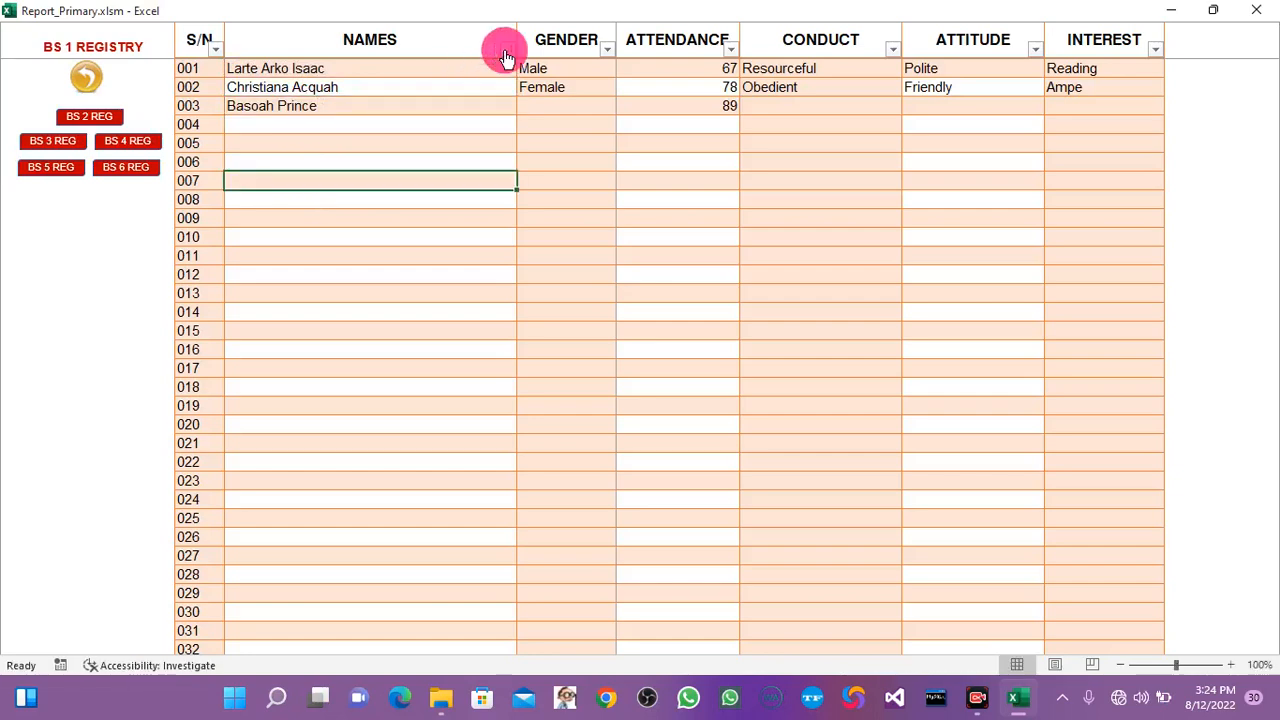
pyautogui.click(600, 165)
pyautogui.click(560, 105)
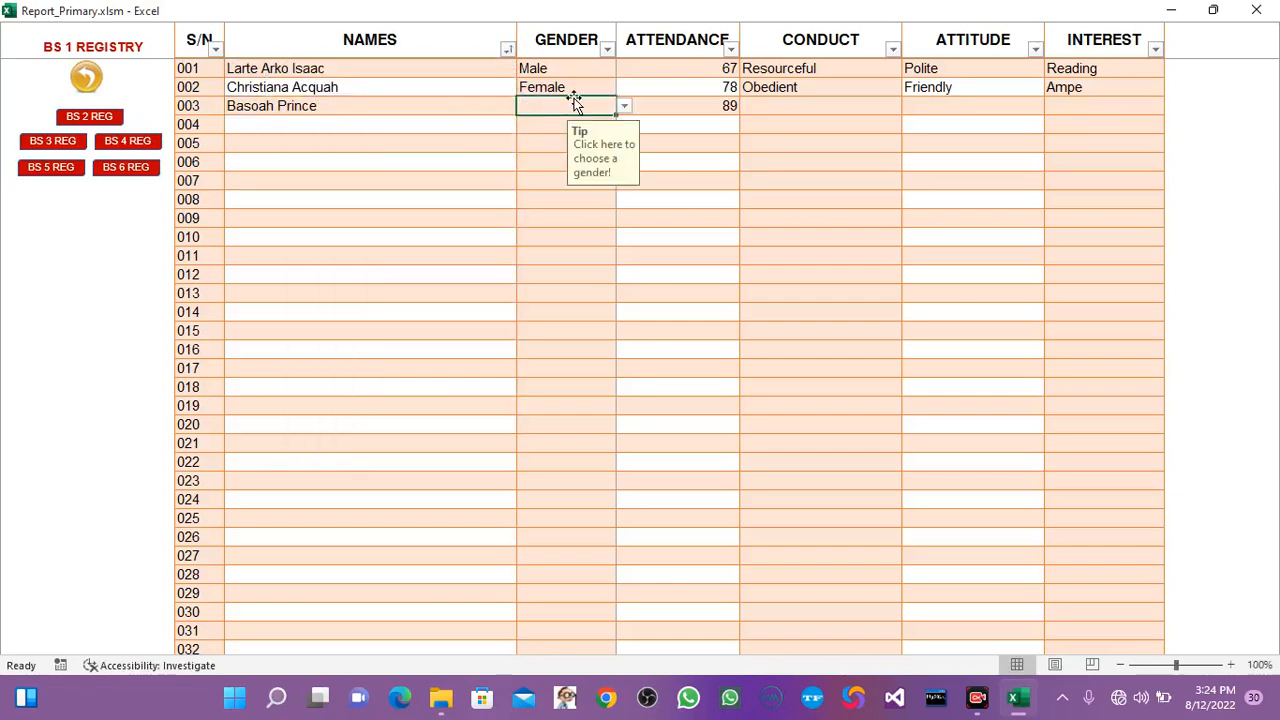
pyautogui.click(625, 105)
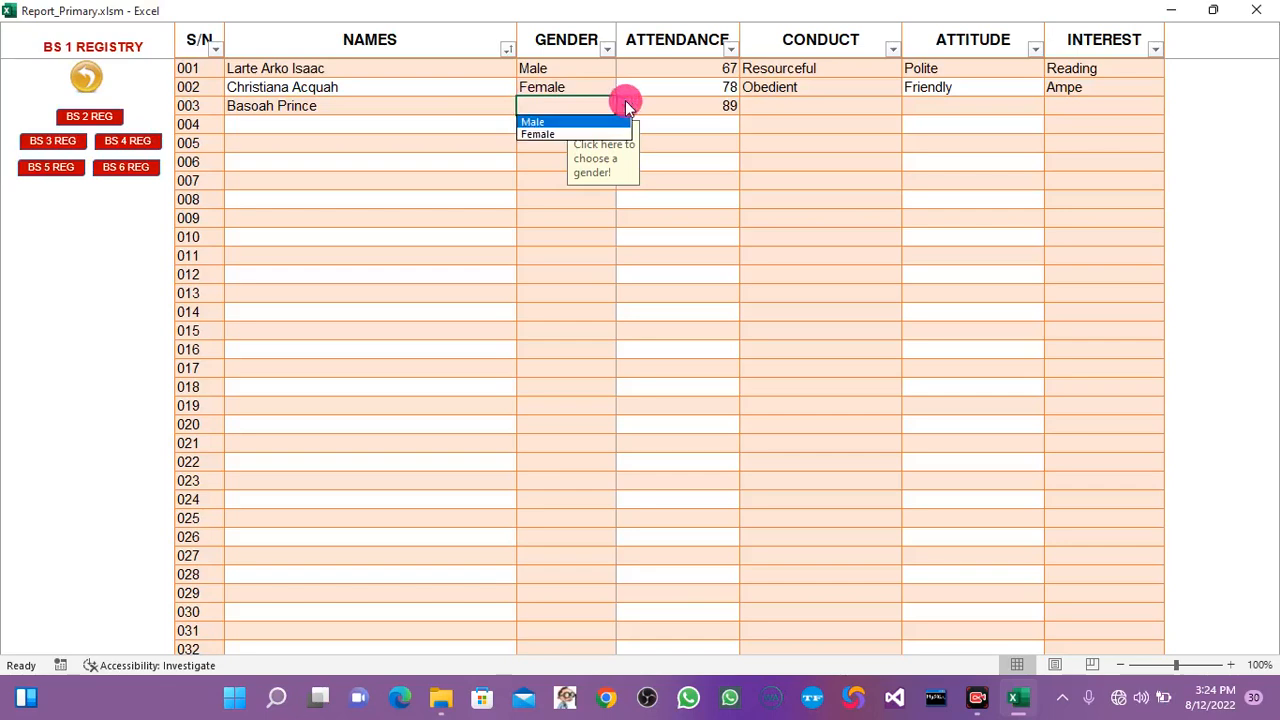
pyautogui.click(534, 121)
pyautogui.click(507, 49)
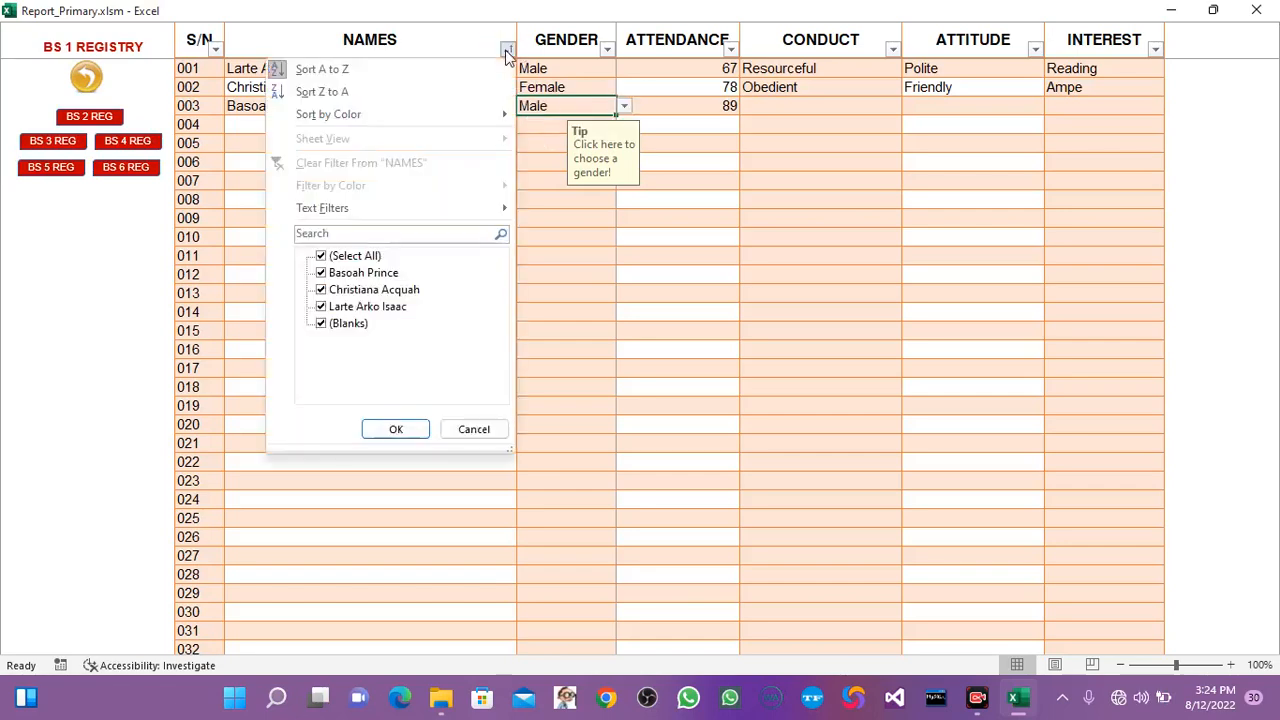
pyautogui.click(366, 65)
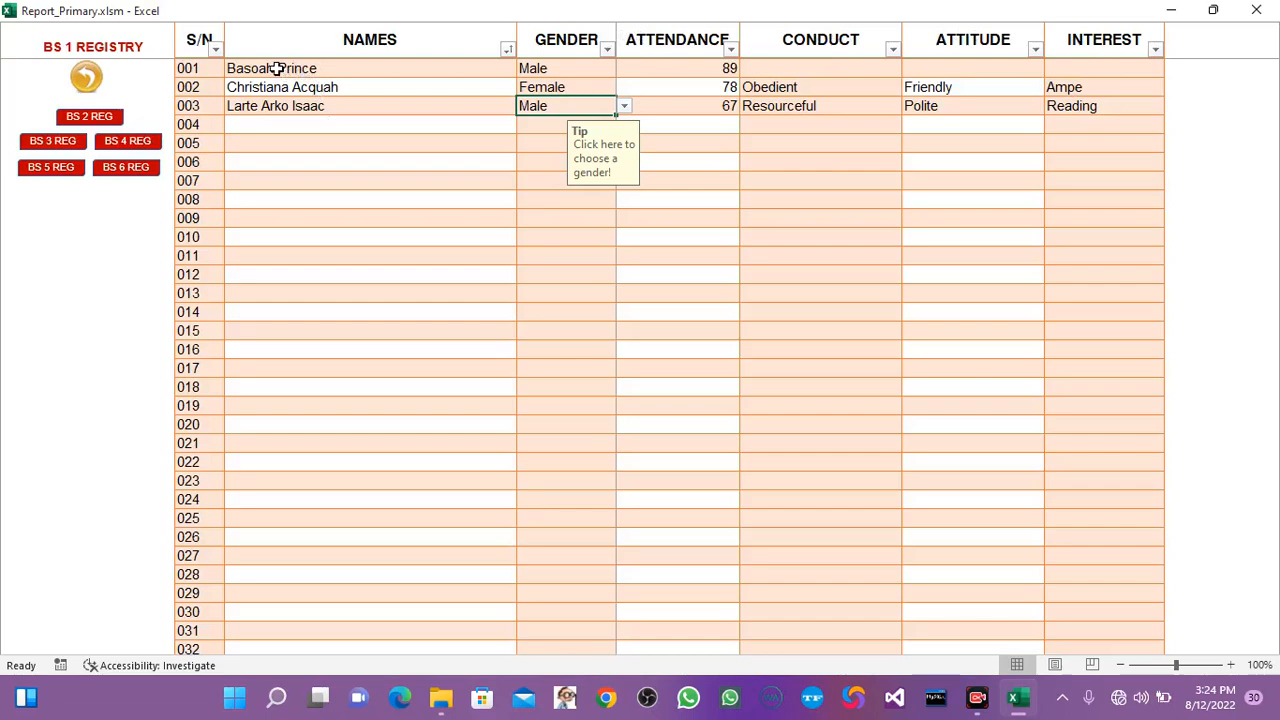
# View the BS 2 and BS 6 registries, and return to the SBA logs page.
pyautogui.click(88, 116)
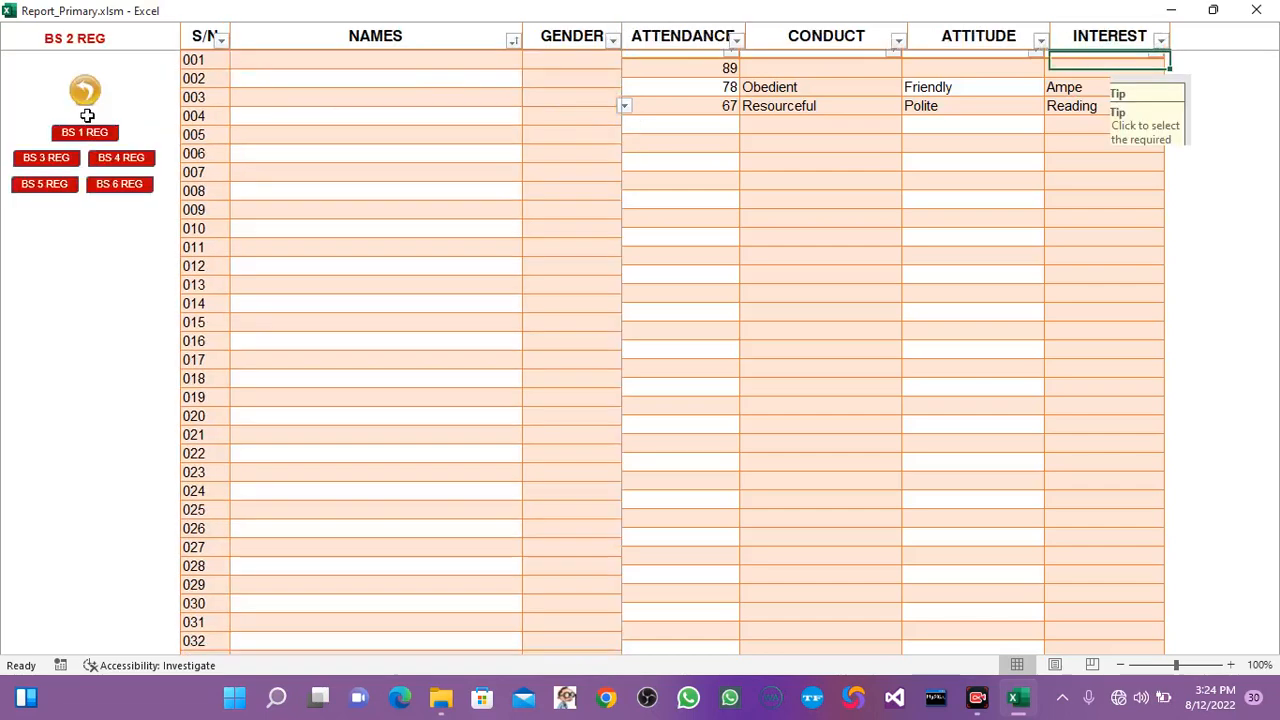
pyautogui.click(130, 187)
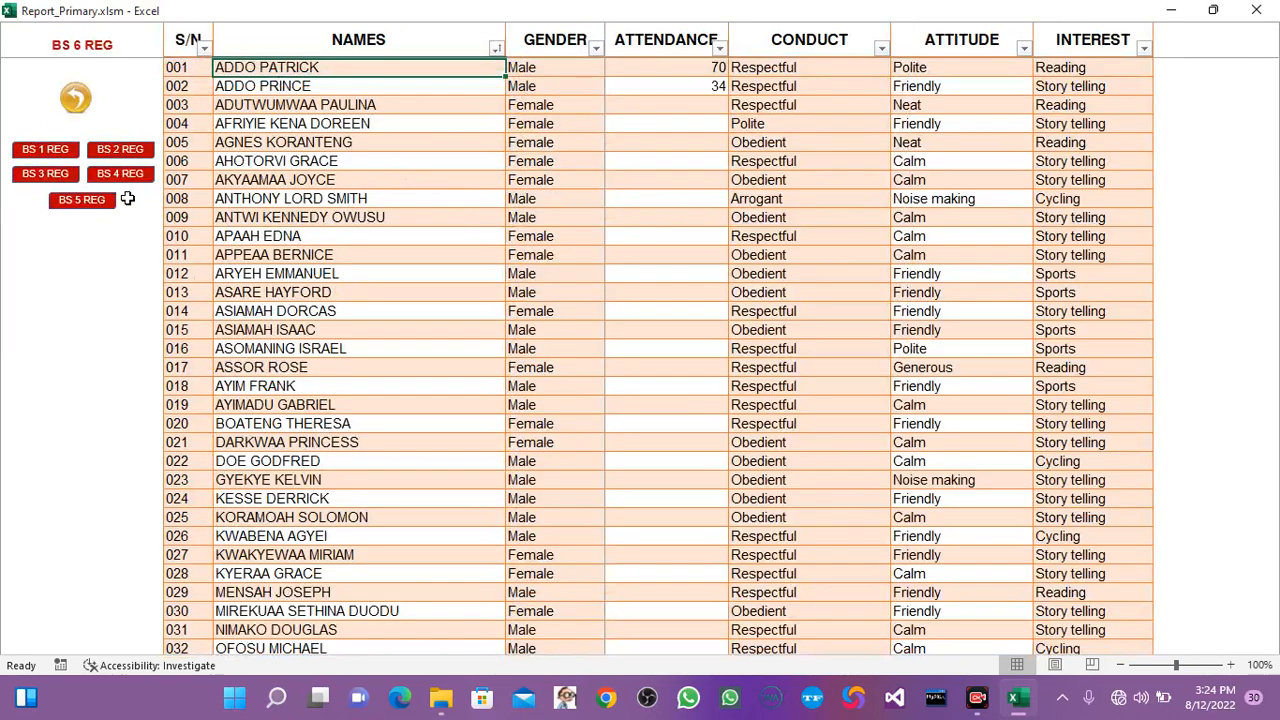
pyautogui.click(76, 100)
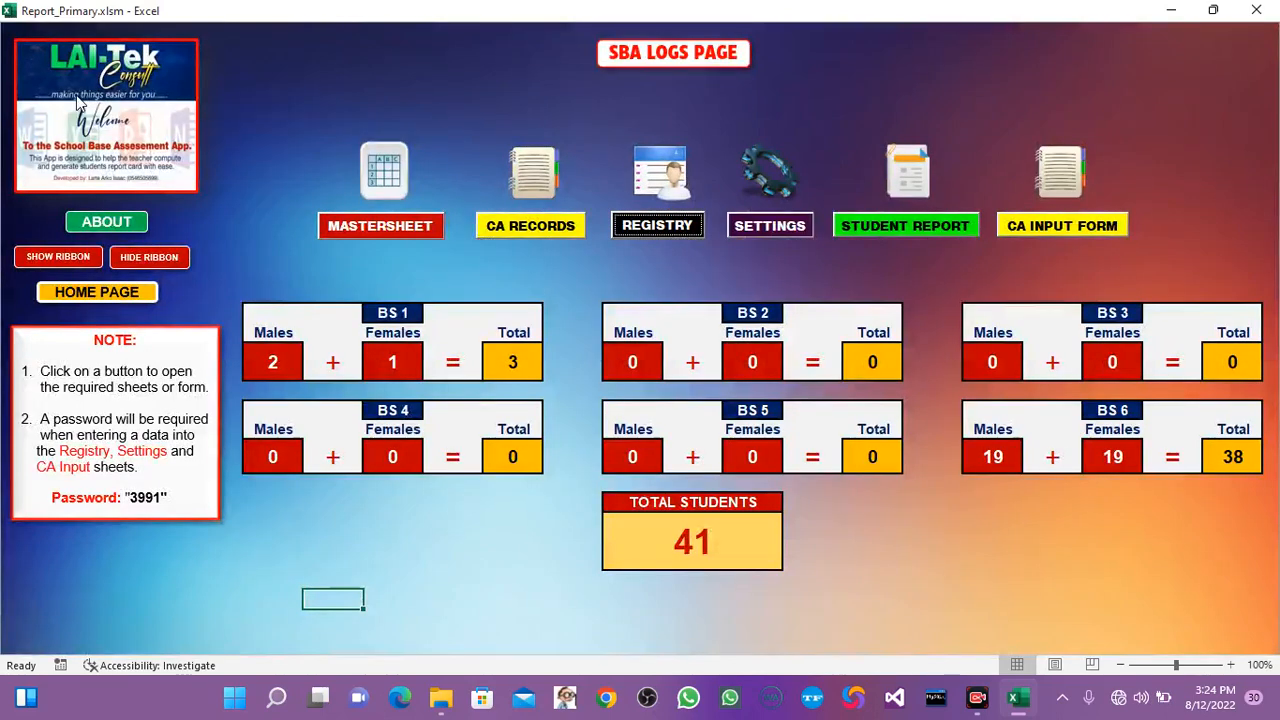
# Open the class assessment records sheet for BS 1.
pyautogui.click(543, 228)
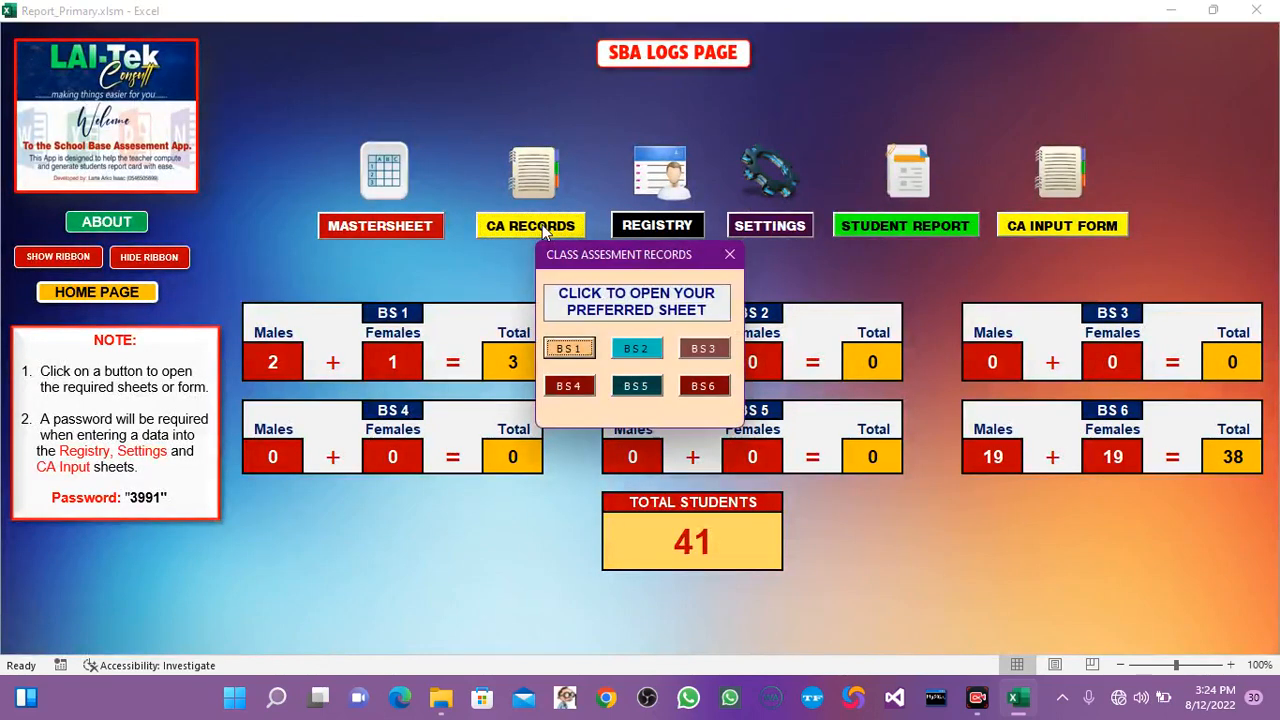
pyautogui.click(729, 254)
pyautogui.click(528, 228)
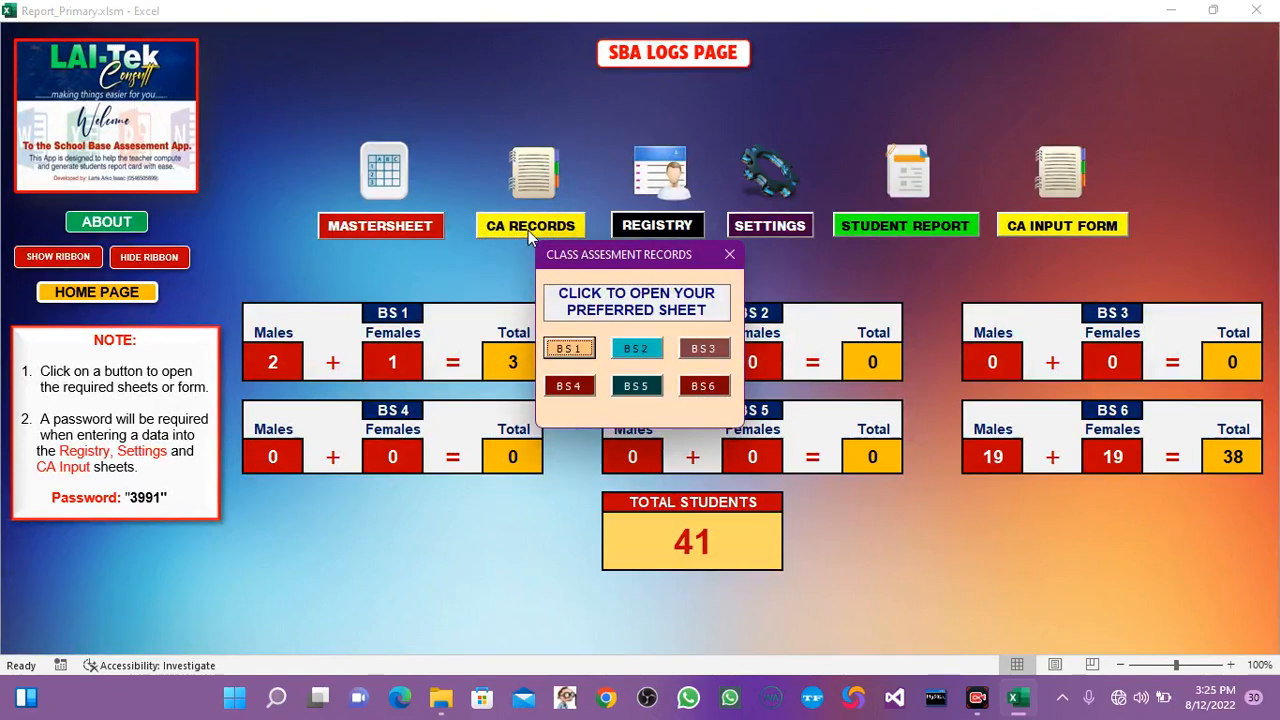
pyautogui.click(729, 255)
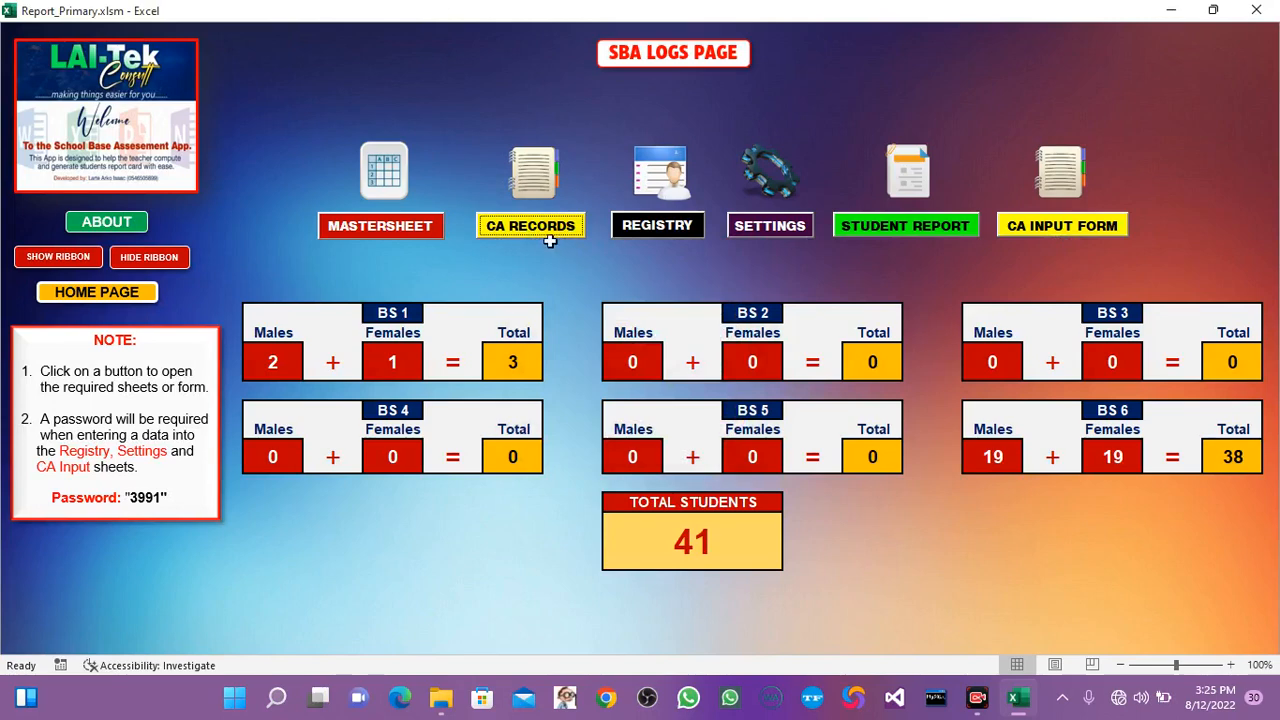
pyautogui.click(521, 229)
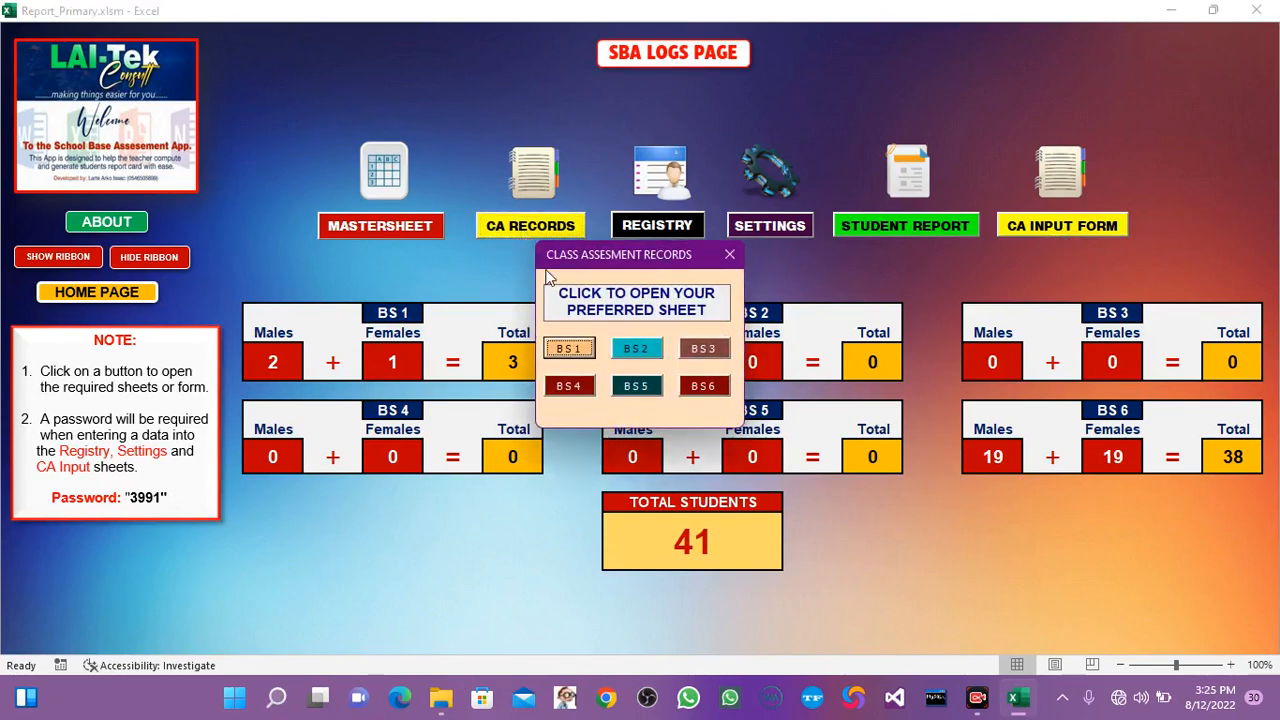
pyautogui.click(565, 349)
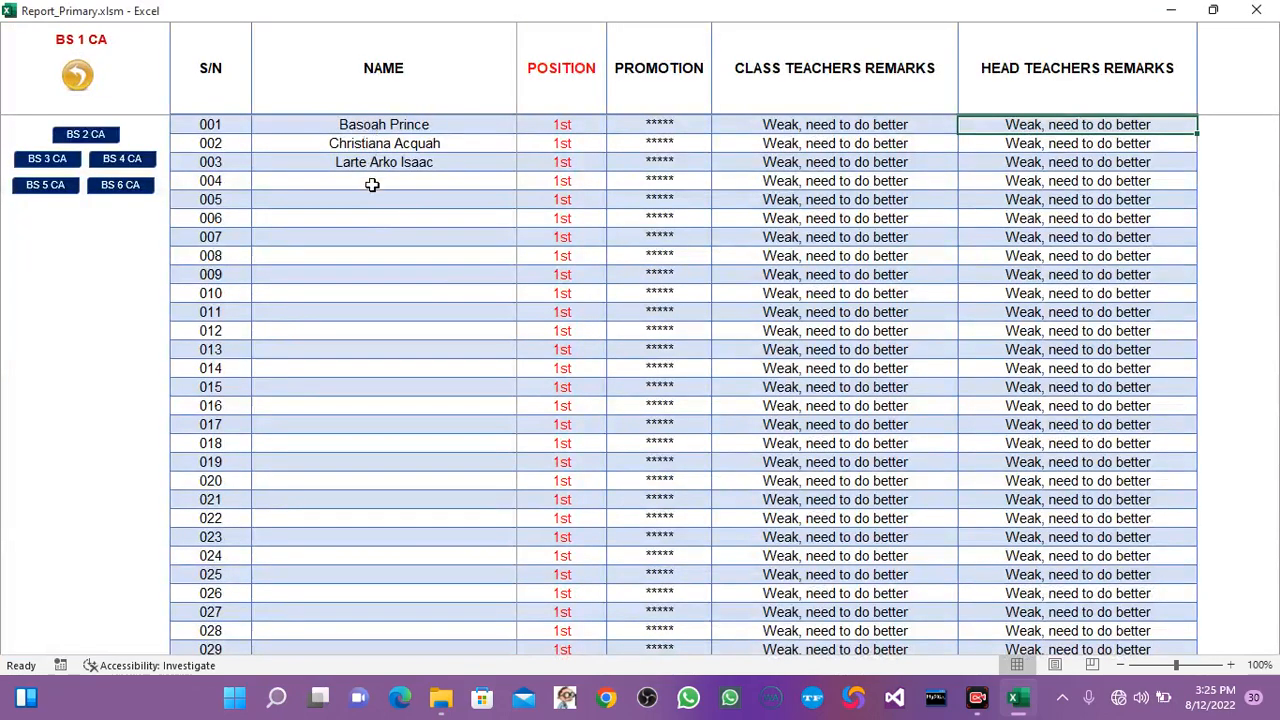
# Examine the English assessment columns in the row of pupil 001, from Test 1 through Remarks up to Maths Test 1.
pyautogui.click(407, 121)
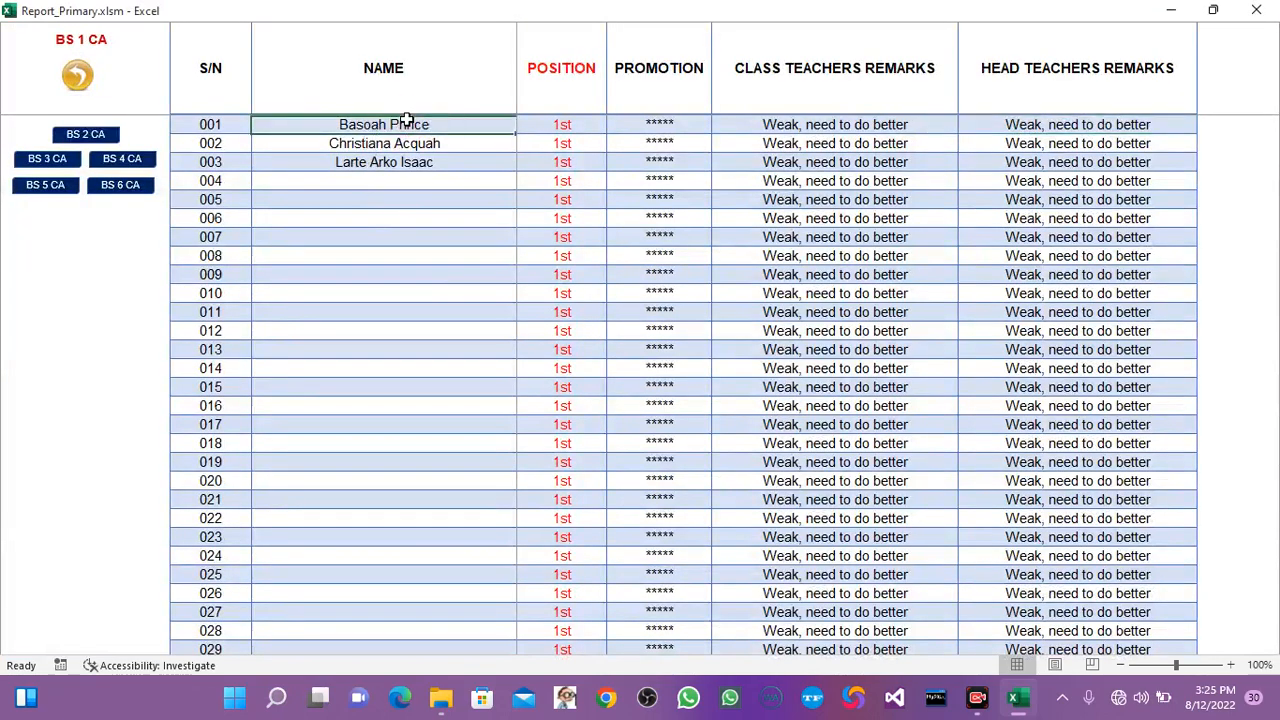
pyautogui.press('Tab')
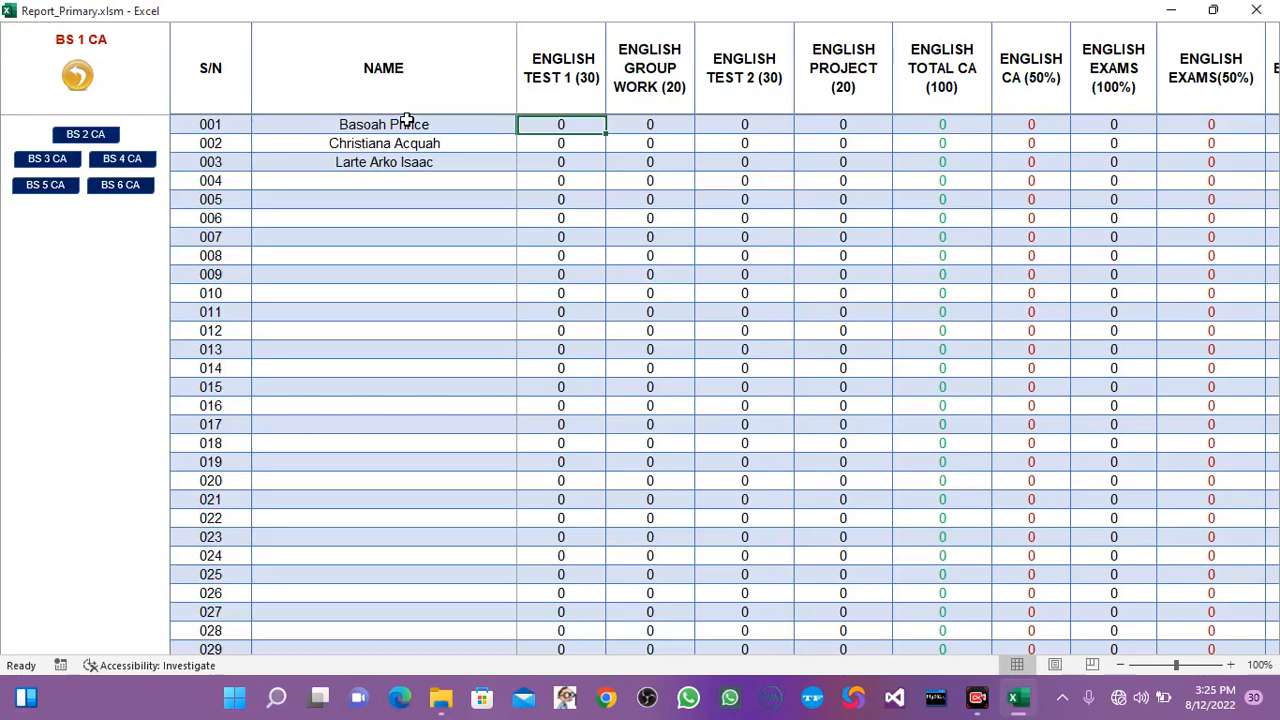
pyautogui.press('Tab')
pyautogui.press('Tab')
pyautogui.press('Tab')
pyautogui.press('Tab')
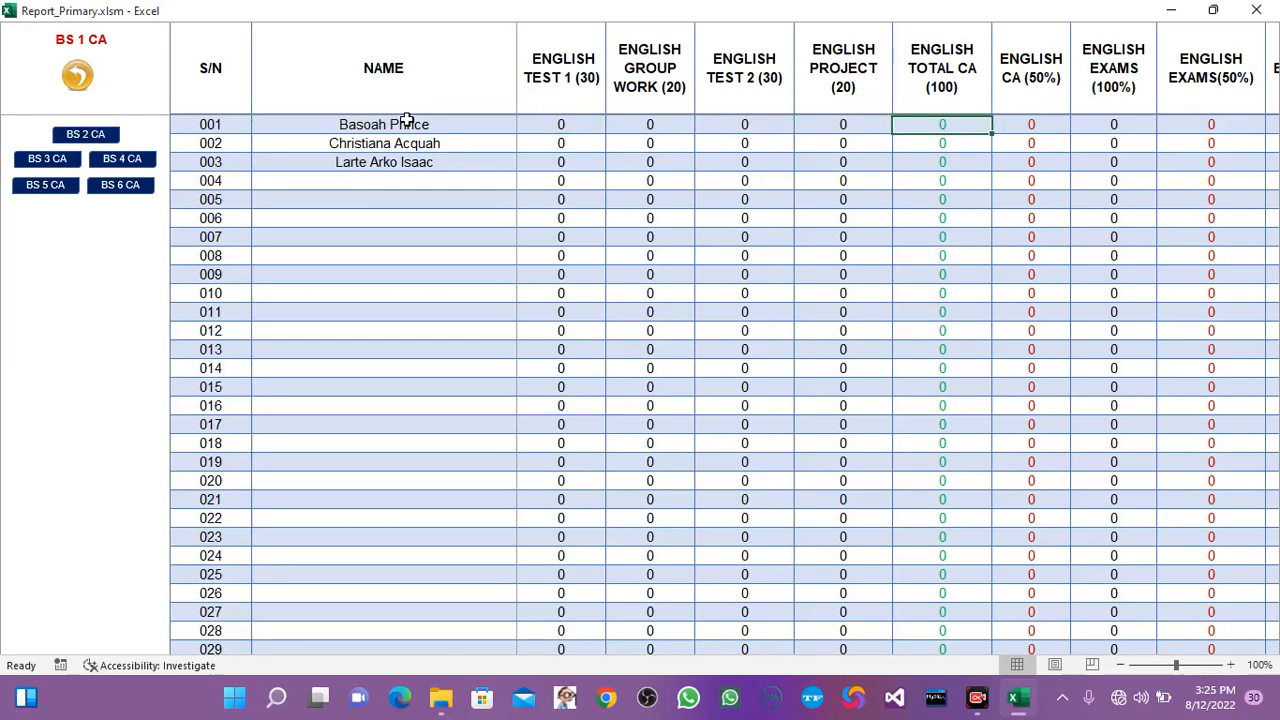
pyautogui.press('Tab')
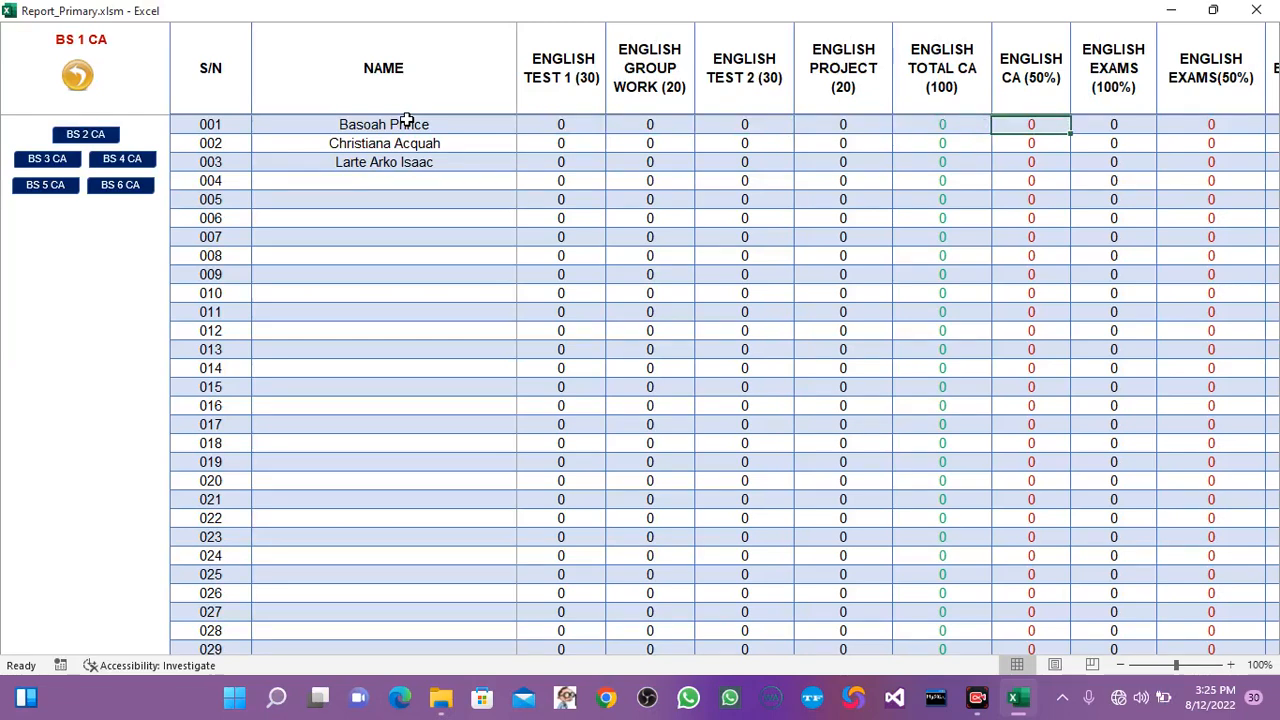
pyautogui.press('Tab')
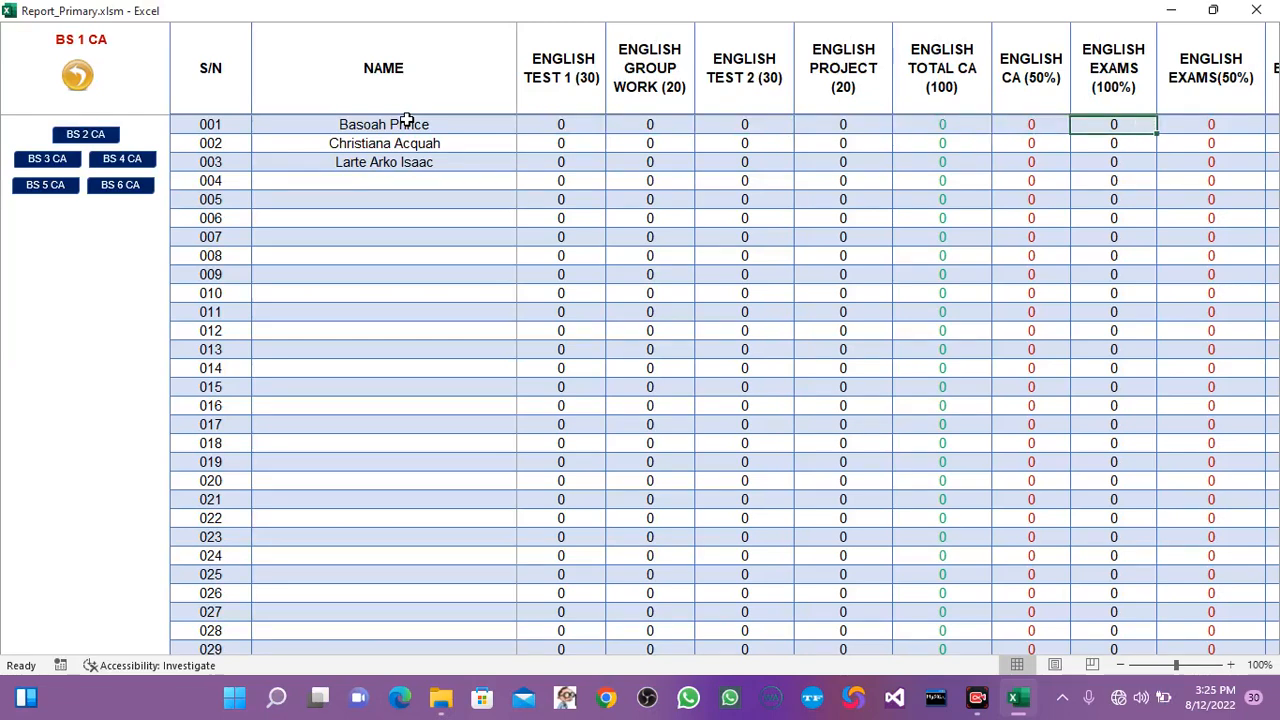
pyautogui.press('Tab')
pyautogui.press('Tab')
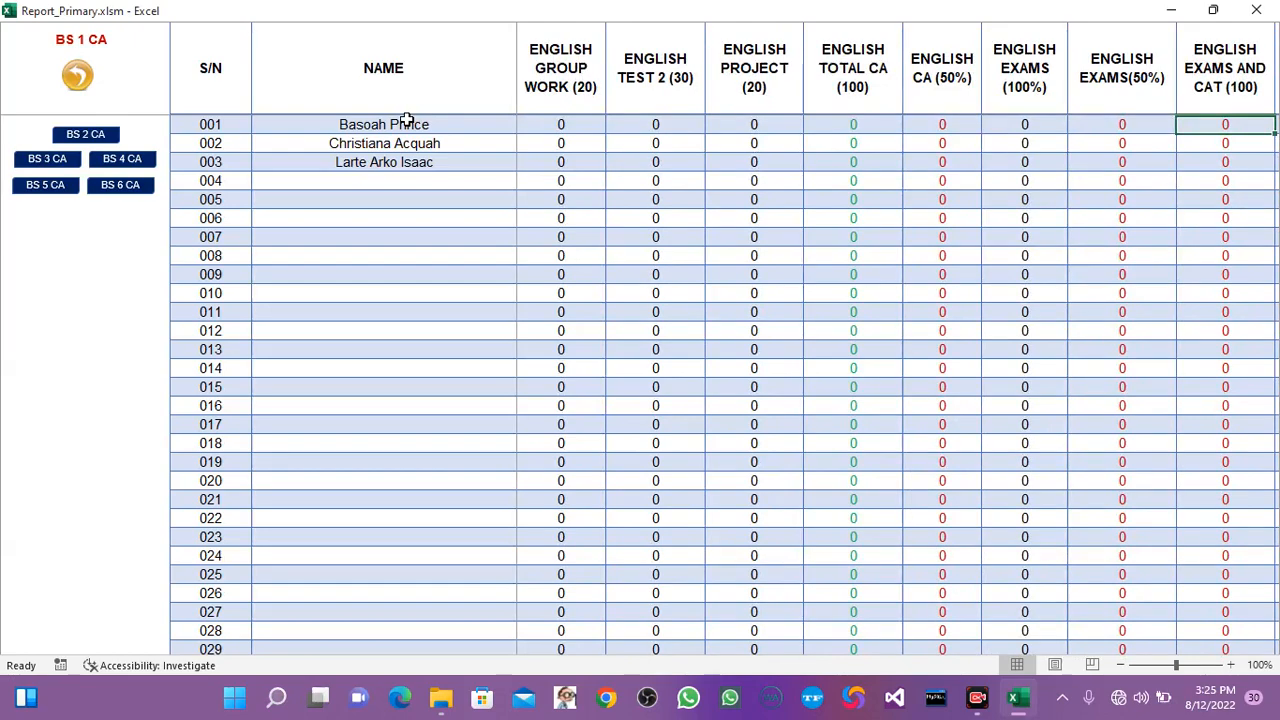
pyautogui.press('Tab')
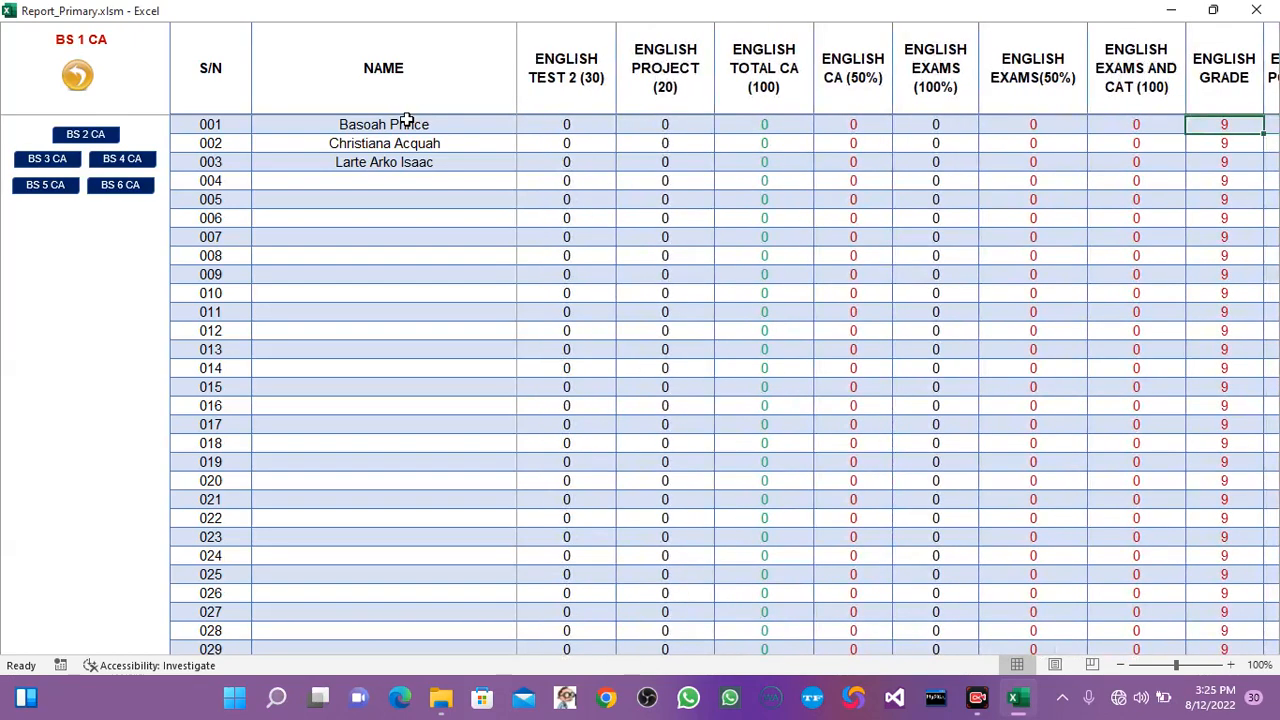
pyautogui.press('Tab')
pyautogui.press('Tab')
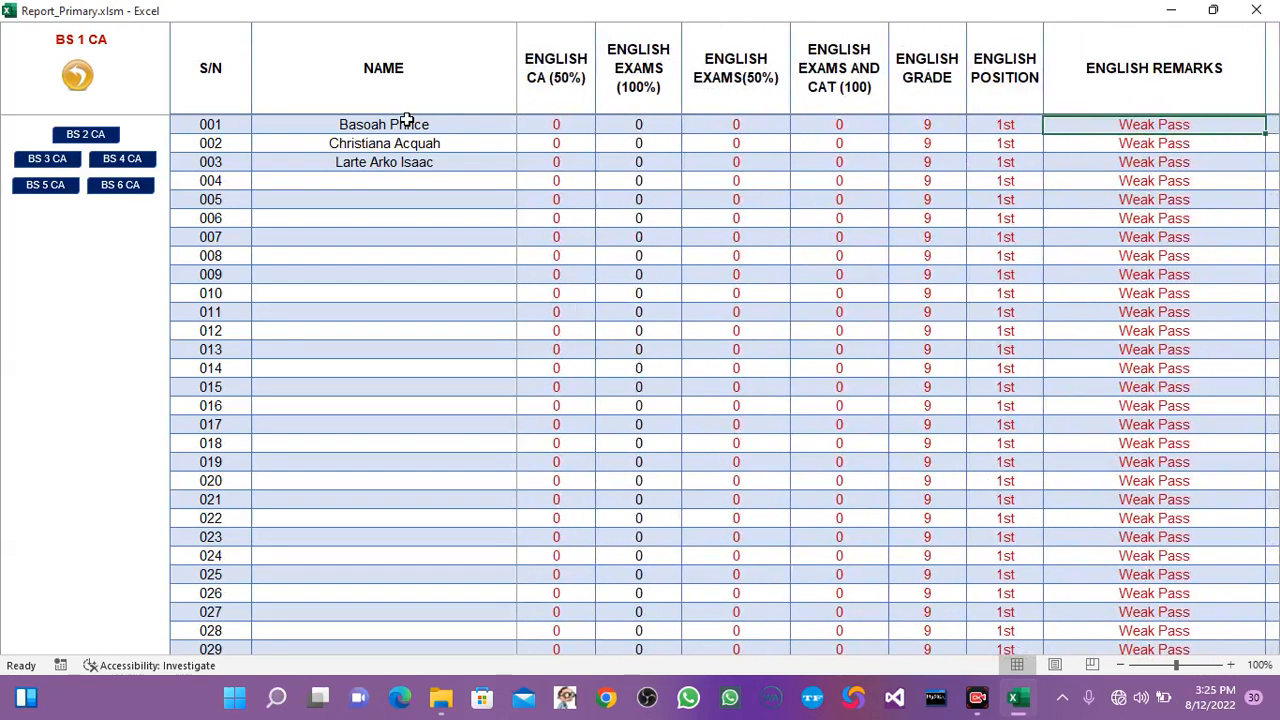
pyautogui.press('Tab')
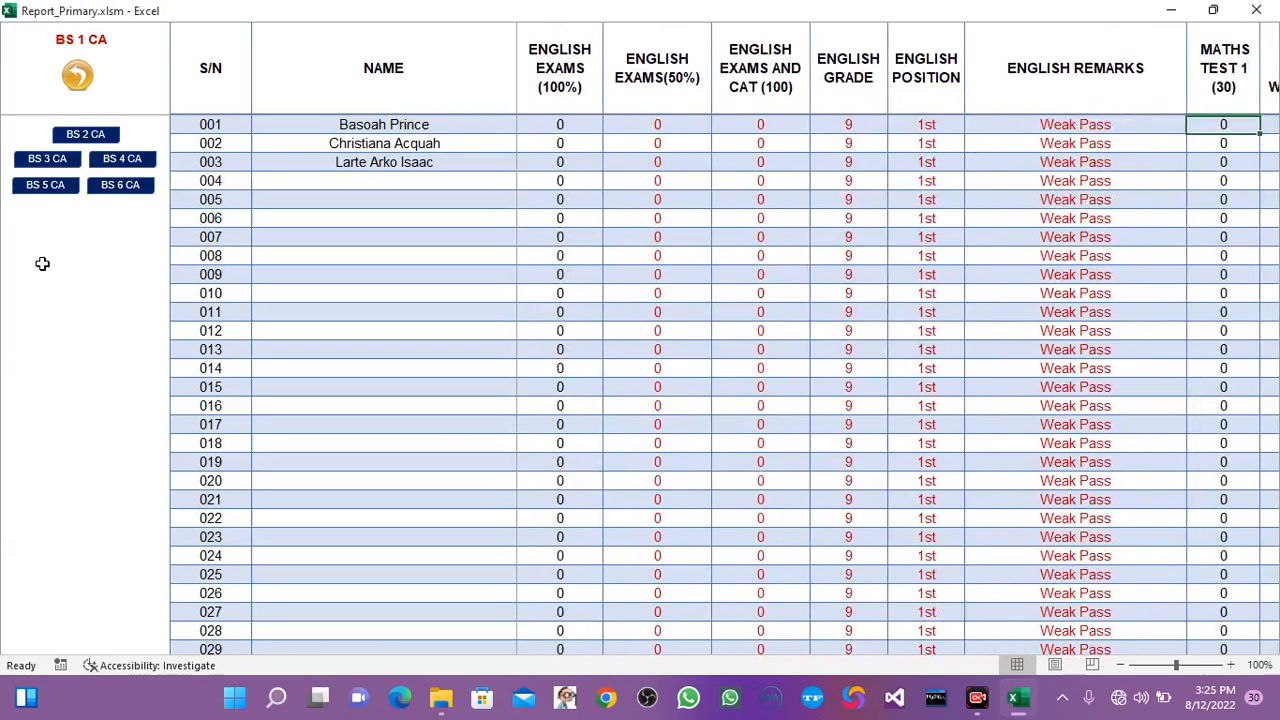
# Try to edit the English exam score of pupil 009 and the English grade of pupil 011 in the BS 1 records.
pyautogui.doubleClick(552, 274)
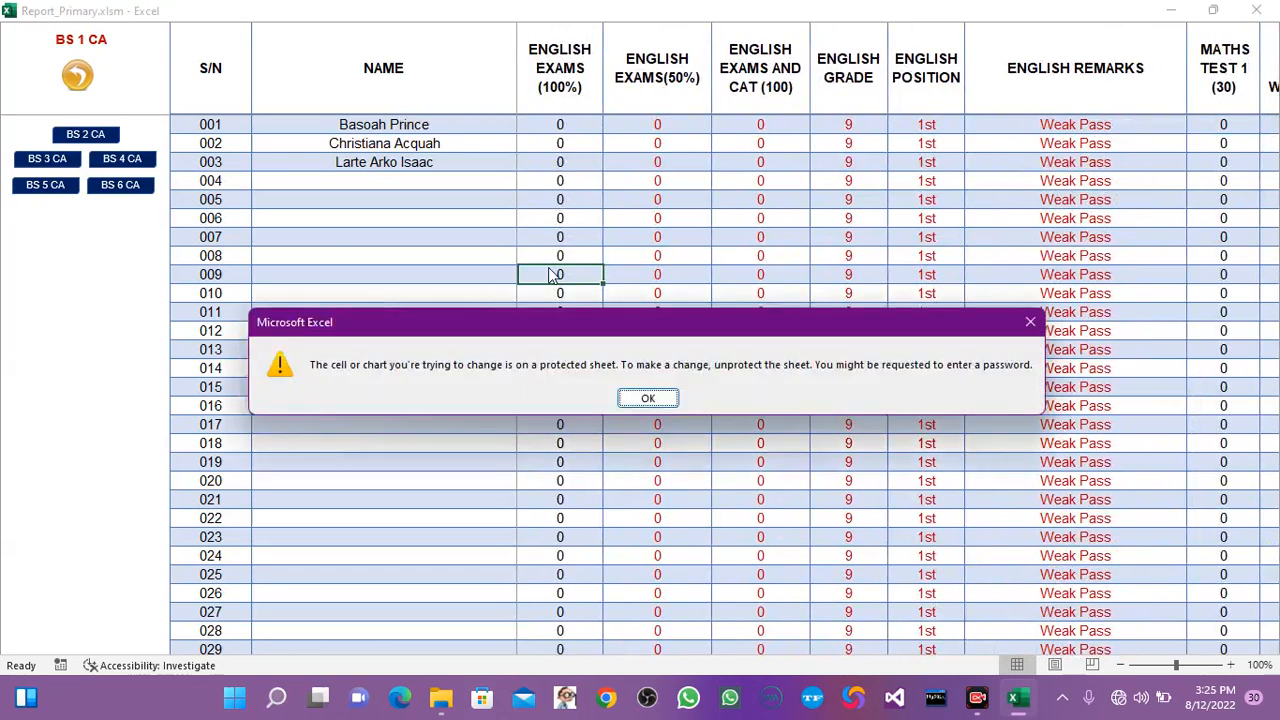
pyautogui.click(648, 398)
pyautogui.click(884, 316)
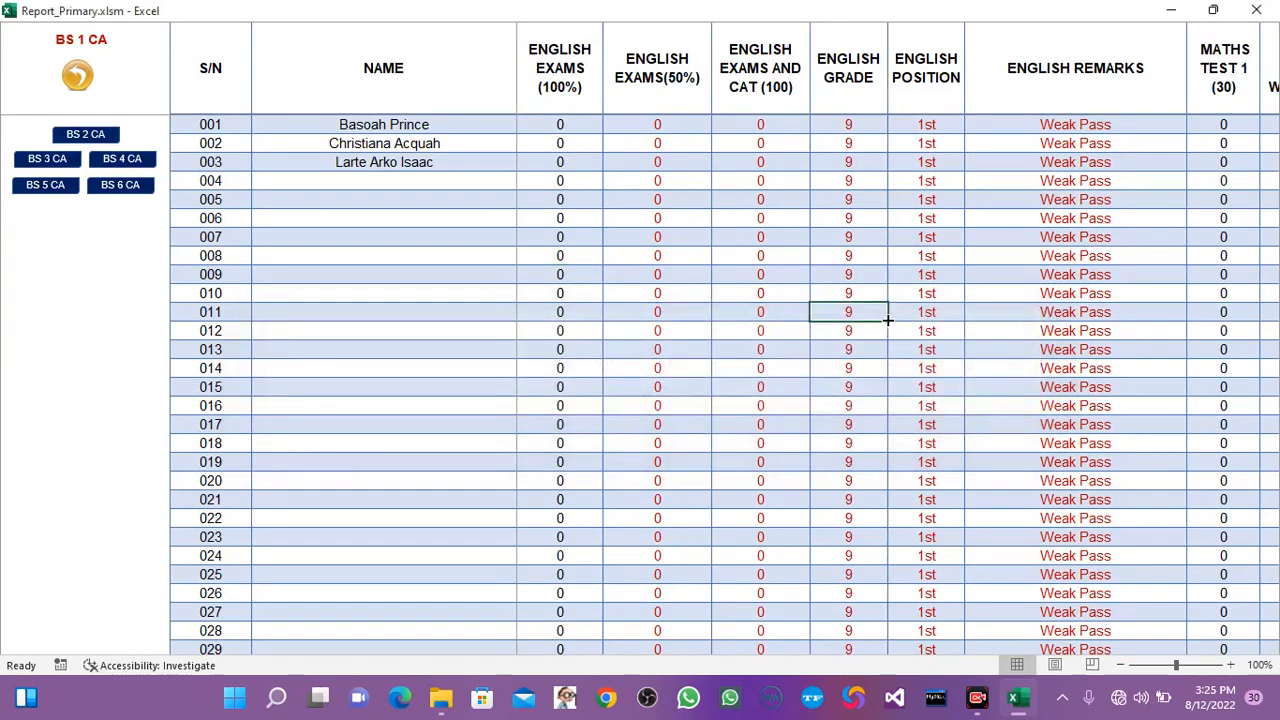
pyautogui.doubleClick(887, 318)
pyautogui.click(650, 398)
# View the BS 2 and BS 3 class assessment records, and return to the SBA logs page.
pyautogui.click(79, 133)
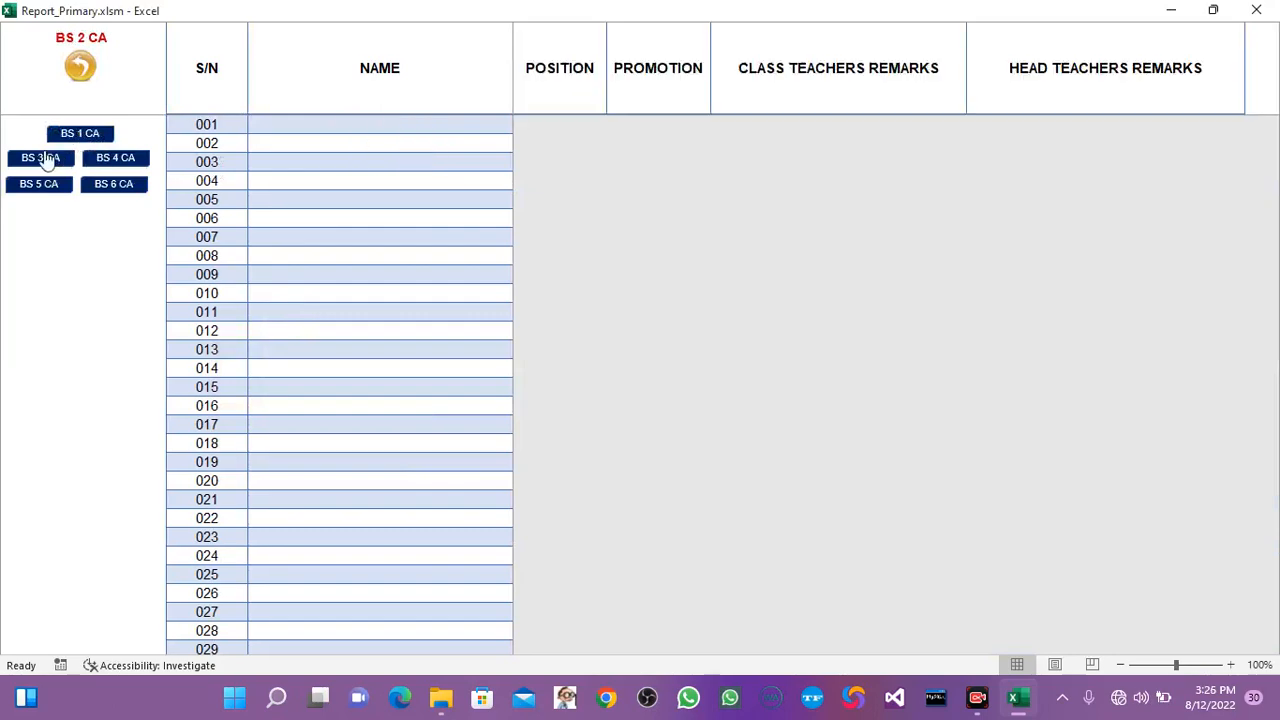
pyautogui.click(42, 160)
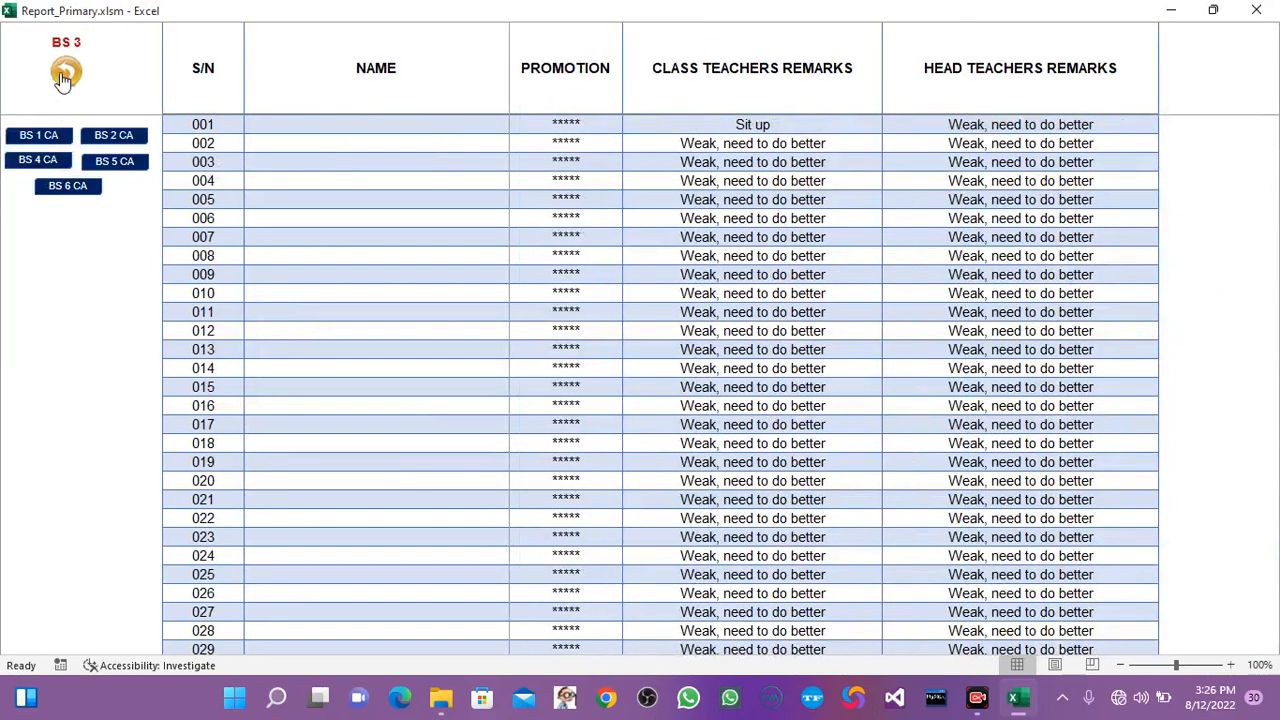
pyautogui.click(64, 76)
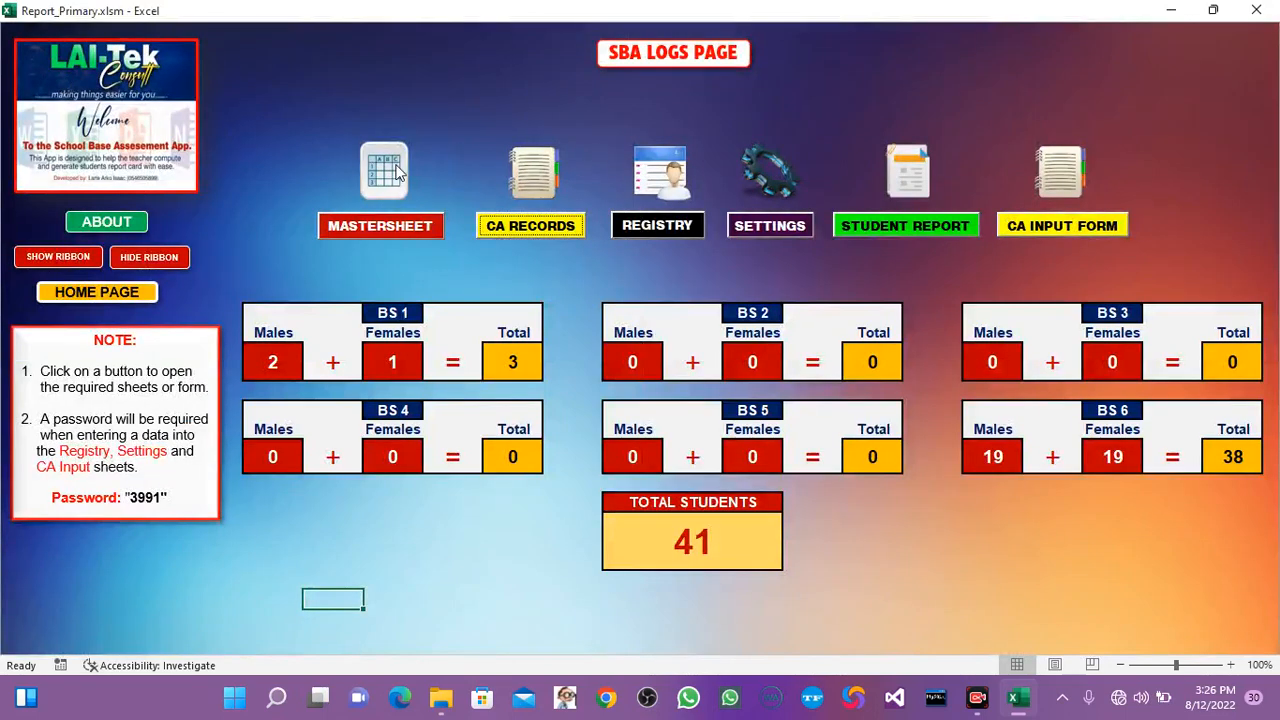
# In the BS 1 CA input sheet, enter the cell unlock password and set the Creative Art project score of pupil 001 to 13.
pyautogui.click(1073, 226)
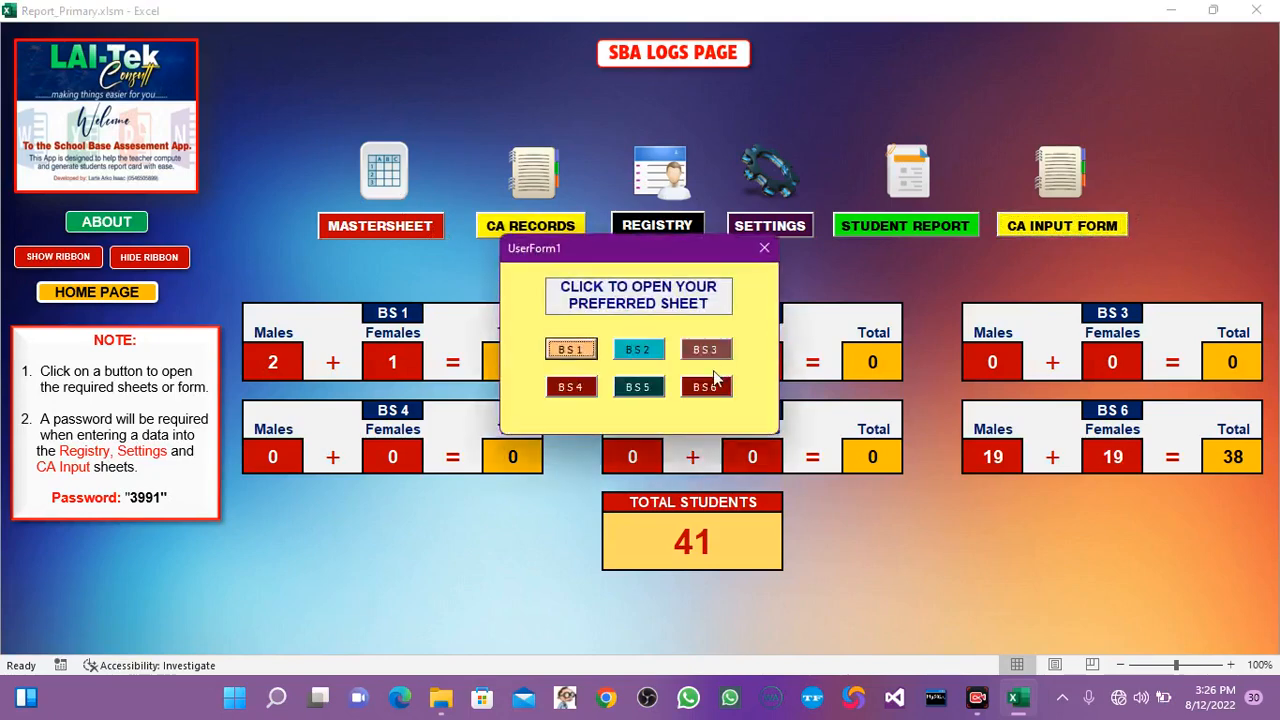
pyautogui.click(571, 350)
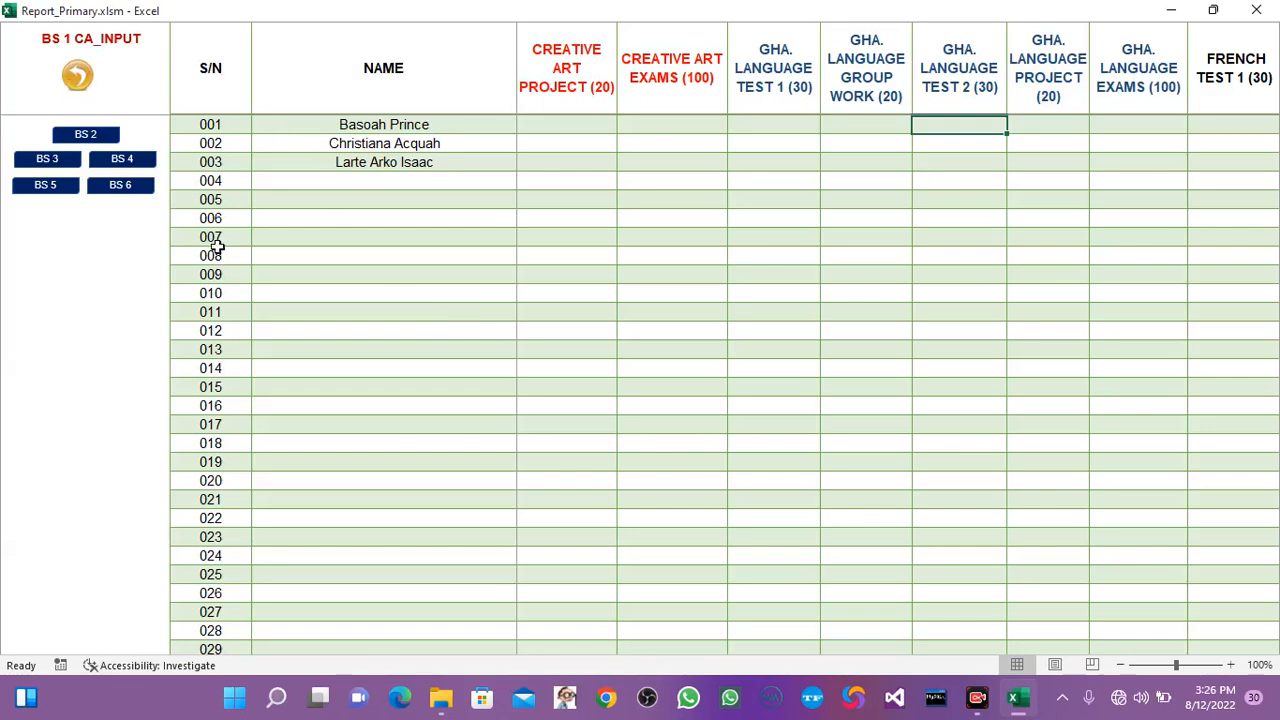
pyautogui.click(552, 126)
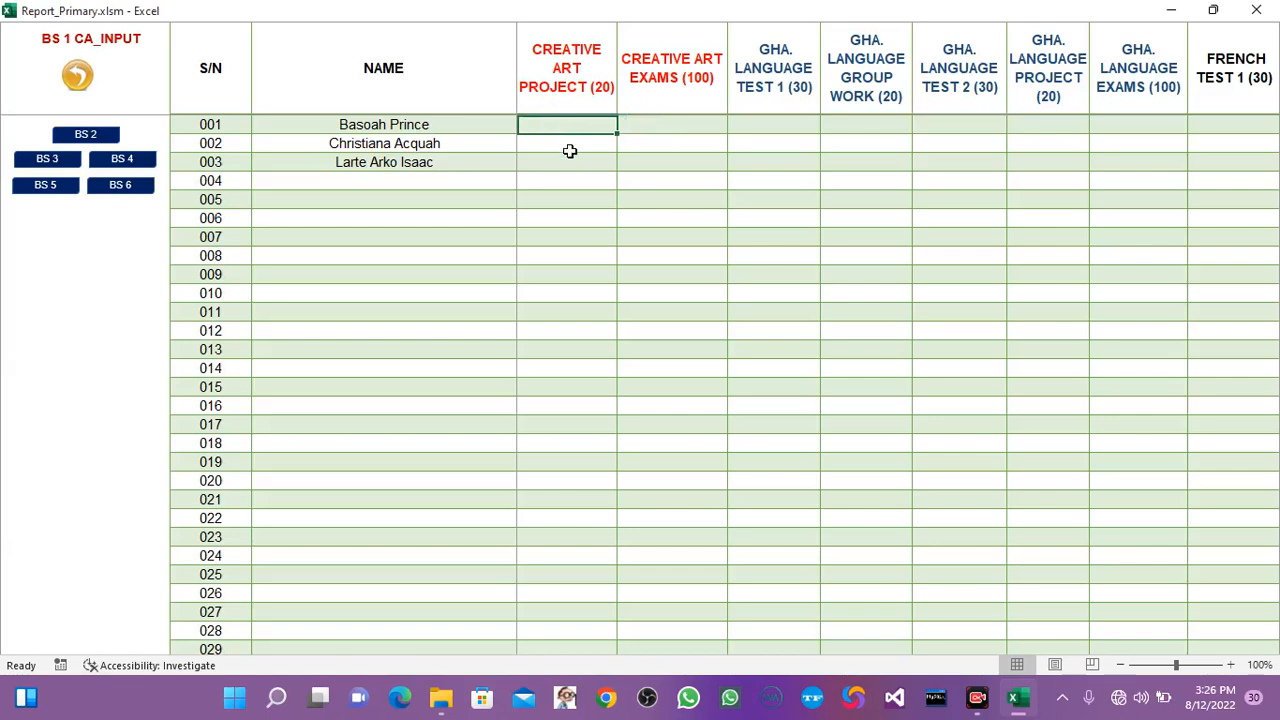
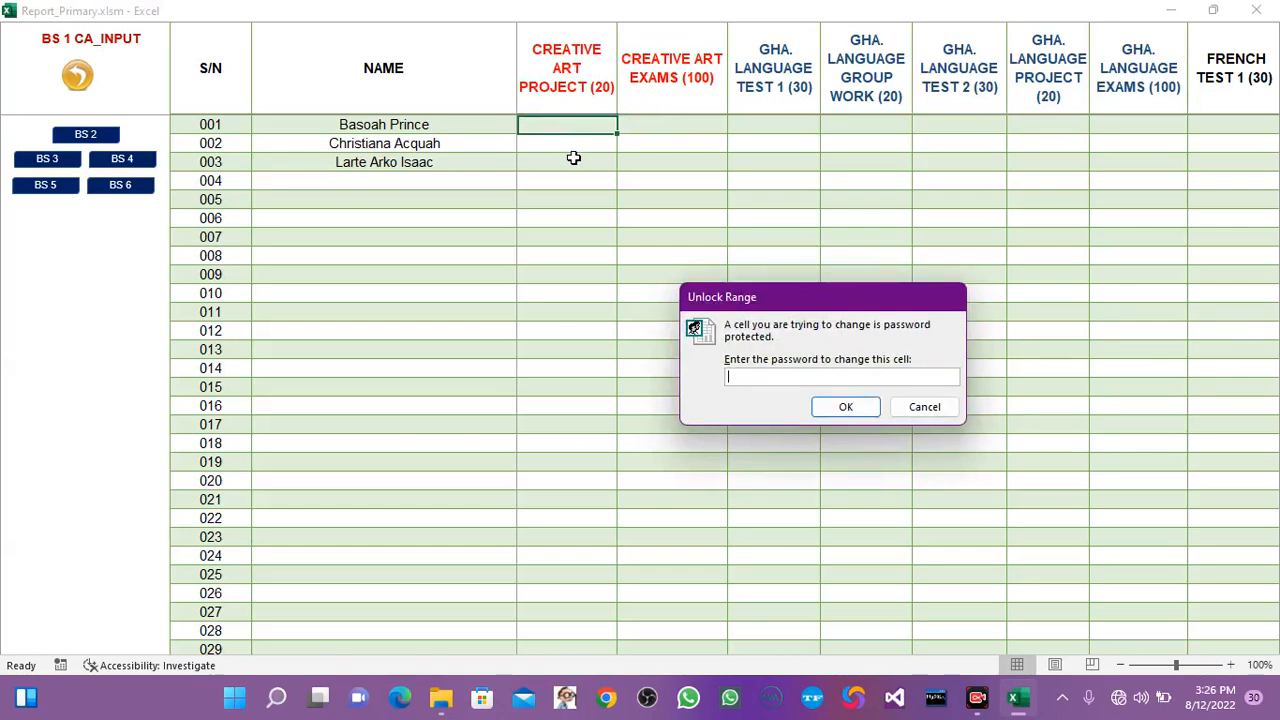
pyautogui.press('Return')
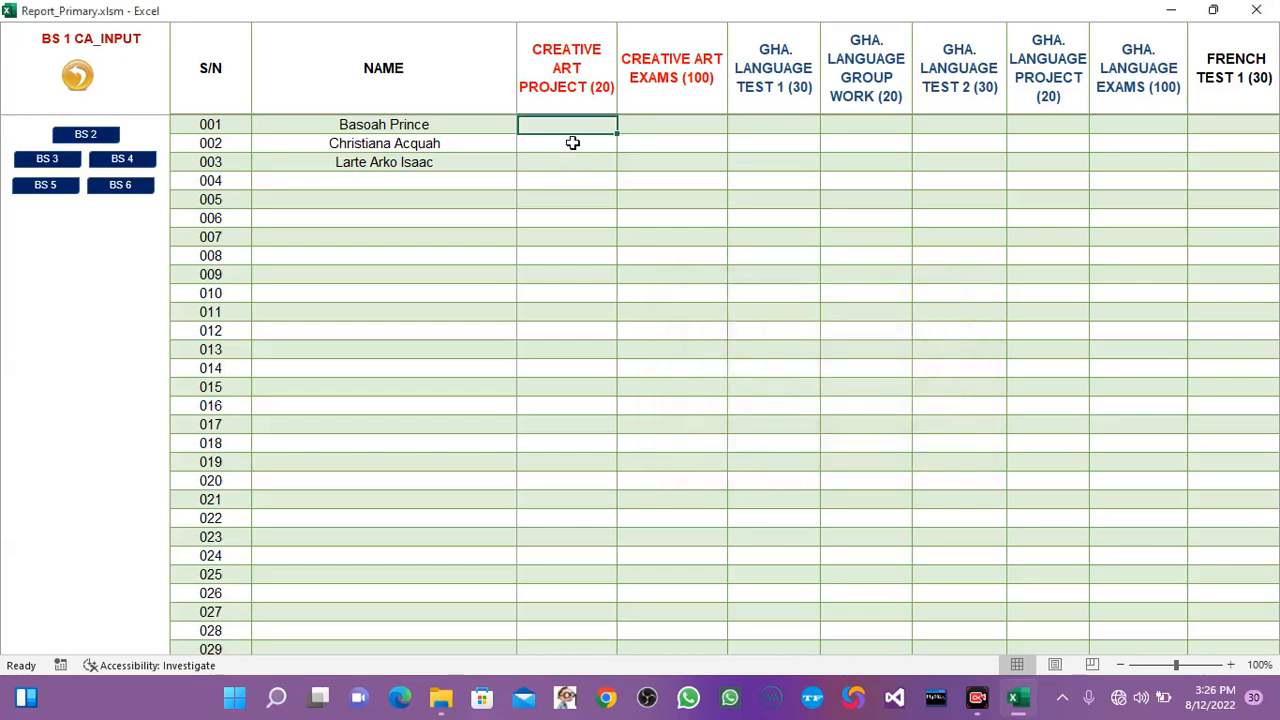
pyautogui.write('13')
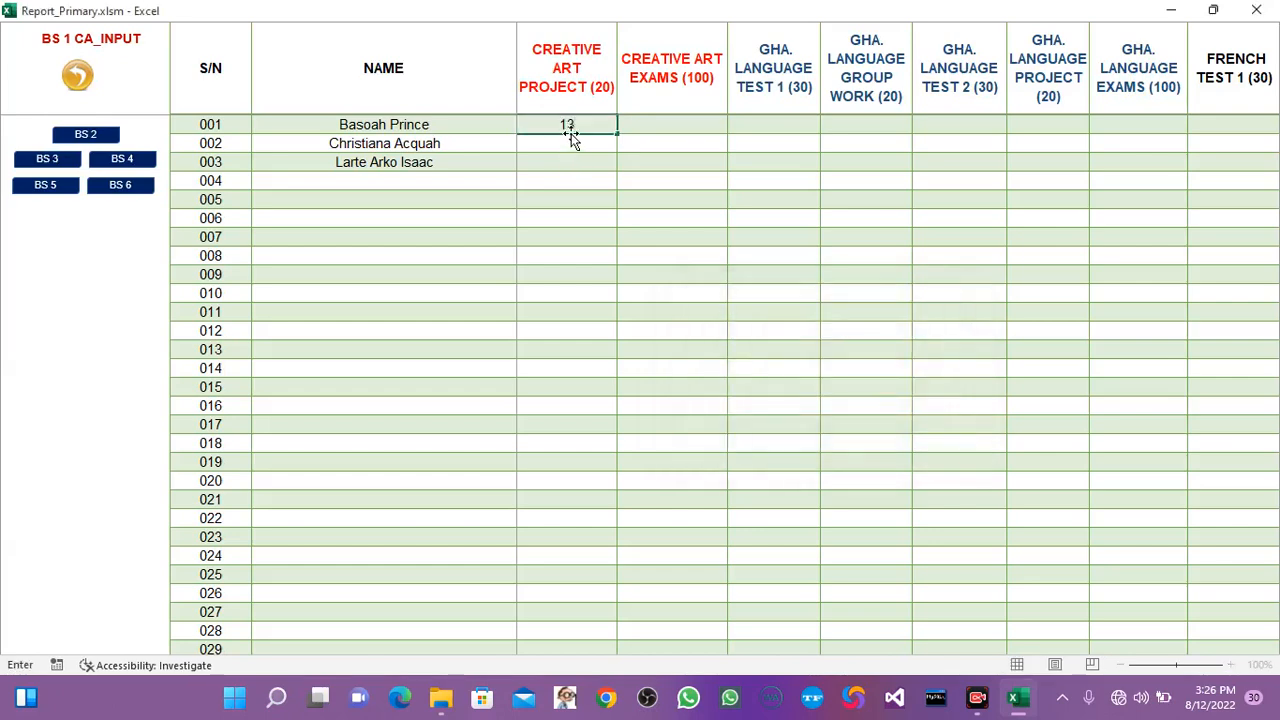
pyautogui.press('Tab')
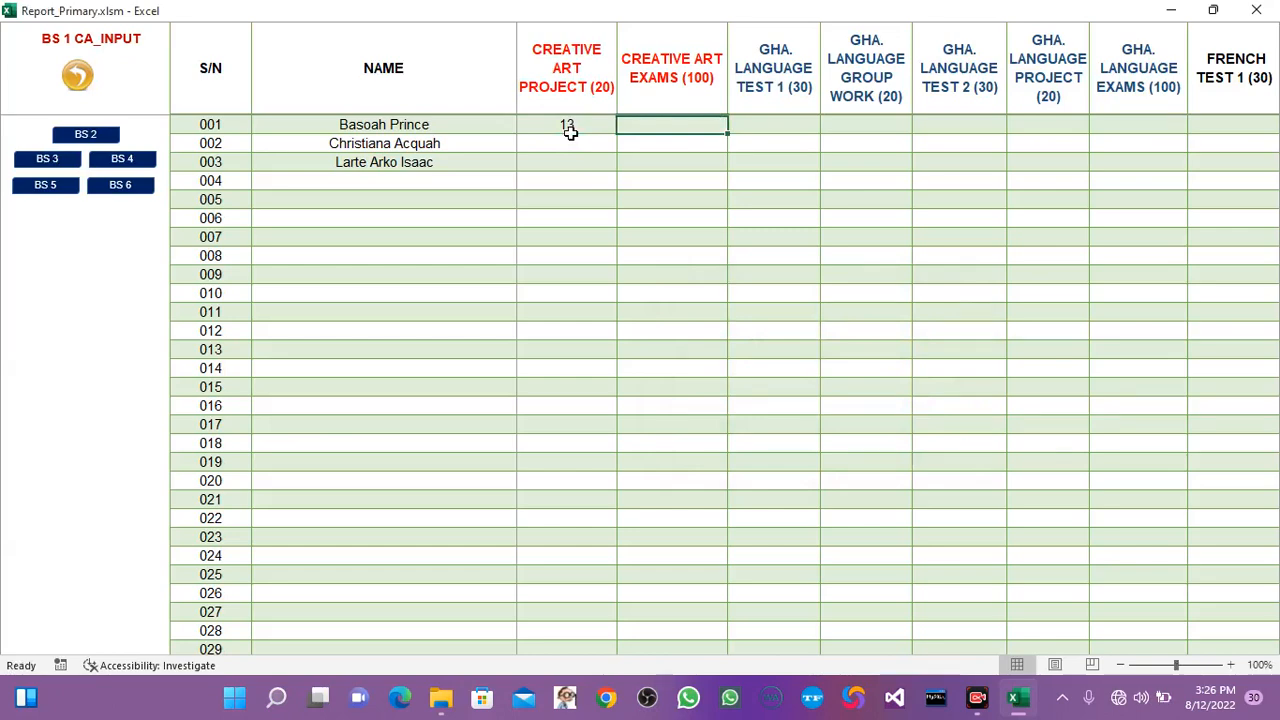
# Enter the English scores of pupil 001: 24 for Test 1, 14 for Group Work and 17 for Test 2.
pyautogui.press('Left')
pyautogui.press('Left')
pyautogui.press('Left')
pyautogui.press('Left')
pyautogui.press('Left')
pyautogui.press('Left')
pyautogui.press('Left')
pyautogui.press('Left')
pyautogui.press('Left')
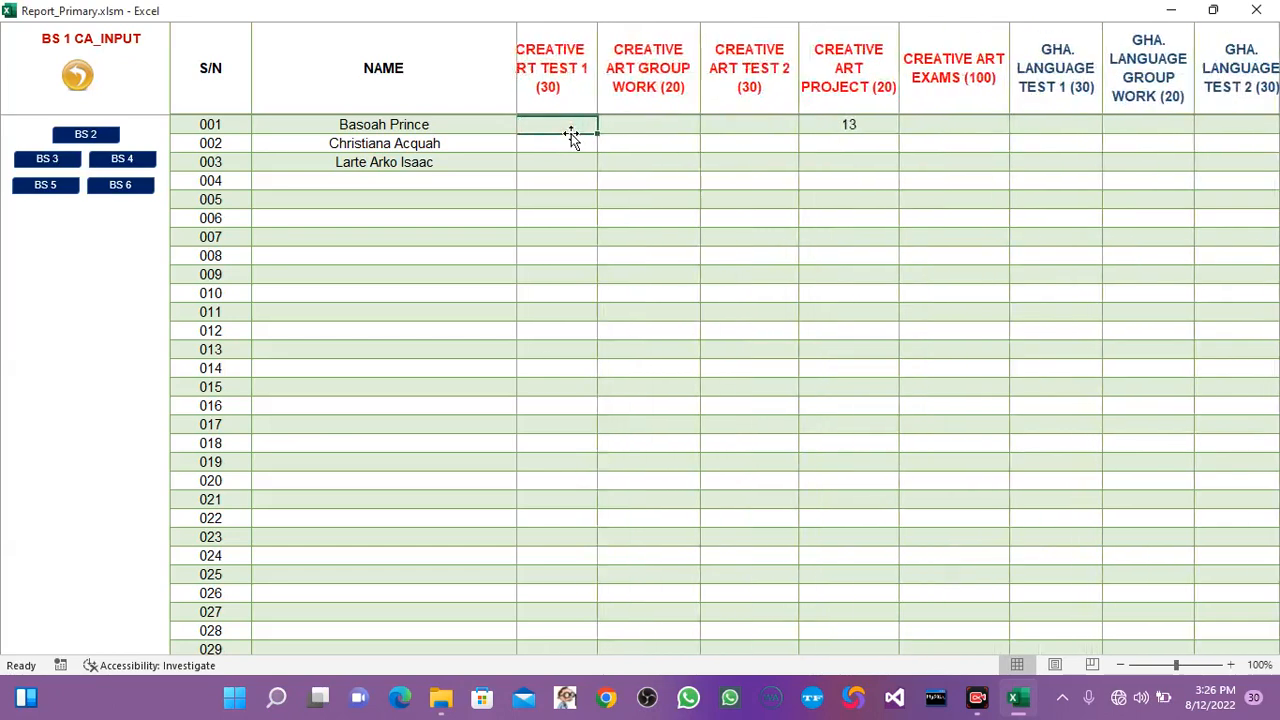
pyautogui.press('Left')
pyautogui.press('Left')
pyautogui.press('Left')
pyautogui.press('Left')
pyautogui.press('Left')
pyautogui.press('Left')
pyautogui.press('Left')
pyautogui.press('Left')
pyautogui.press('Left')
pyautogui.press('Left')
pyautogui.press('Left')
pyautogui.press('Left')
pyautogui.press('Left')
pyautogui.press('Left')
pyautogui.press('Left')
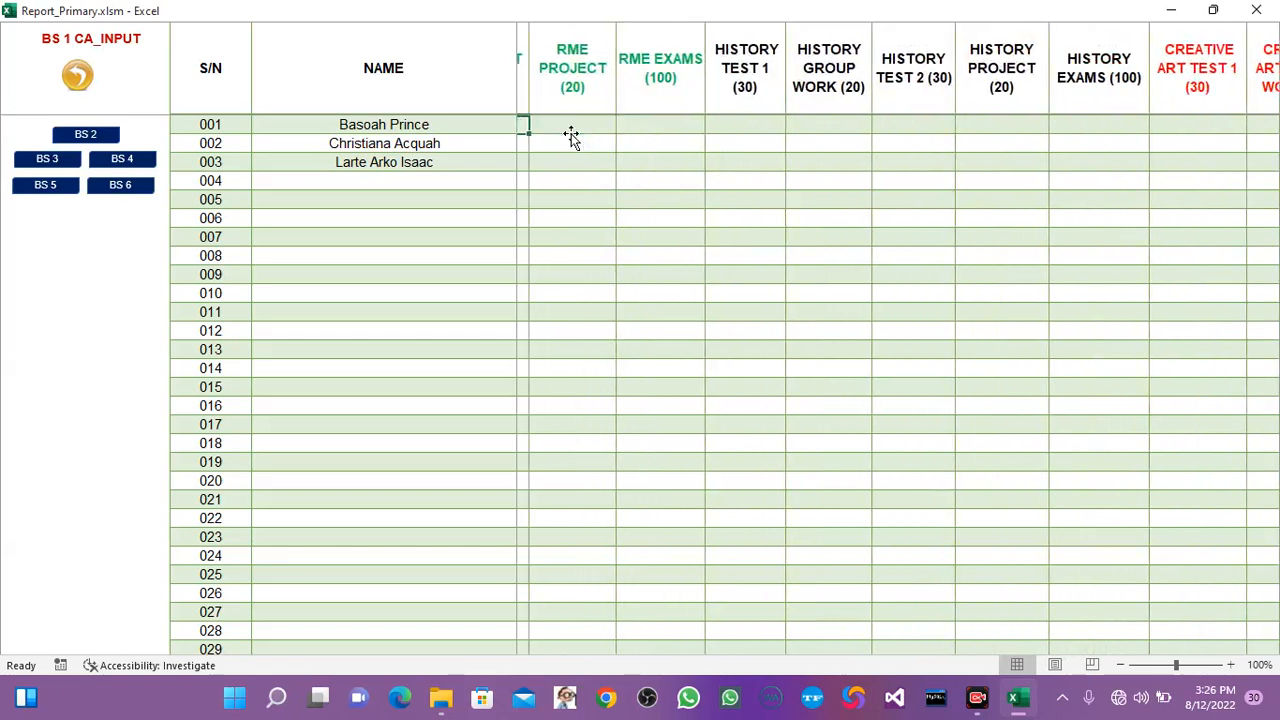
pyautogui.press('Left')
pyautogui.press('Left')
pyautogui.press('Left')
pyautogui.press('Left')
pyautogui.press('Left')
pyautogui.press('Left')
pyautogui.press('Left')
pyautogui.press('Left')
pyautogui.press('Left')
pyautogui.press('Left')
pyautogui.press('Left')
pyautogui.press('Left')
pyautogui.press('Left')
pyautogui.press('Left')
pyautogui.press('Left')
pyautogui.press('Left')
pyautogui.press('Left')
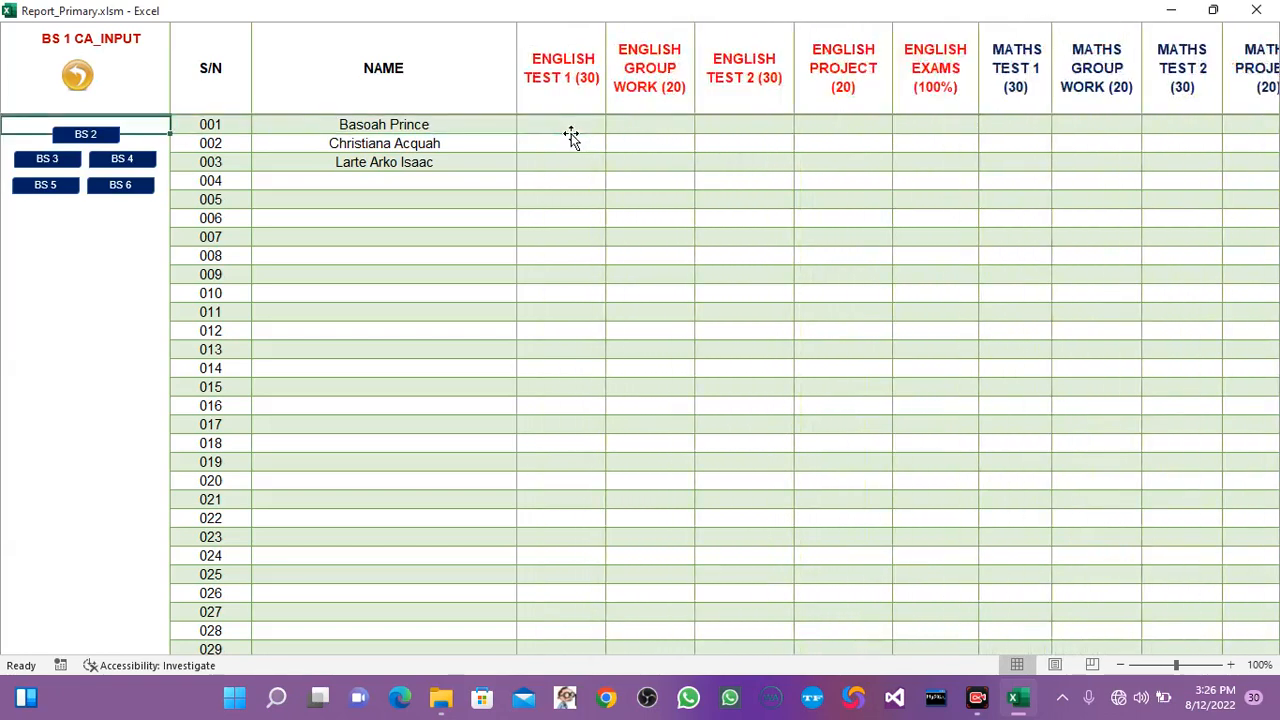
pyautogui.click(570, 133)
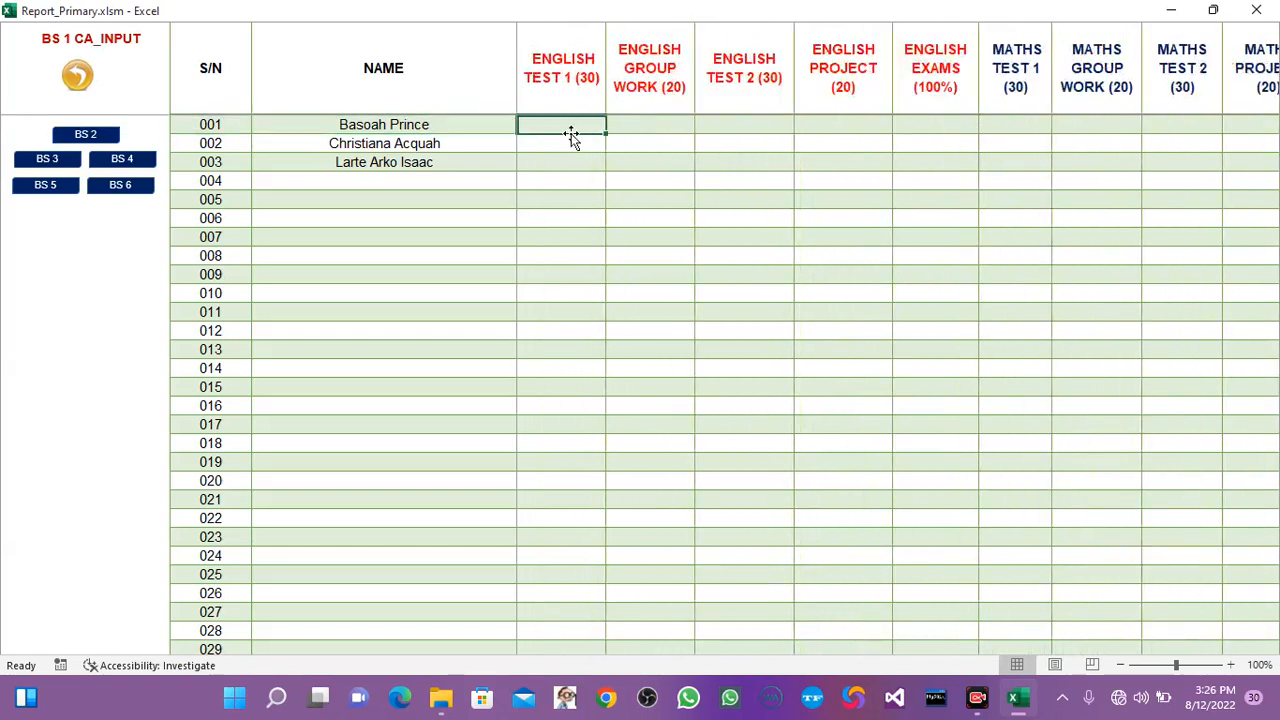
pyautogui.write('24')
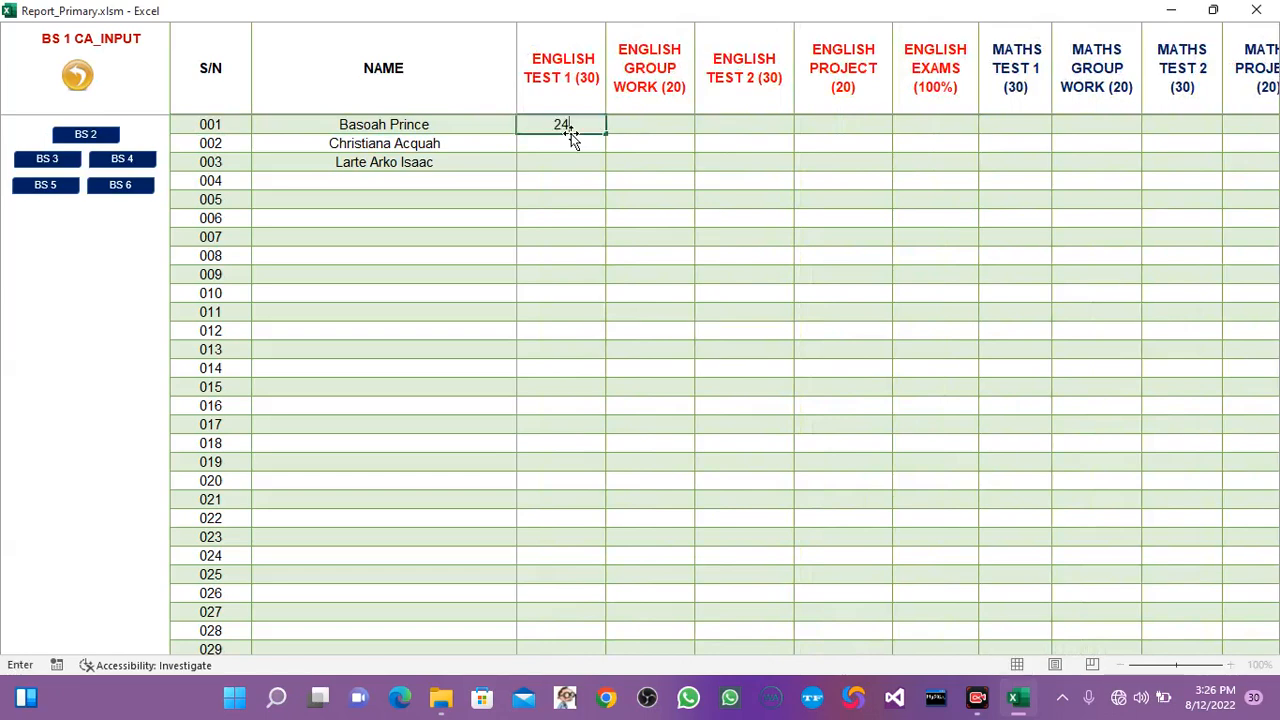
pyautogui.press('Tab')
pyautogui.write('14')
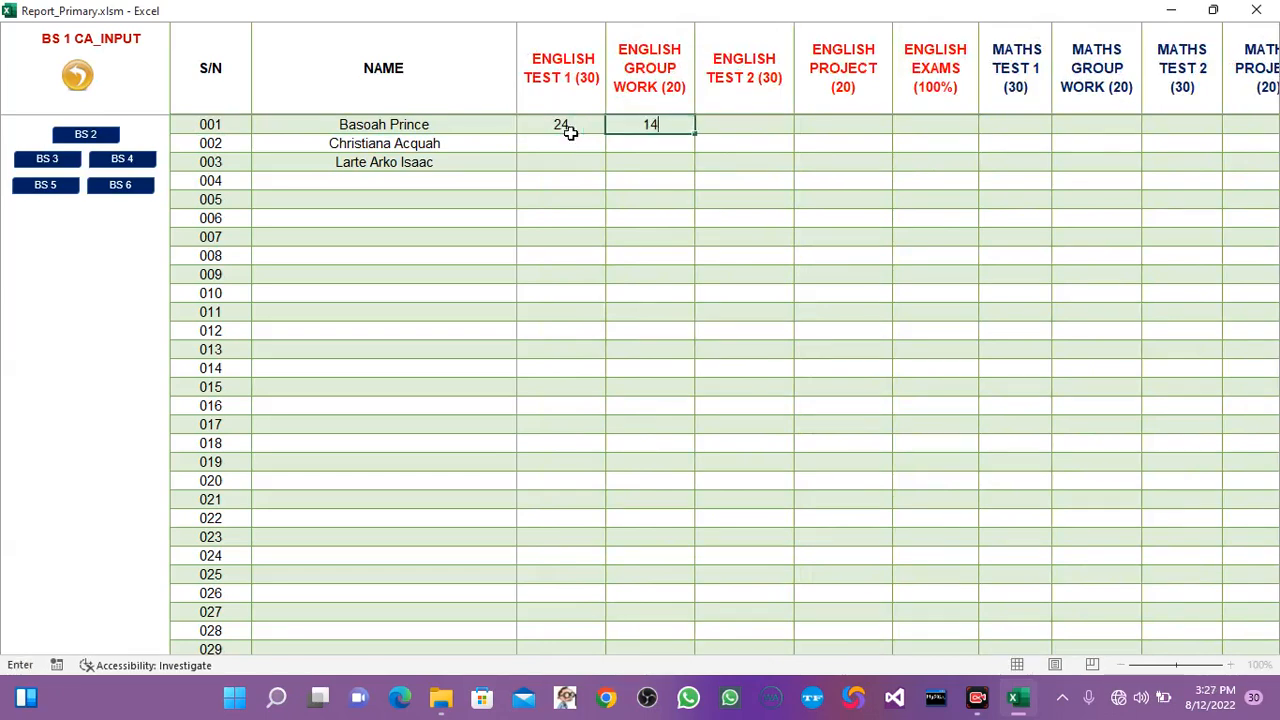
pyautogui.press('Tab')
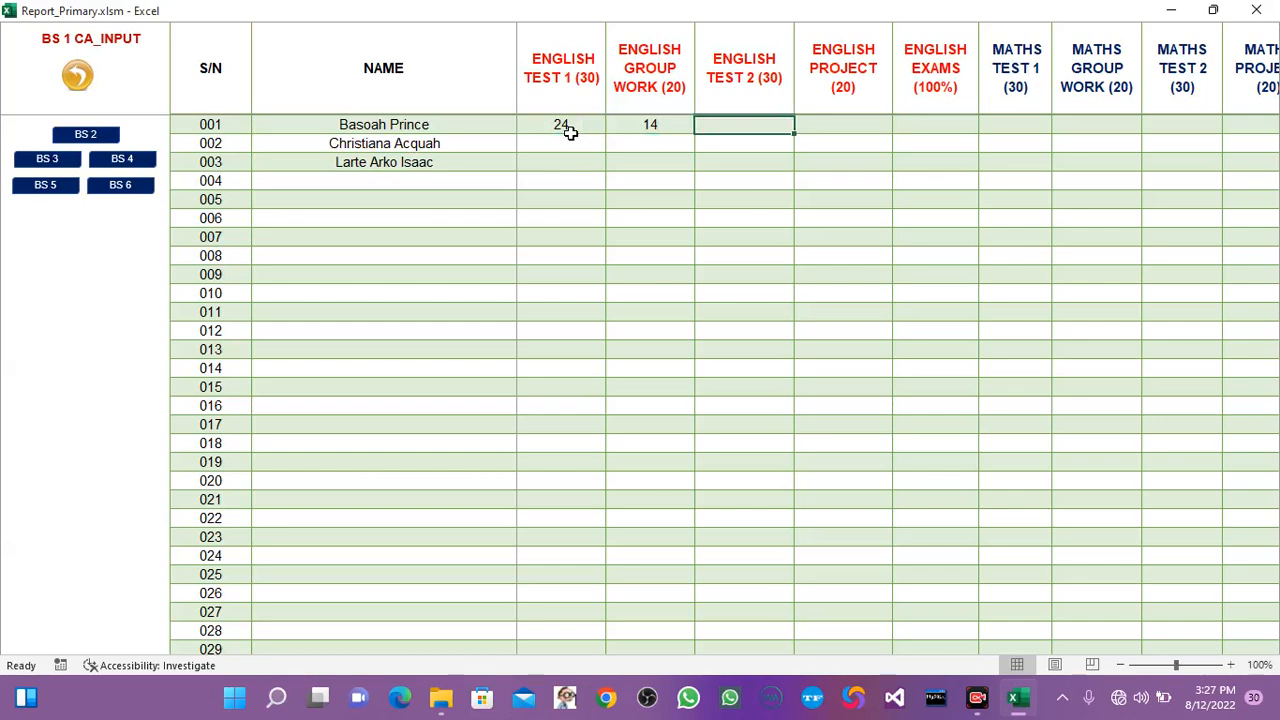
pyautogui.write('17')
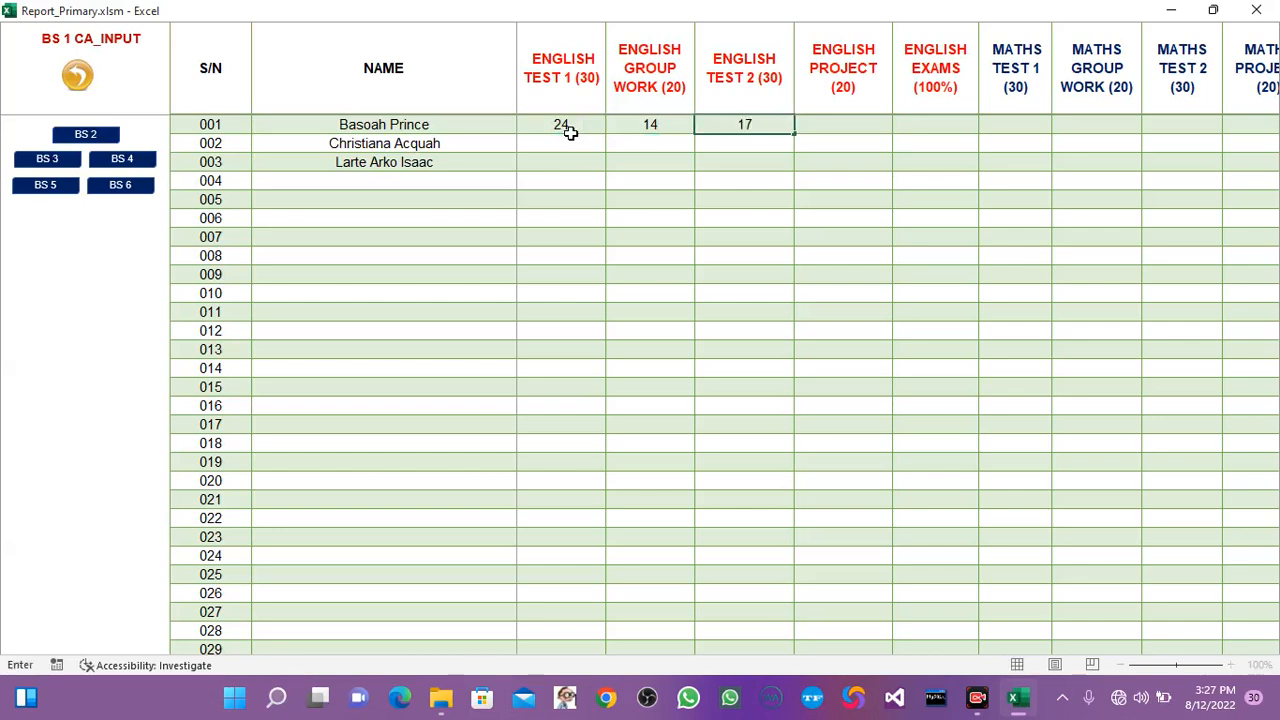
pyautogui.press('Tab')
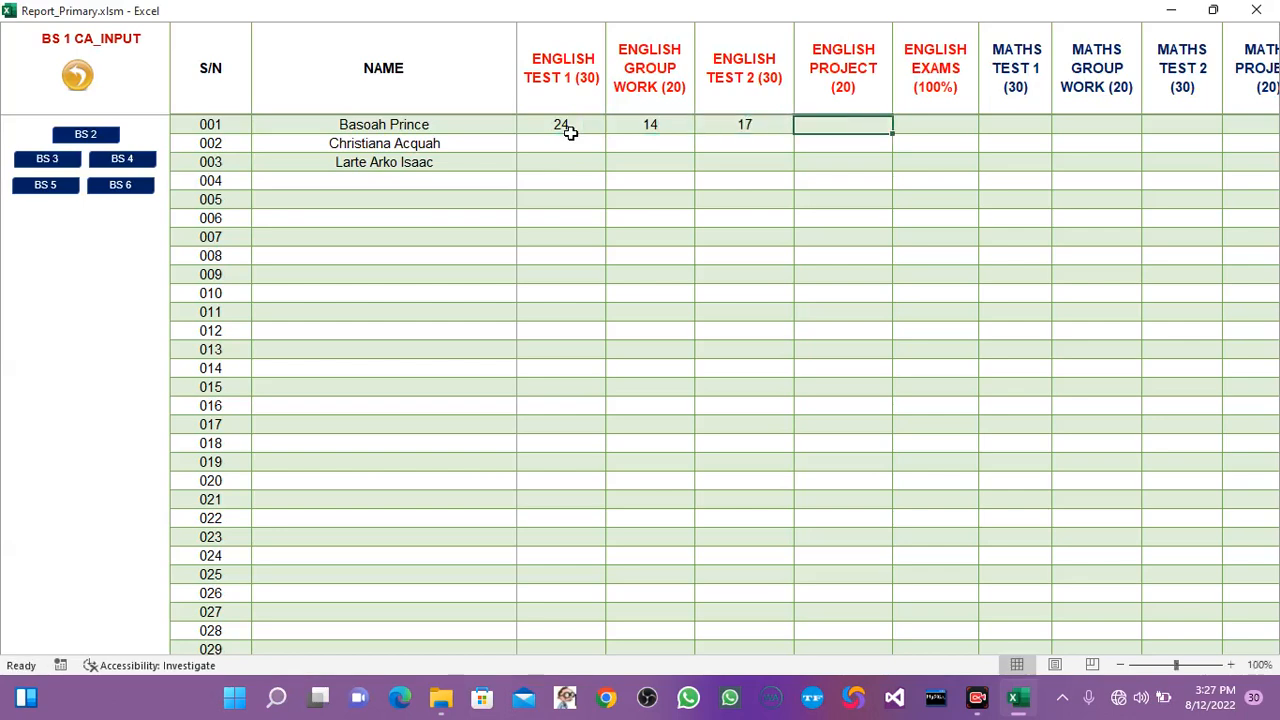
# Enter the remaining English scores of pupil 001: 13 for Project and 89 for Exams.
pyautogui.write('13')
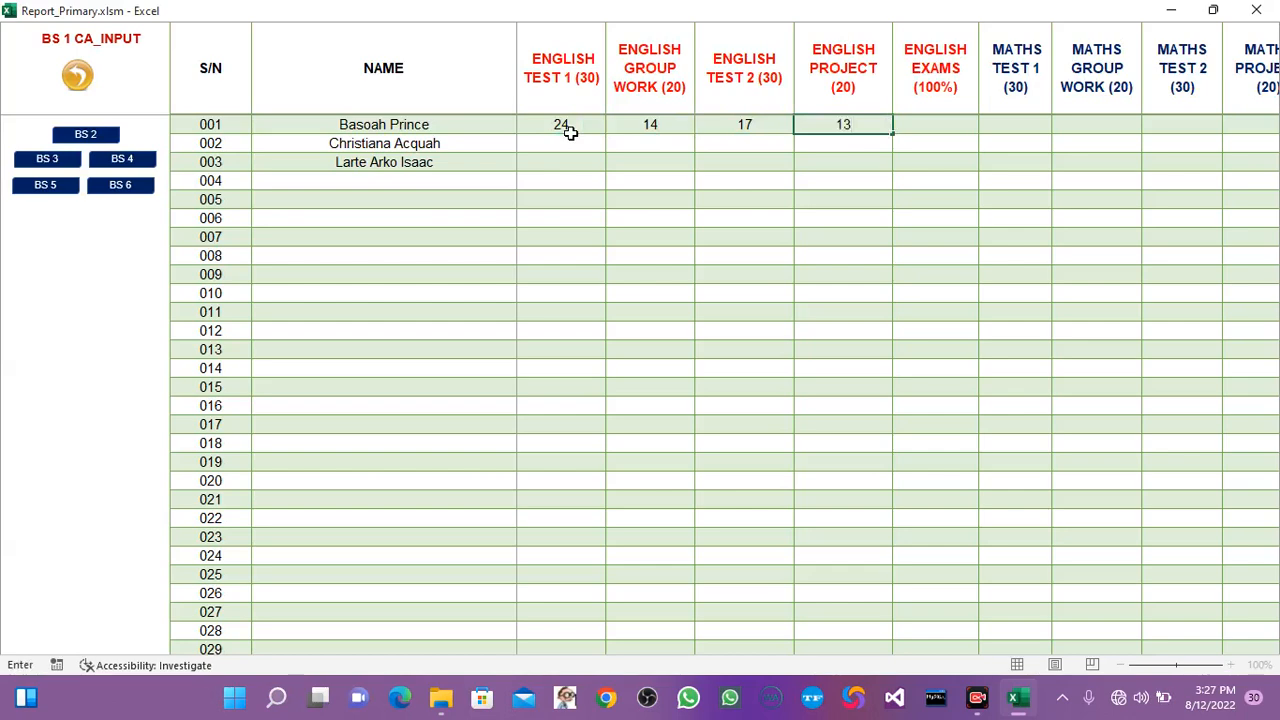
pyautogui.press('Tab')
pyautogui.write('89')
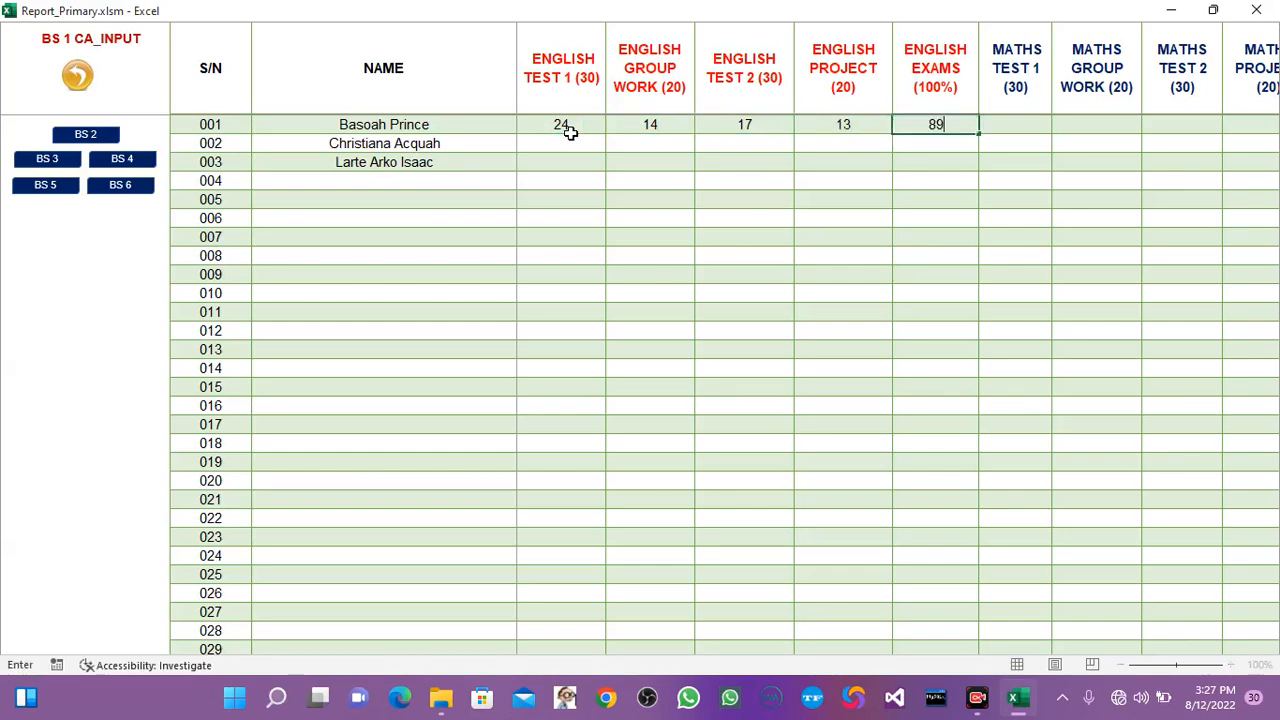
pyautogui.press('Tab')
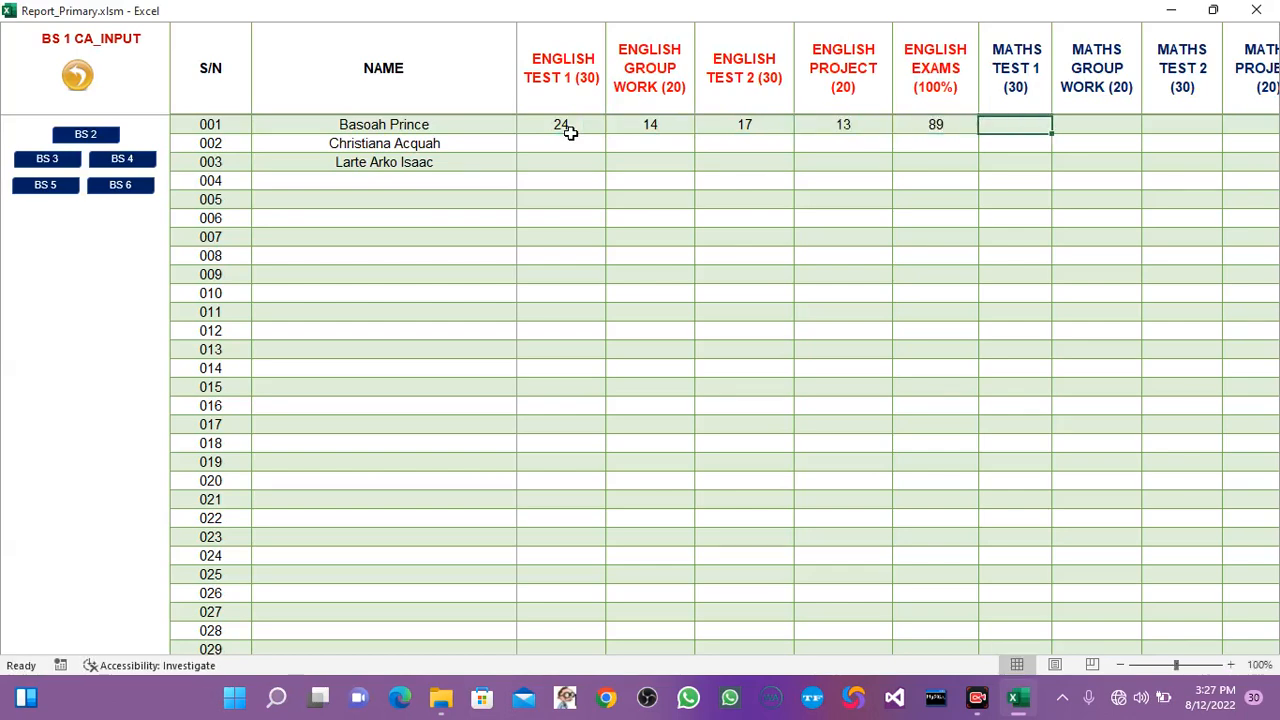
pyautogui.hotkey('shift', 'Tab')
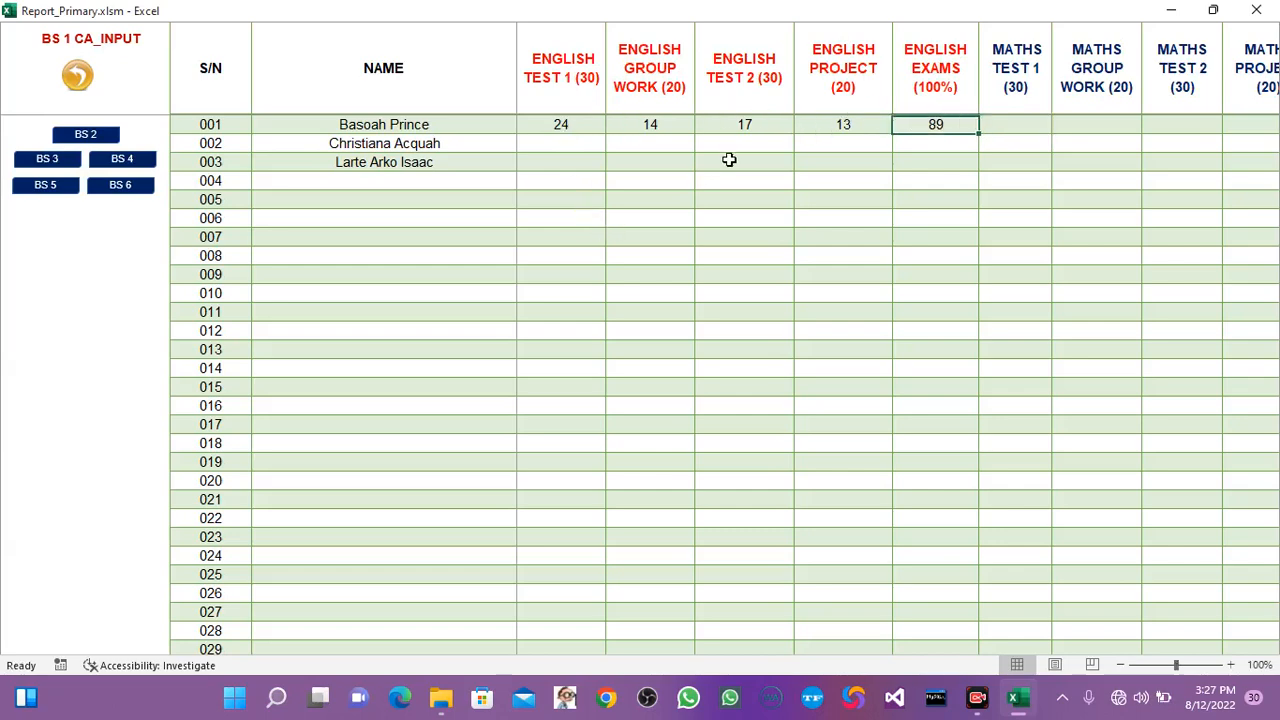
# Open the BS 1 CA records and review the English test, group work, project, CA and exam scores of pupil 001.
pyautogui.click(77, 75)
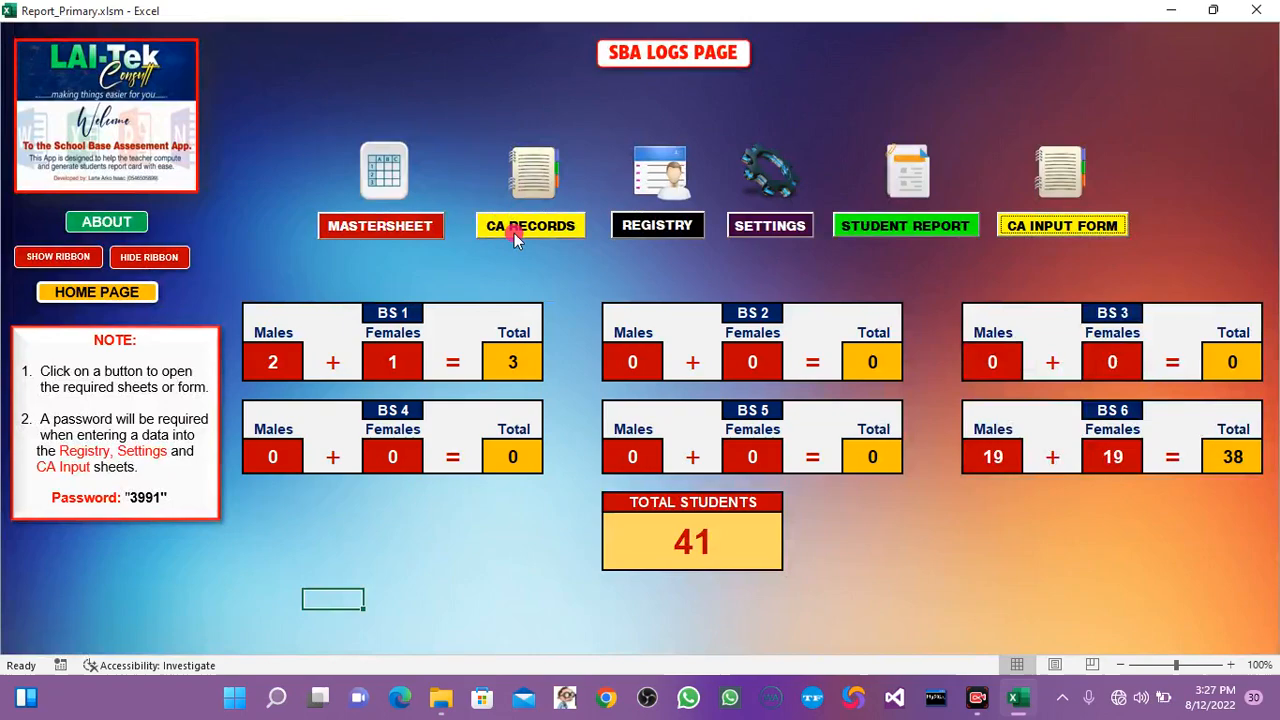
pyautogui.click(512, 228)
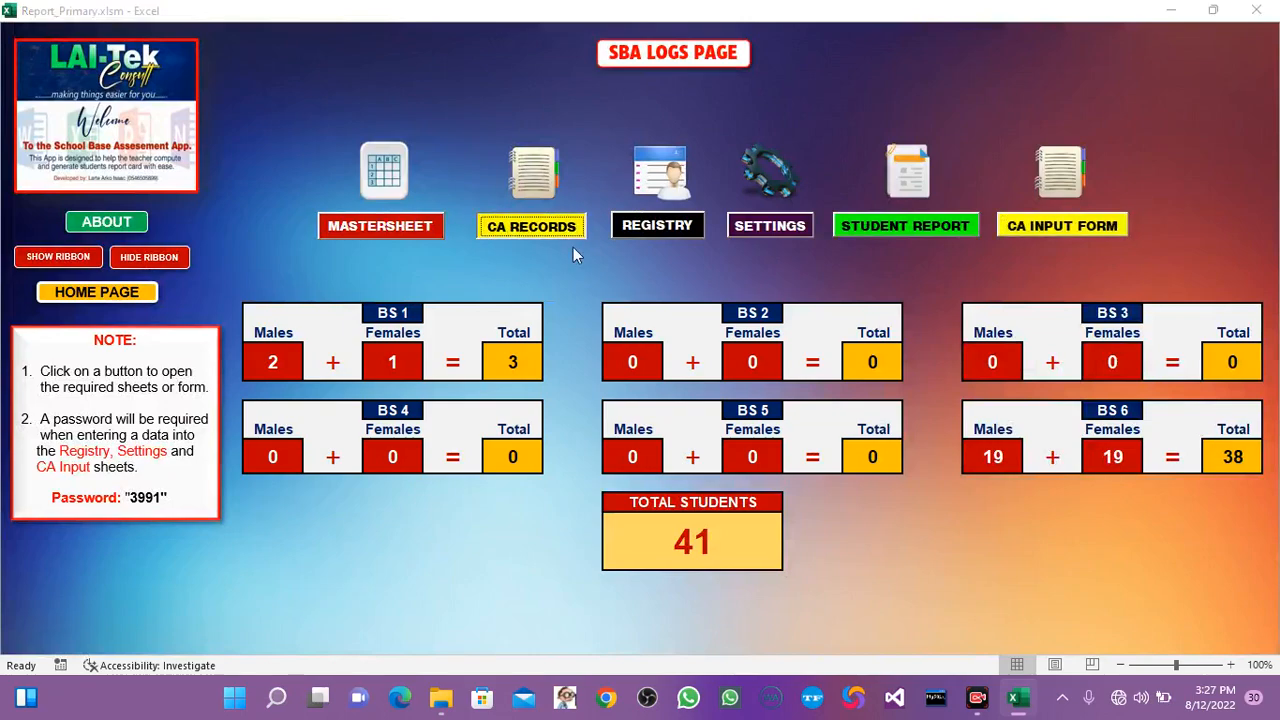
pyautogui.click(578, 346)
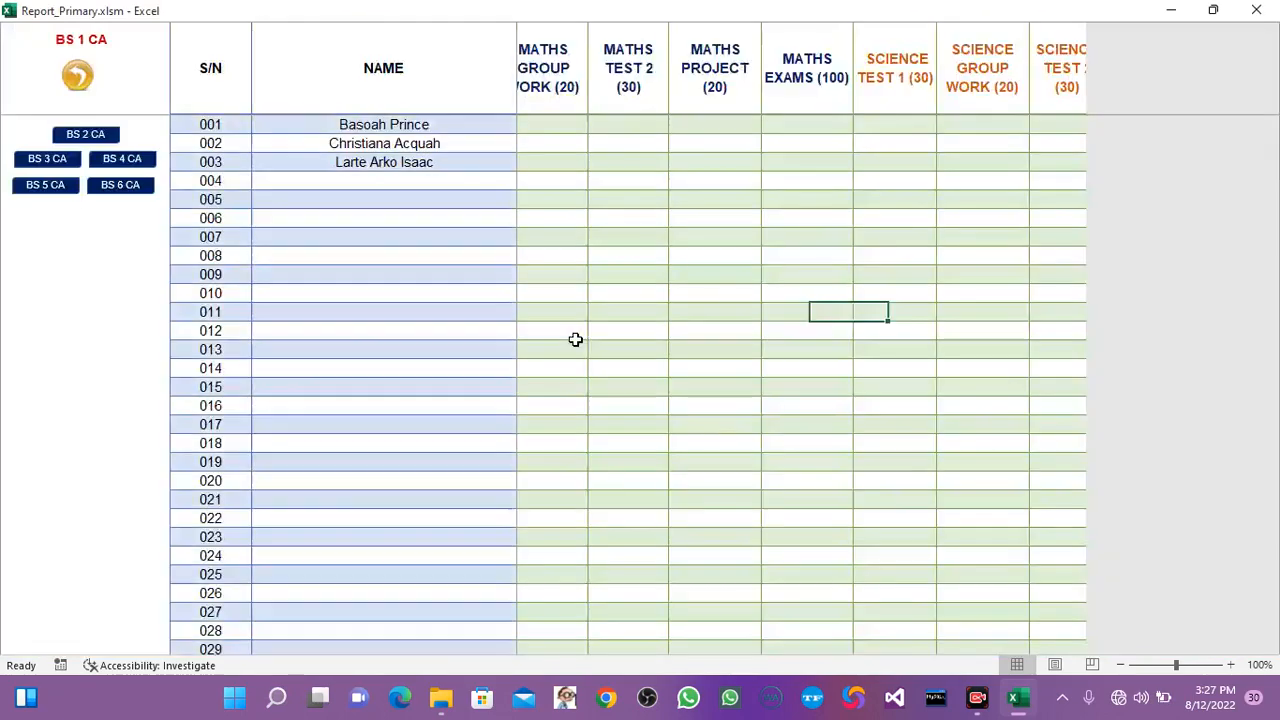
pyautogui.click(471, 124)
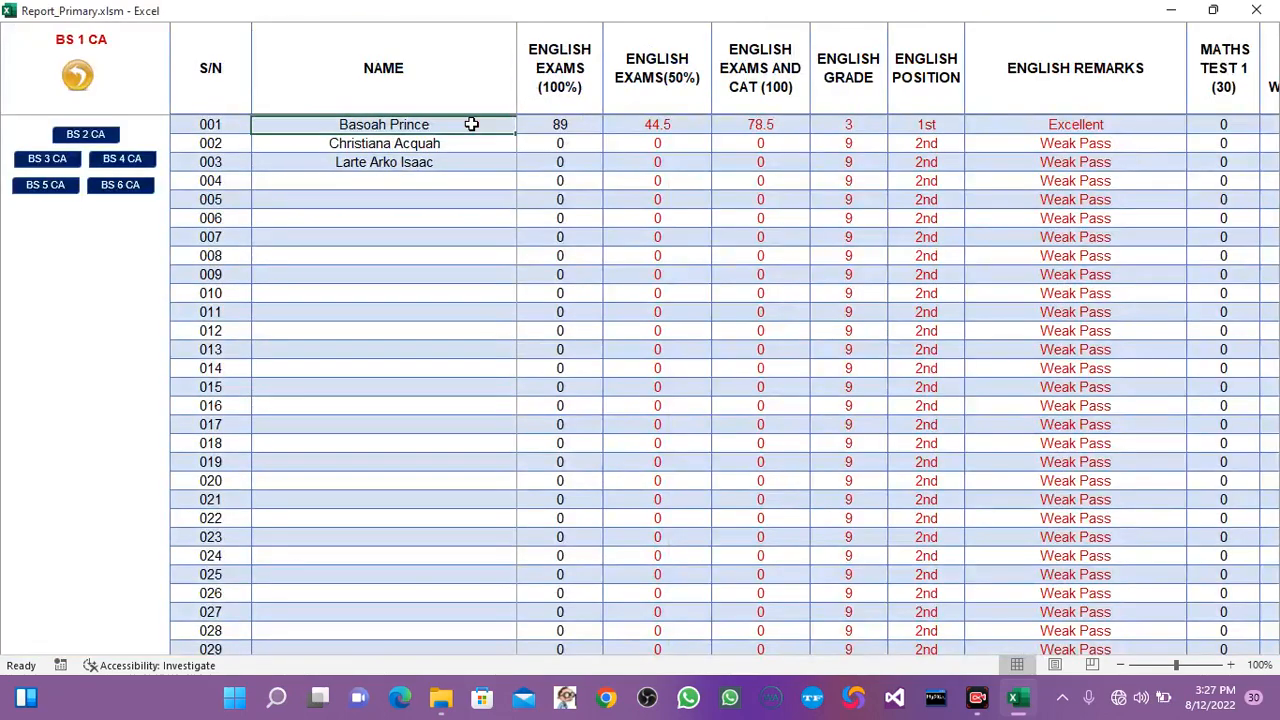
pyautogui.press('Right')
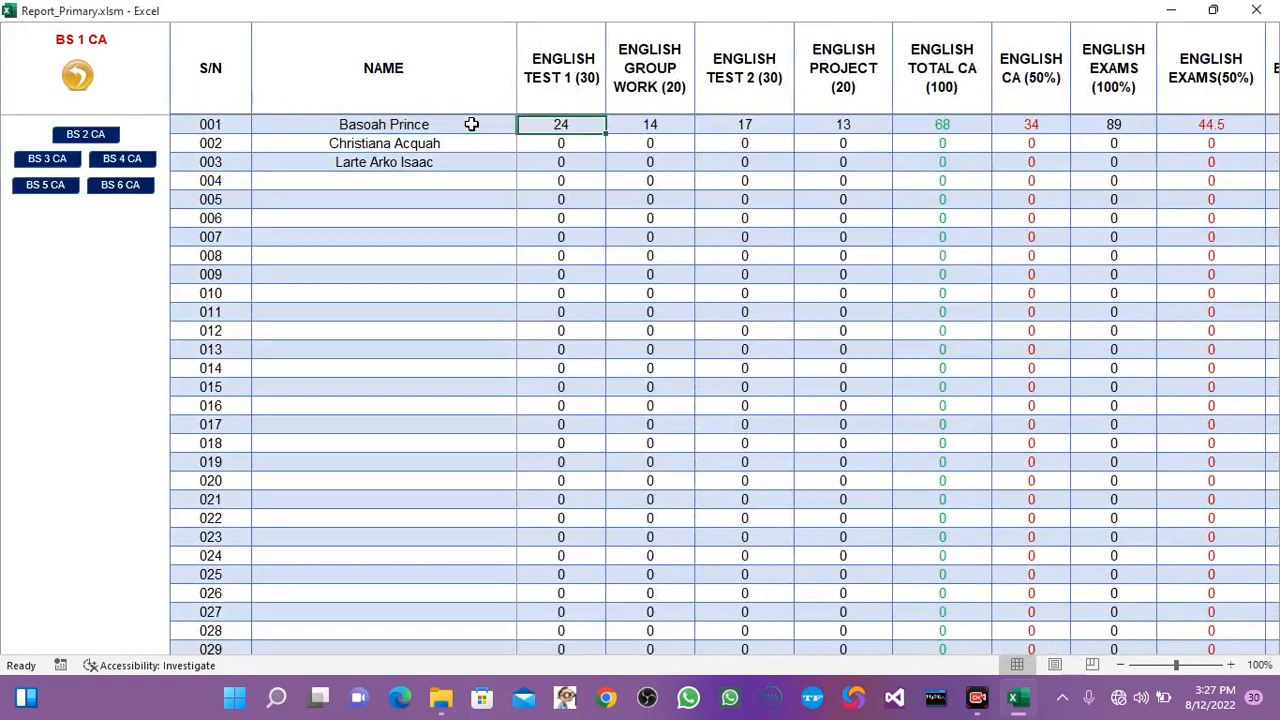
pyautogui.press('Right')
pyautogui.press('Right')
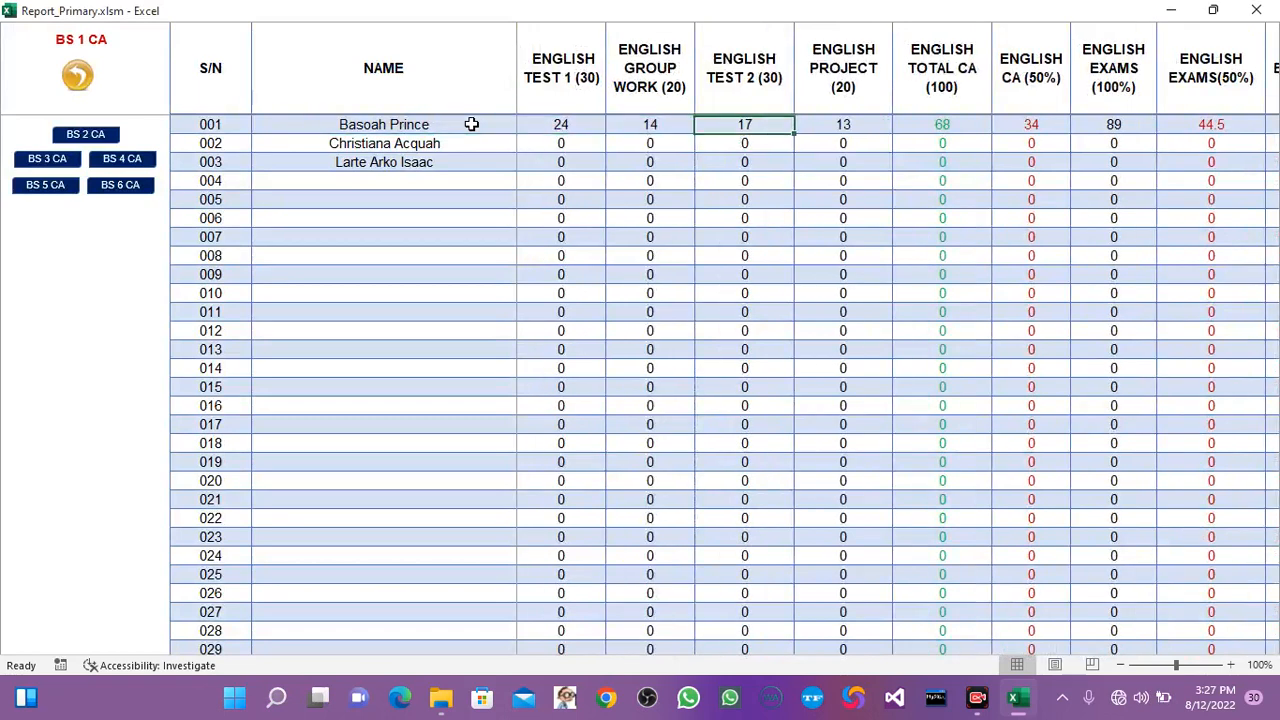
pyautogui.press('Right')
pyautogui.press('Right')
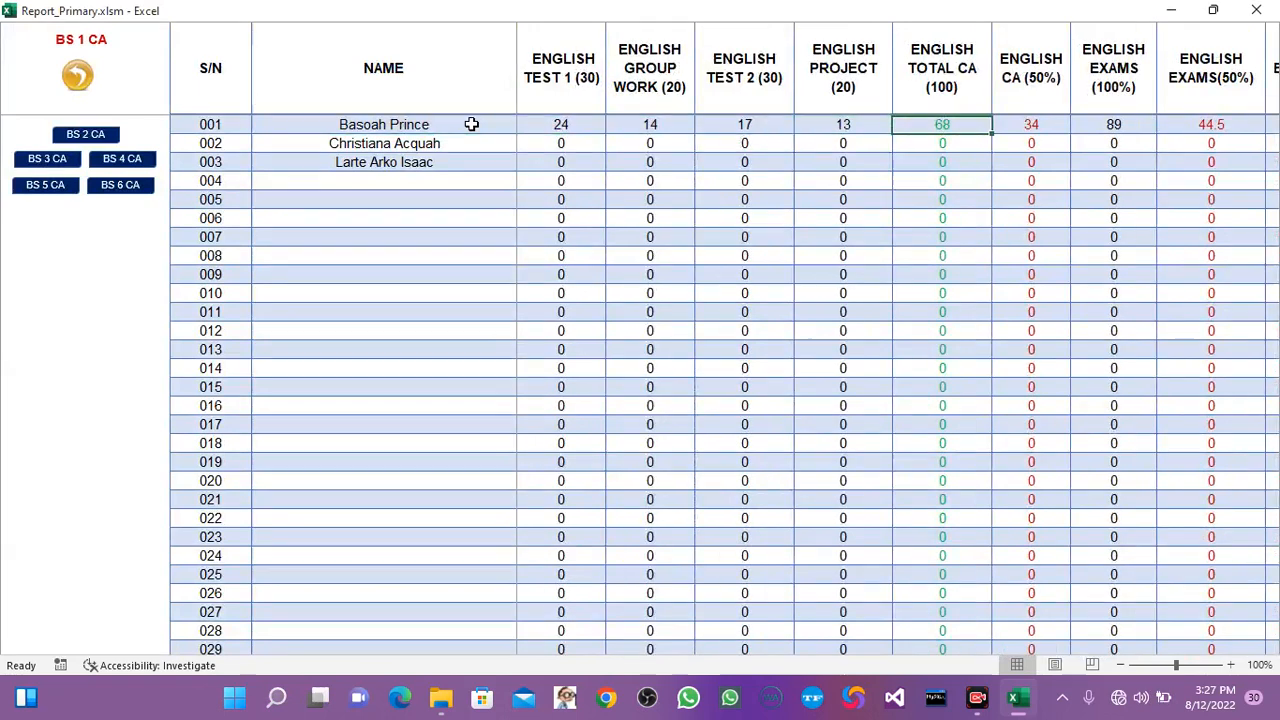
pyautogui.press('Right')
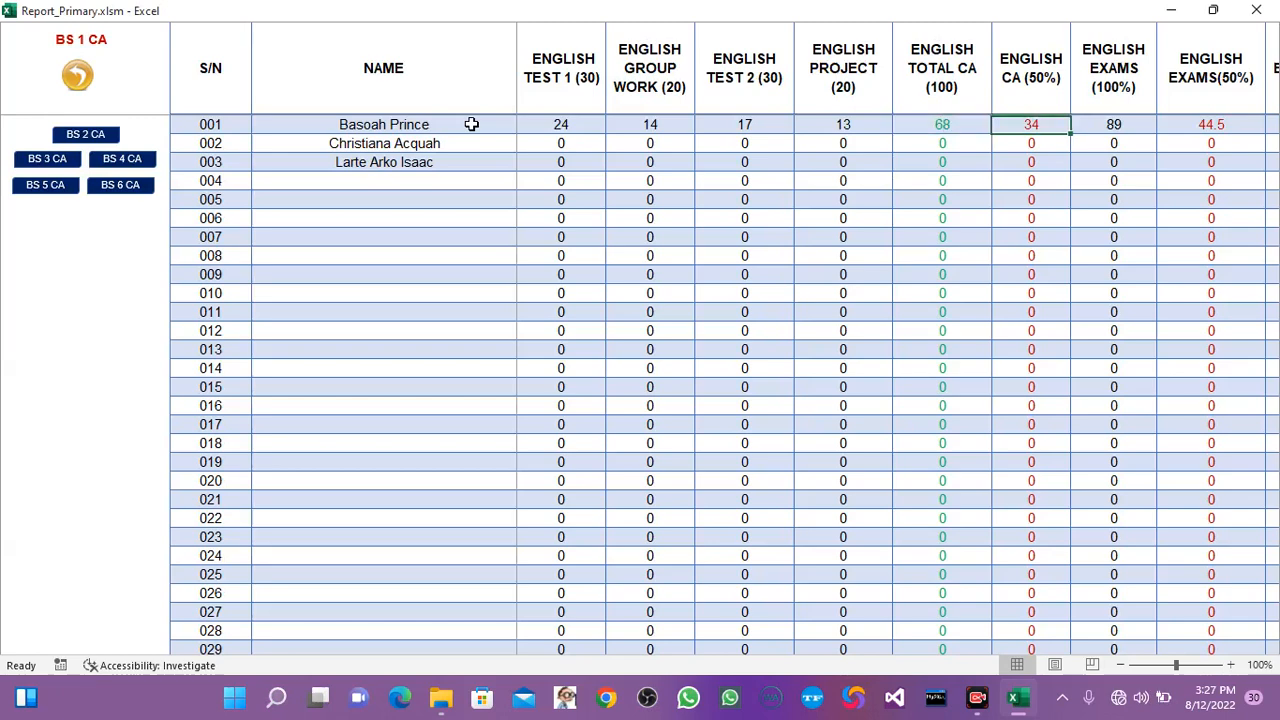
pyautogui.press('Right')
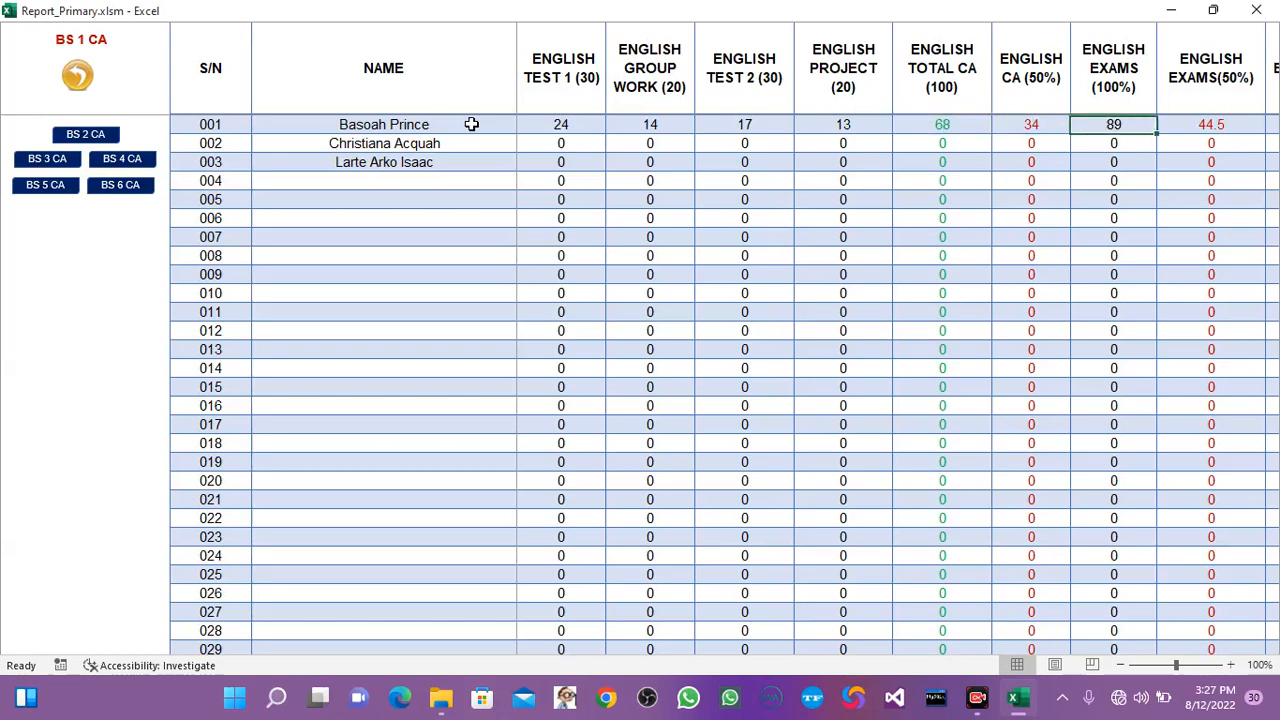
# Check the English 50% exam score, combined exam and CAT score, grade, position and remarks of pupil 001.
pyautogui.press('Right')
pyautogui.press('Right')
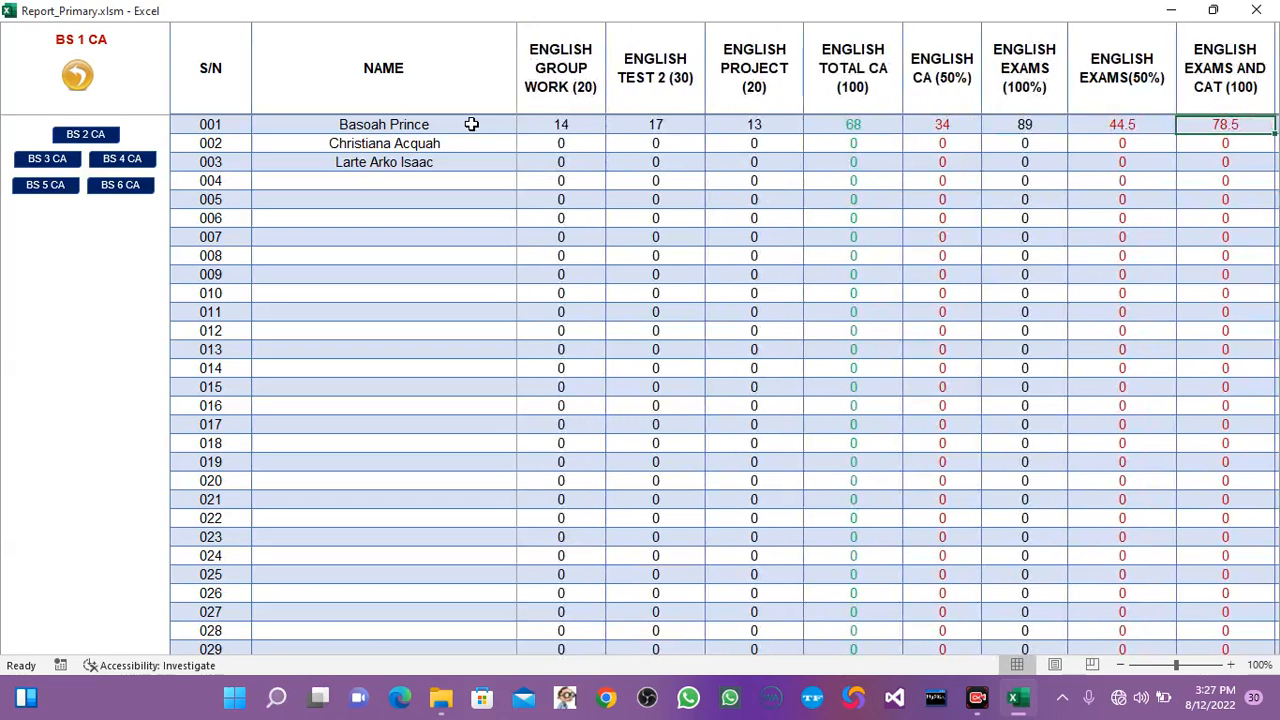
pyautogui.press('Left')
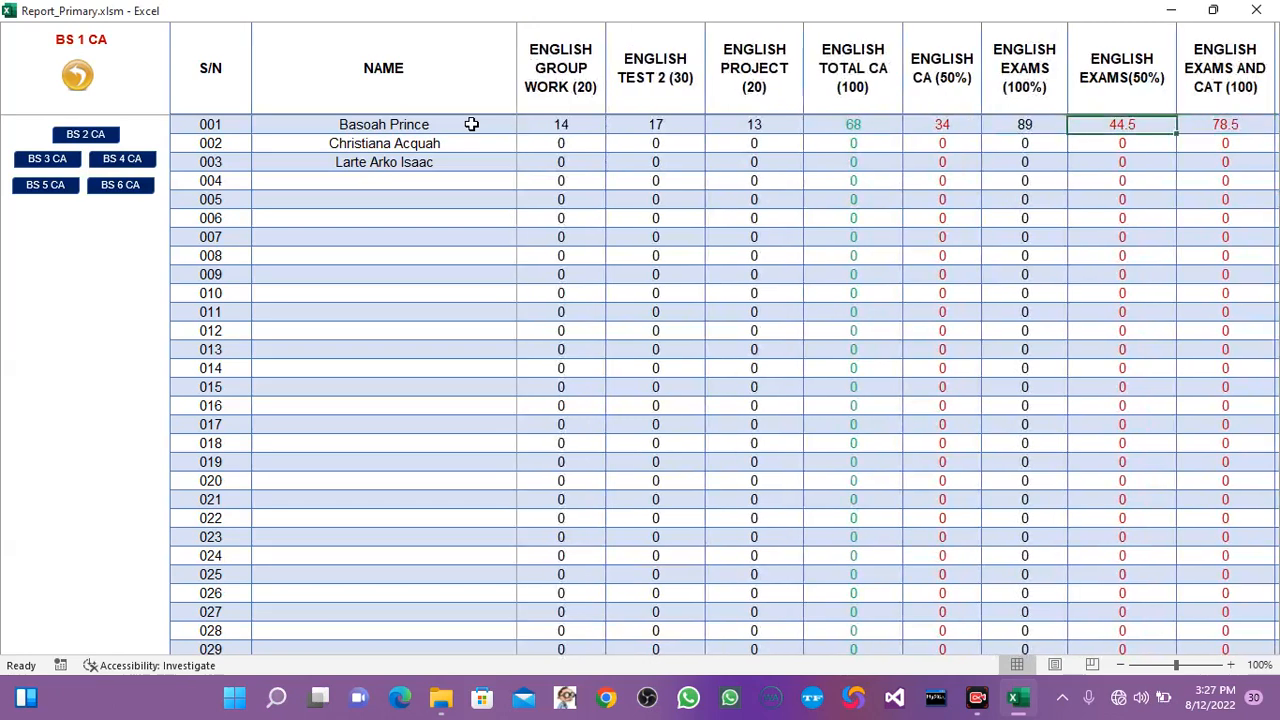
pyautogui.press('Left')
pyautogui.press('Left')
pyautogui.press('Right')
pyautogui.press('Right')
pyautogui.press('Right')
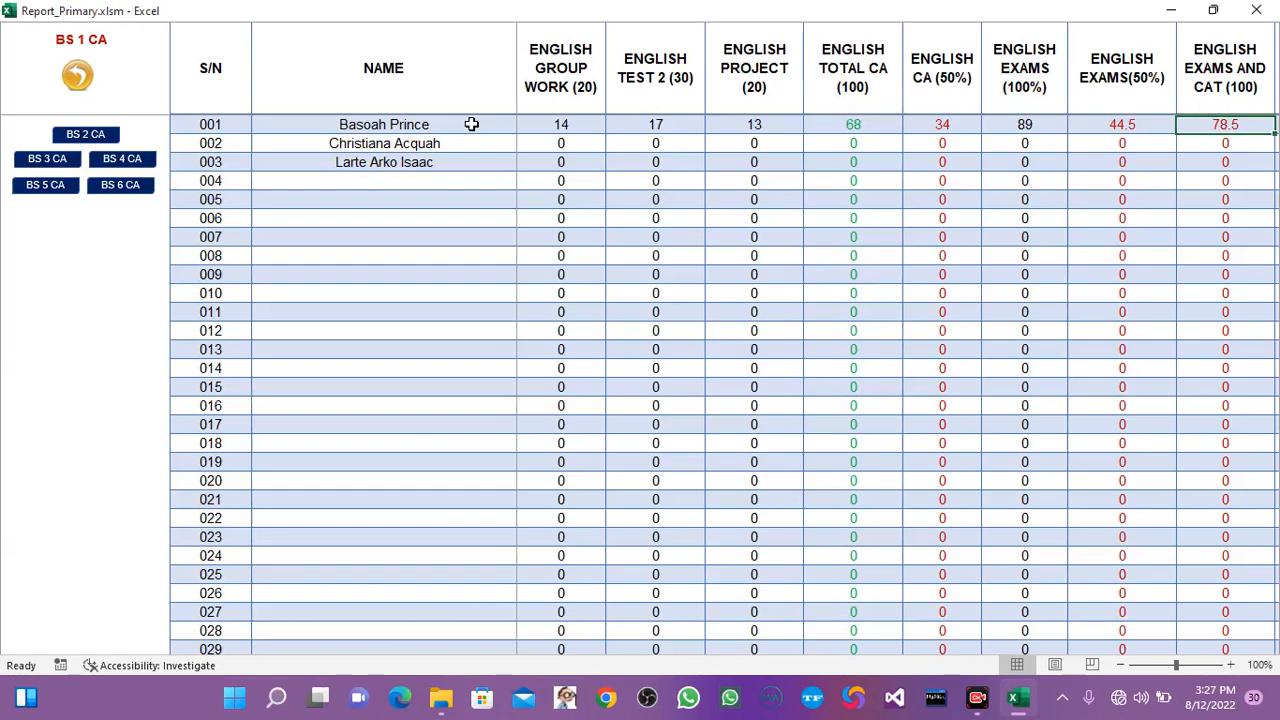
pyautogui.press('Right')
pyautogui.press('Right')
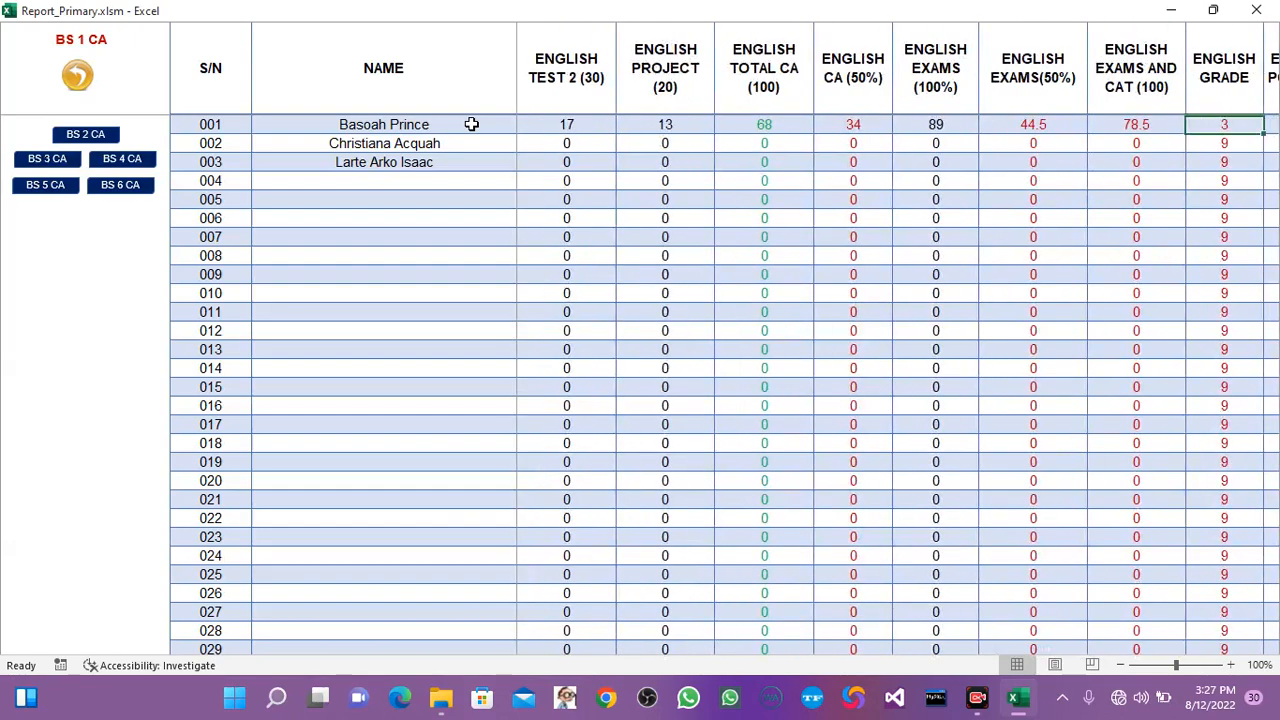
pyautogui.press('Left')
pyautogui.press('Right')
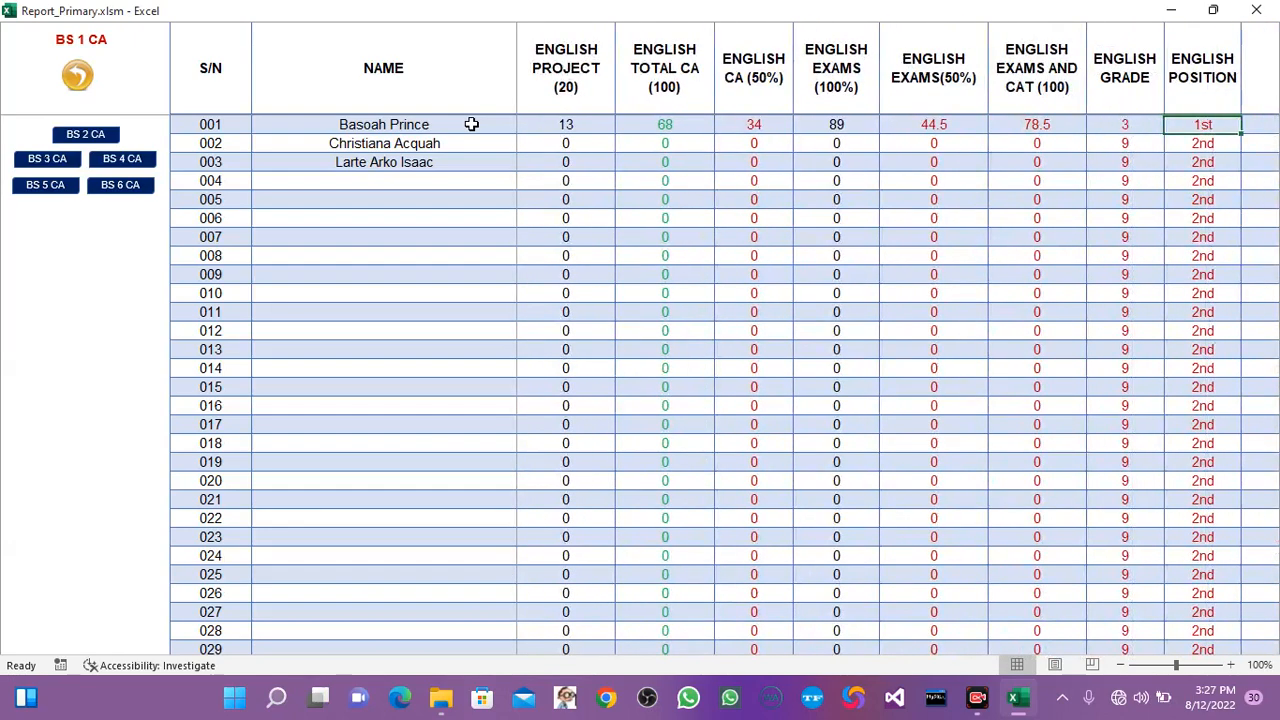
pyautogui.press('Right')
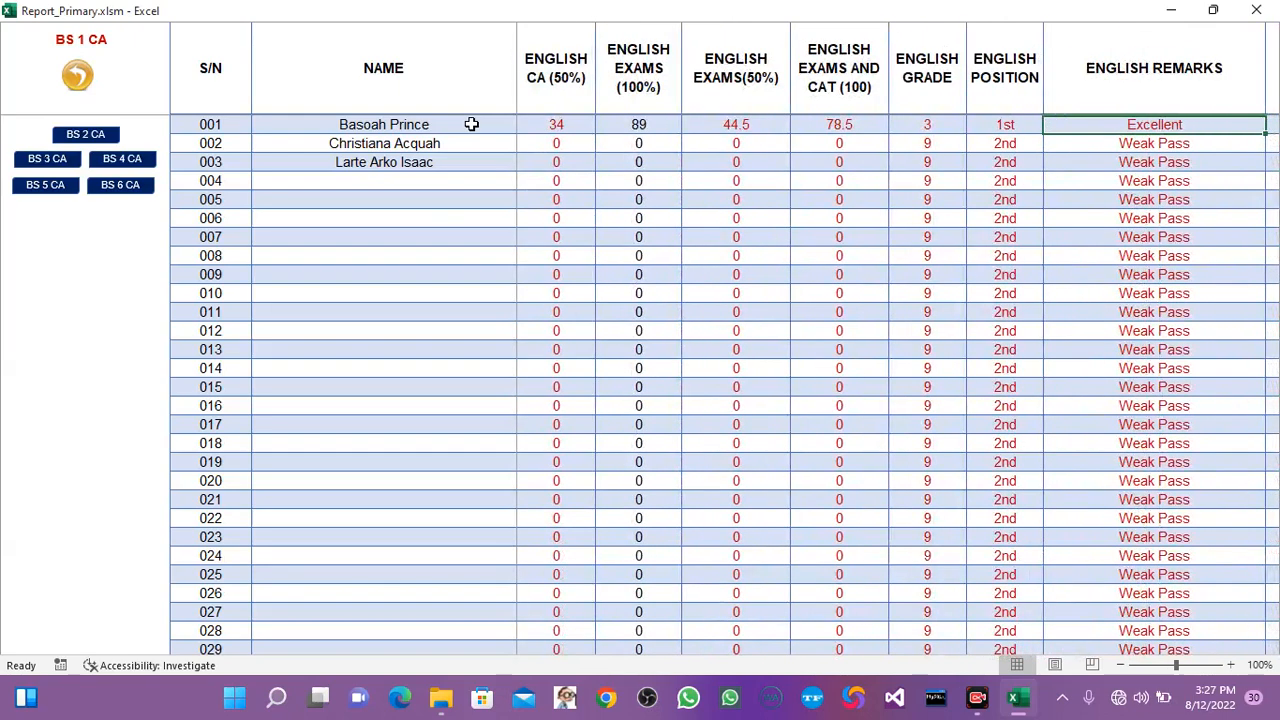
pyautogui.press('Right')
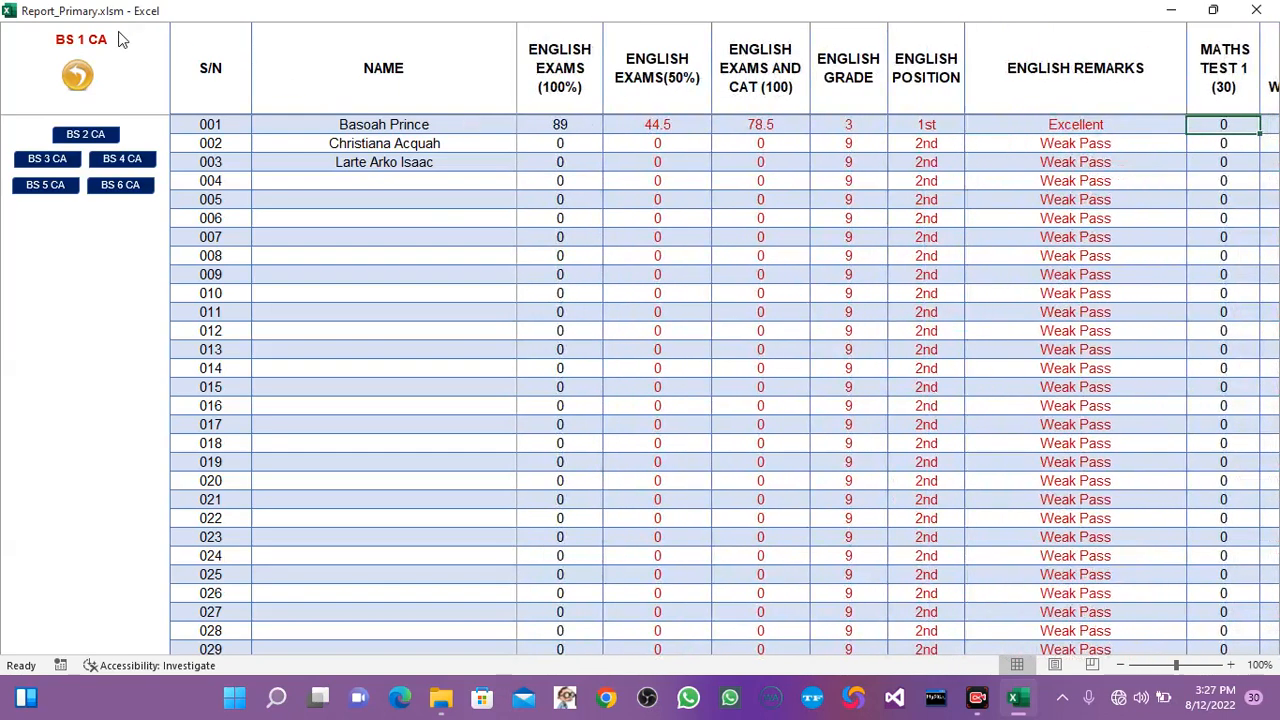
# Return to the SBA logs page and open the BS 1 master sheet.
pyautogui.click(80, 76)
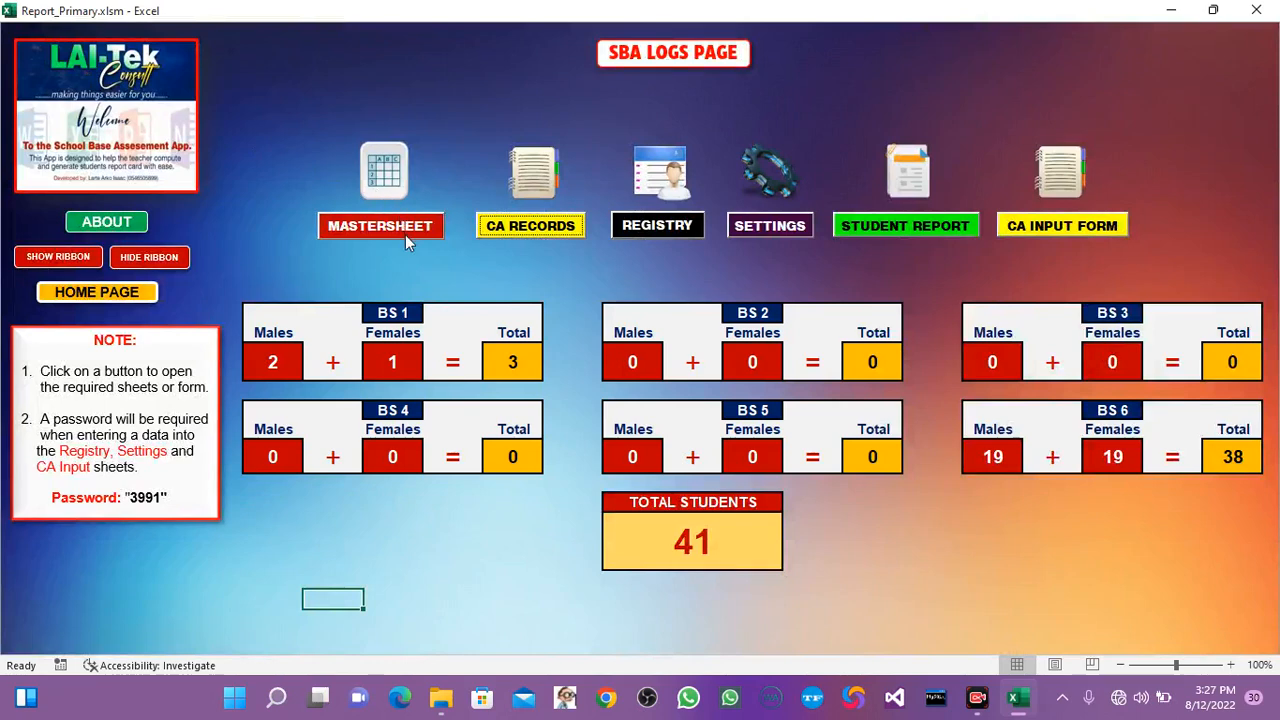
pyautogui.click(380, 226)
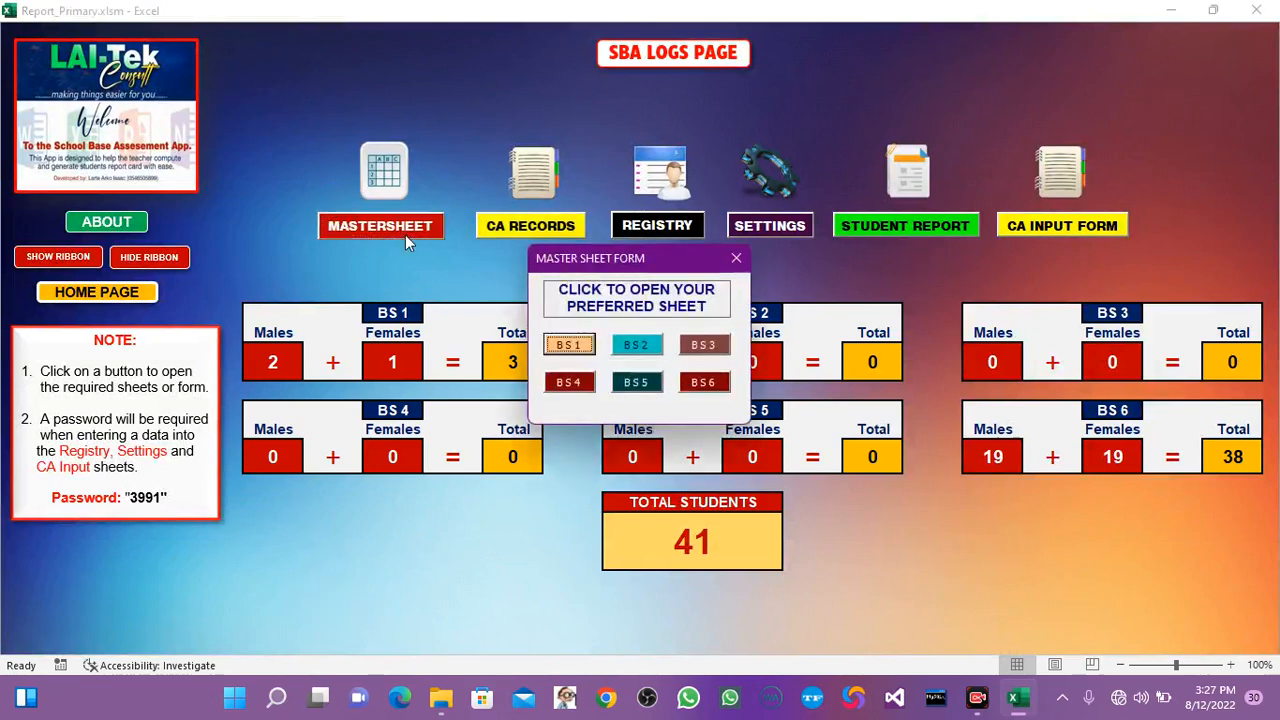
pyautogui.click(735, 257)
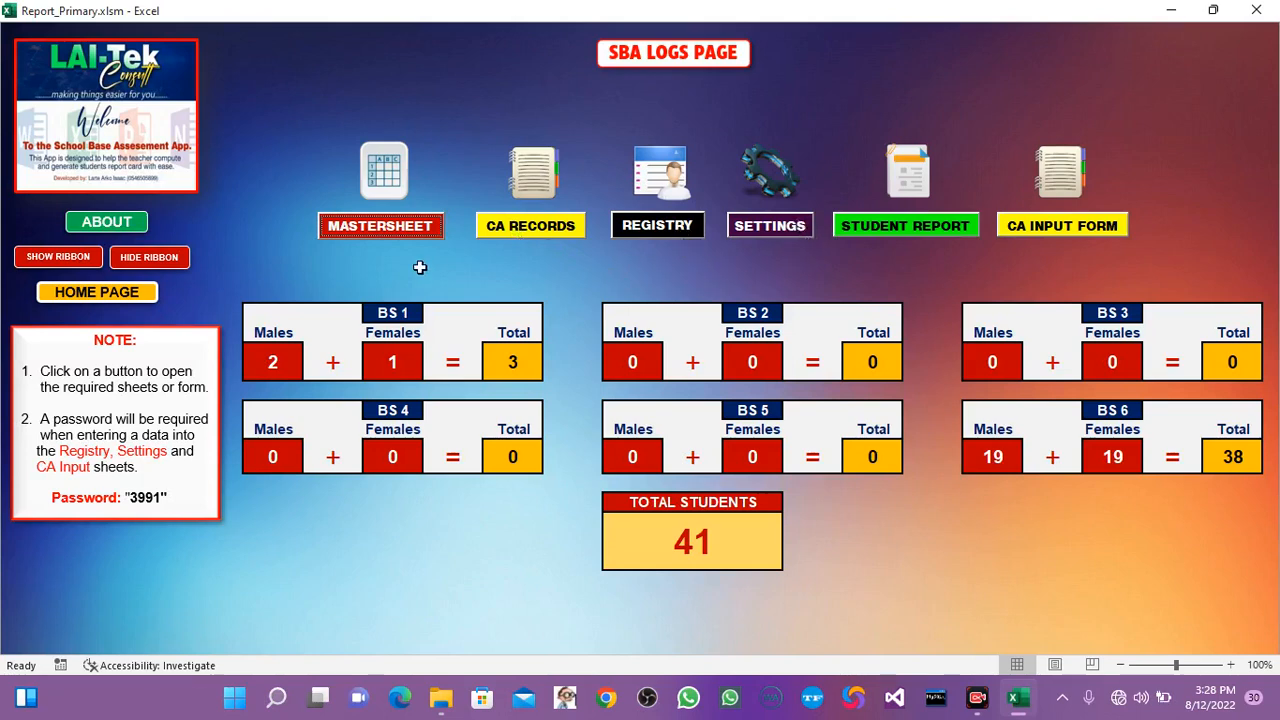
pyautogui.click(384, 230)
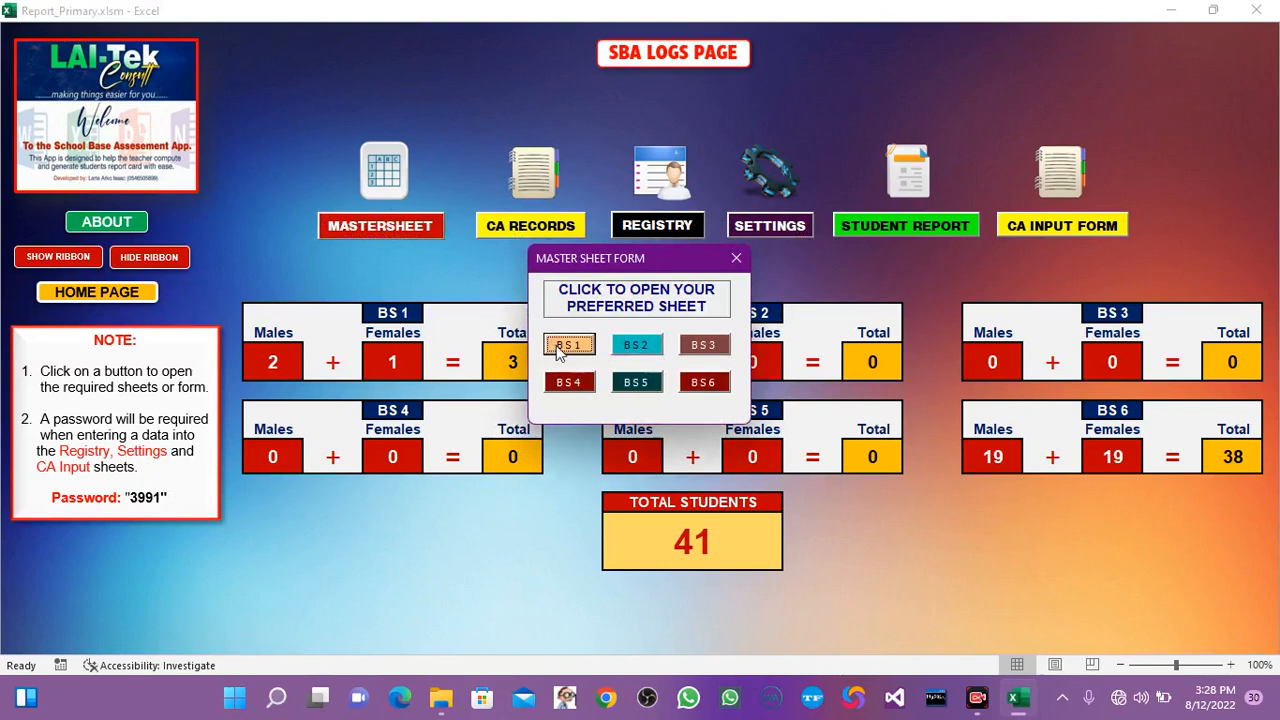
pyautogui.click(564, 346)
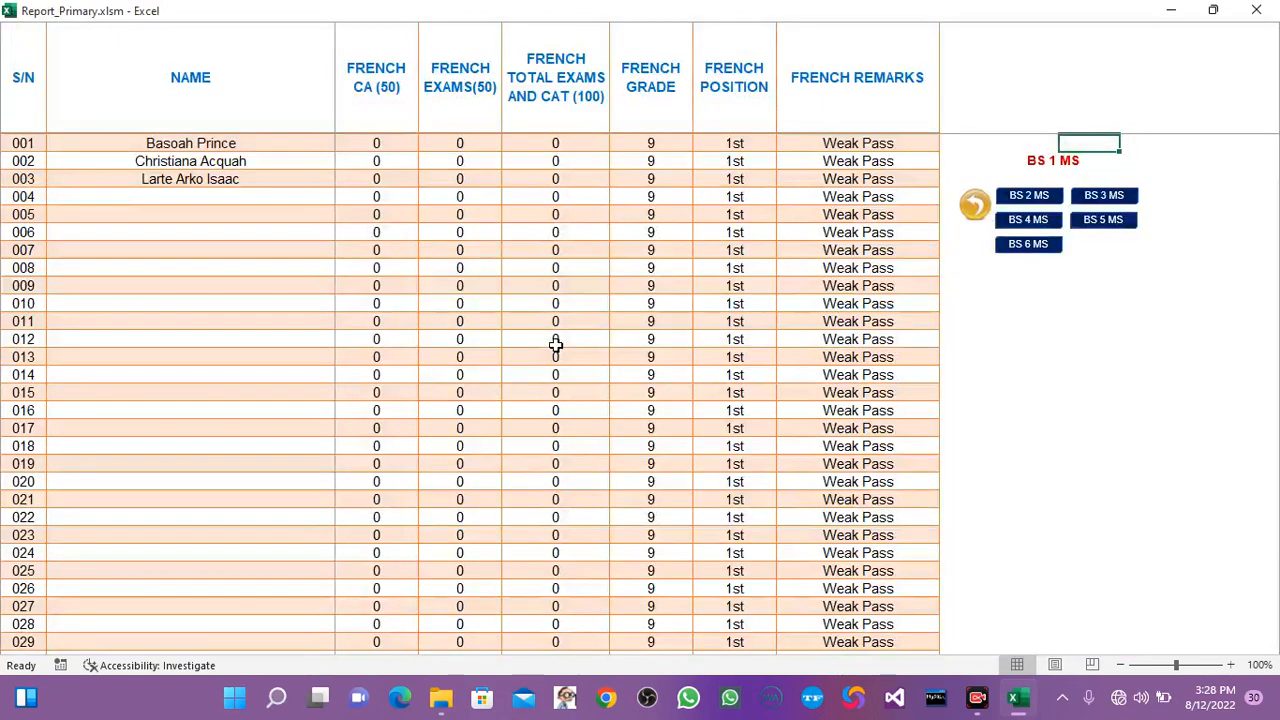
# From the first column of the BS 1 master sheet, review the school name, address, motto, contact and email columns.
pyautogui.press('Left')
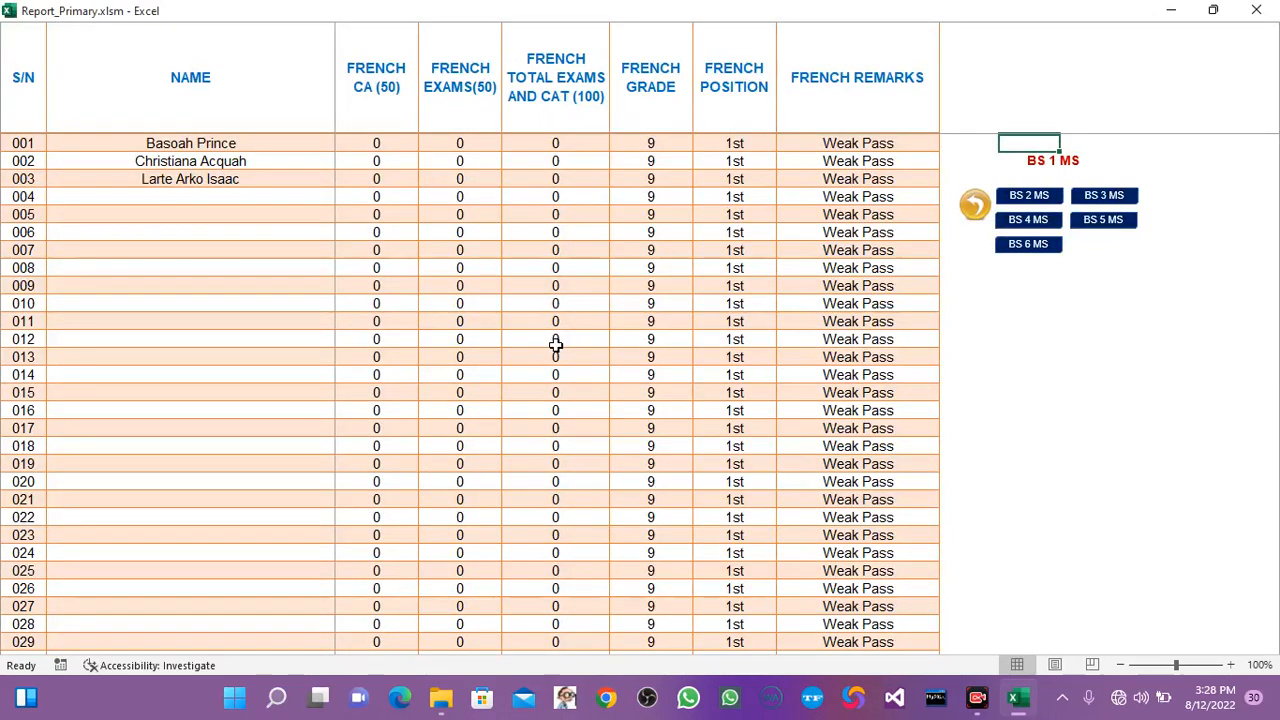
pyautogui.press('Left')
pyautogui.press('Home')
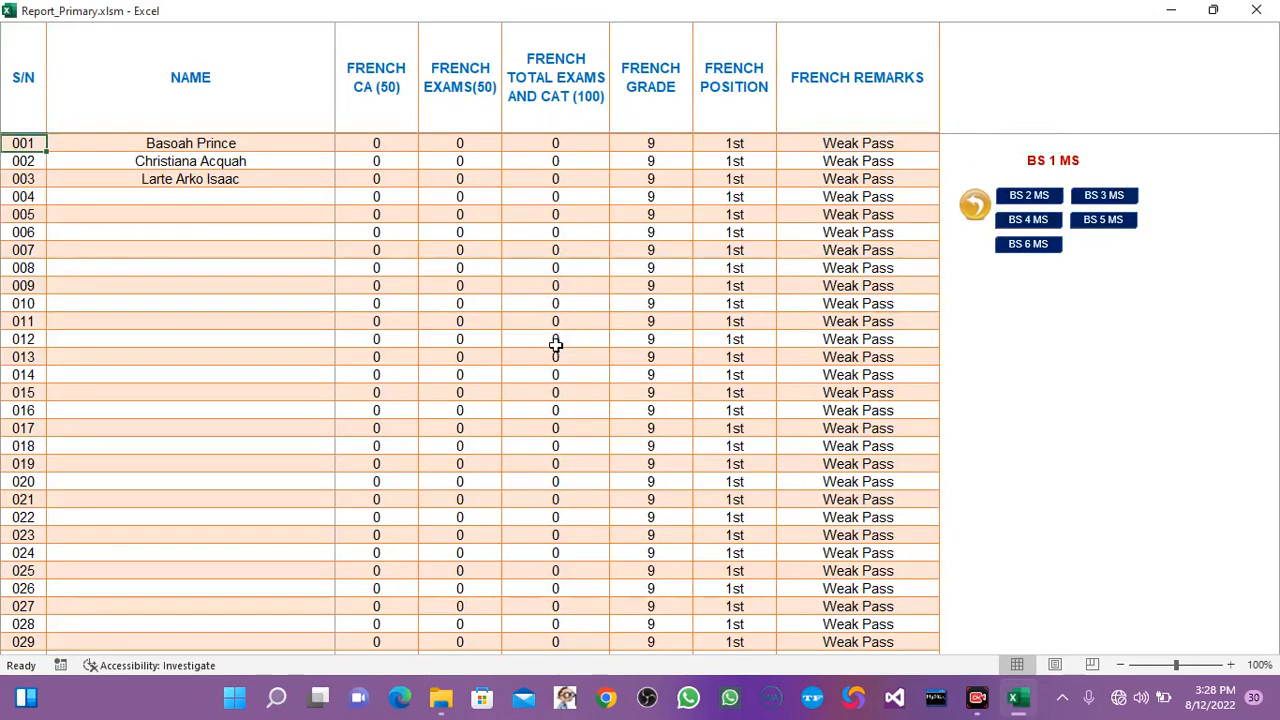
pyautogui.press('Right')
pyautogui.press('Right')
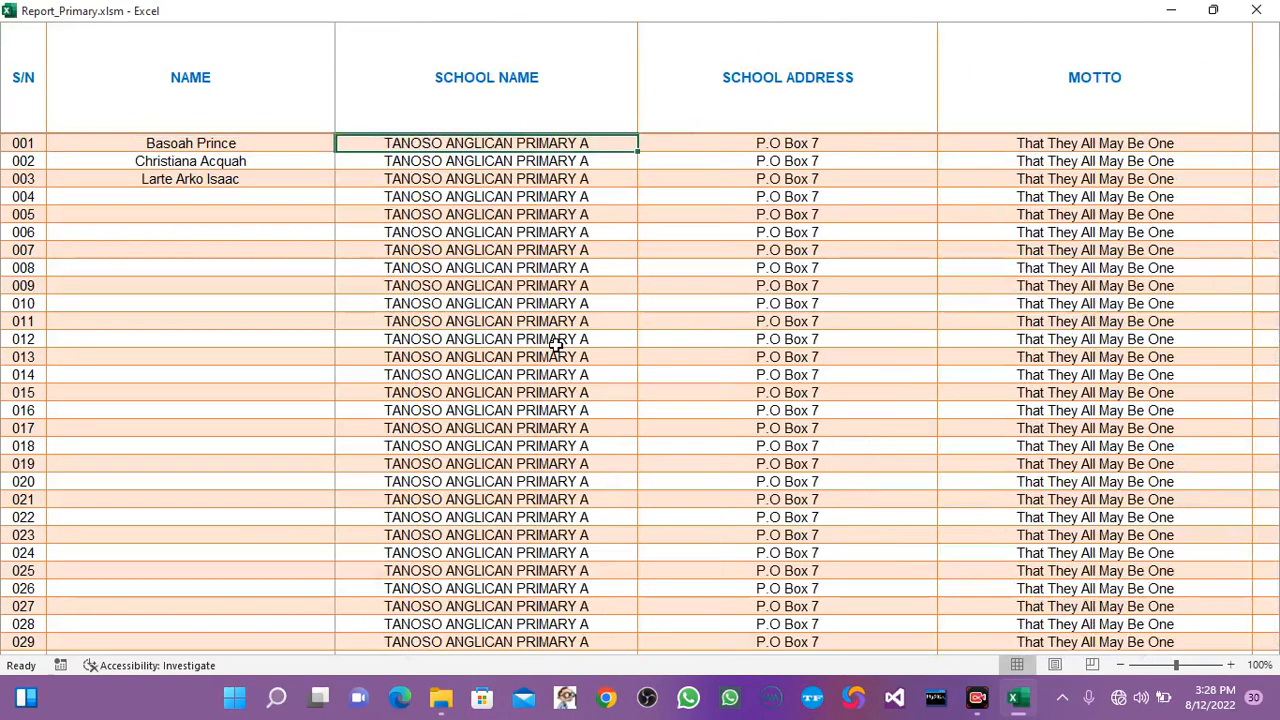
pyautogui.press('Left')
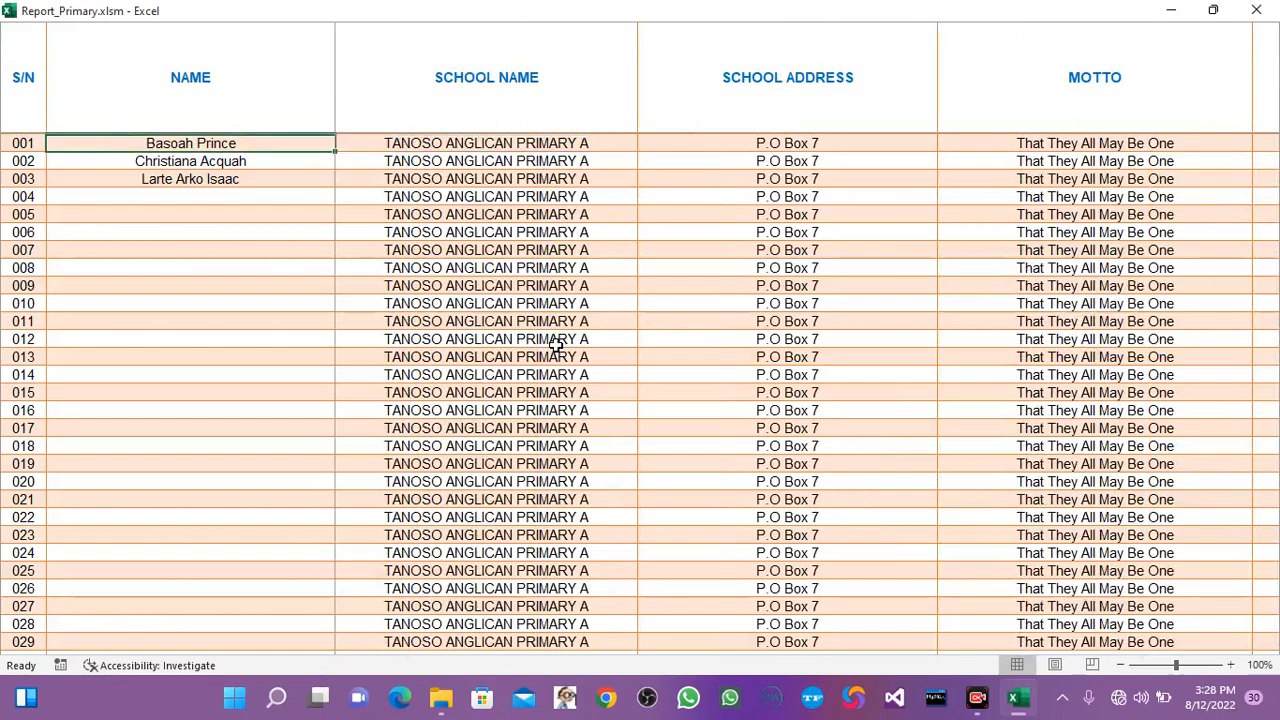
pyautogui.press('Right')
pyautogui.press('Right')
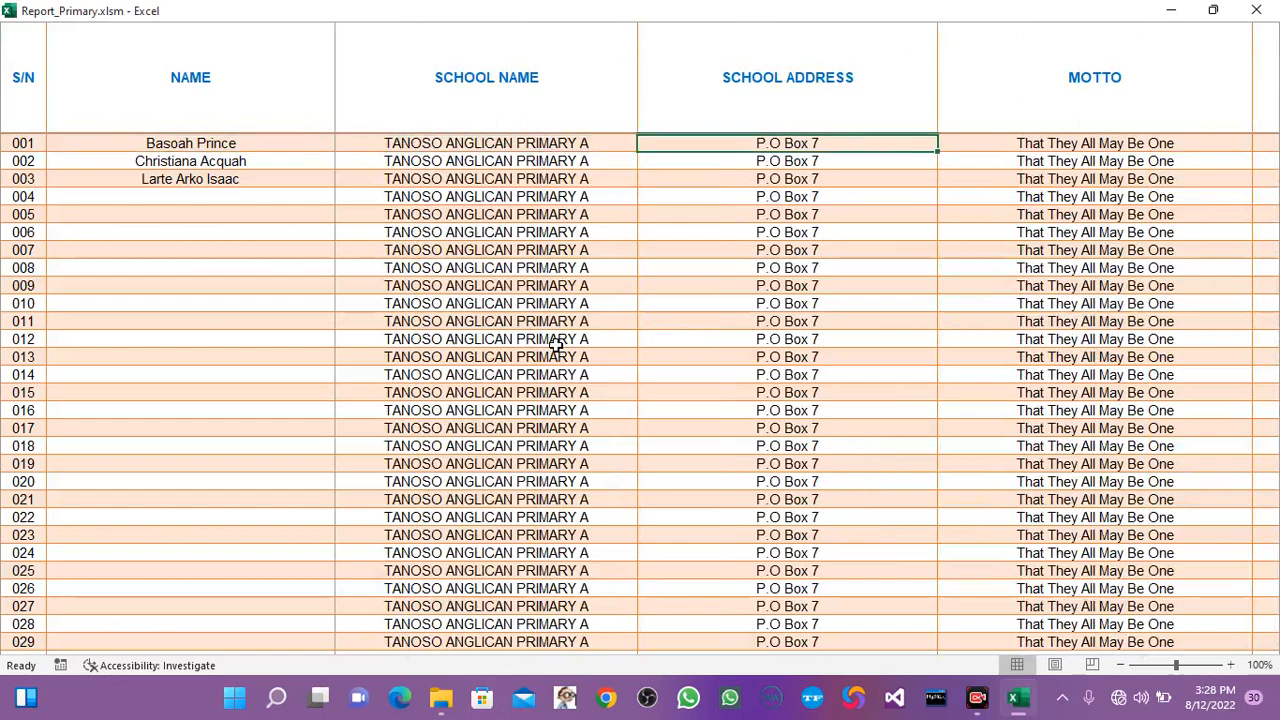
pyautogui.press('Right')
pyautogui.press('Right')
pyautogui.press('Right')
pyautogui.press('Right')
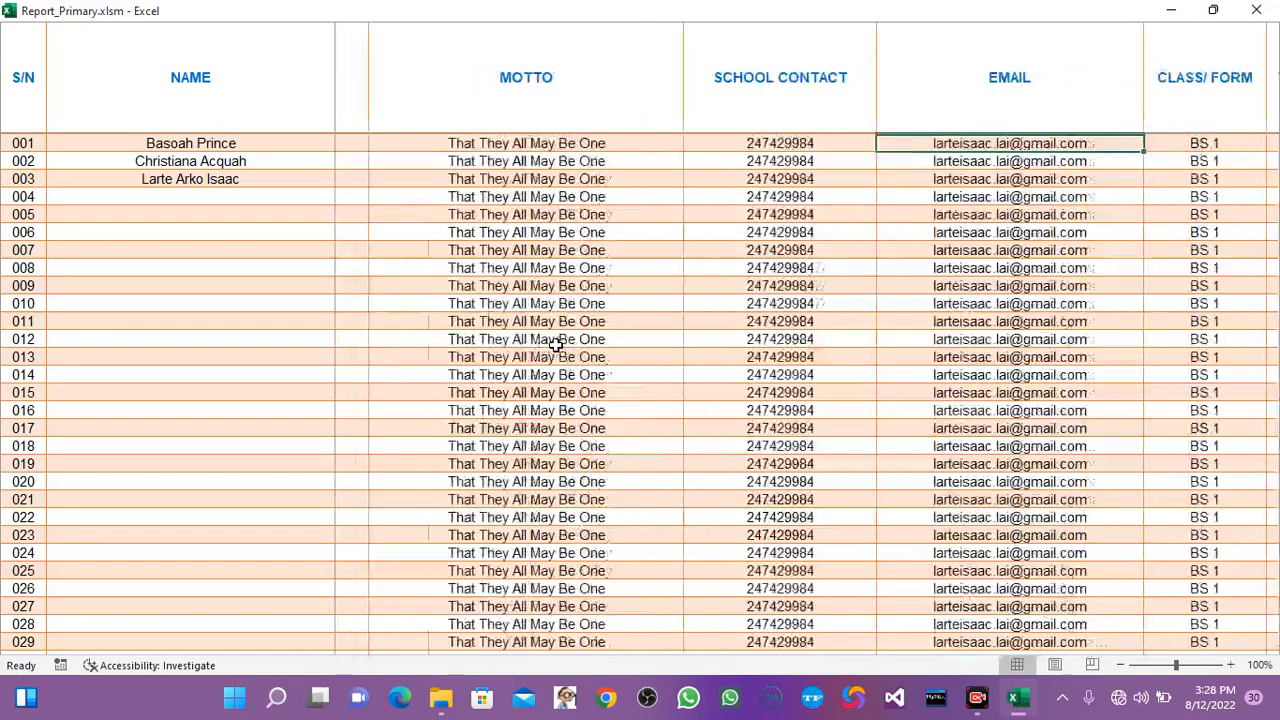
# Review the class, term, roll, district, academic year, attendance and date columns of the BS 1 master sheet.
pyautogui.press('Right')
pyautogui.press('Right')
pyautogui.press('Right')
pyautogui.press('Right')
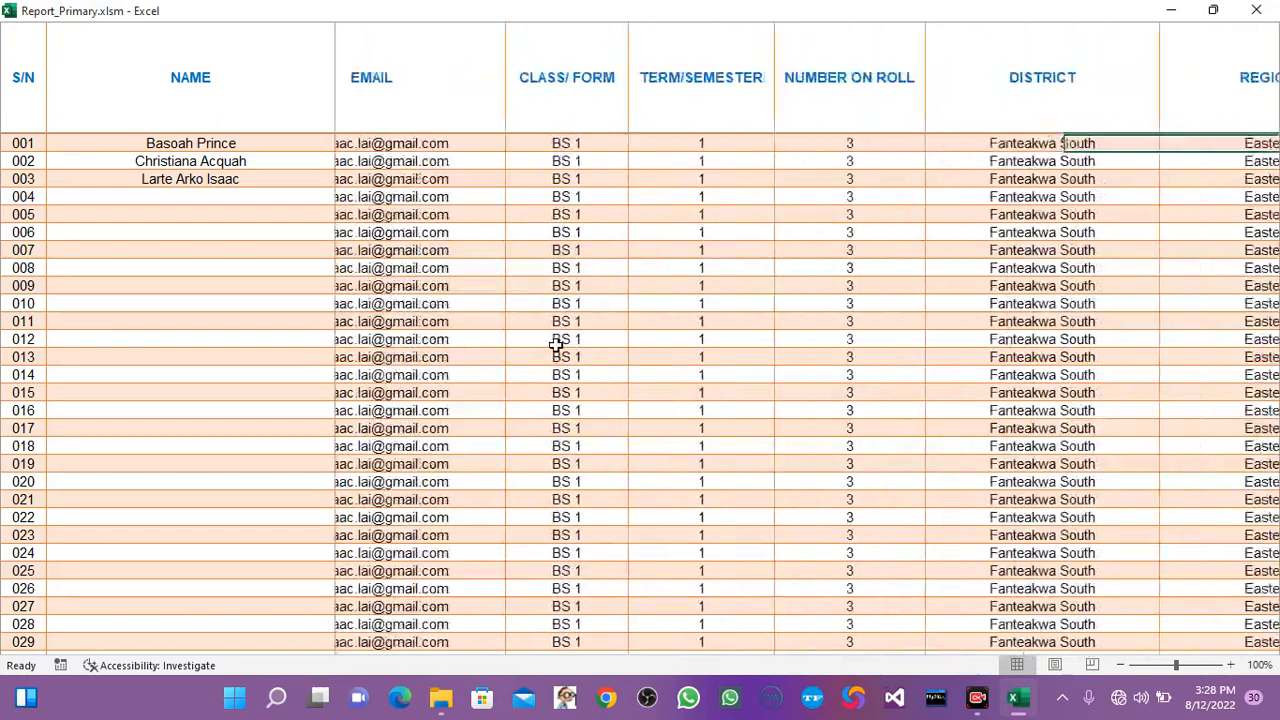
pyautogui.press('Right')
pyautogui.press('Right')
pyautogui.press('Right')
pyautogui.press('Right')
pyautogui.press('Right')
pyautogui.press('Right')
pyautogui.press('Right')
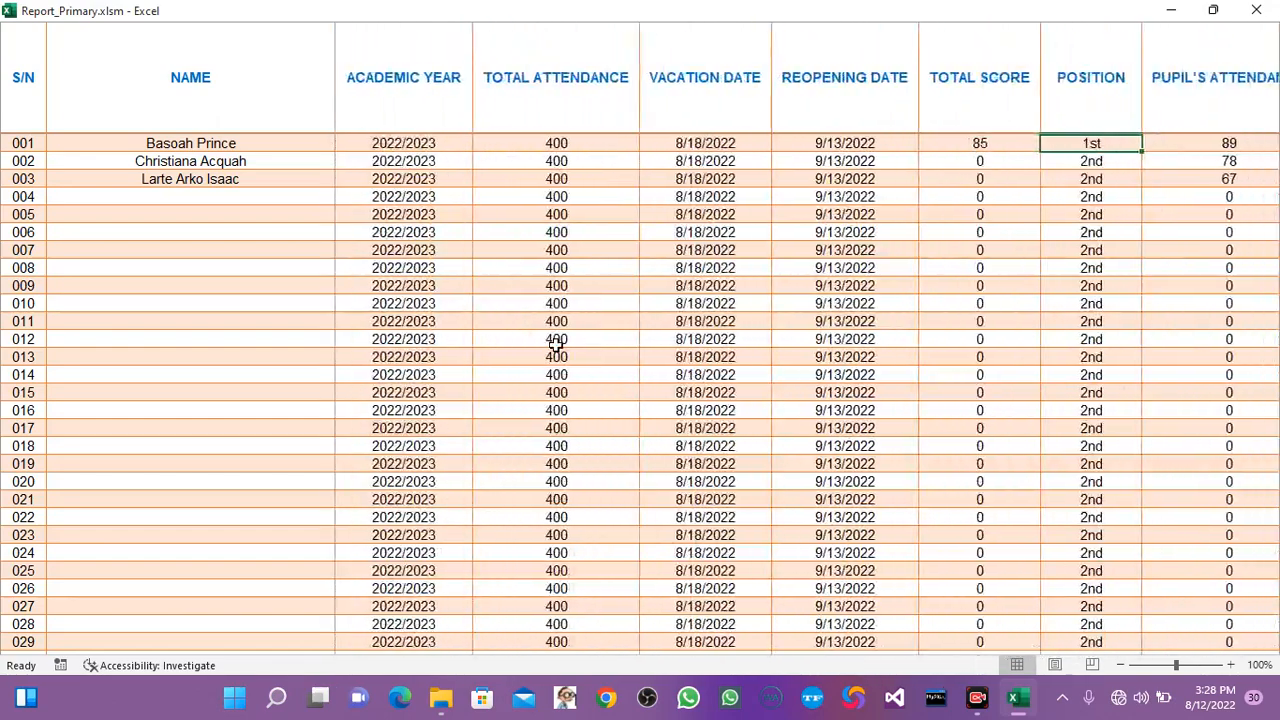
# Check the total score, position, attendance, promotion and conduct columns for pupil 001 in the BS 1 master sheet.
pyautogui.press('Right')
pyautogui.press('Left')
pyautogui.press('Left')
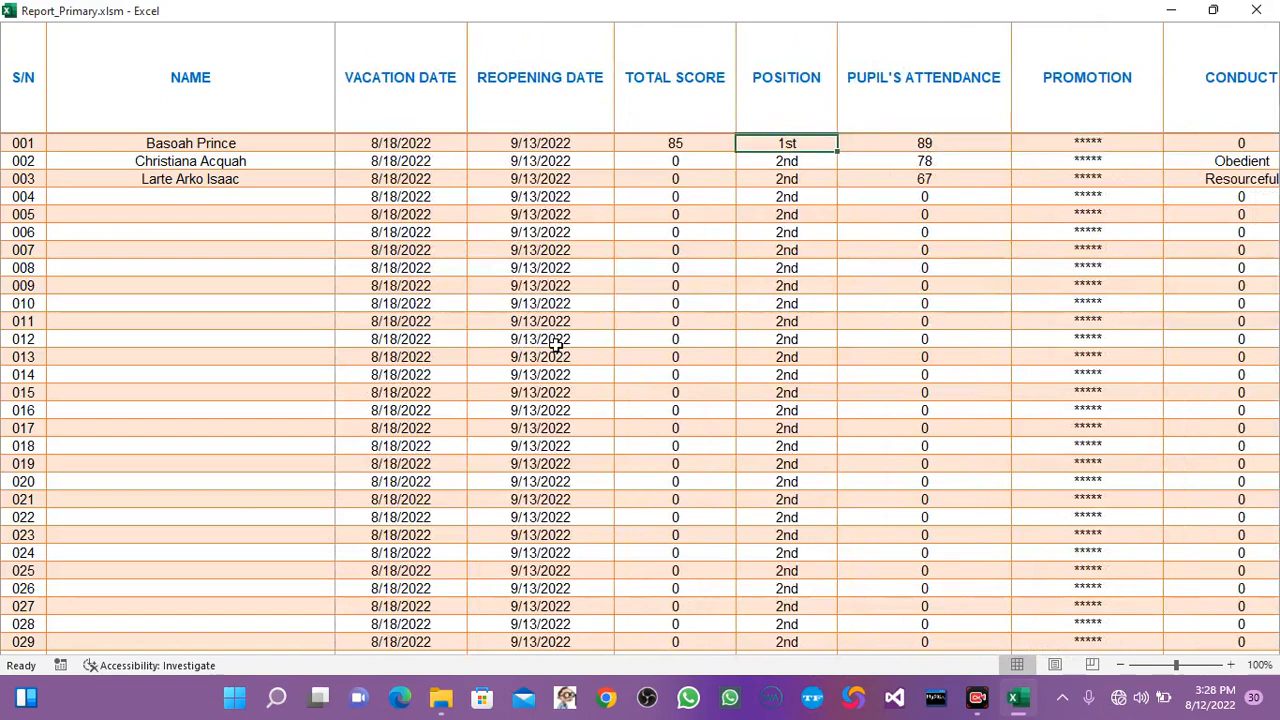
pyautogui.press('Left')
pyautogui.press('Right')
pyautogui.press('Right')
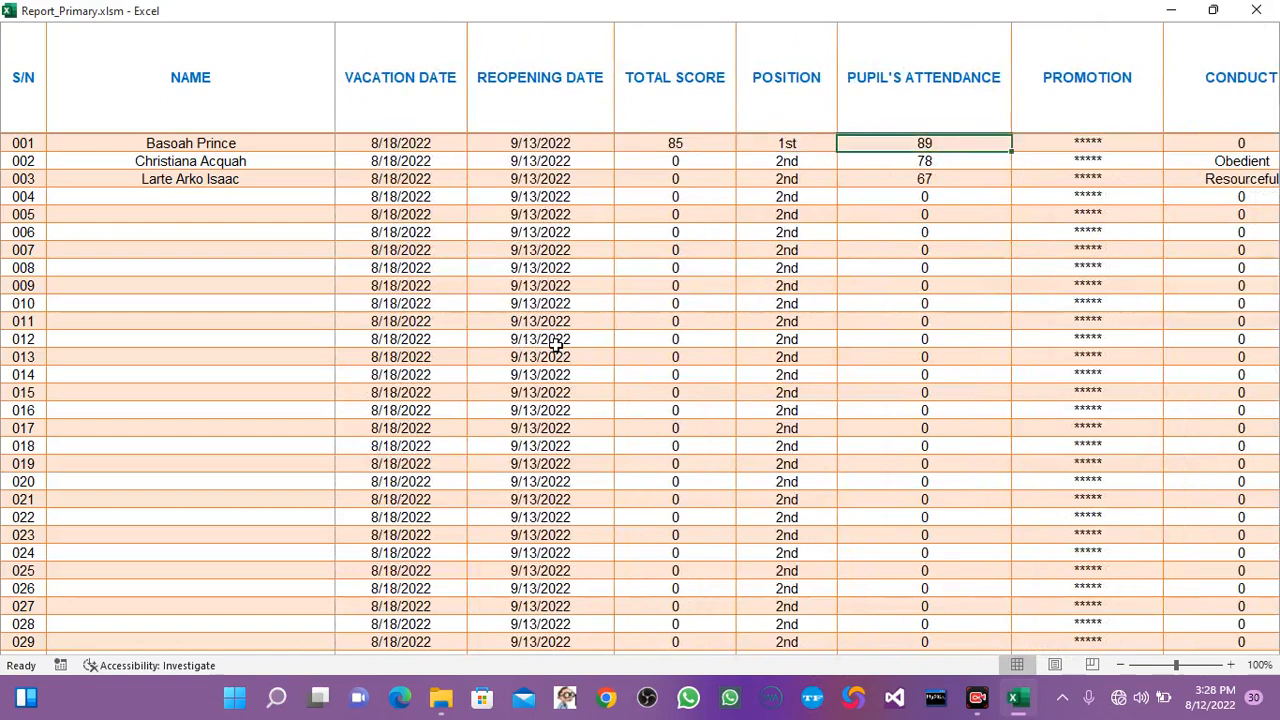
pyautogui.press('Right')
pyautogui.press('Right')
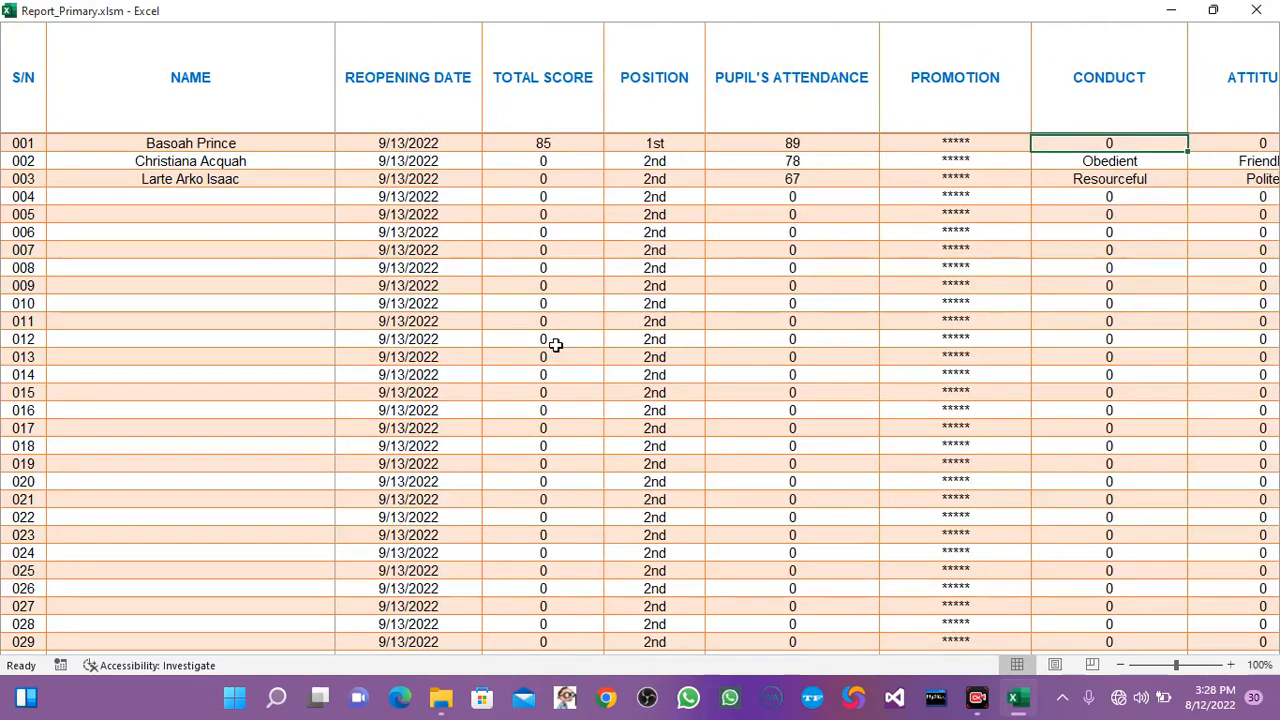
# Review the attitude, interest, remarks and class and head teacher detail columns of the BS 1 master sheet.
pyautogui.press('Right')
pyautogui.press('Right')
pyautogui.press('Right')
pyautogui.press('Right')
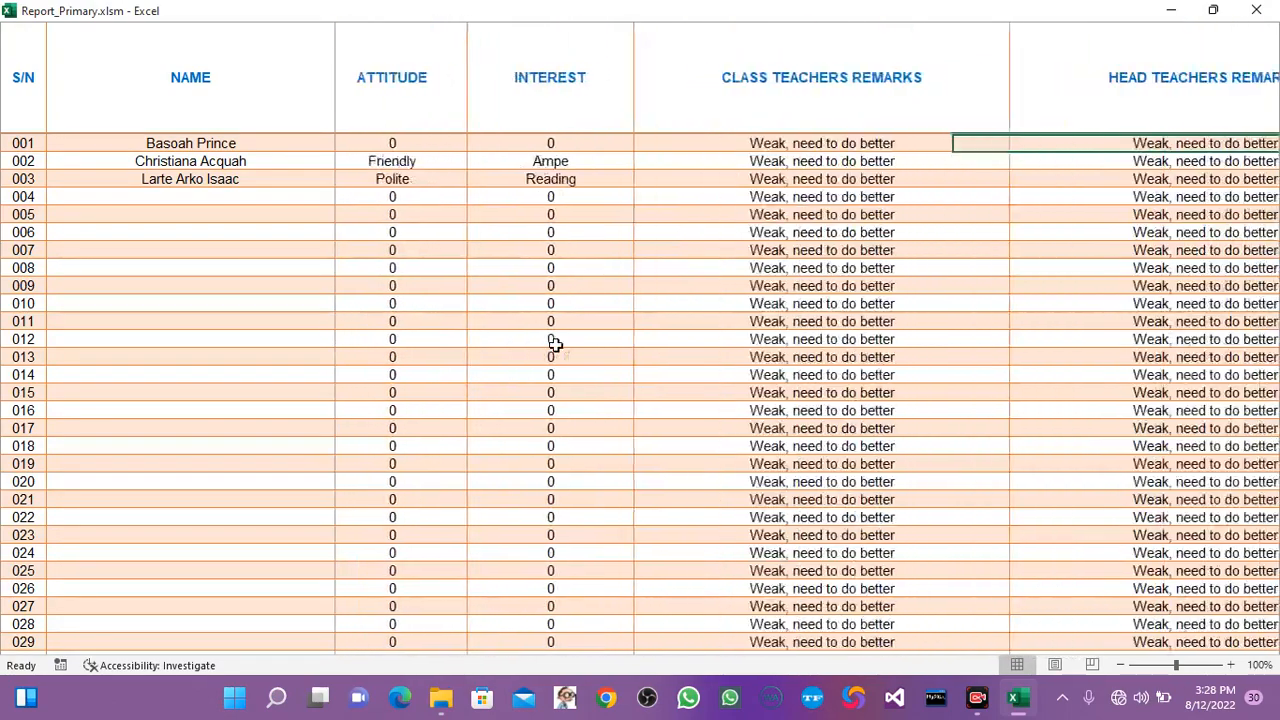
pyautogui.press('Right')
pyautogui.press('Right')
pyautogui.press('Right')
pyautogui.press('Right')
pyautogui.press('Right')
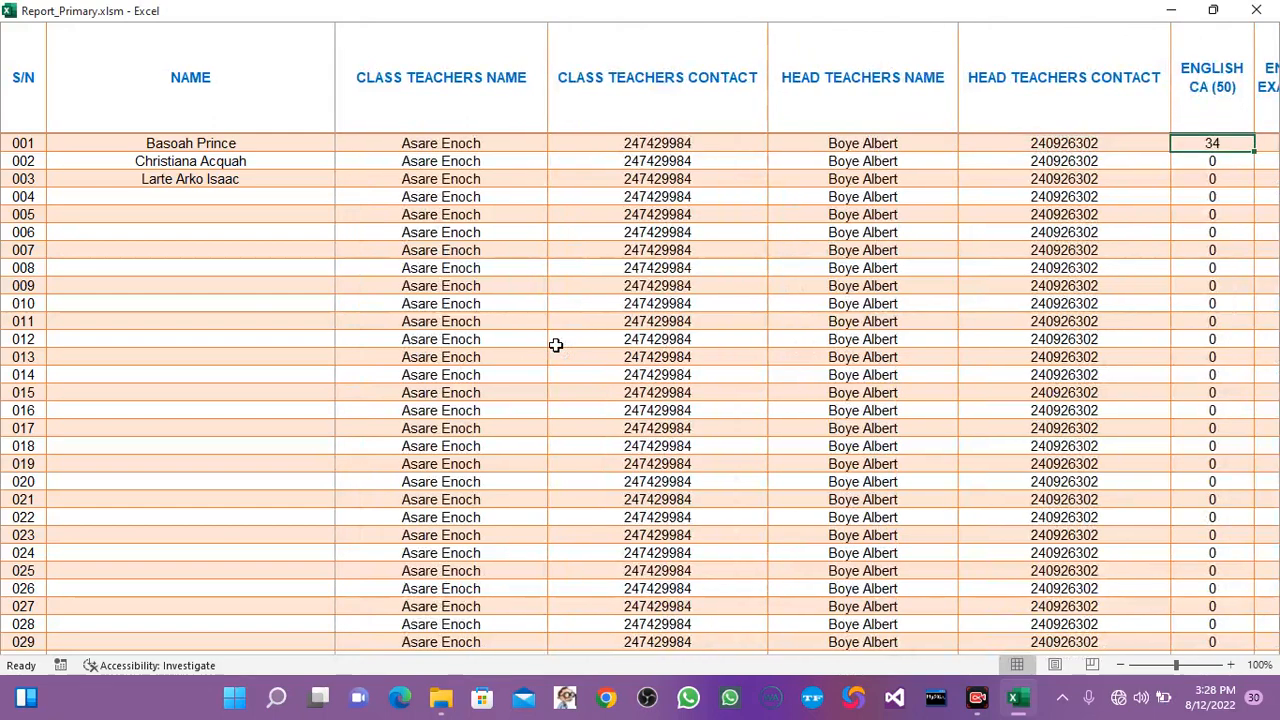
# Examine pupil 001's English CA, exam, total, grade, position and remarks in the BS 1 master sheet.
pyautogui.press('Right')
pyautogui.press('Right')
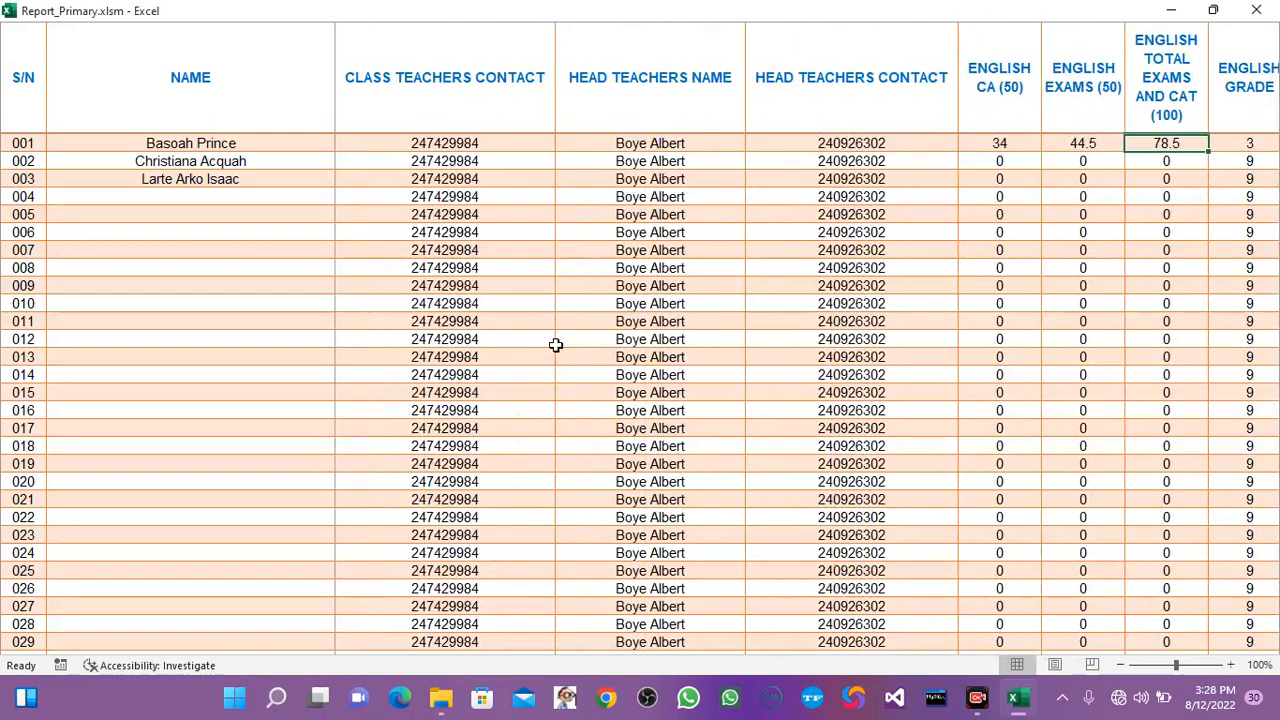
pyautogui.press('Right')
pyautogui.press('Left')
pyautogui.press('Left')
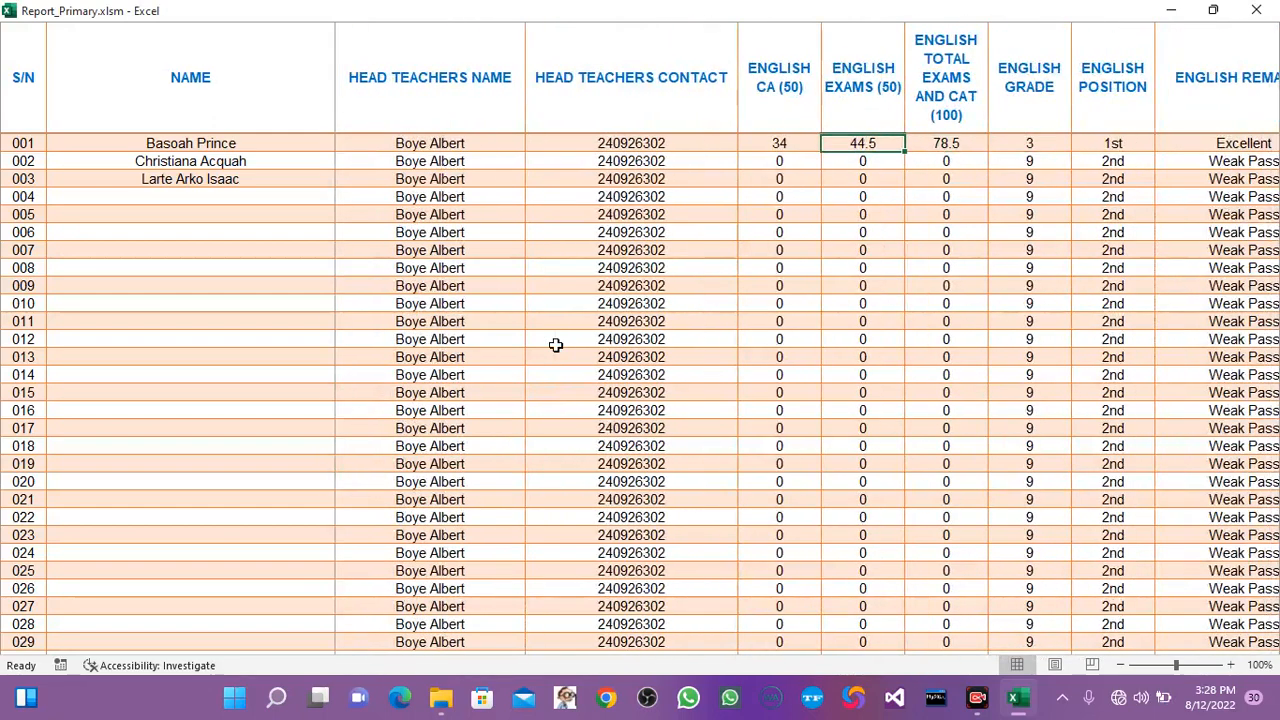
pyautogui.press('Left')
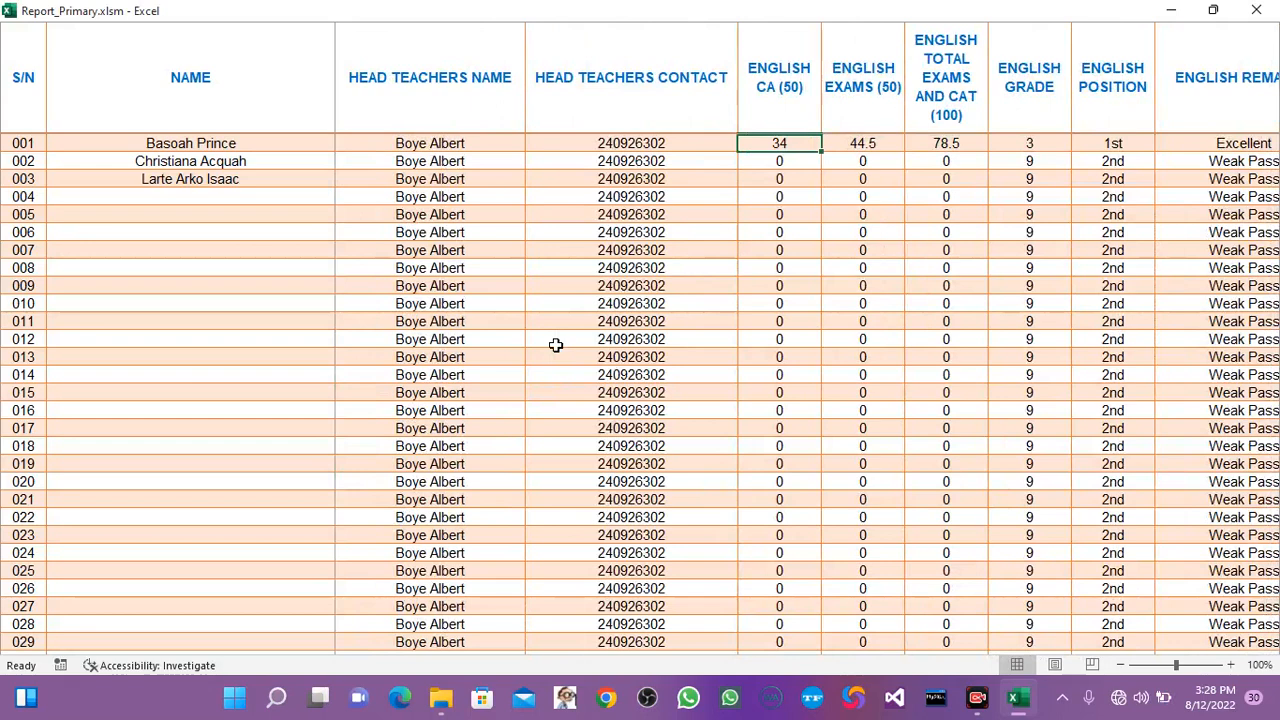
pyautogui.press('Right')
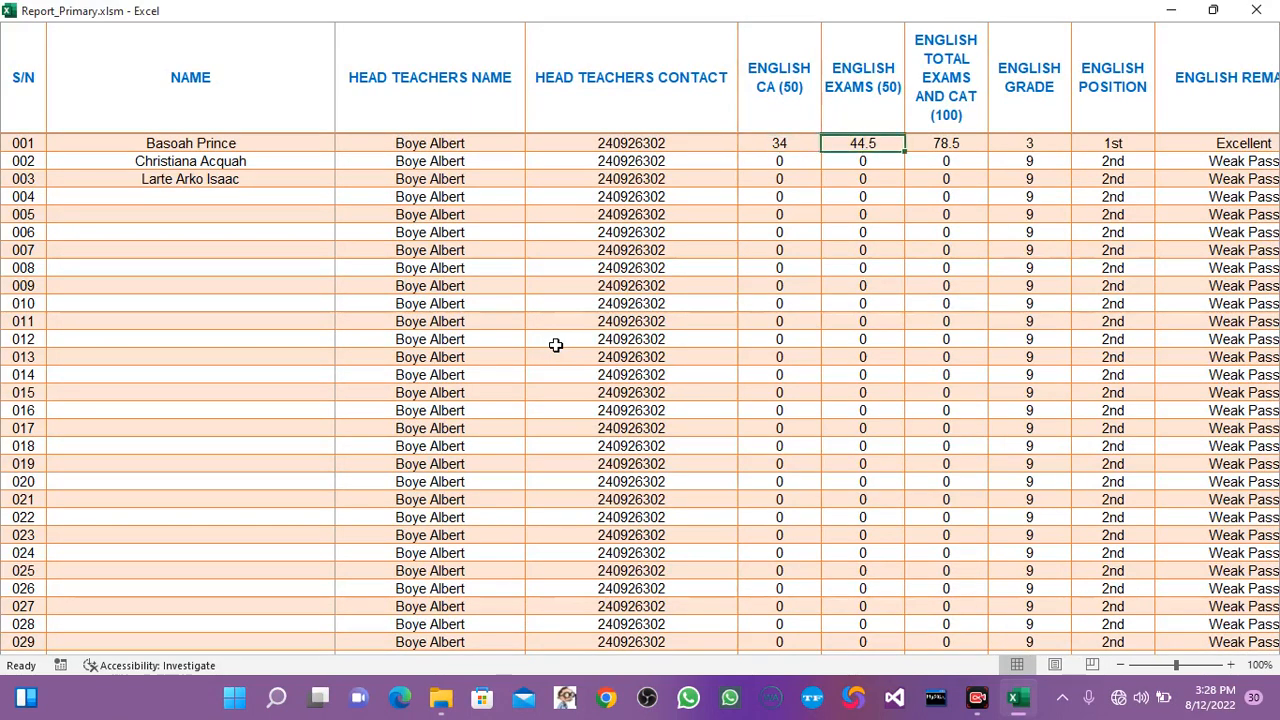
pyautogui.press('Right')
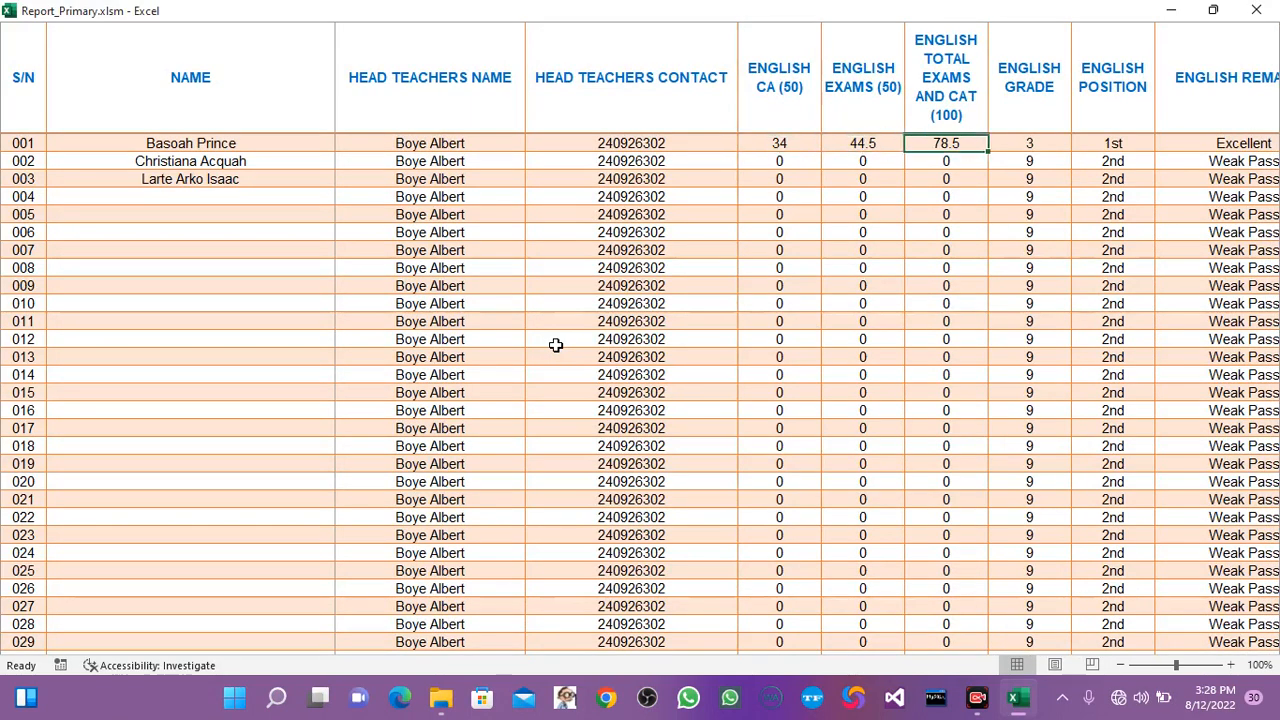
pyautogui.press('Right')
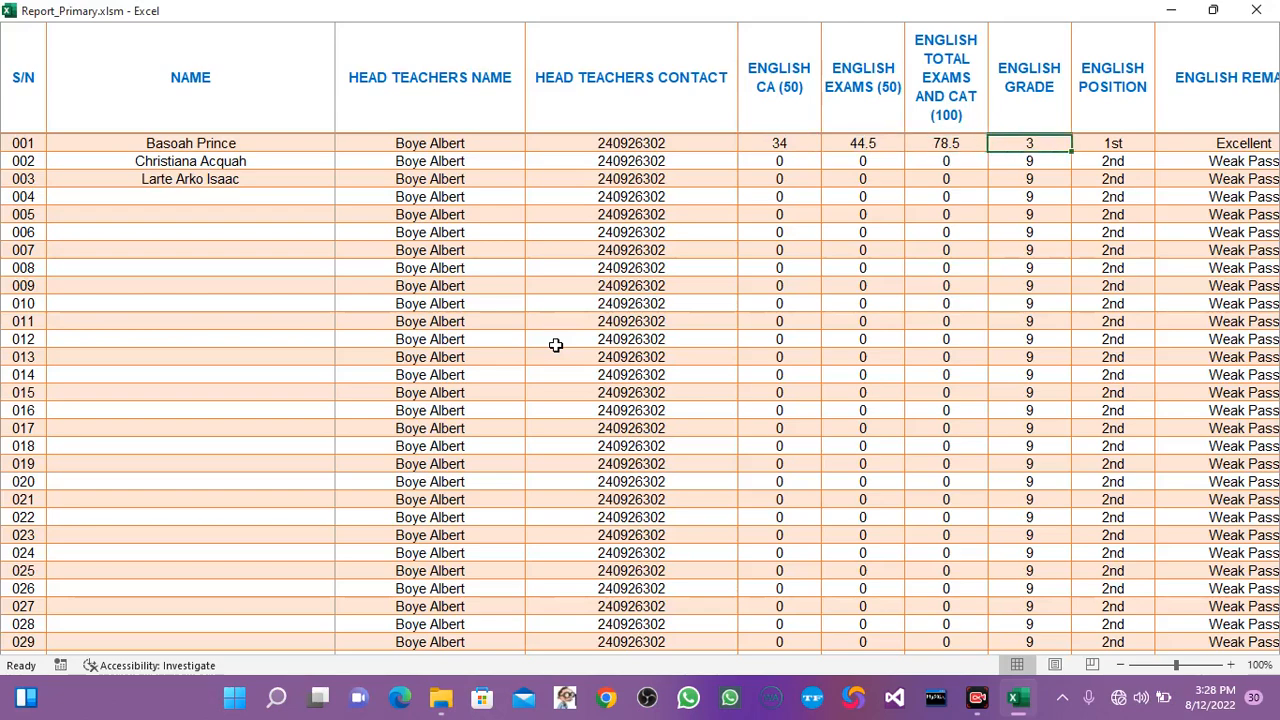
pyautogui.press('Right')
pyautogui.press('Right')
pyautogui.press('Right')
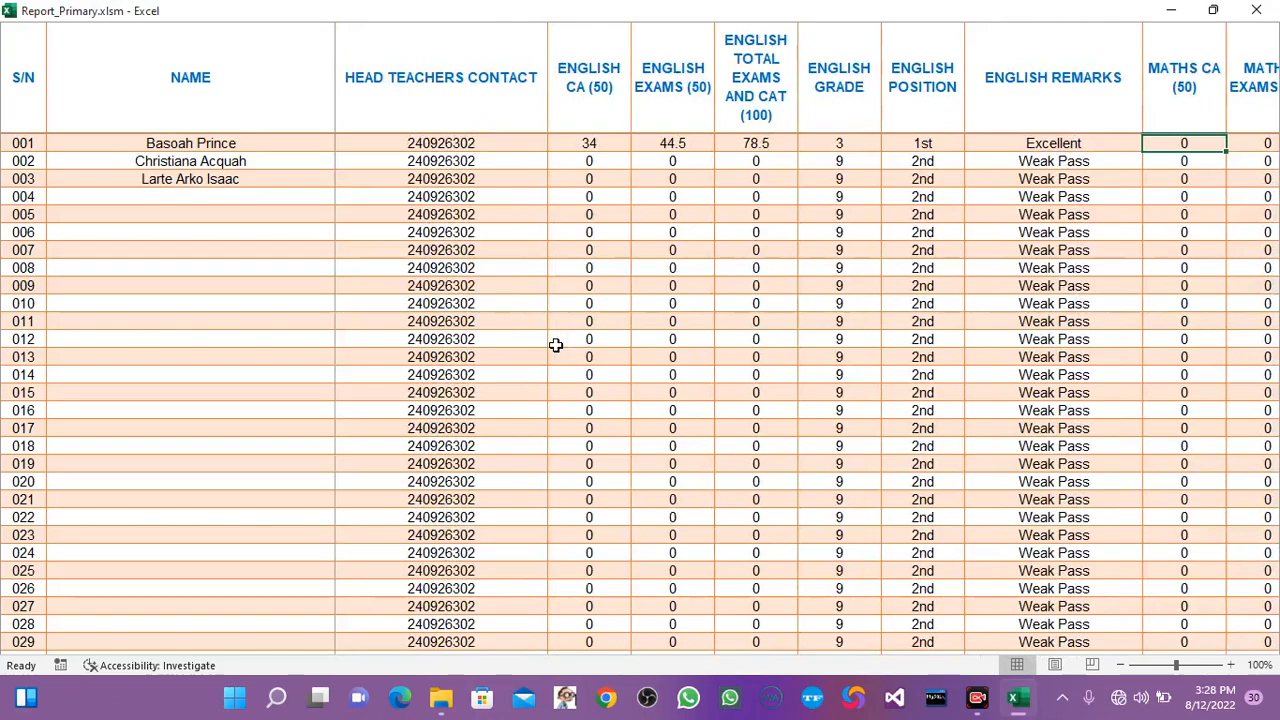
# Go back to the class teacher's remarks column and review the teacher columns up to the English grade again.
pyautogui.press('Left')
pyautogui.press('Left')
pyautogui.press('Left')
pyautogui.press('Left')
pyautogui.press('Left')
pyautogui.press('Left')
pyautogui.press('Left')
pyautogui.press('Left')
pyautogui.press('Left')
pyautogui.press('Left')
pyautogui.press('Left')
pyautogui.press('Left')
pyautogui.press('Left')
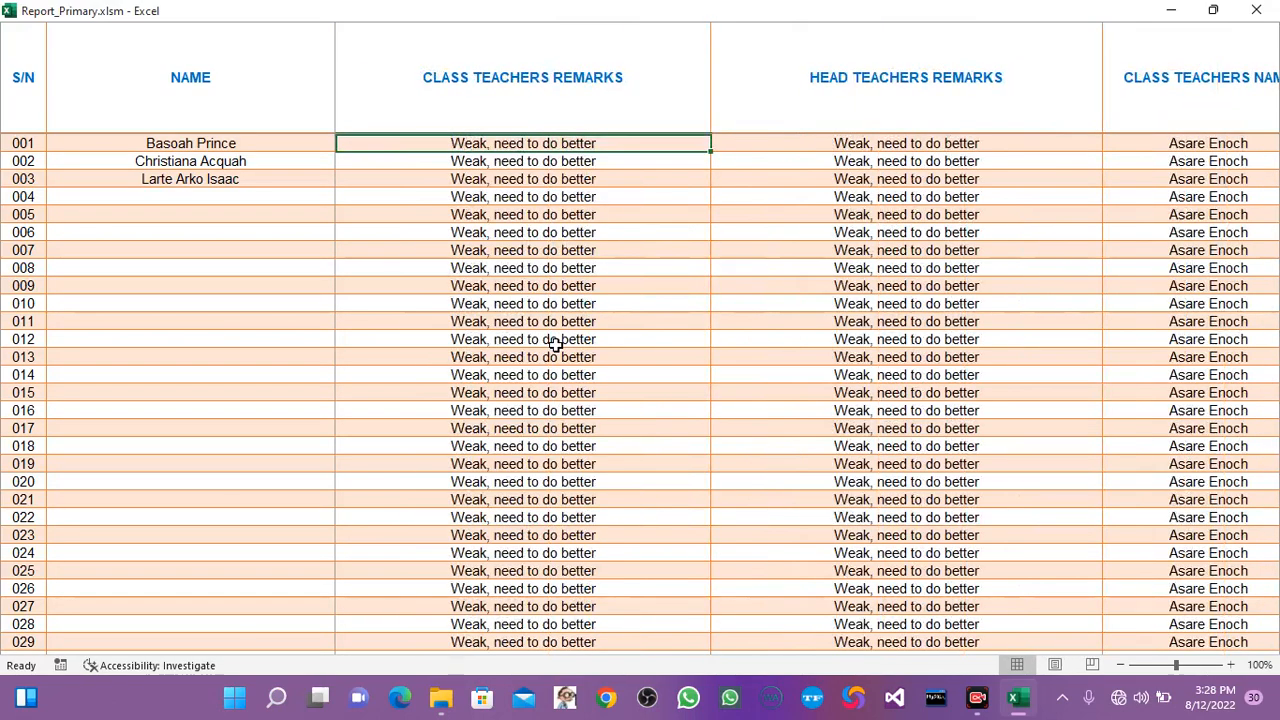
pyautogui.press('Right')
pyautogui.press('Right')
pyautogui.press('Right')
pyautogui.press('Right')
pyautogui.press('Right')
pyautogui.press('Right')
pyautogui.press('Right')
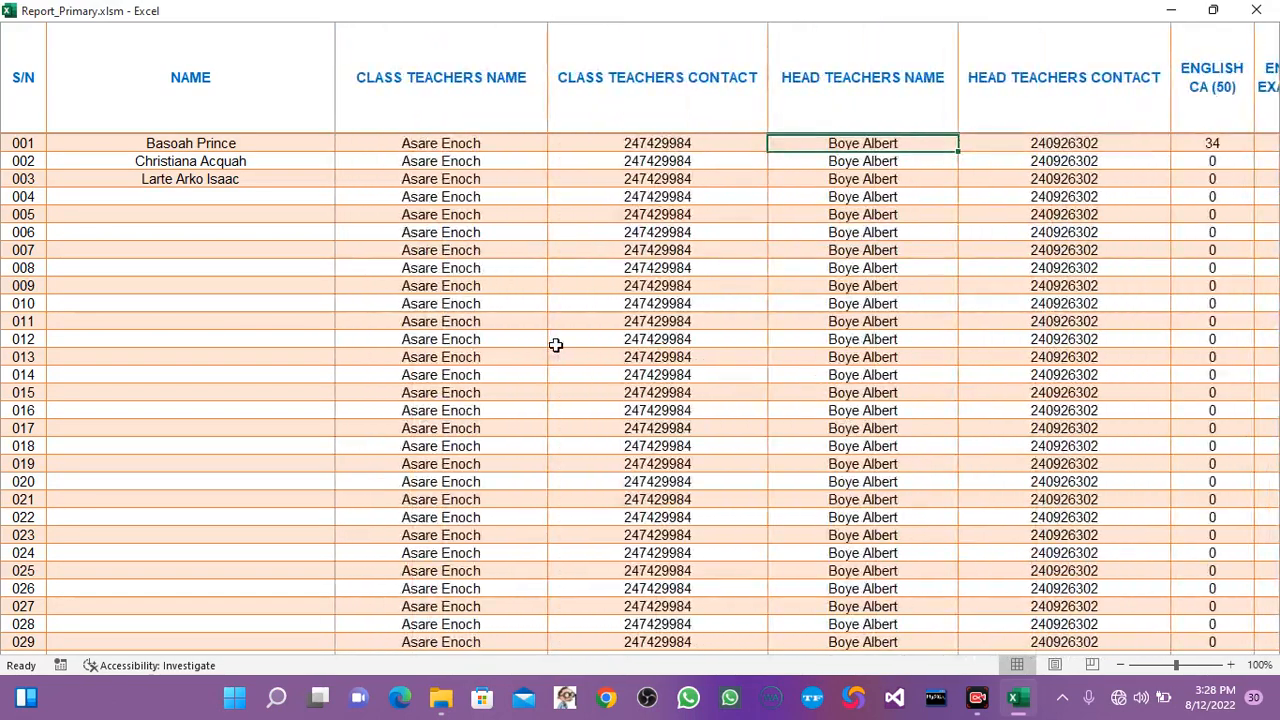
pyautogui.press('Right')
pyautogui.press('Right')
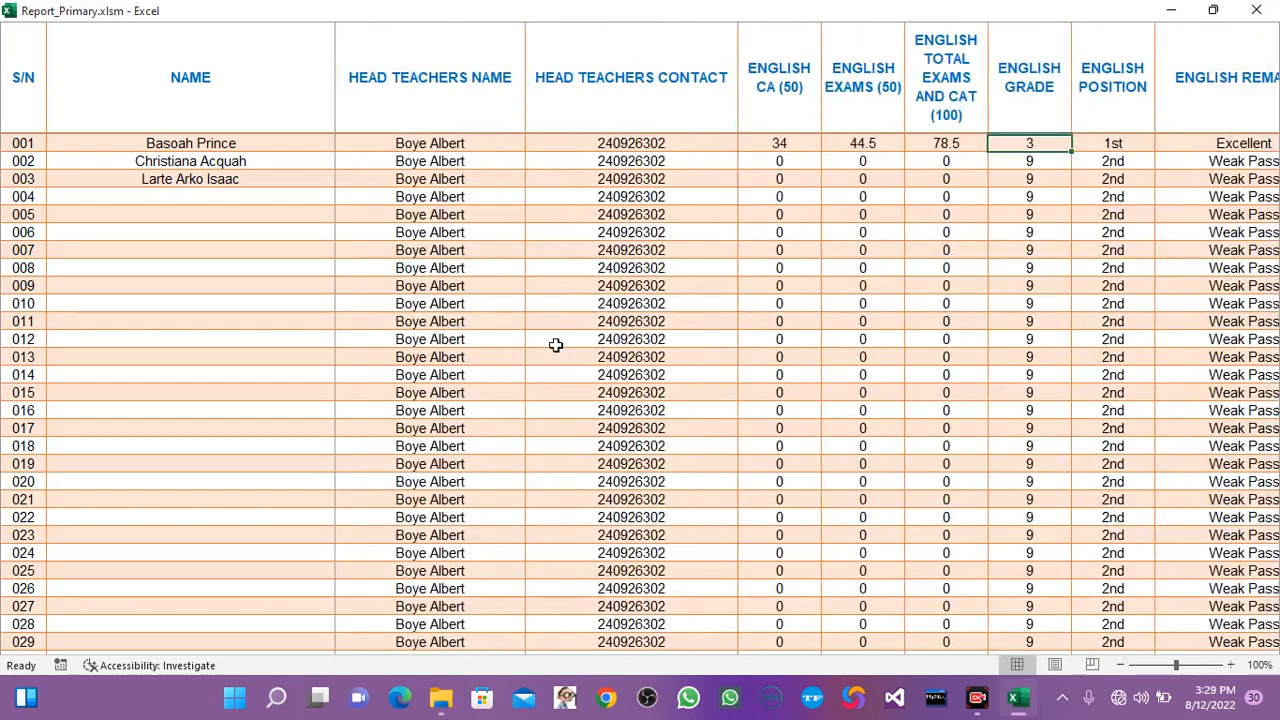
# View the French columns at the end of the BS 1 master sheet and return to the SBA logs page.
pyautogui.hotkey('ctrl', 'Right')
pyautogui.press('Right')
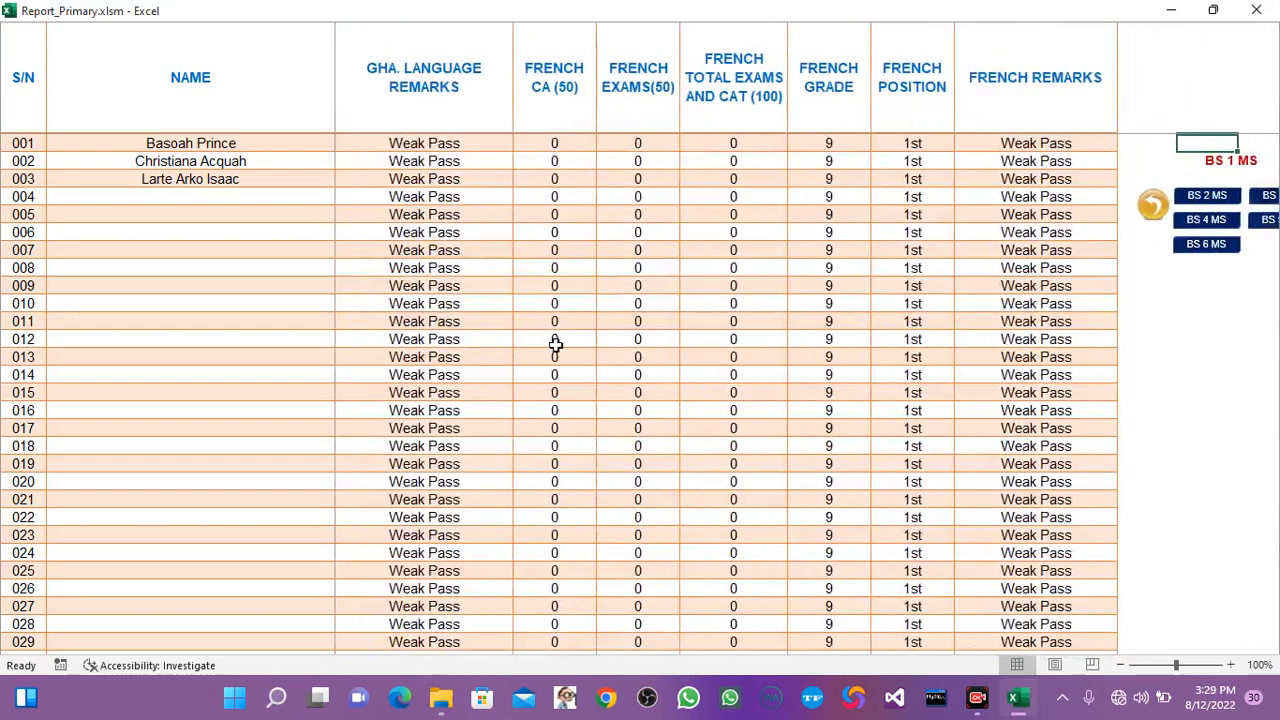
pyautogui.press('Right')
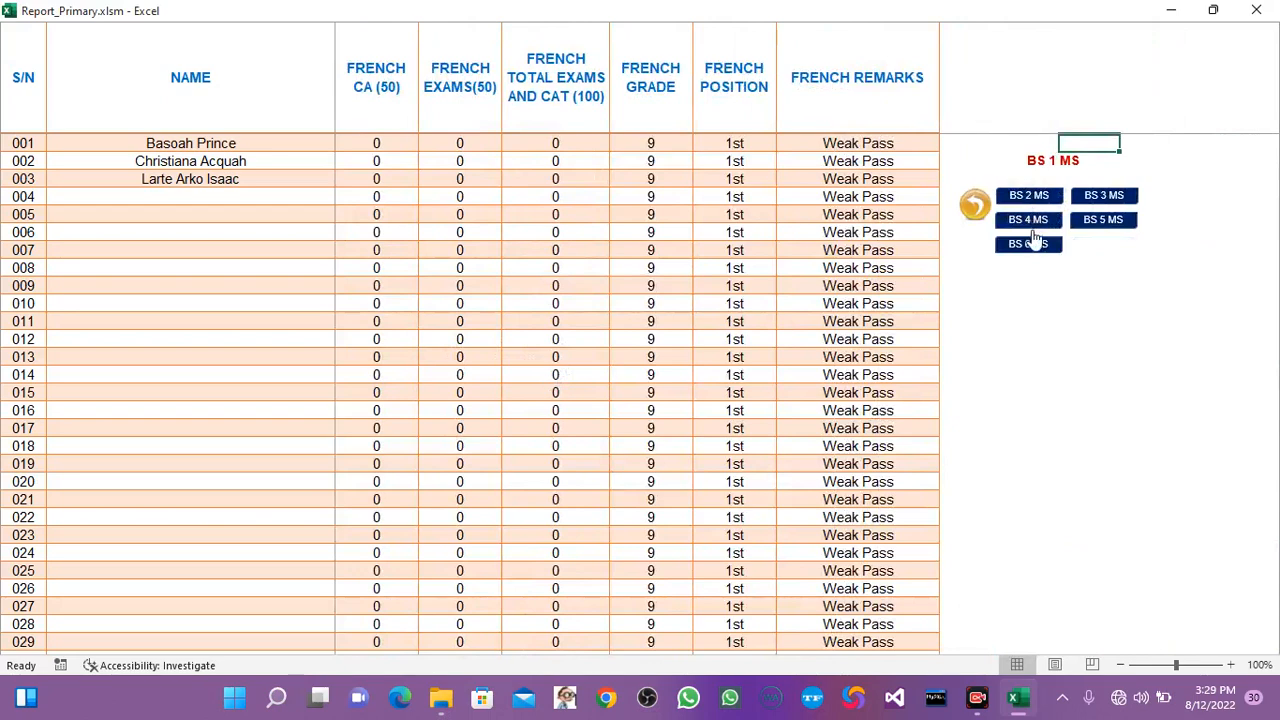
pyautogui.click(980, 205)
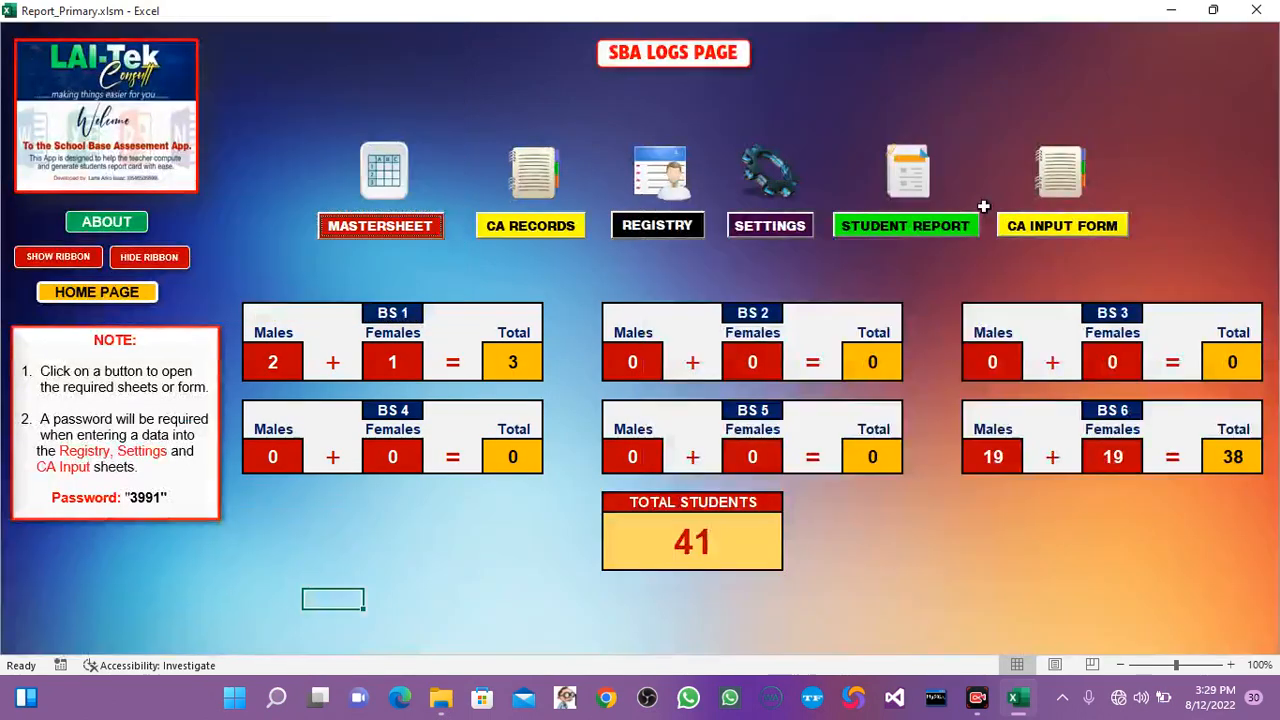
# Open the primary settings page and set the term/semester to 3 for both BS 1 and BS 6.
pyautogui.click(740, 228)
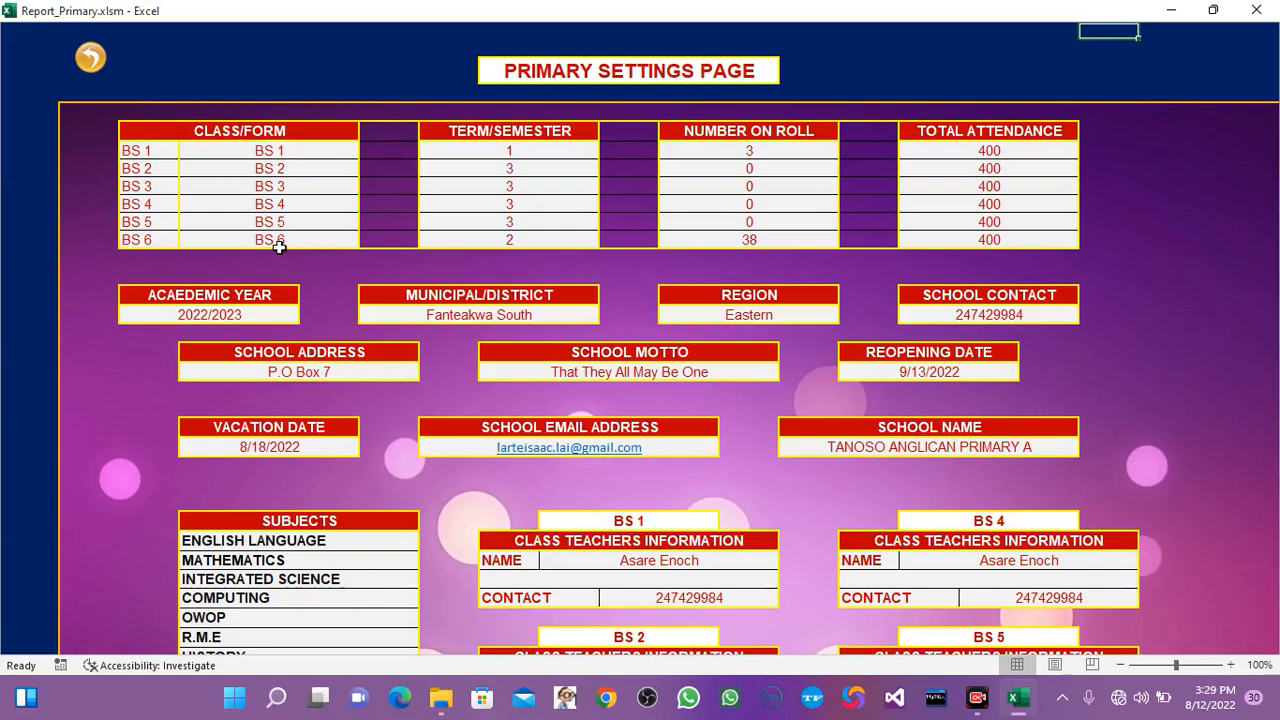
pyautogui.click(526, 151)
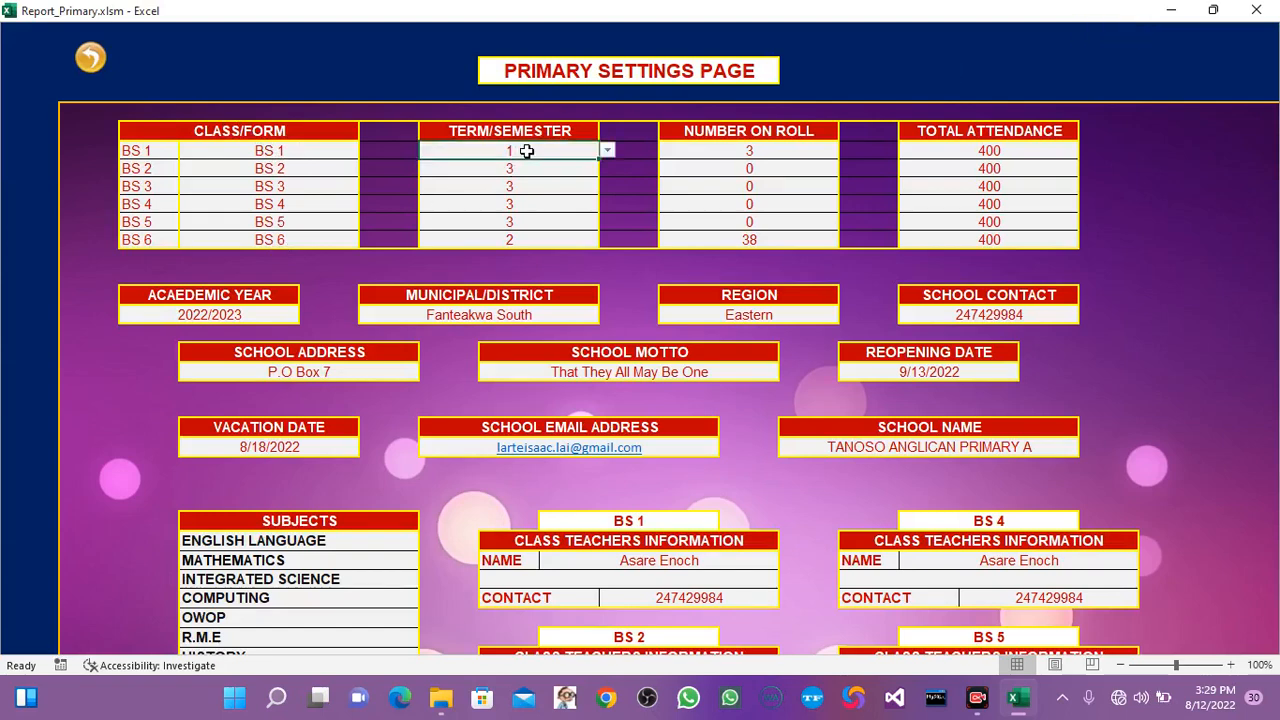
pyautogui.click(608, 152)
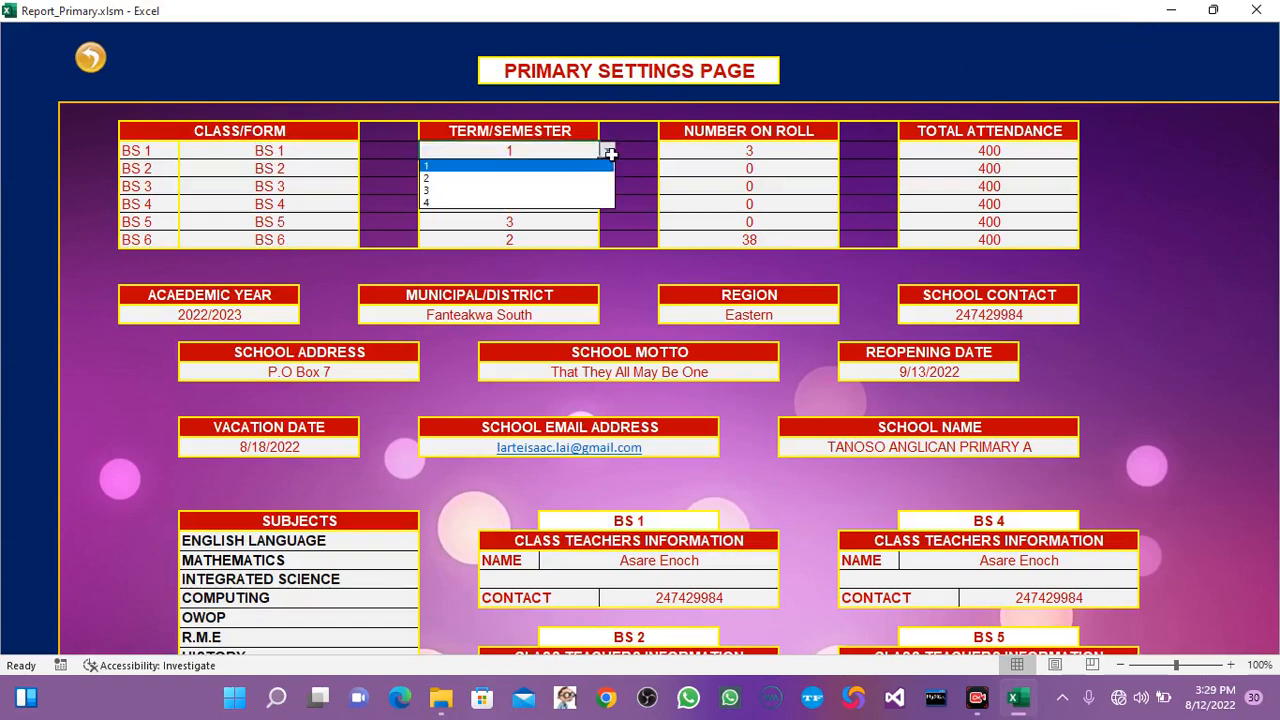
pyautogui.click(443, 190)
pyautogui.click(533, 167)
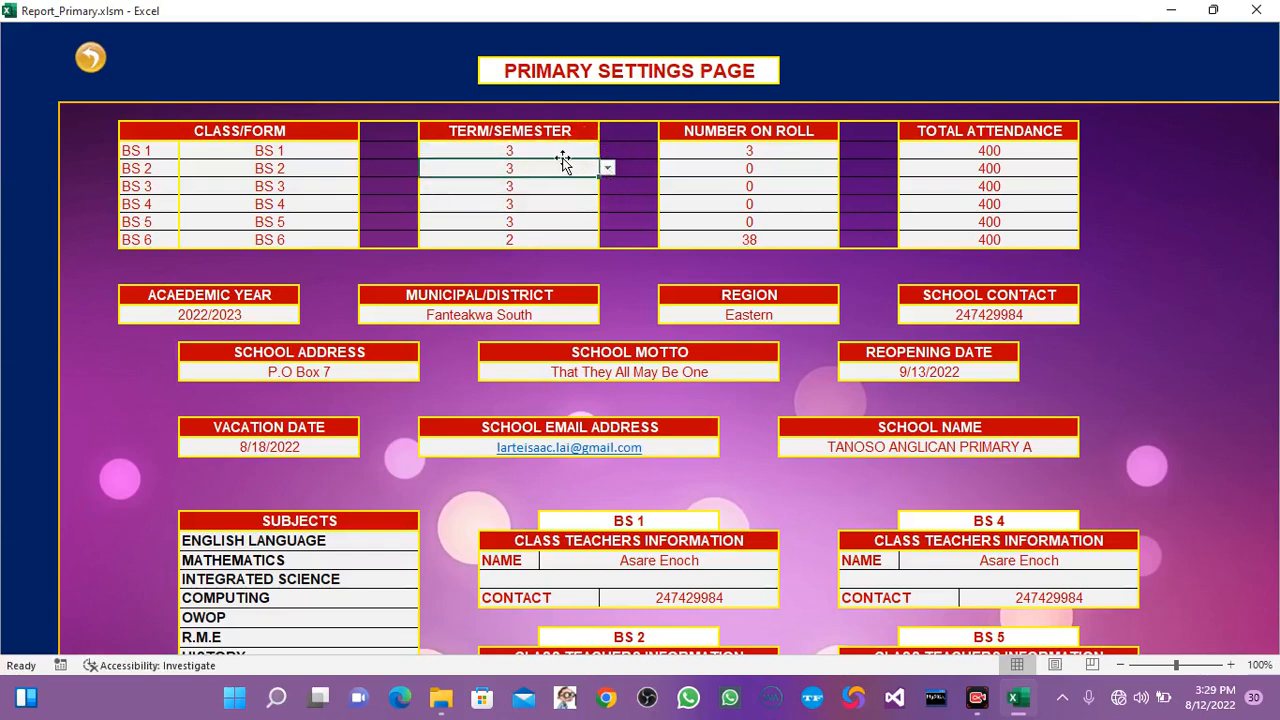
pyautogui.click(553, 238)
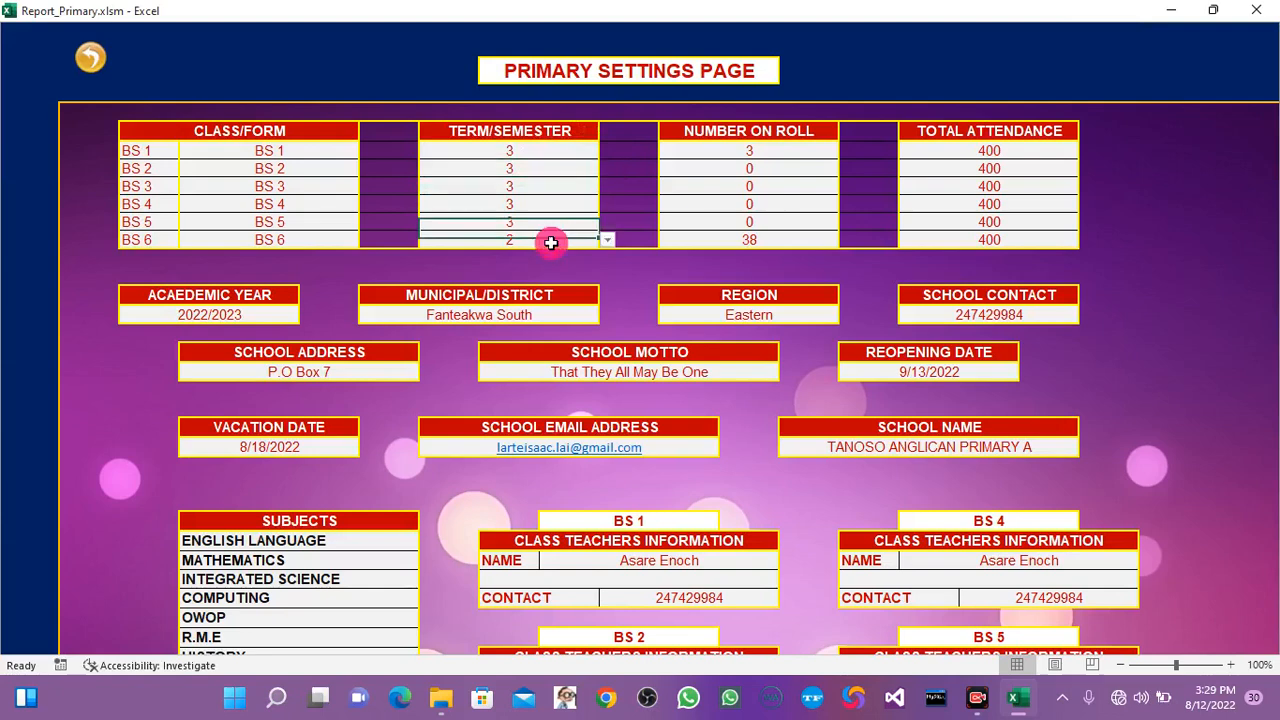
pyautogui.click(607, 240)
pyautogui.click(492, 282)
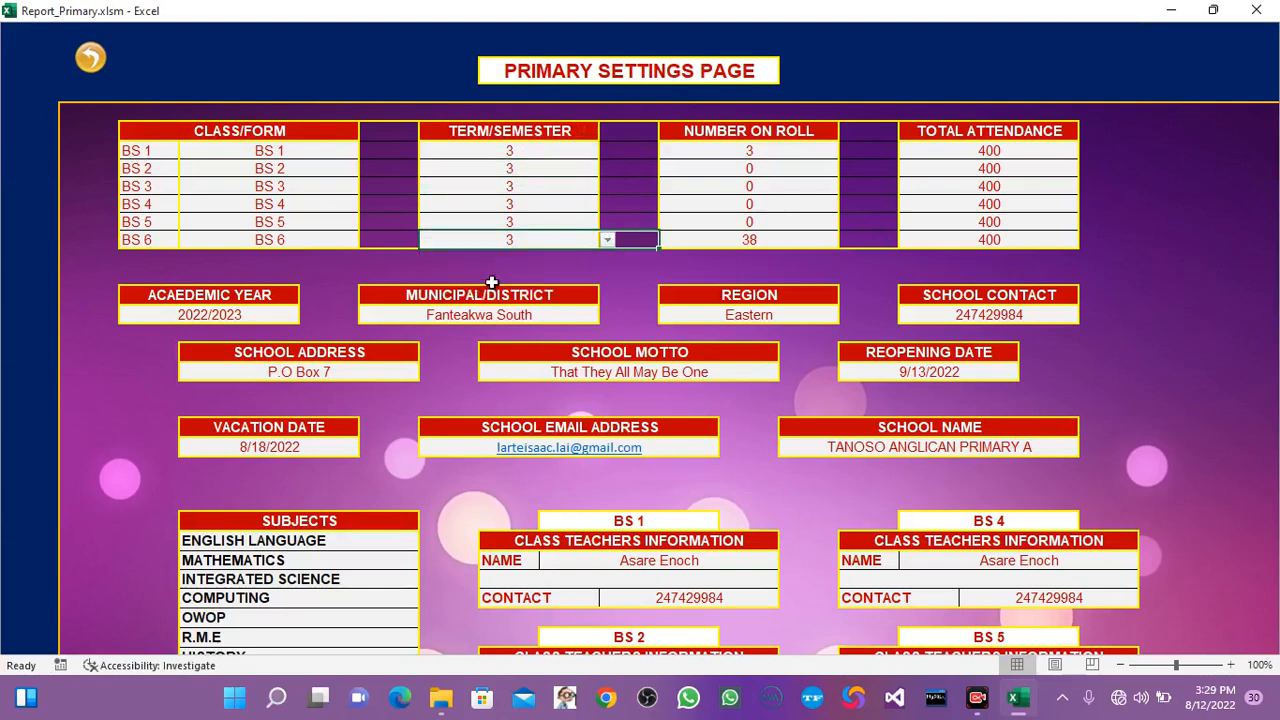
# Replace the BS 3 number on roll entry with the pasted formula referencing the SBA LOGS sheet.
pyautogui.click(778, 147)
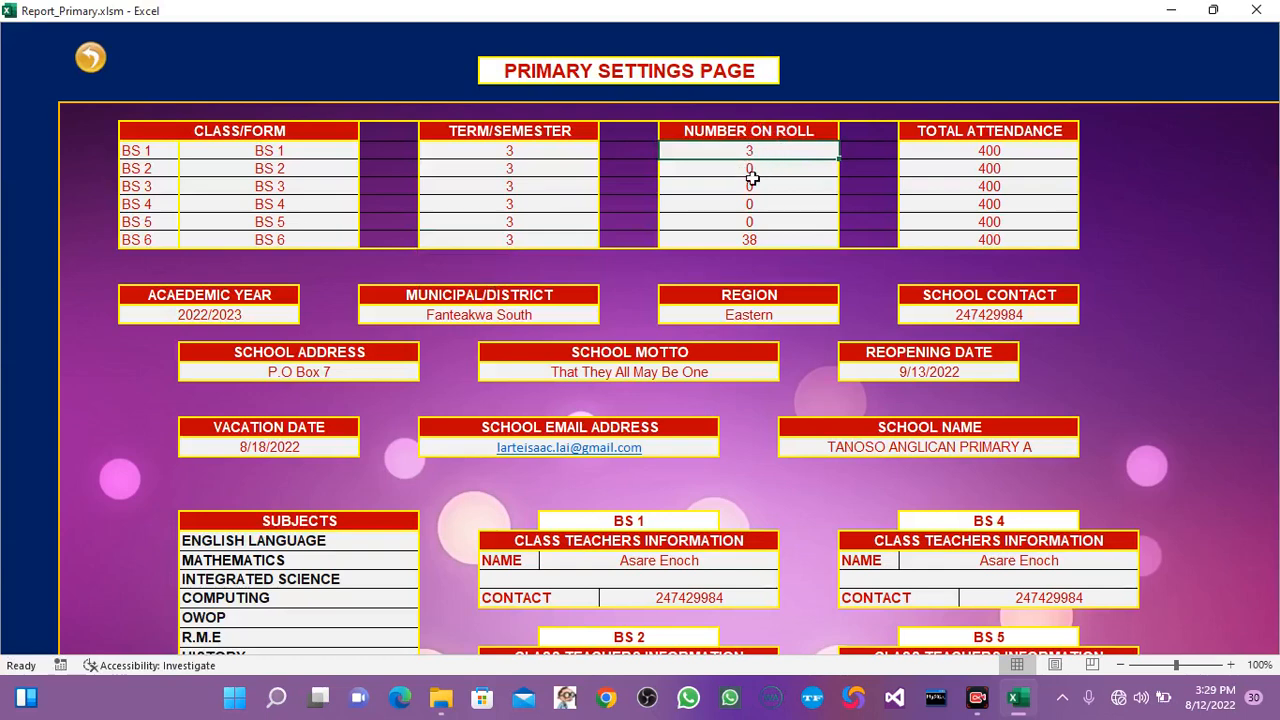
pyautogui.click(765, 185)
pyautogui.press('BackSpace')
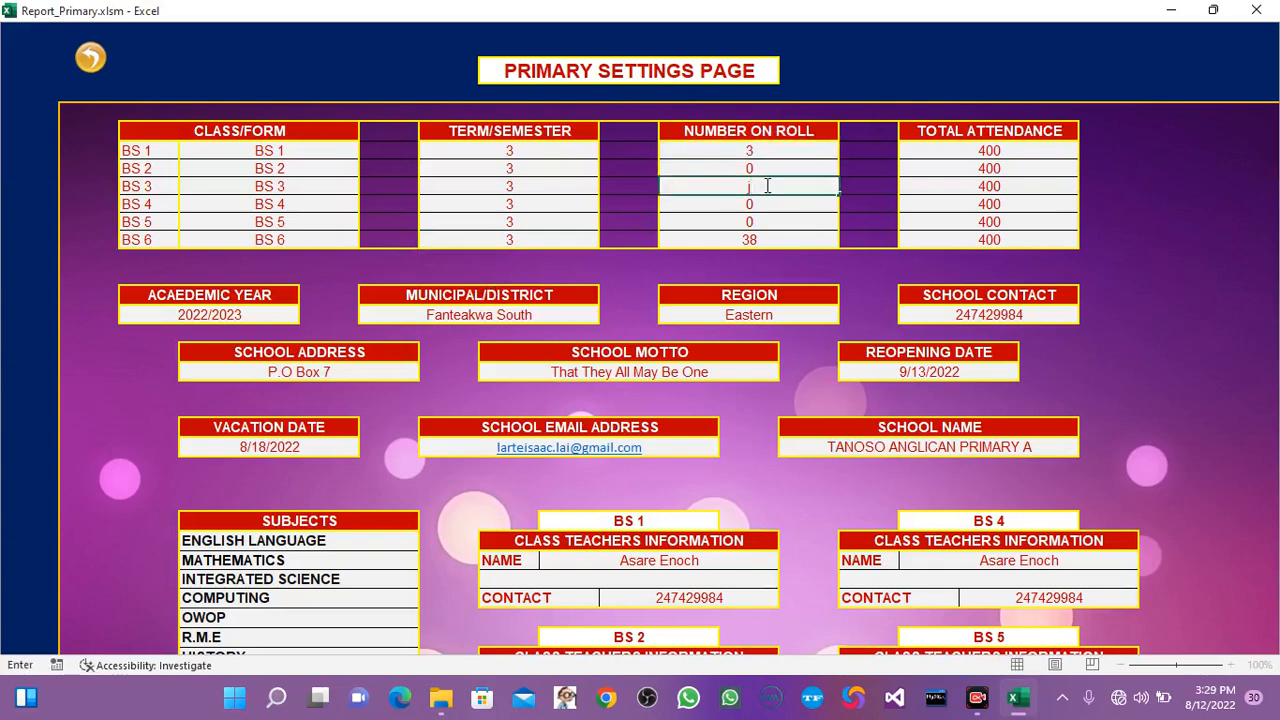
pyautogui.write("='SBA LOGS'!V10")
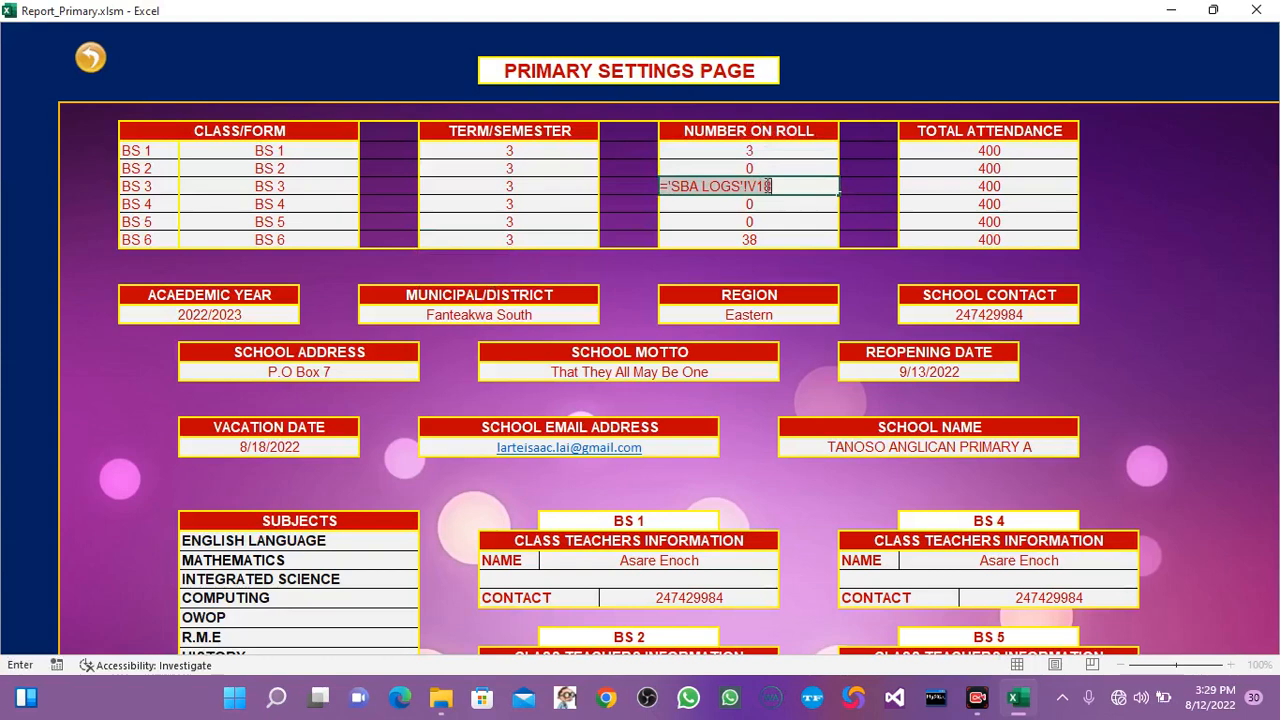
pyautogui.press('Return')
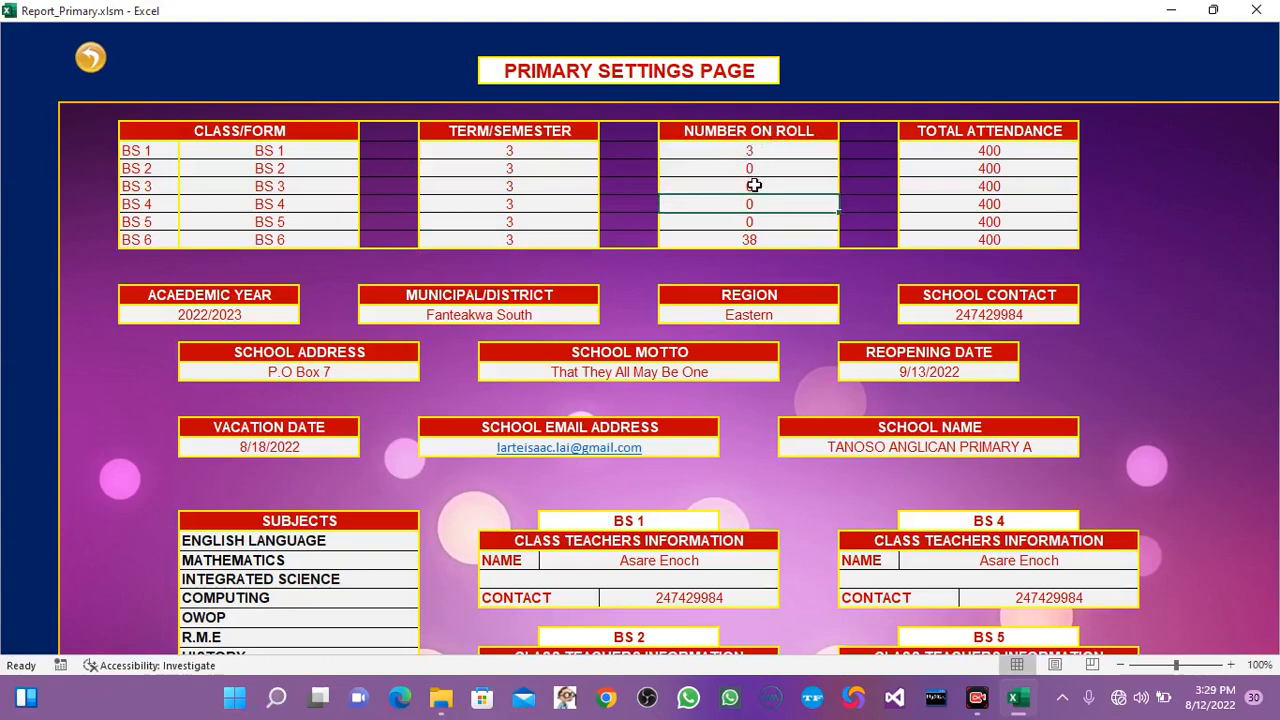
# Compare the BS 6 total on the SBA logs page with the BS 6 and BS 1 roll numbers in settings, and return to the logs page.
pyautogui.click(89, 58)
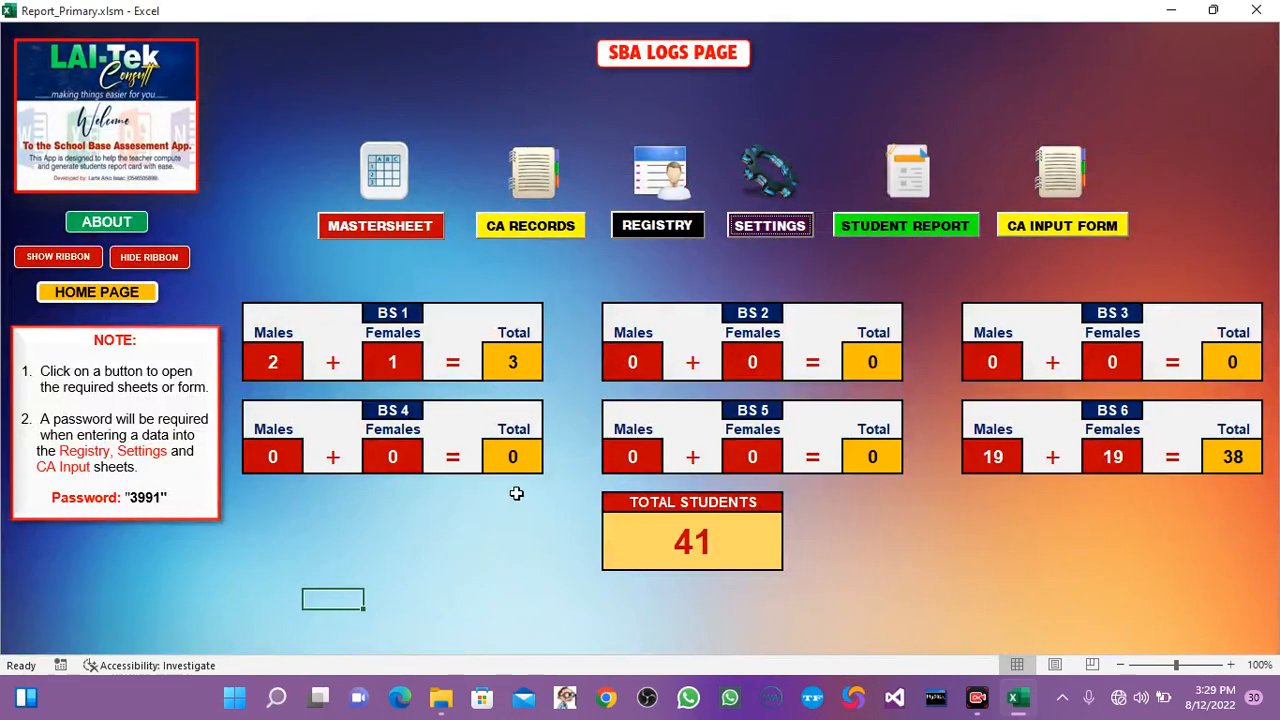
pyautogui.click(1230, 457)
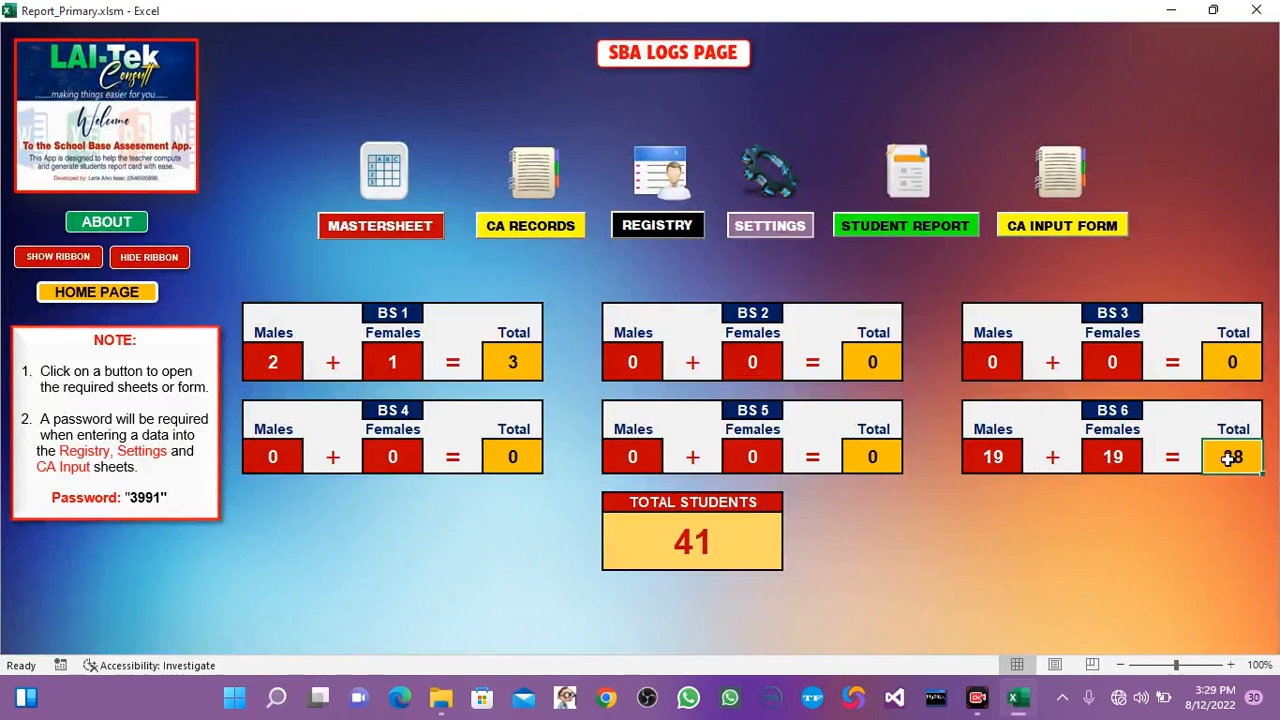
pyautogui.click(762, 229)
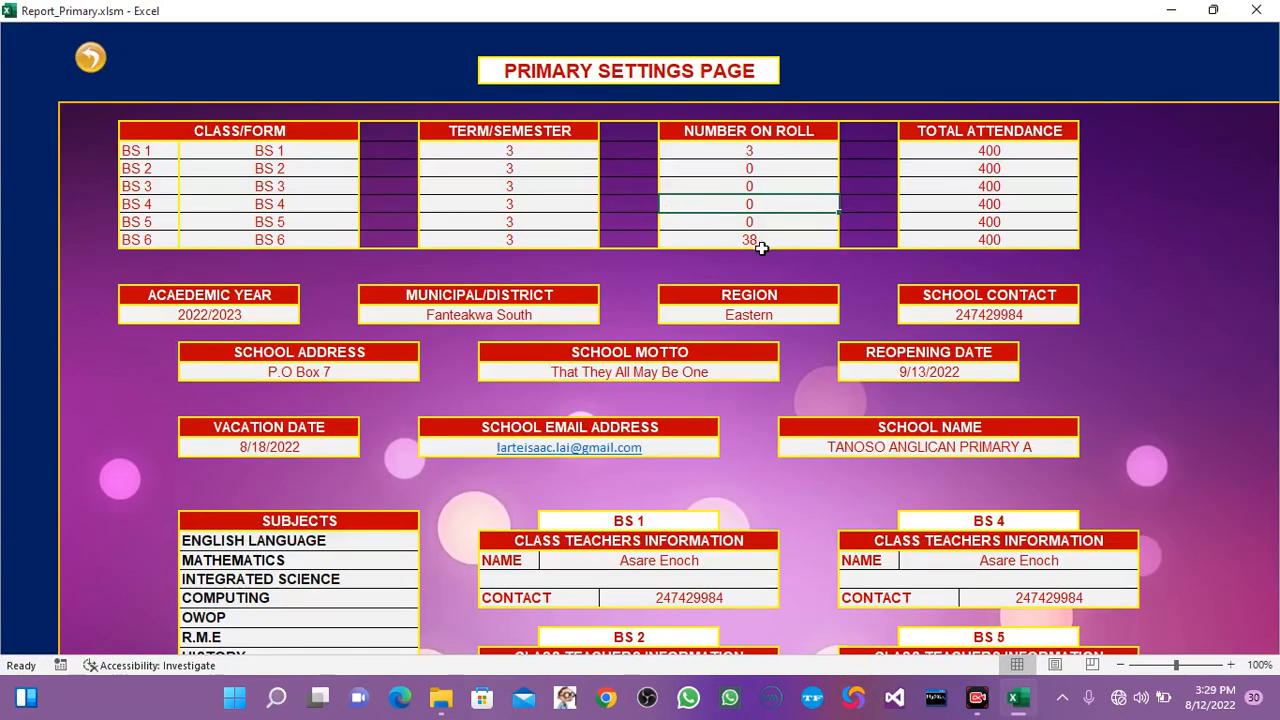
pyautogui.click(759, 243)
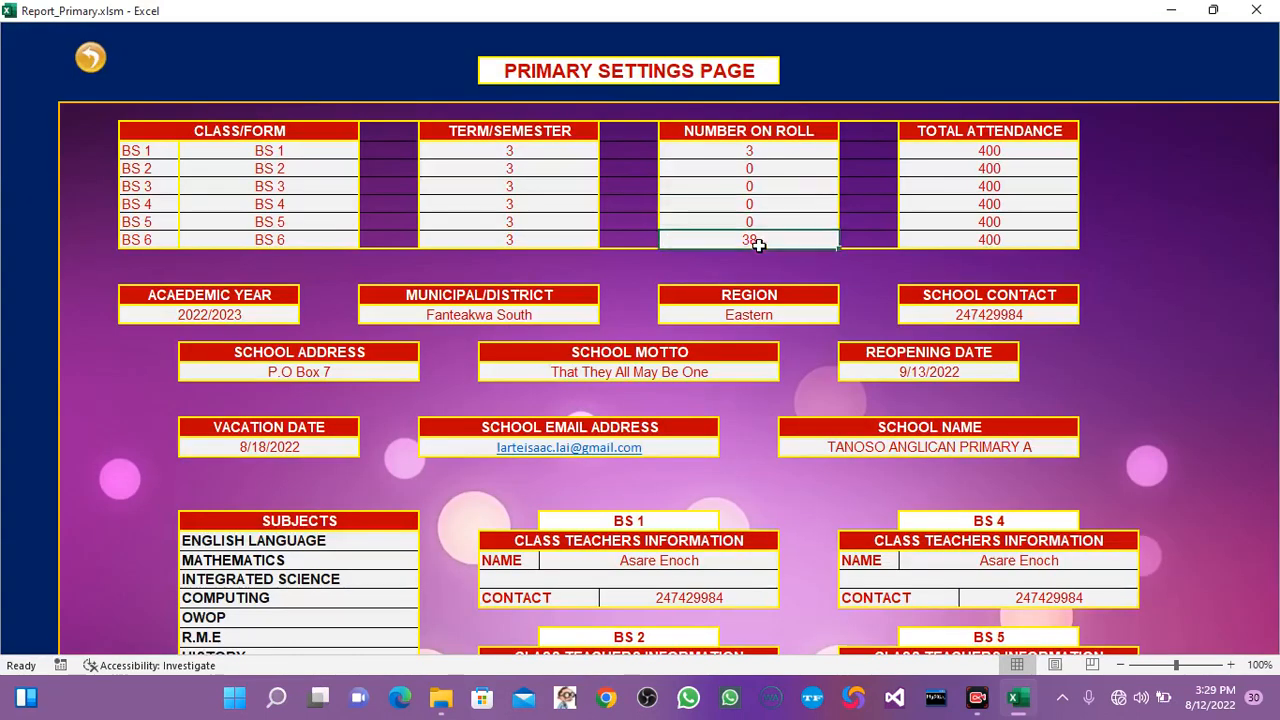
pyautogui.click(738, 148)
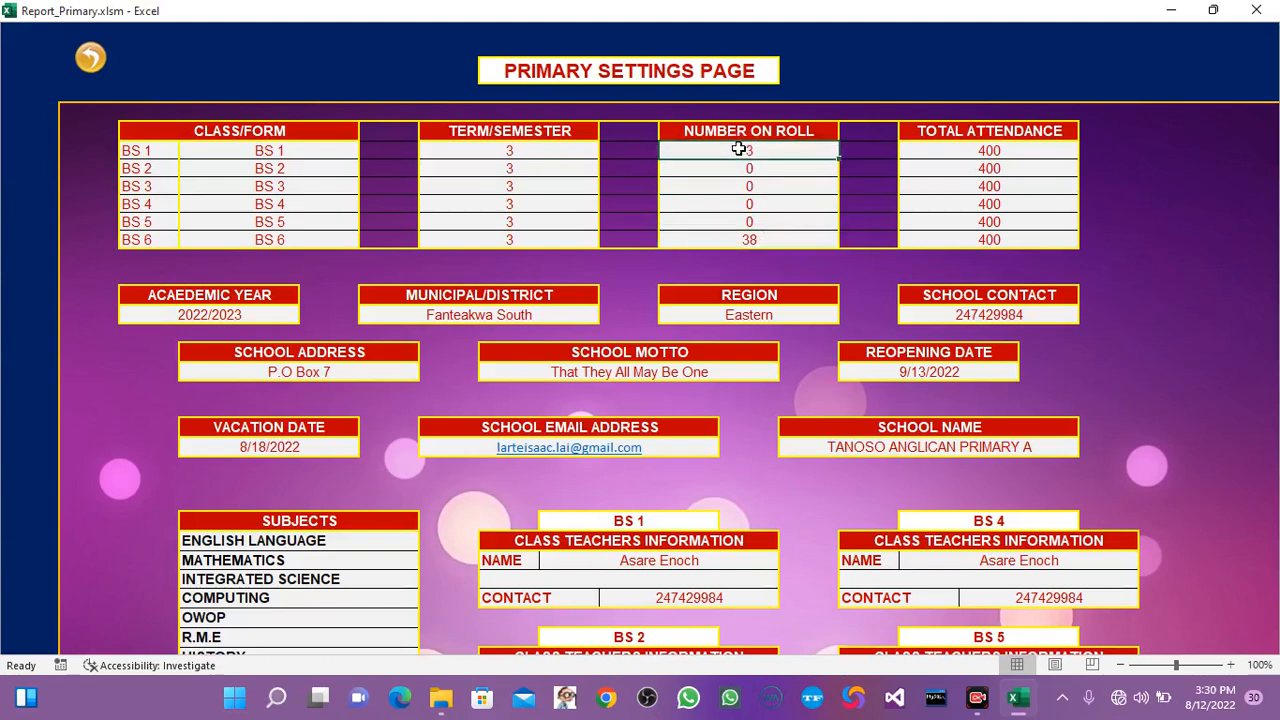
pyautogui.click(90, 57)
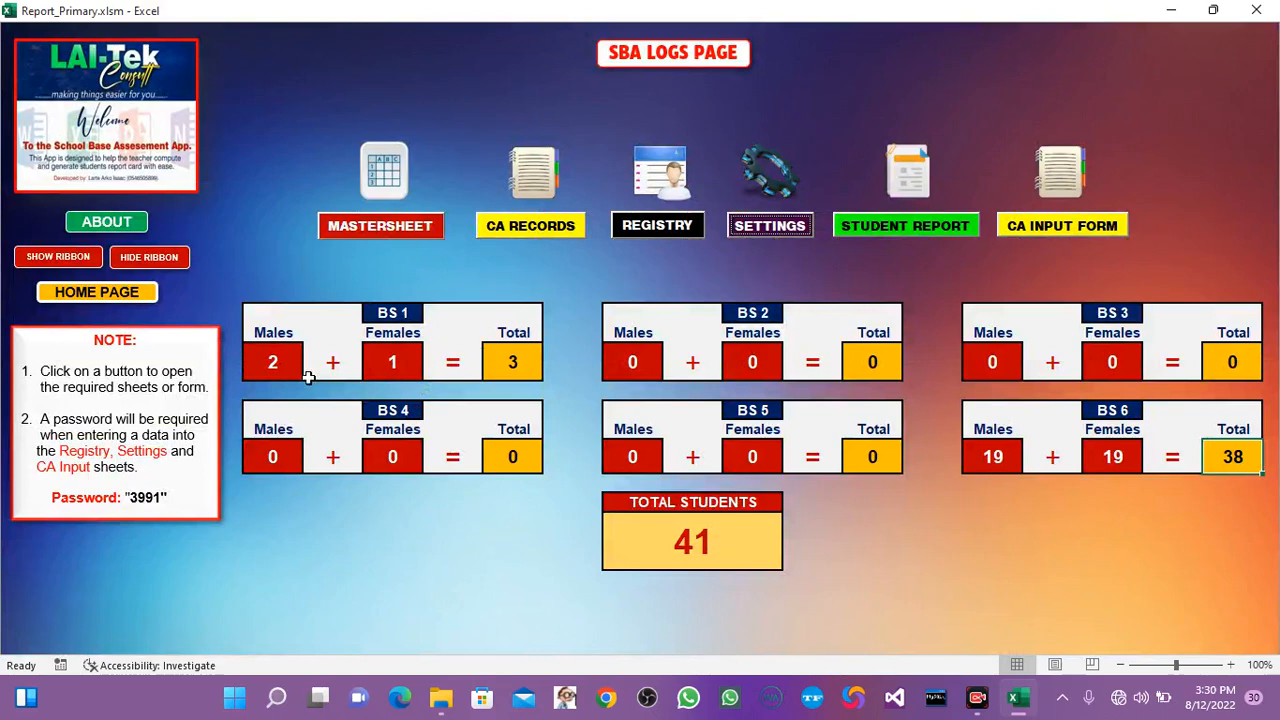
# Reopen the primary settings page, set the total attendance for BS 1 to 250, and return to the SBA logs page.
pyautogui.click(514, 363)
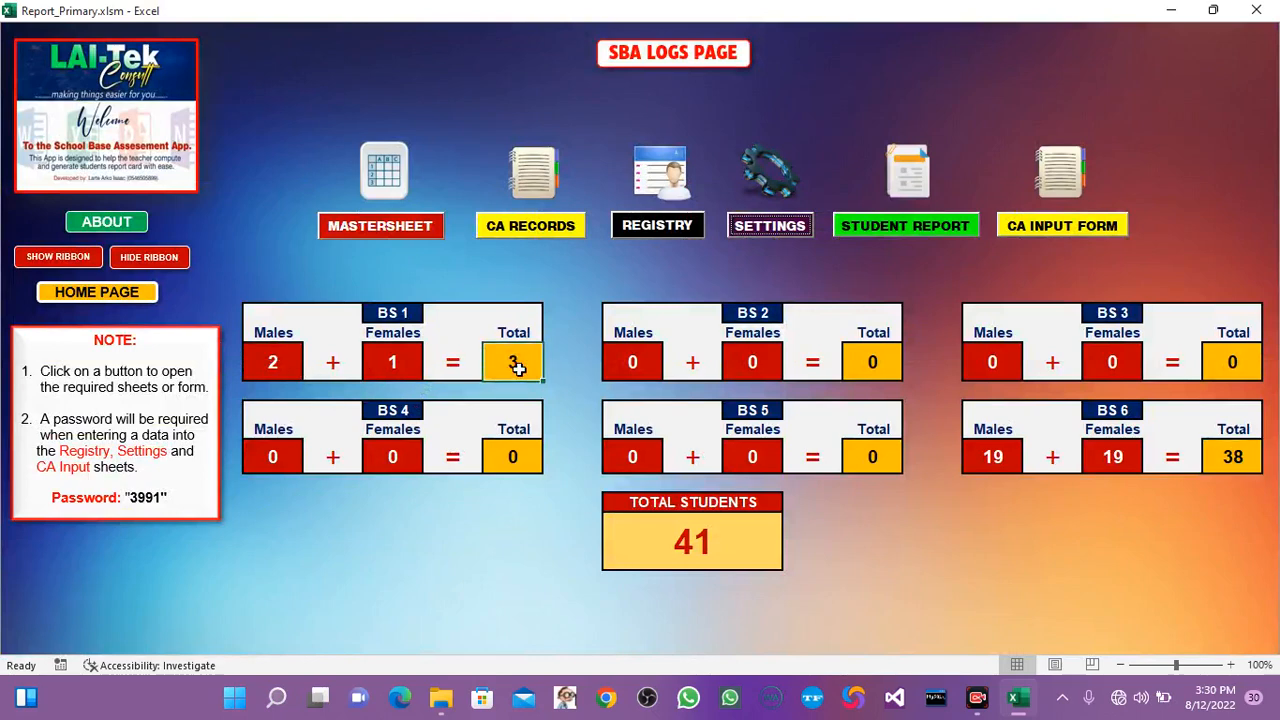
pyautogui.click(743, 228)
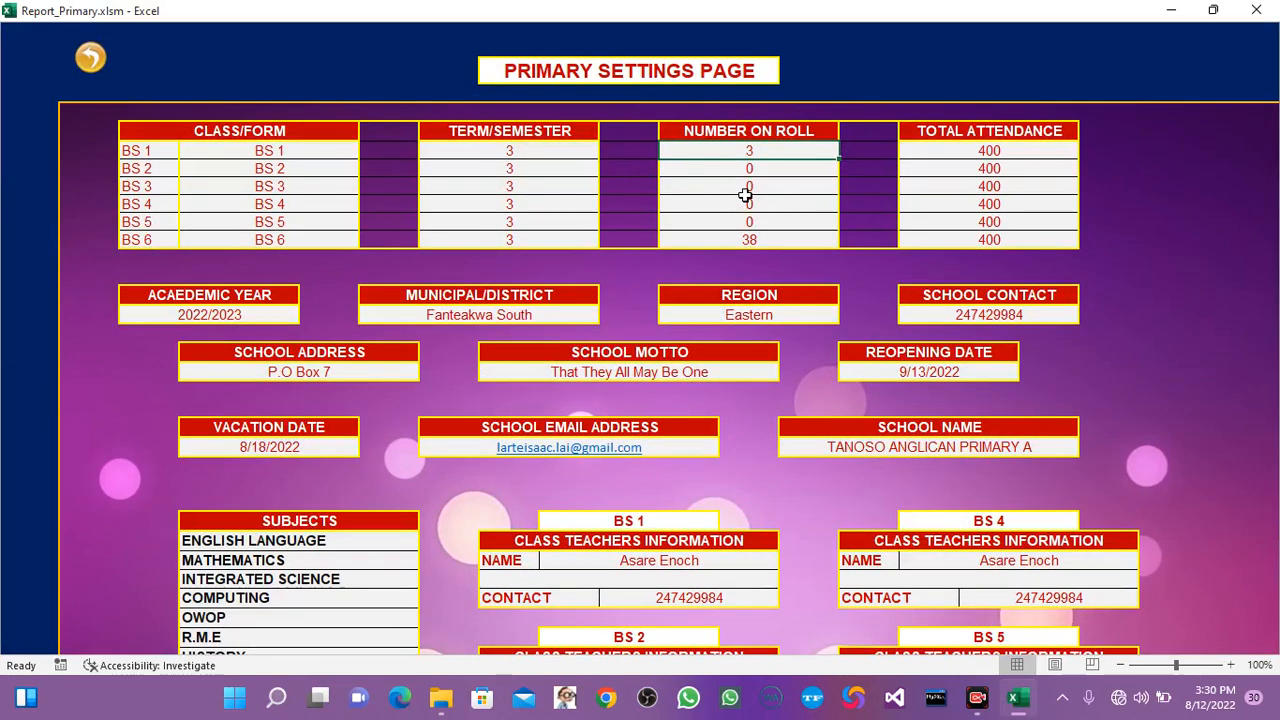
pyautogui.click(1009, 148)
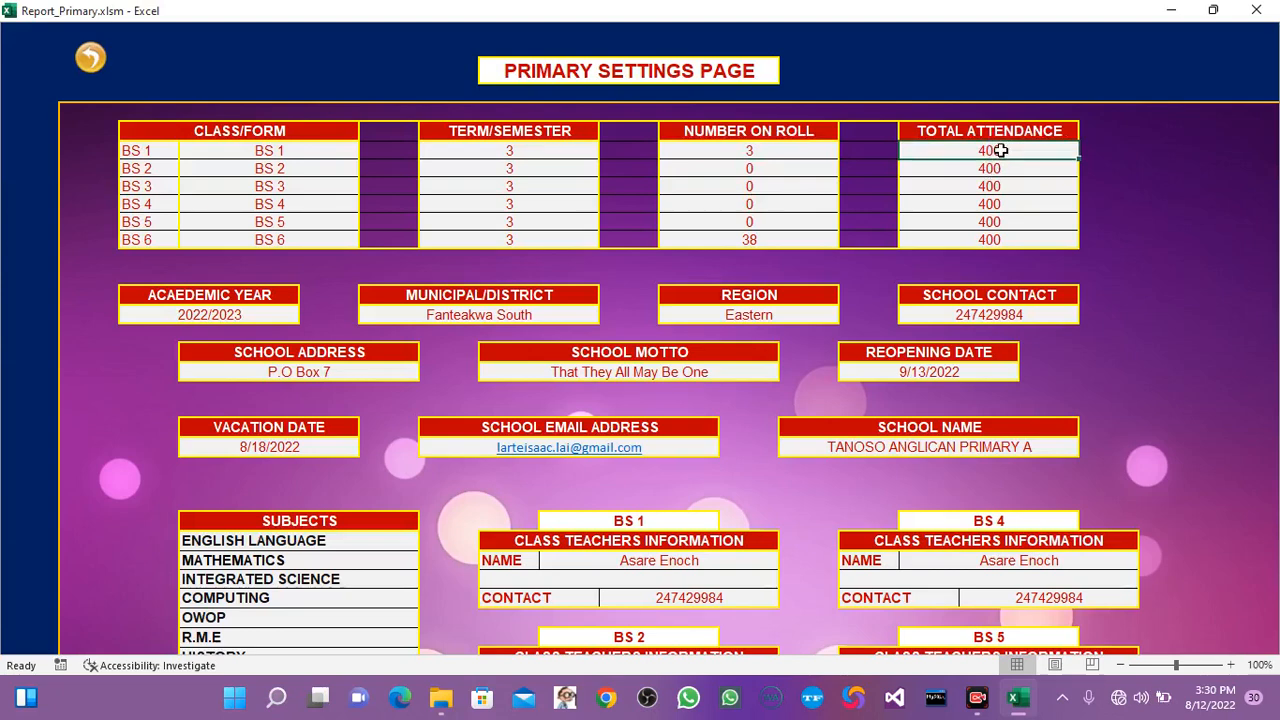
pyautogui.write('2')
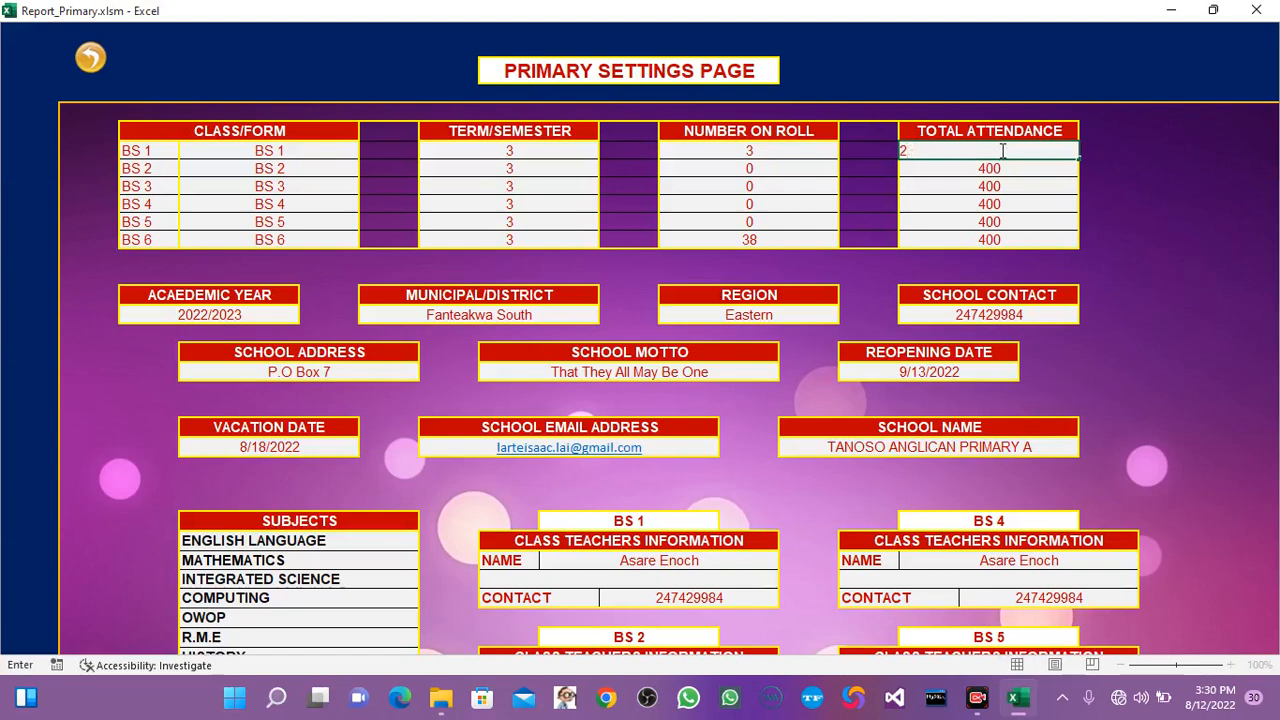
pyautogui.write('50')
pyautogui.press('Return')
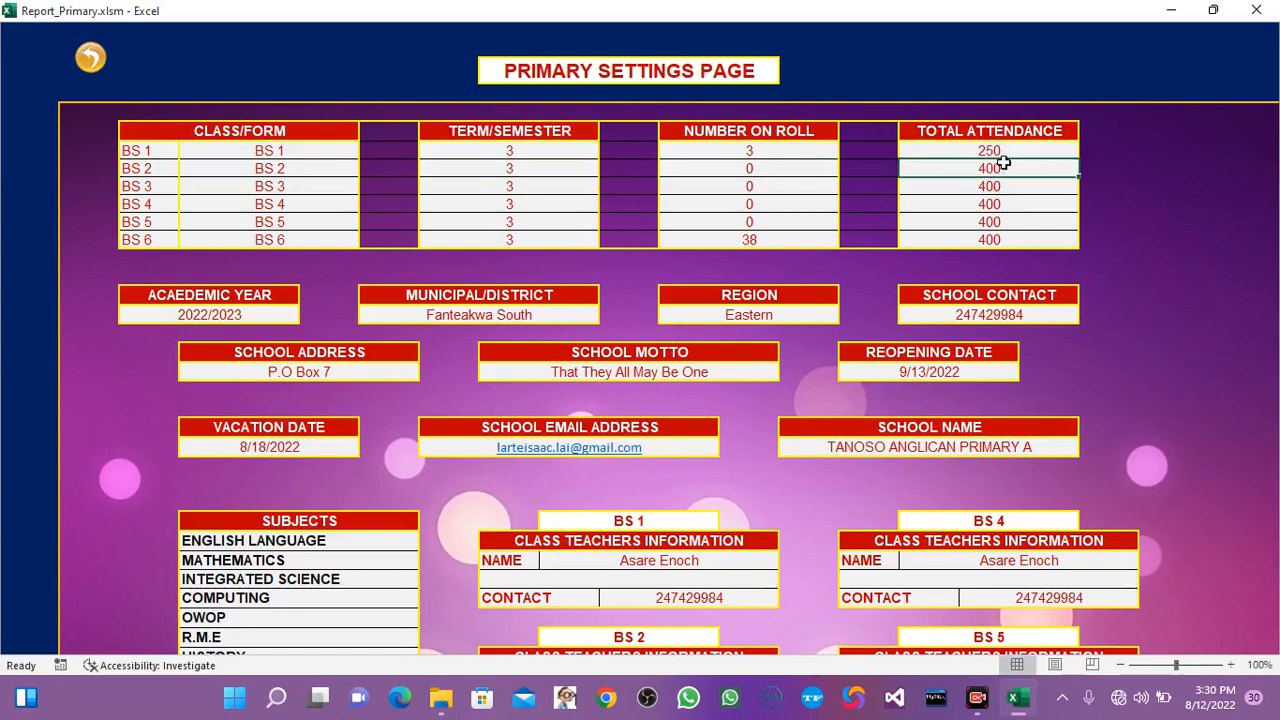
pyautogui.click(90, 57)
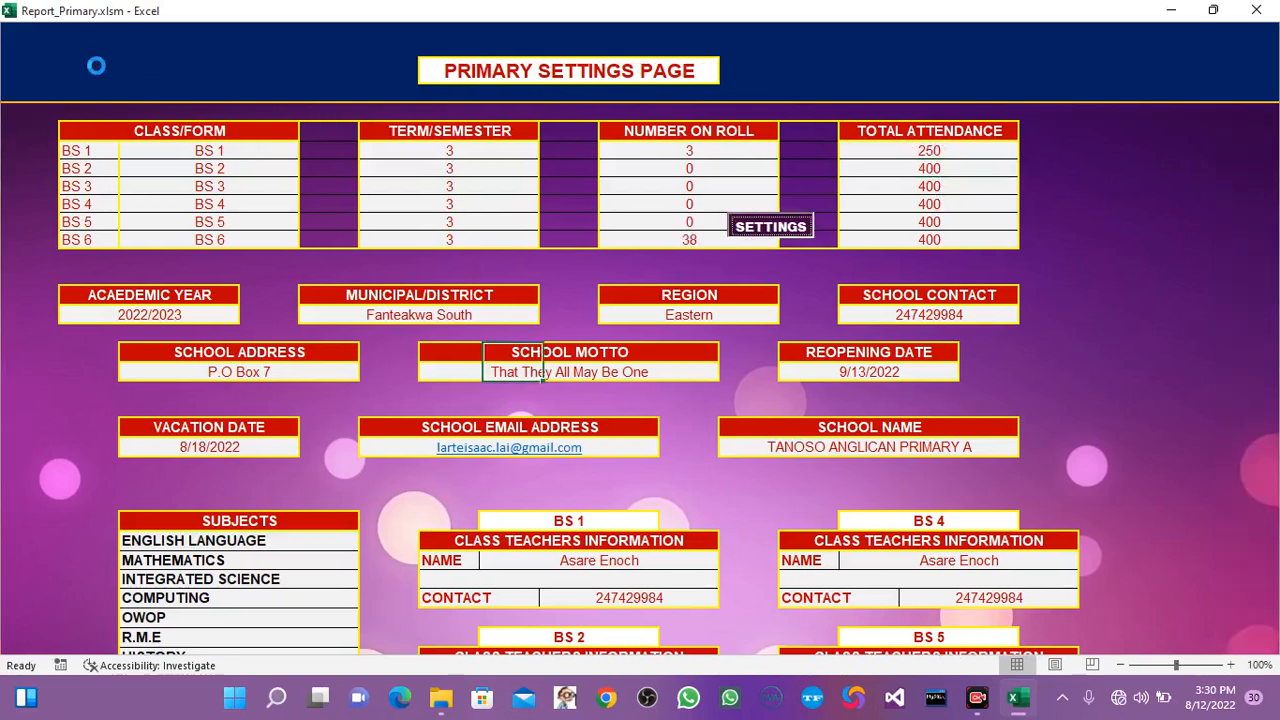
# Open the BS 1 master sheet from the logs page to check its end columns, and return to the SBA logs page.
pyautogui.click(383, 228)
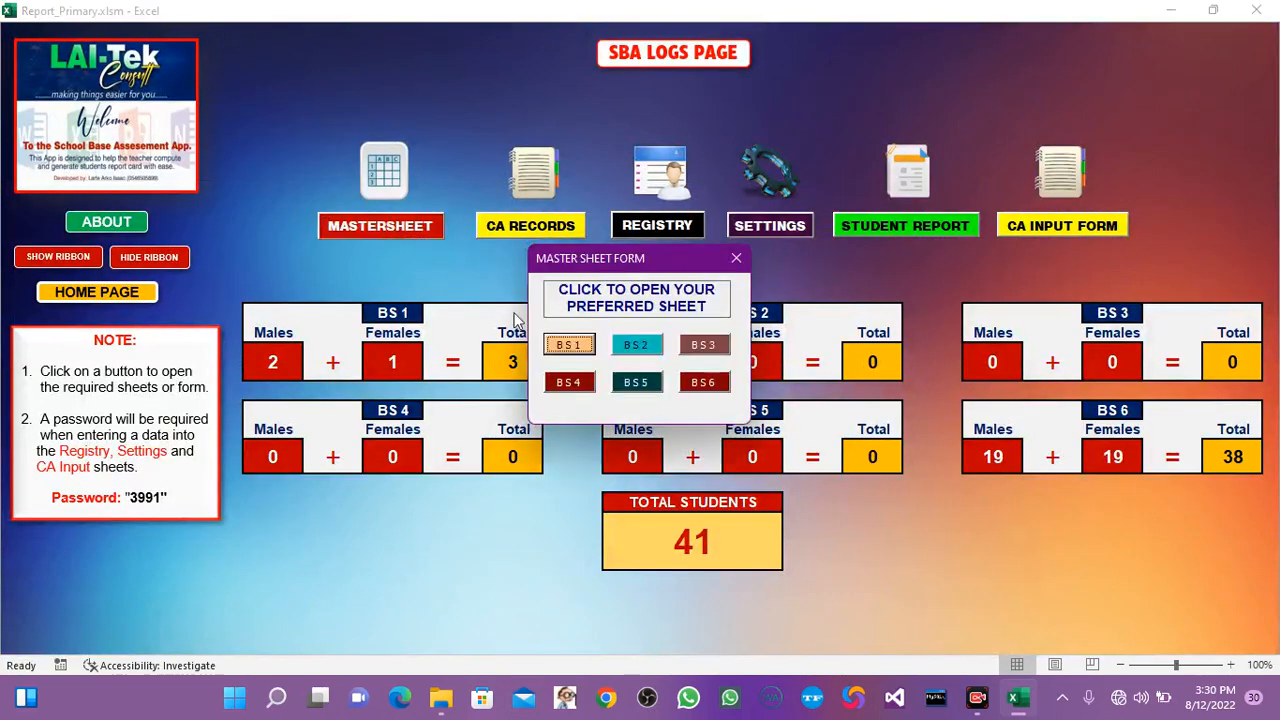
pyautogui.click(569, 346)
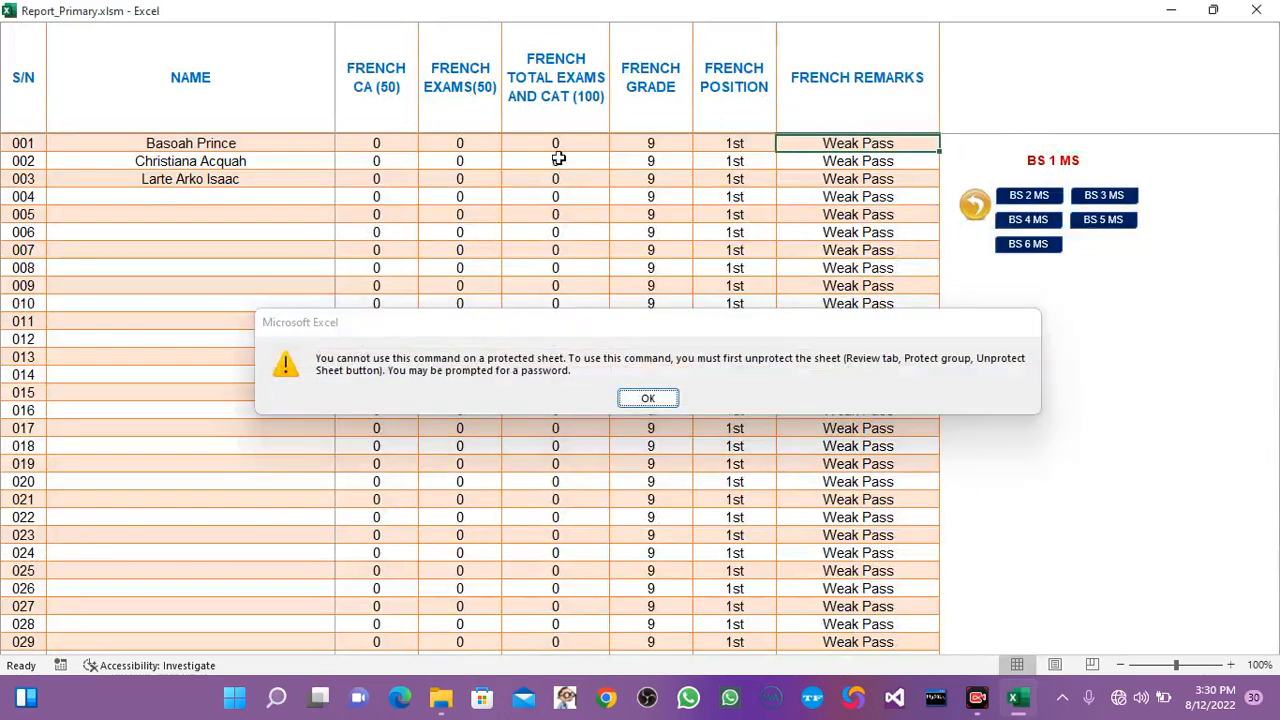
pyautogui.press('Return')
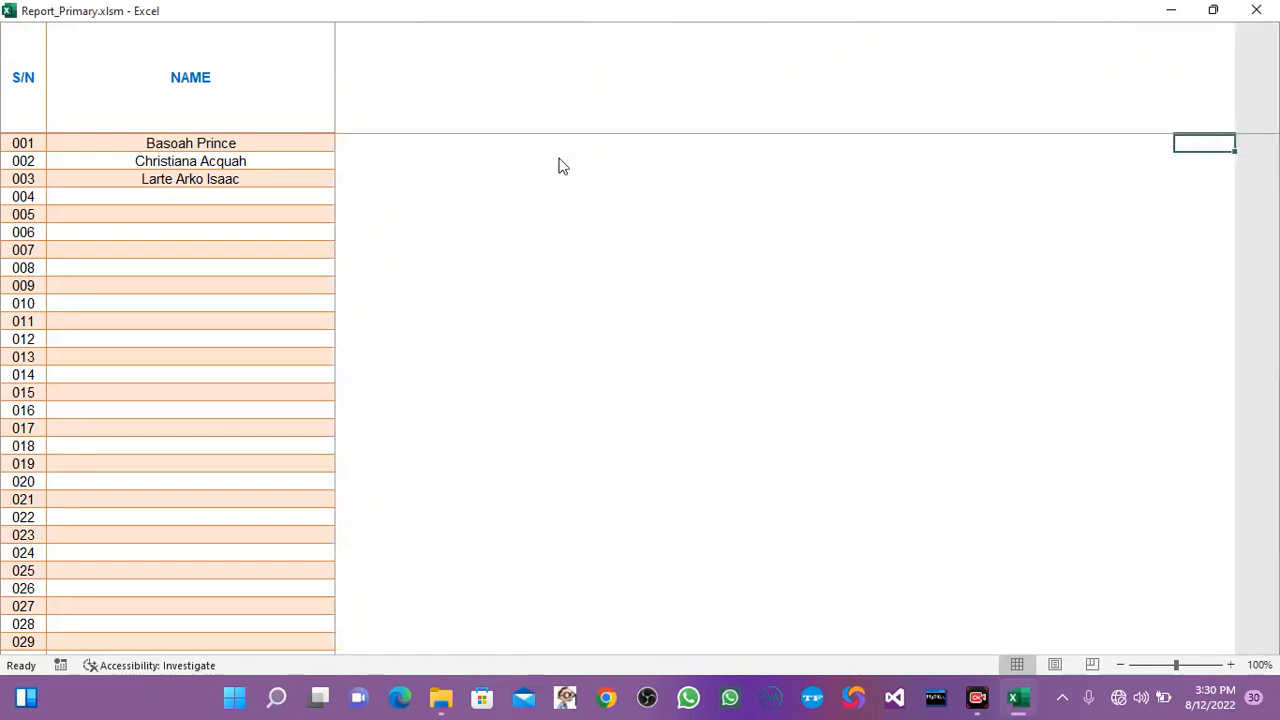
pyautogui.click(542, 197)
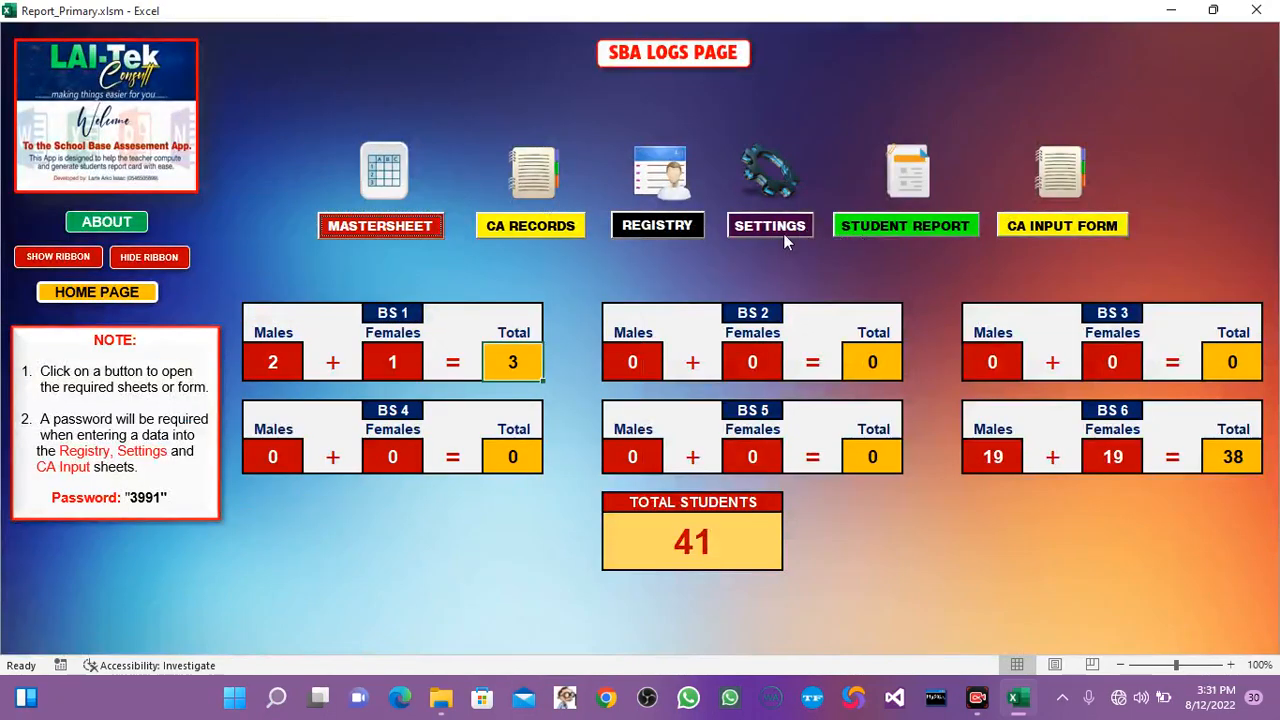
# Open the student report selection from the SBA logs page.
pyautogui.click(883, 226)
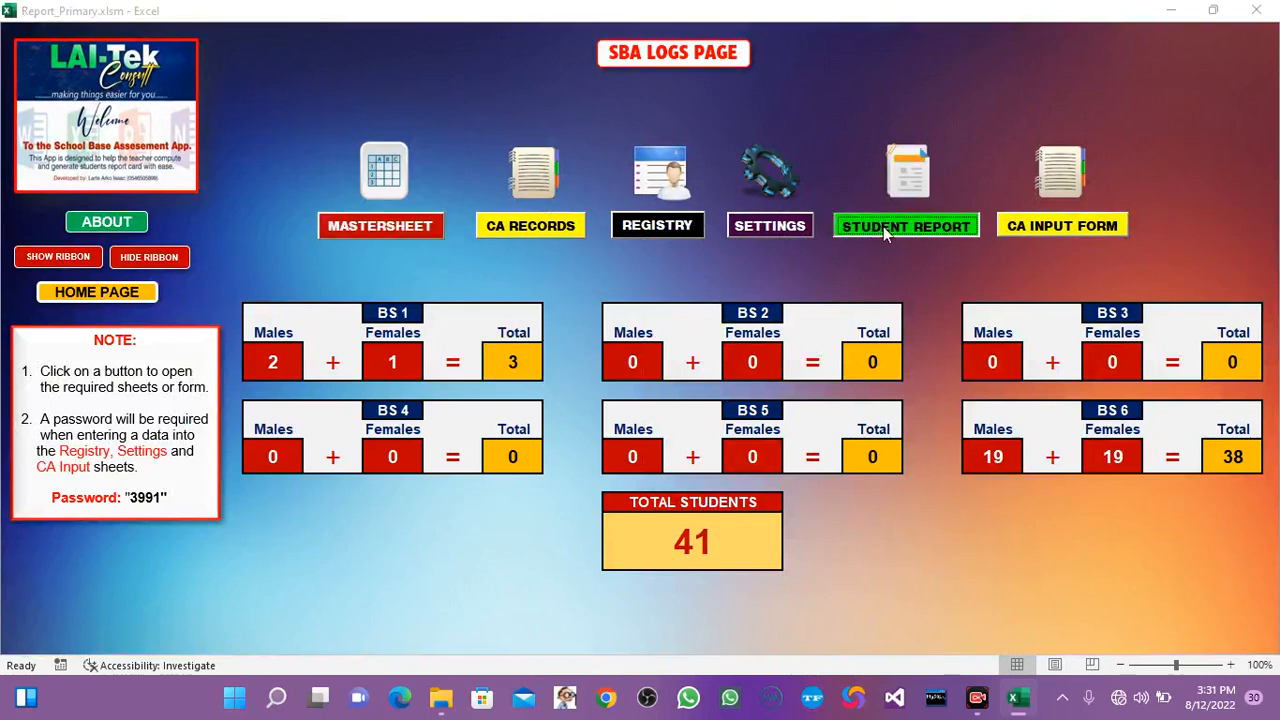
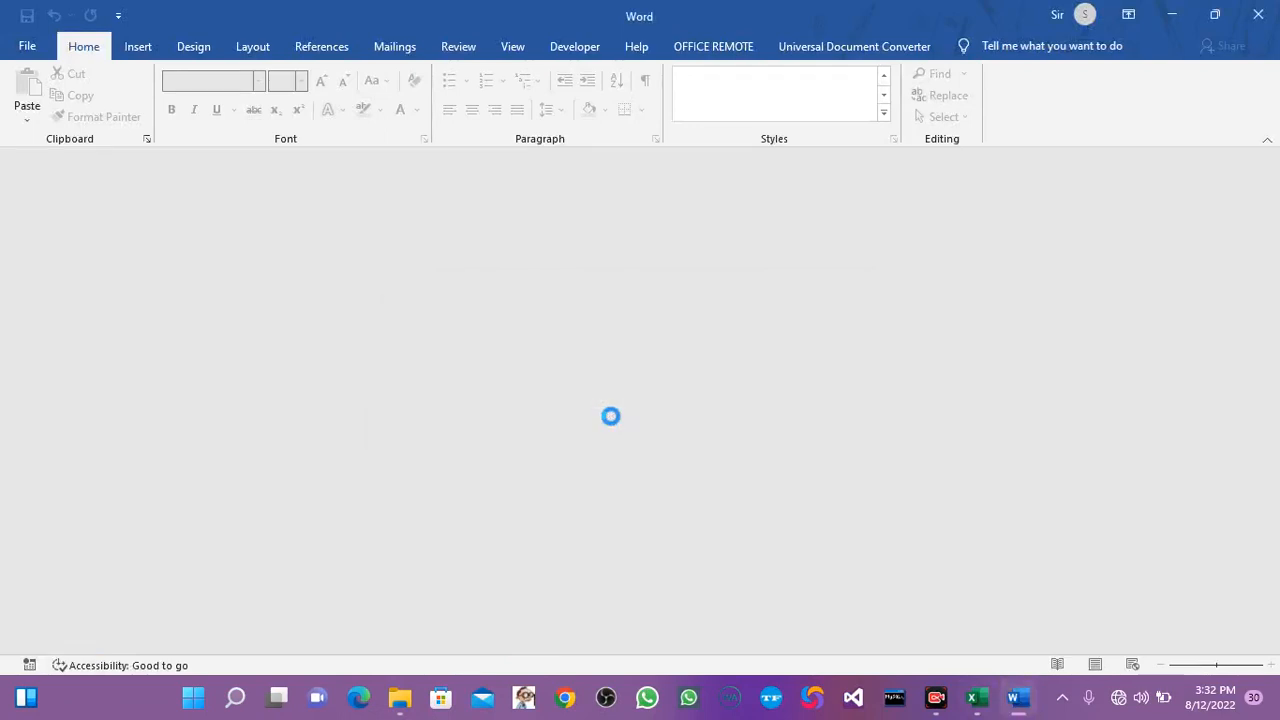
# Bring up the BS1 report document in Word and review it from the school header down to the signature lines.
pyautogui.click(977, 697)
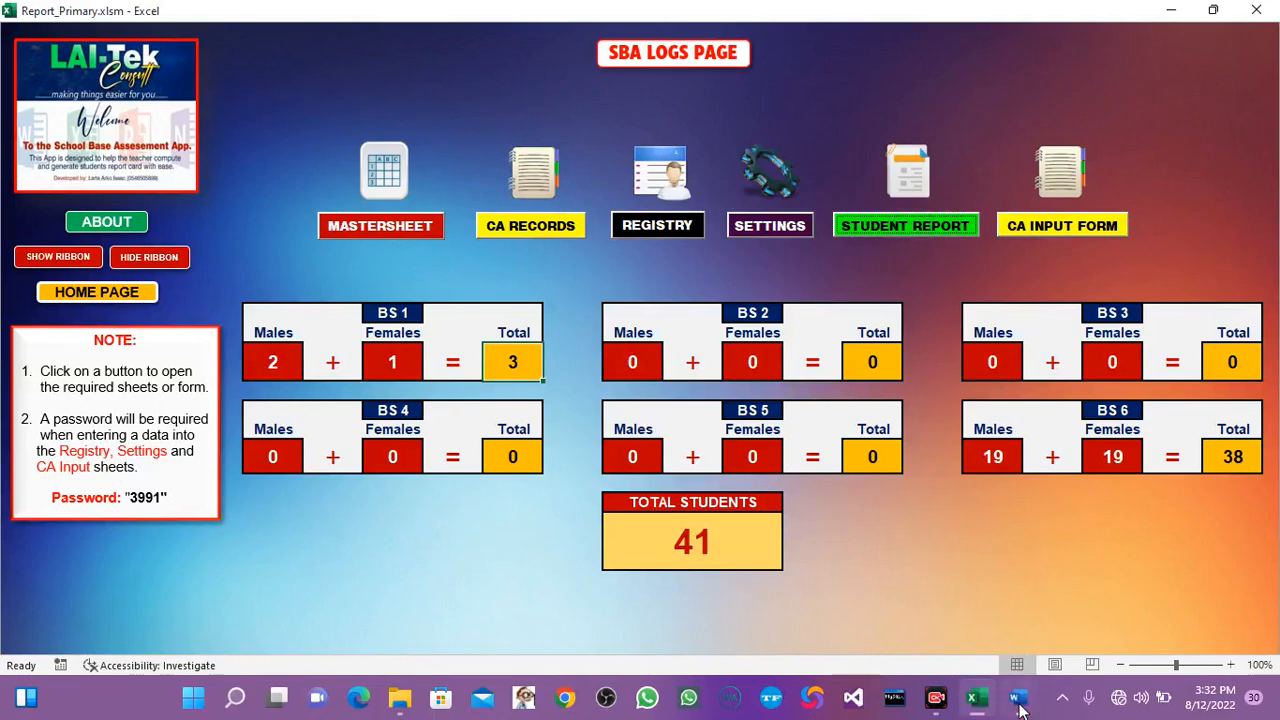
pyautogui.moveTo(1016, 697)
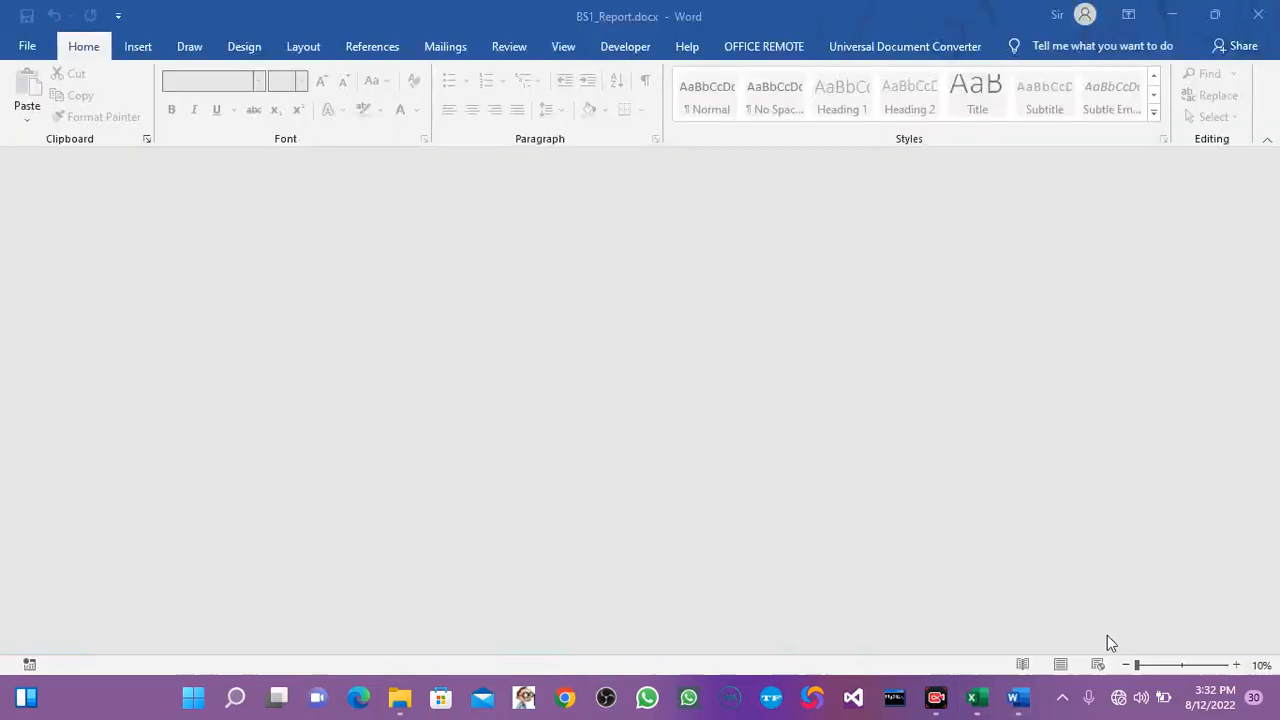
pyautogui.click(1107, 635)
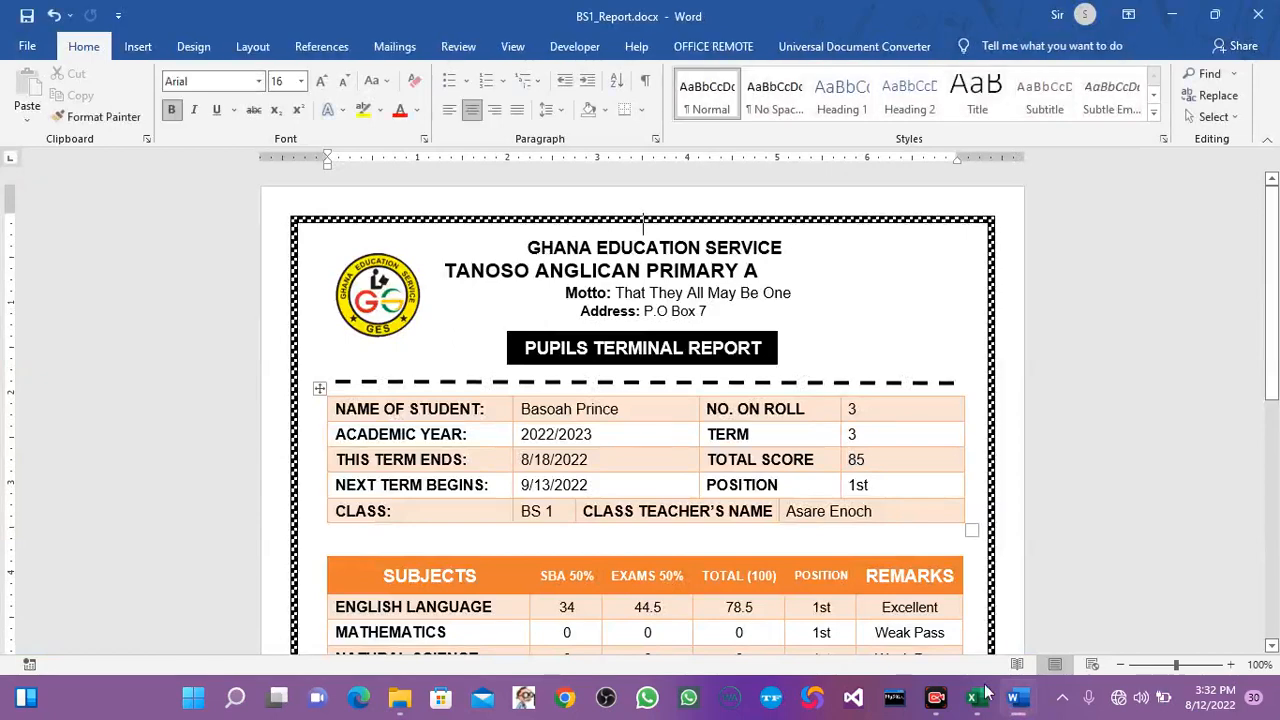
pyautogui.moveTo(1015, 708)
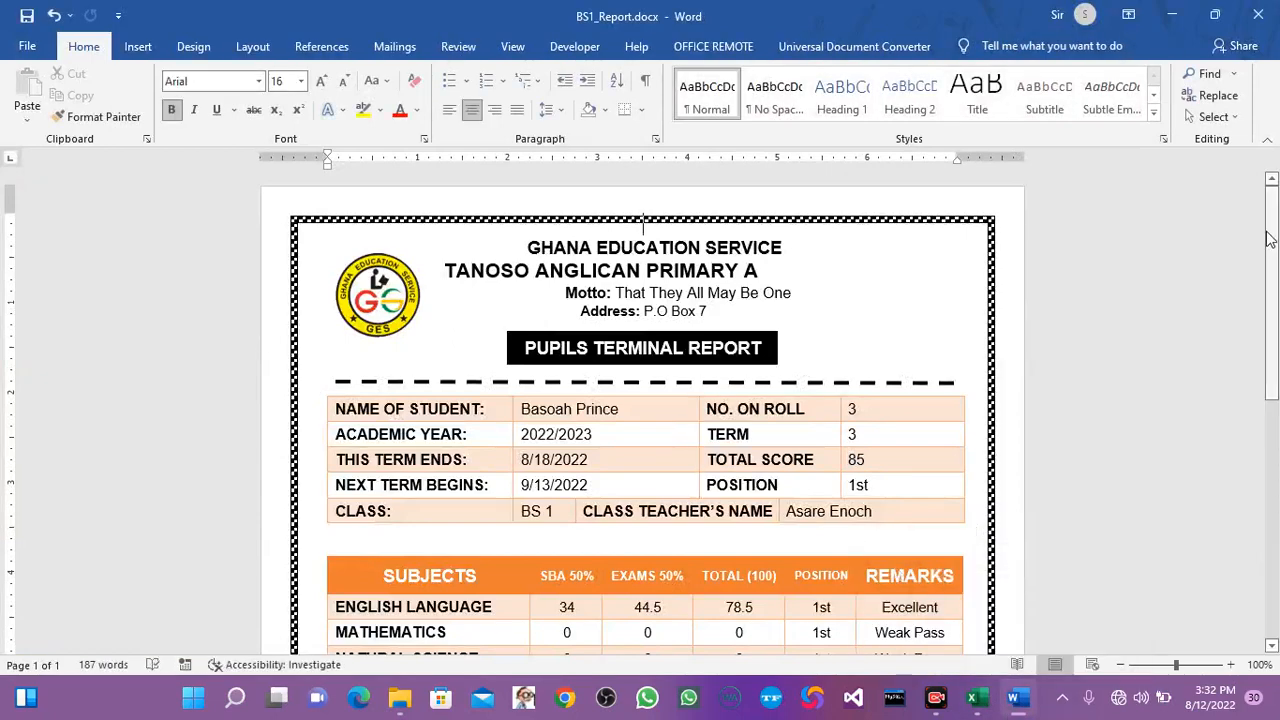
pyautogui.moveTo(1272, 250); pyautogui.dragTo(1275, 415)
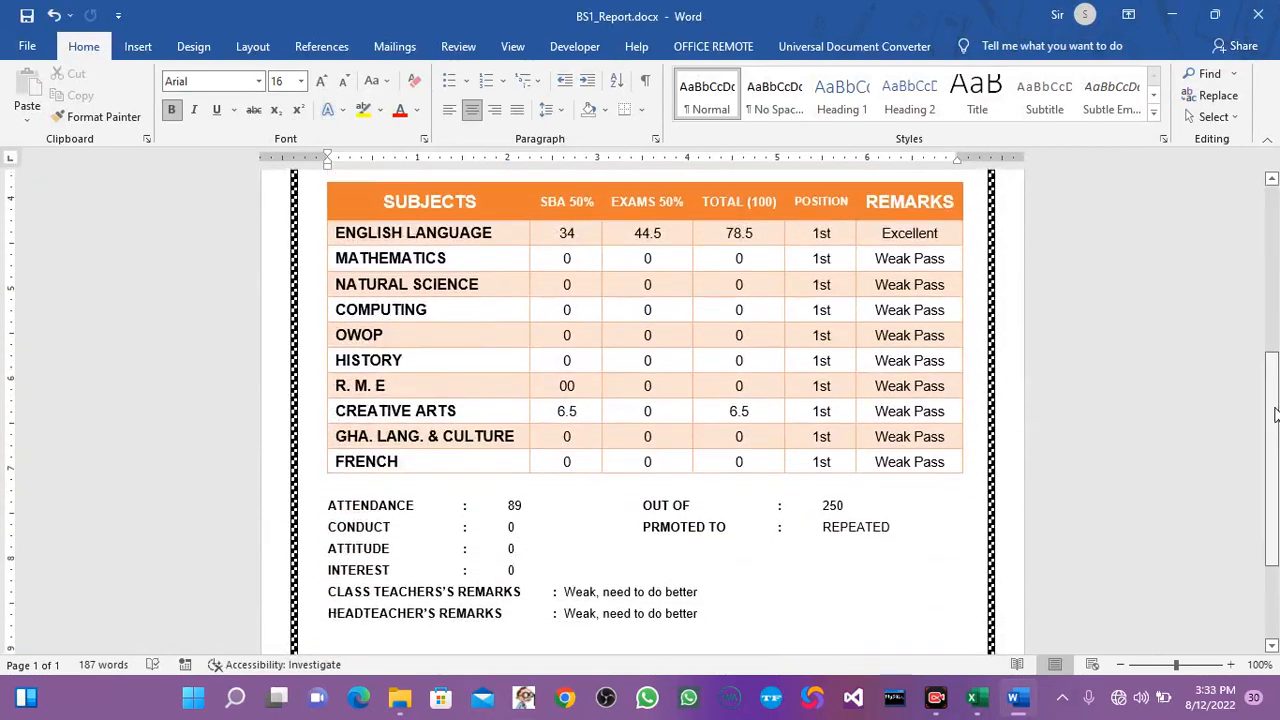
pyautogui.moveTo(1275, 415); pyautogui.dragTo(1275, 508)
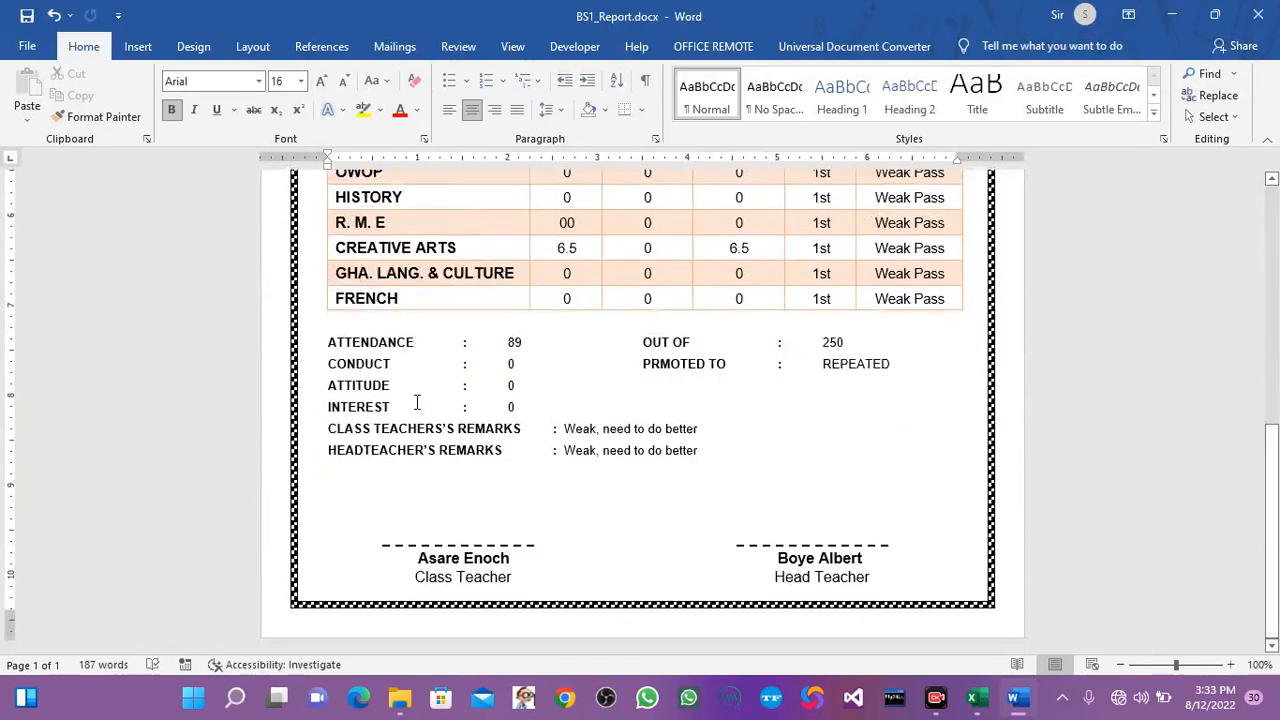
# Set the attendance-to-remarks block to font size 11, and realign the colons in the attendance and promotion lines.
pyautogui.moveTo(328, 348); pyautogui.dragTo(702, 463)
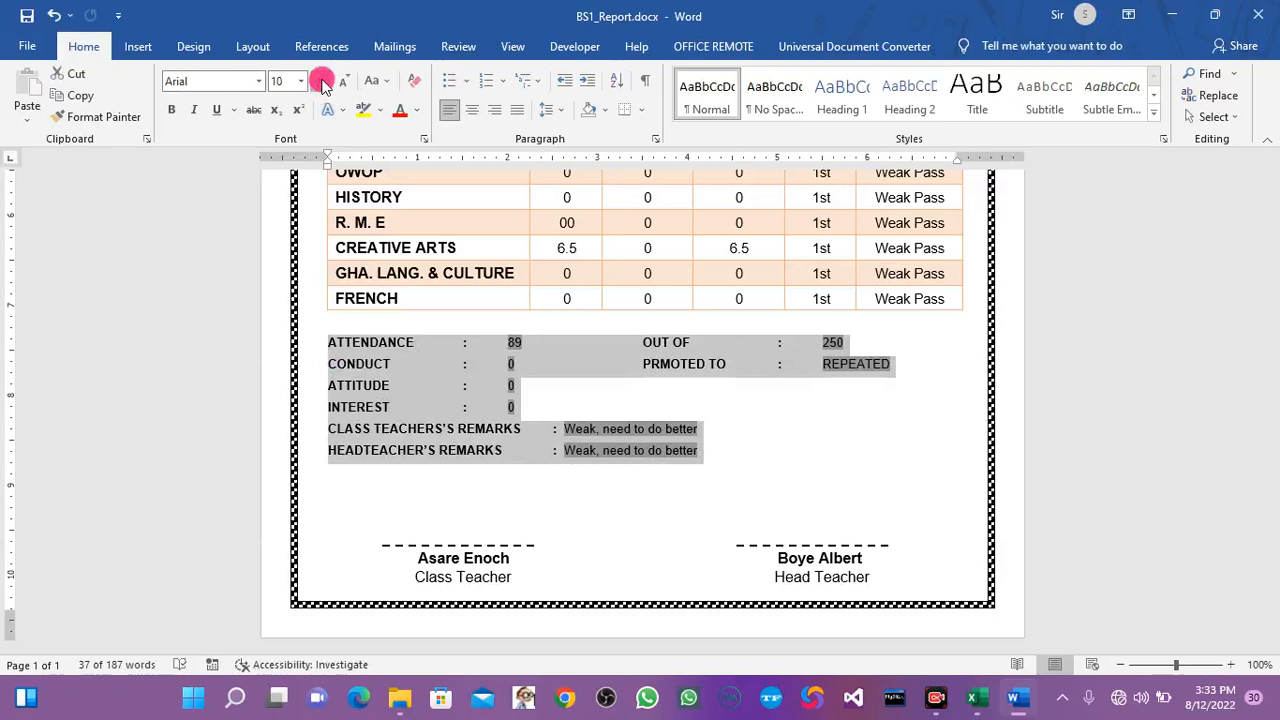
pyautogui.click(322, 82)
pyautogui.click(507, 342)
pyautogui.press('BackSpace')
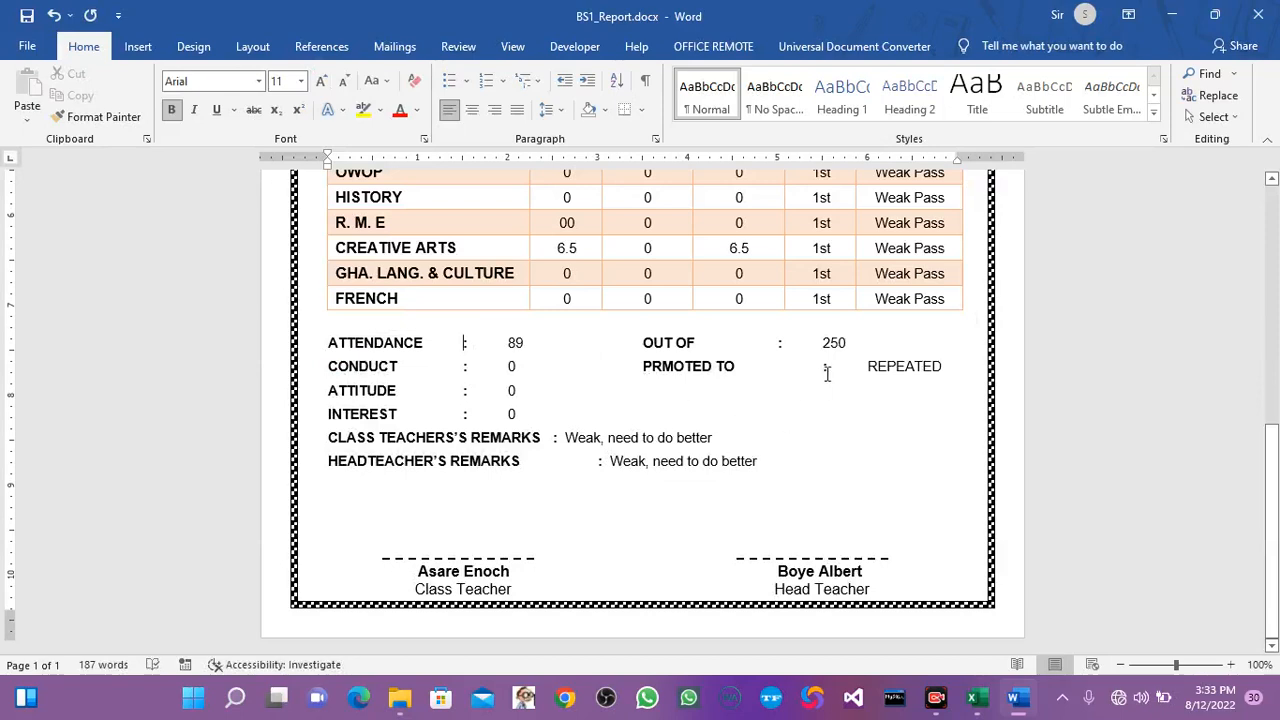
pyautogui.click(827, 373)
pyautogui.press('BackSpace')
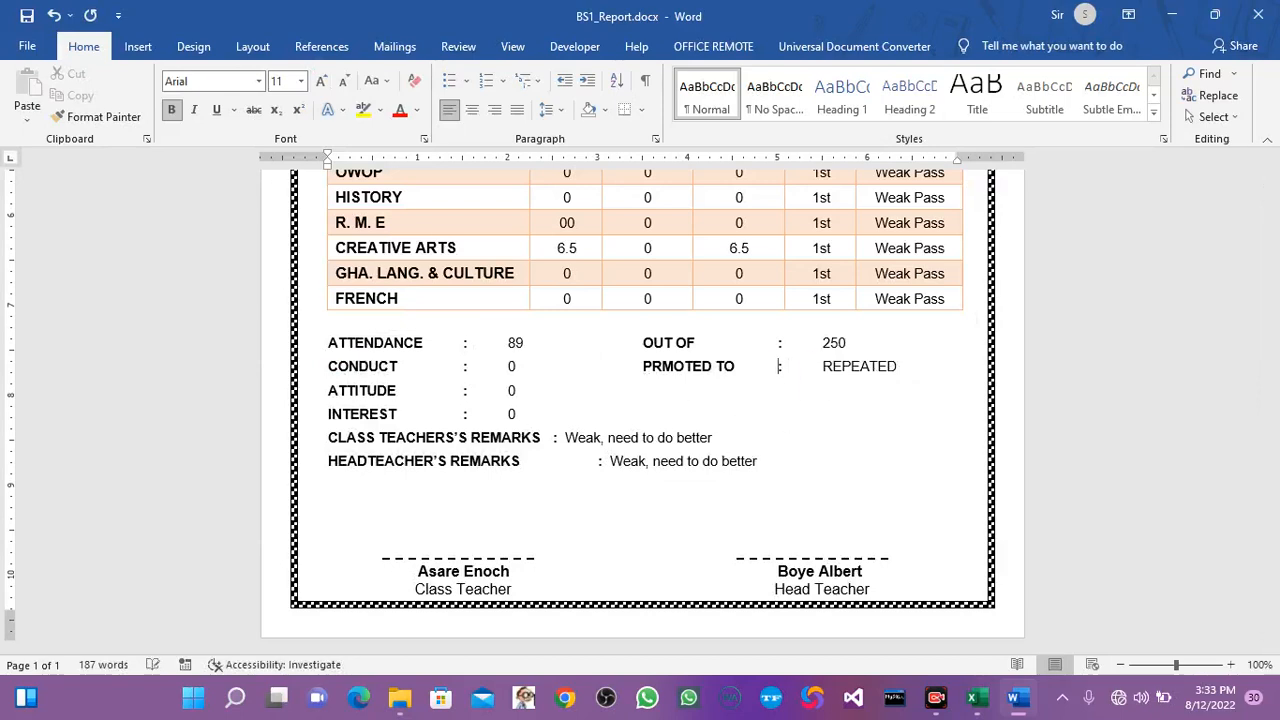
# Realign the headteacher's remarks colon with the class teacher's line, and delete a blank line above the signatures.
pyautogui.click(551, 438)
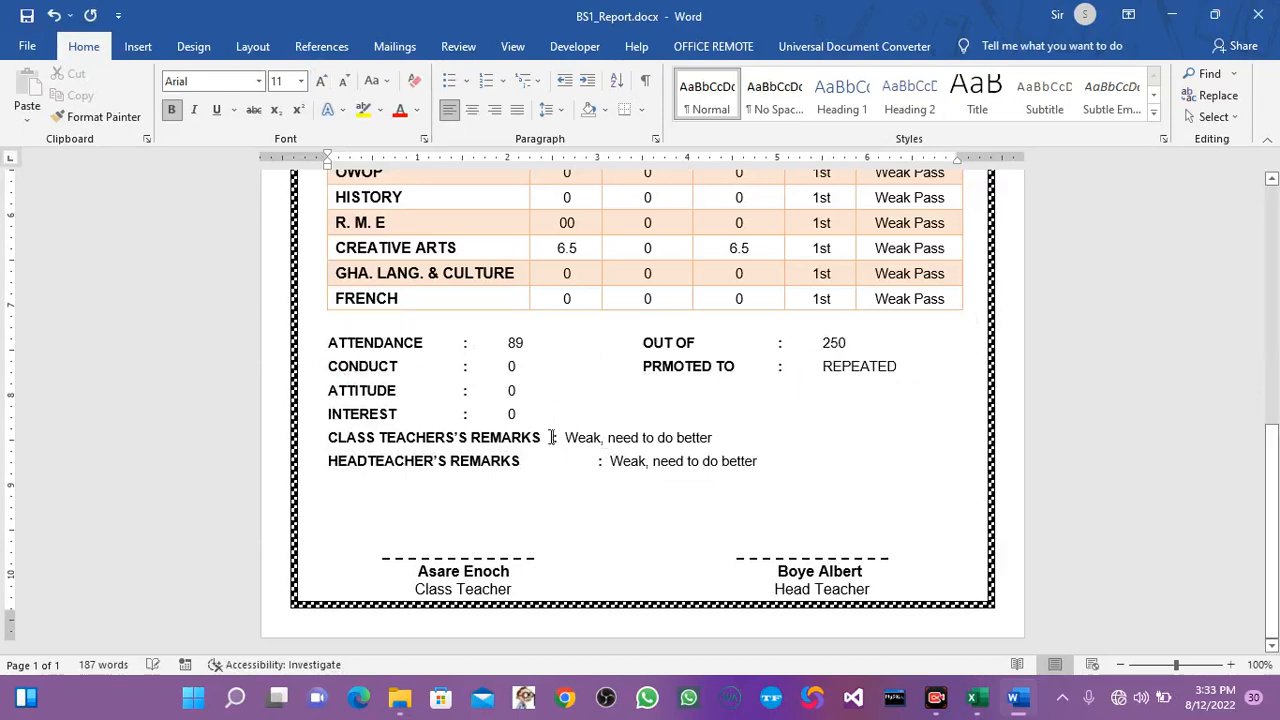
pyautogui.click(593, 461)
pyautogui.press('BackSpace')
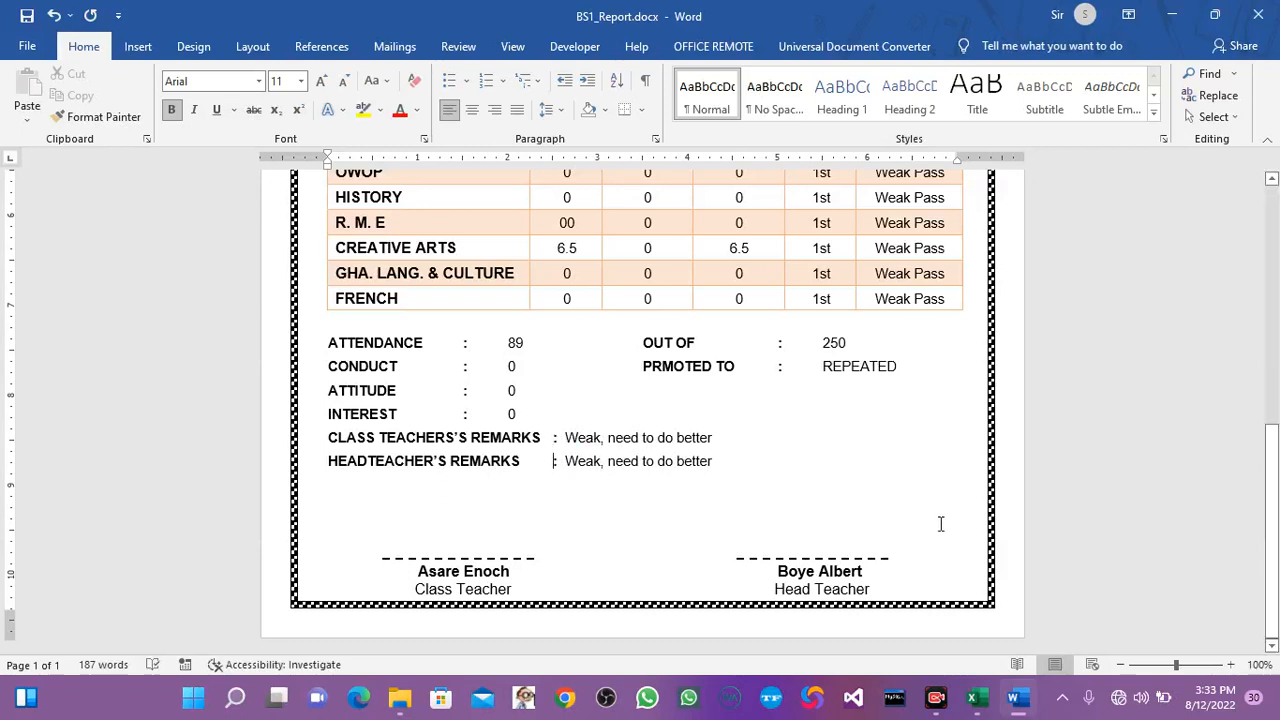
pyautogui.click(494, 520)
pyautogui.press('BackSpace')
# Preview the mail merge results for records 1 to 3 of the BS1 report and return to the first record.
pyautogui.moveTo(1277, 510); pyautogui.dragTo(1277, 272)
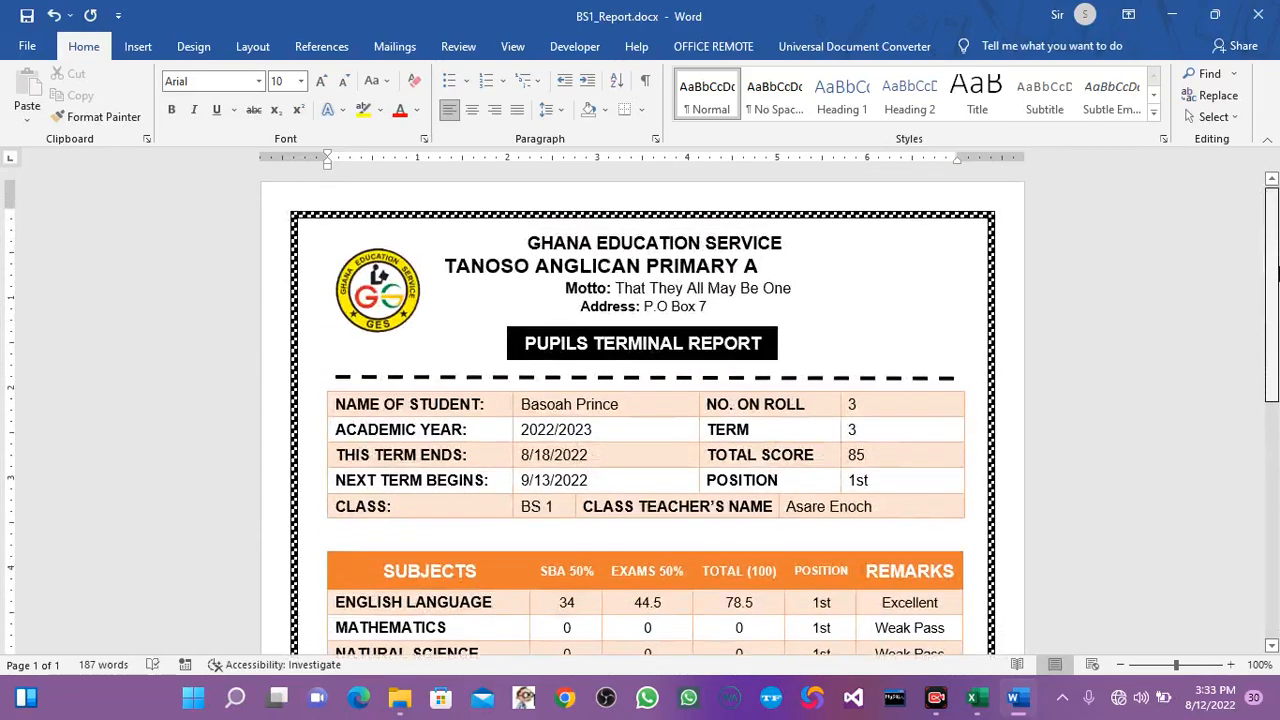
pyautogui.click(394, 47)
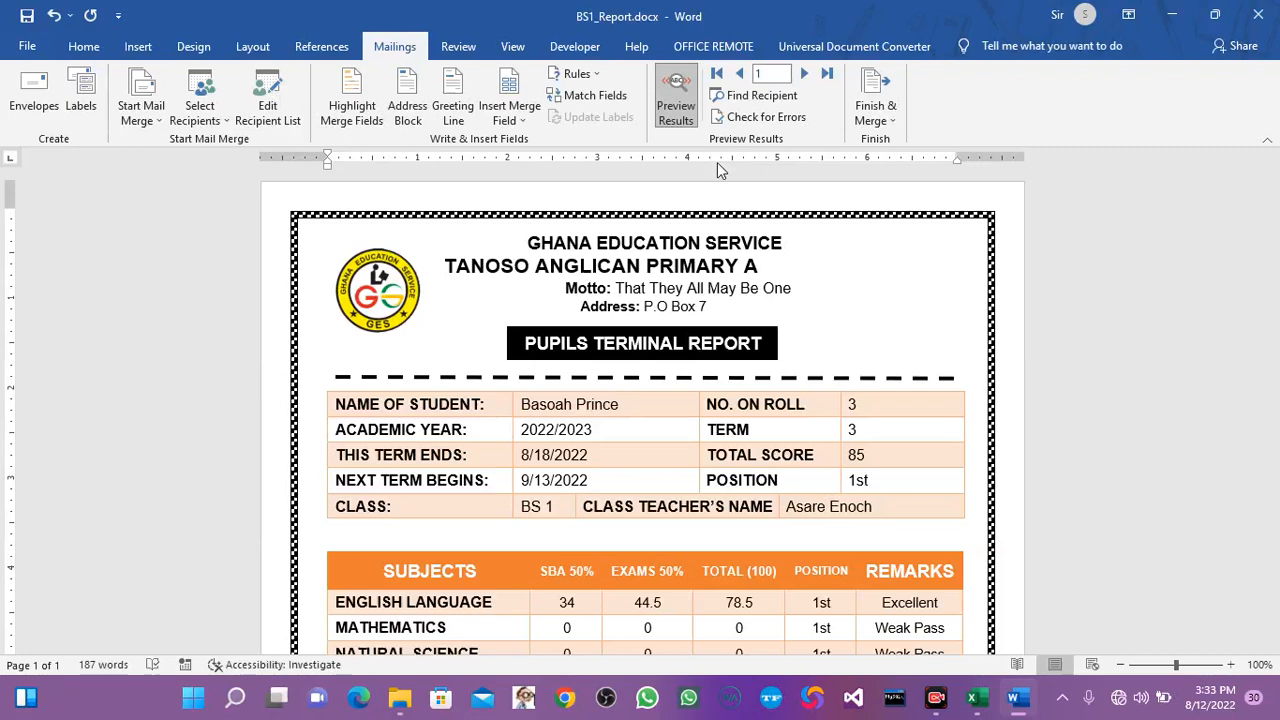
pyautogui.click(805, 76)
pyautogui.click(808, 79)
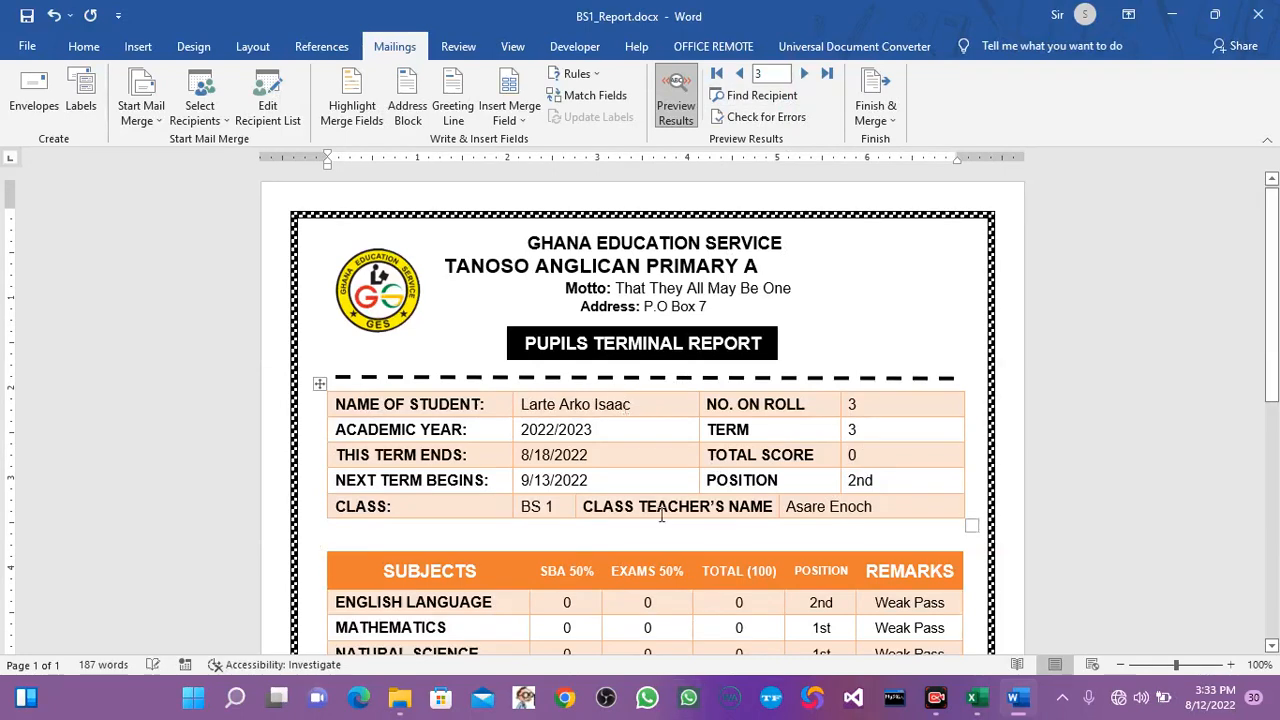
pyautogui.click(740, 73)
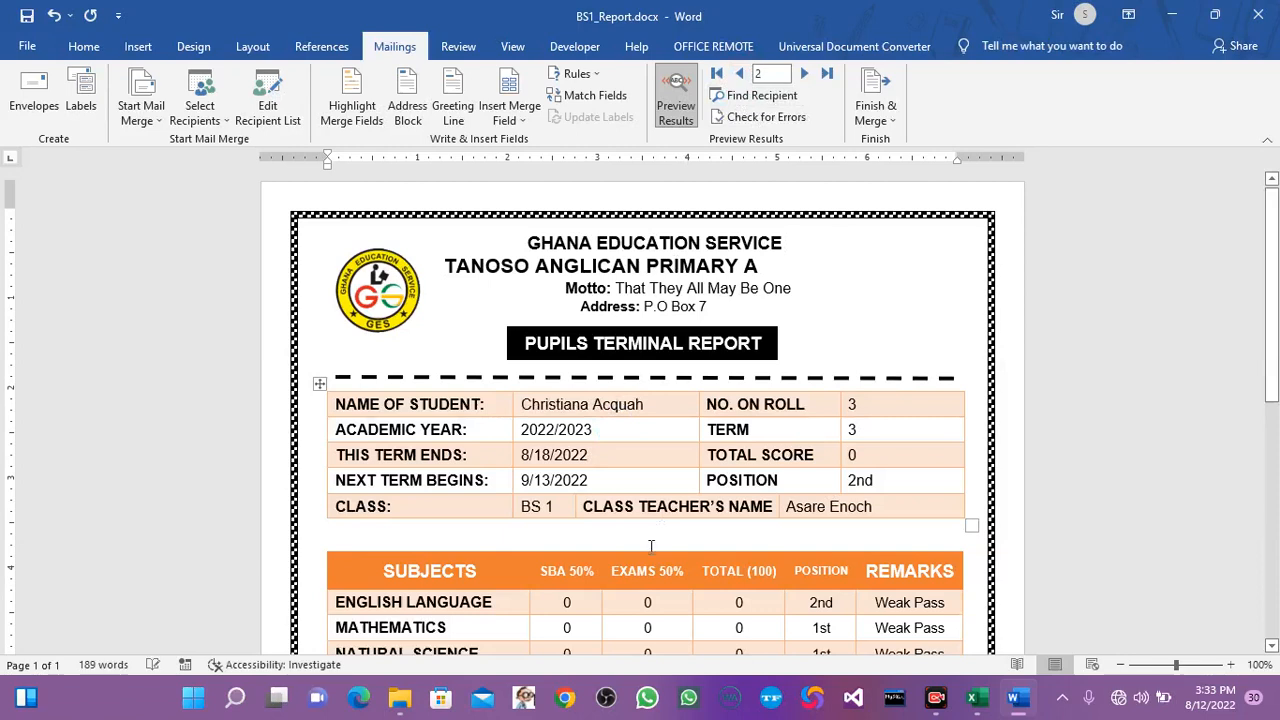
pyautogui.click(738, 74)
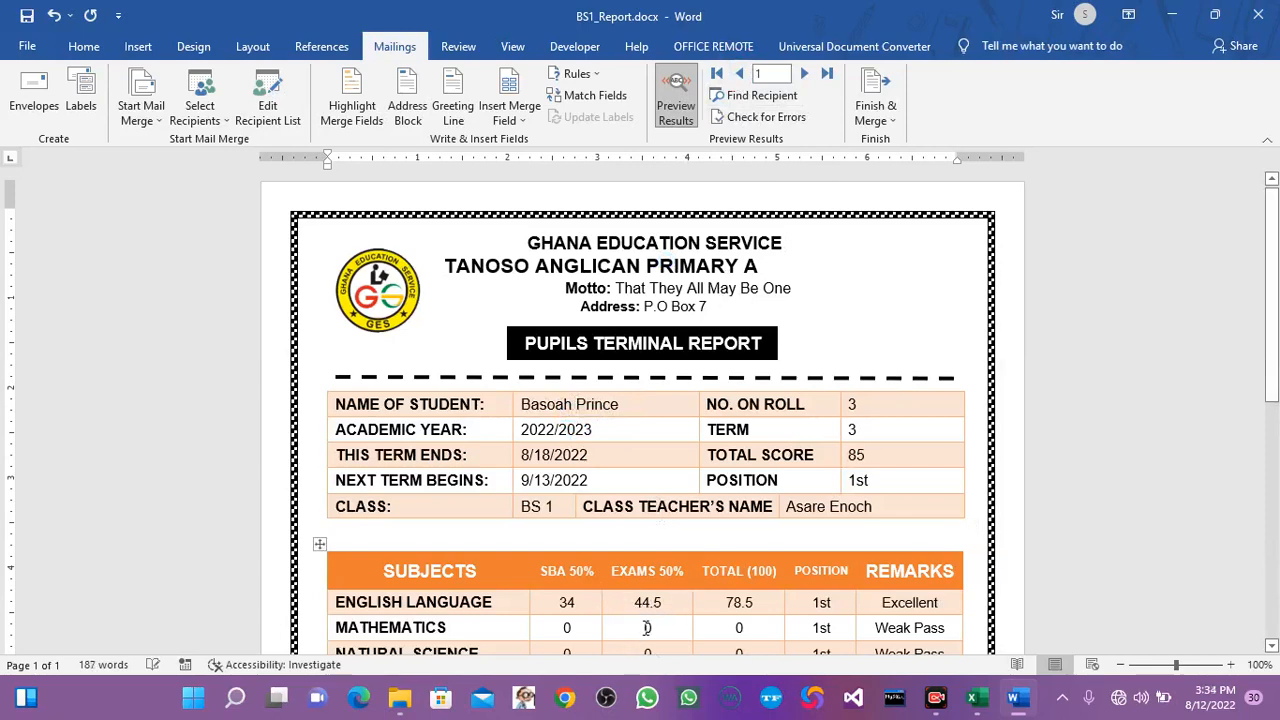
pyautogui.moveTo(1271, 371)
pyautogui.mouseDown()
pyautogui.moveTo(1275, 435)
pyautogui.moveTo(1275, 380)
pyautogui.mouseUp()
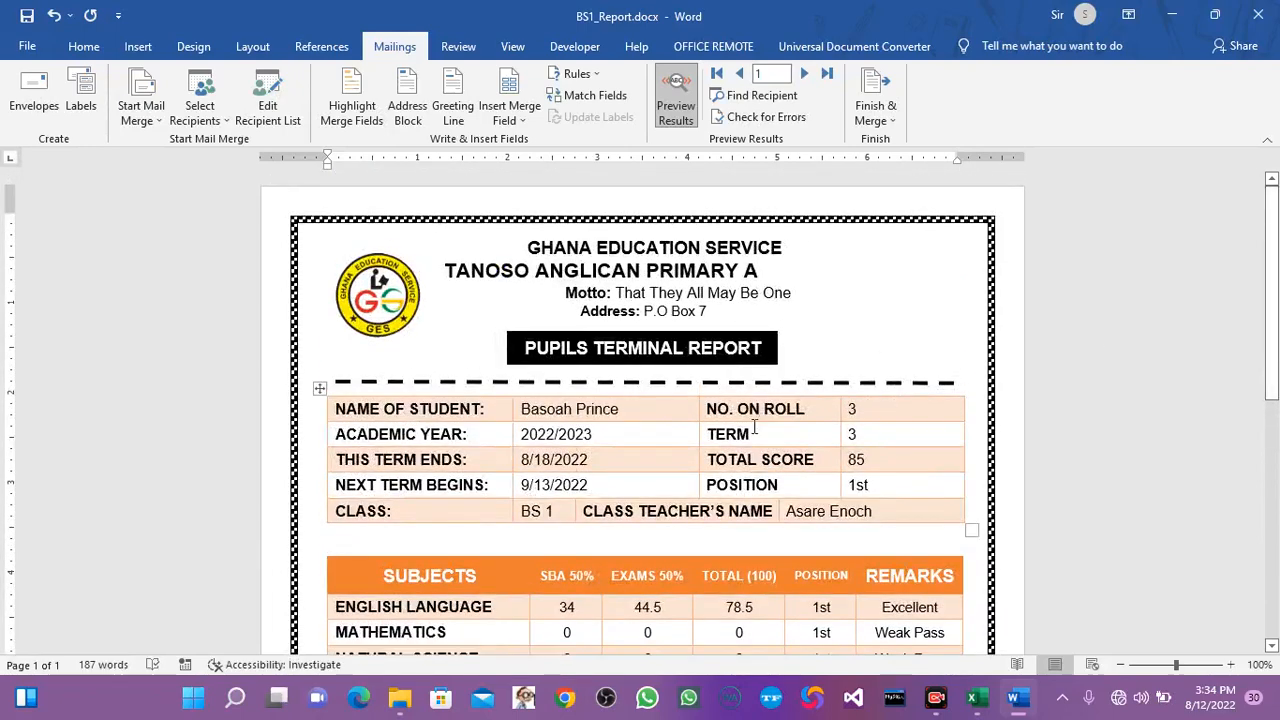
# Finish the mail merge by generating individual reports for all three pupils in a new document.
pyautogui.click(882, 120)
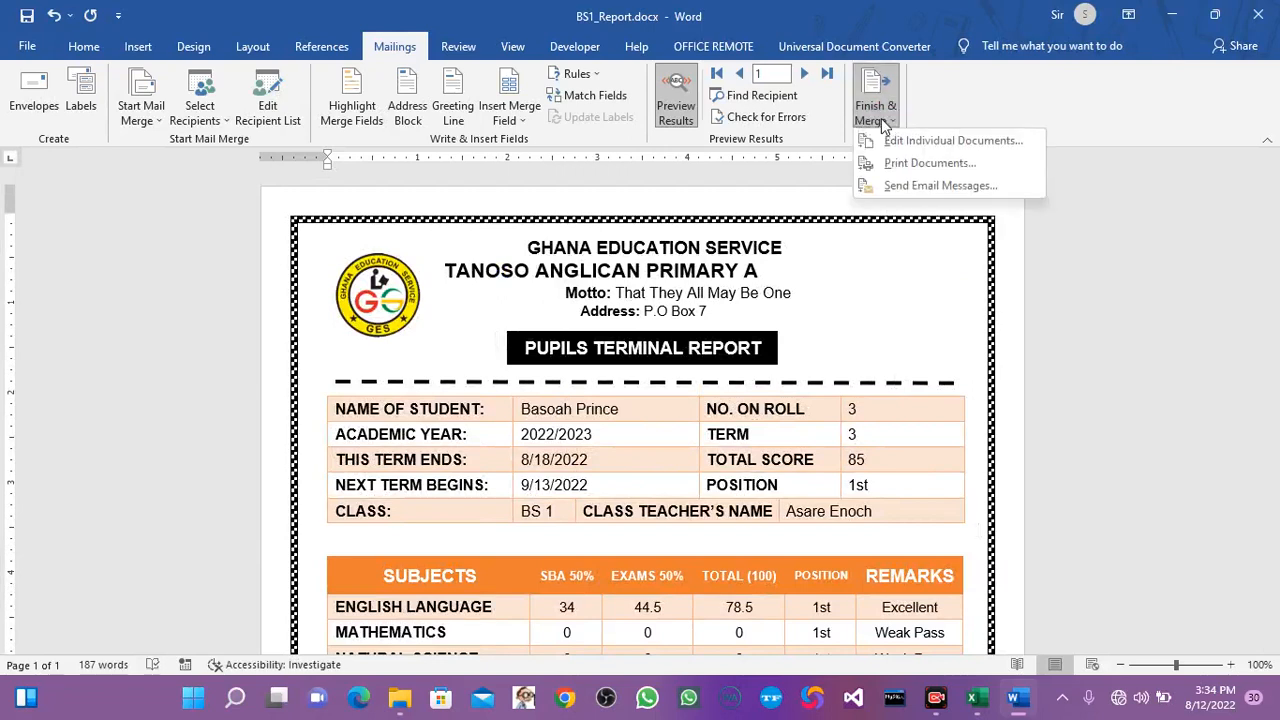
pyautogui.click(910, 141)
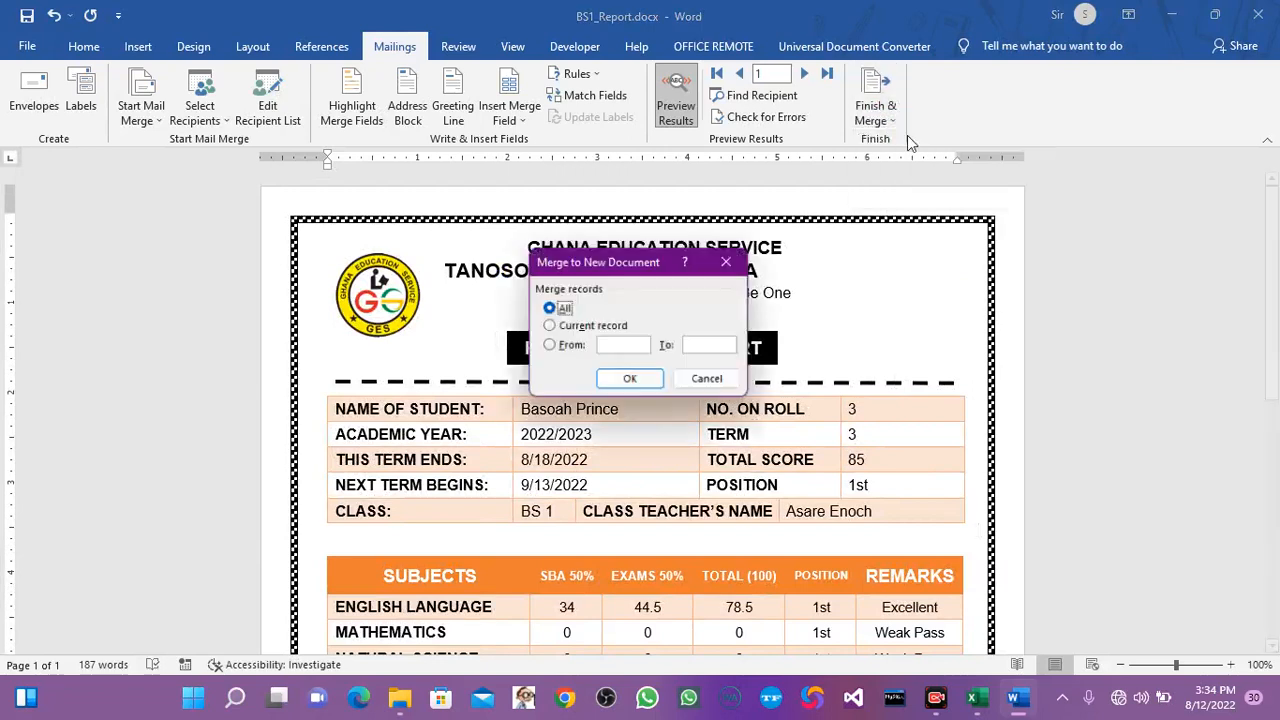
pyautogui.click(610, 346)
pyautogui.write('1')
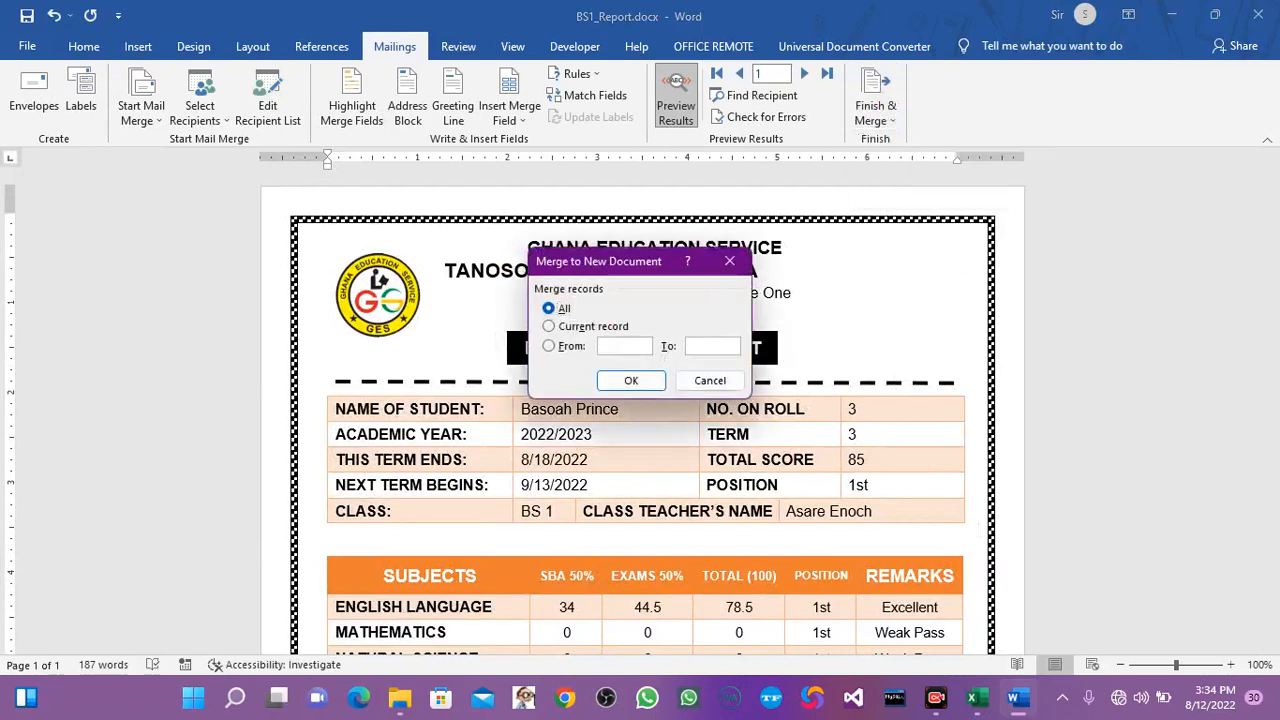
pyautogui.click(711, 349)
pyautogui.click(634, 381)
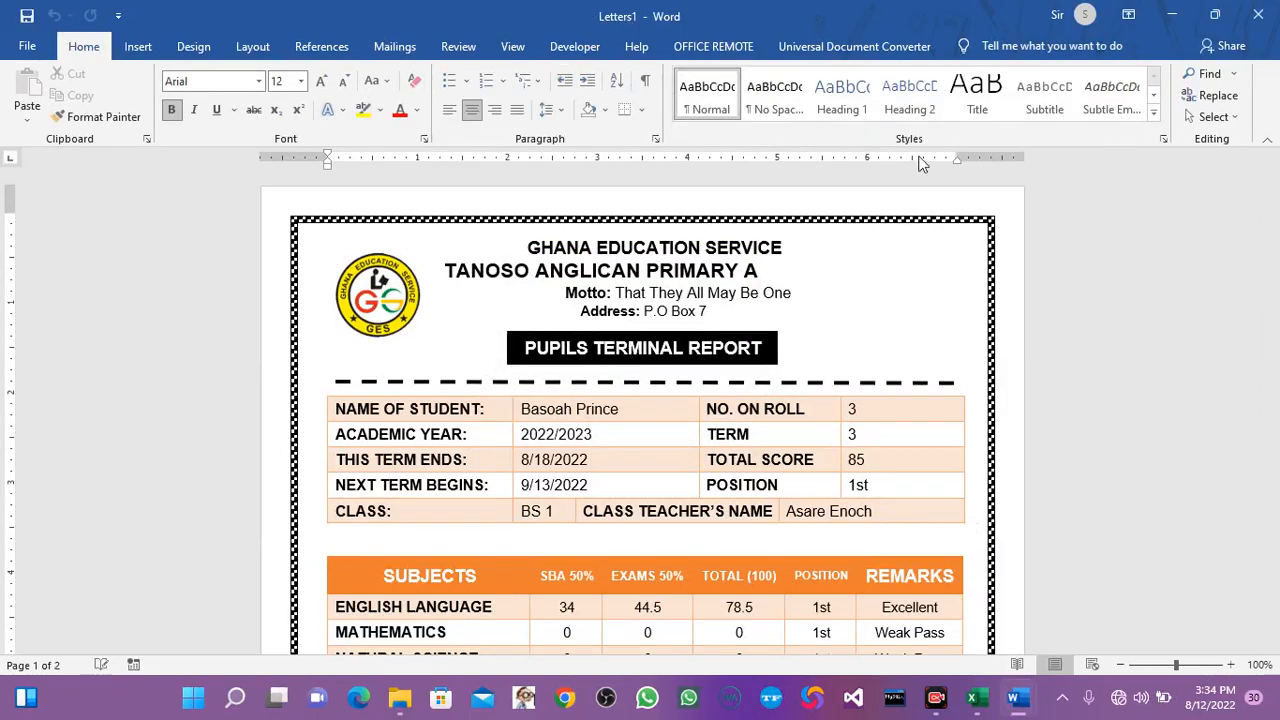
# Look through the merged reports, check all three pages in the print preview, and leave it without printing.
pyautogui.moveTo(1272, 306); pyautogui.dragTo(1275, 389)
pyautogui.moveTo(1276, 188); pyautogui.dragTo(1276, 172)
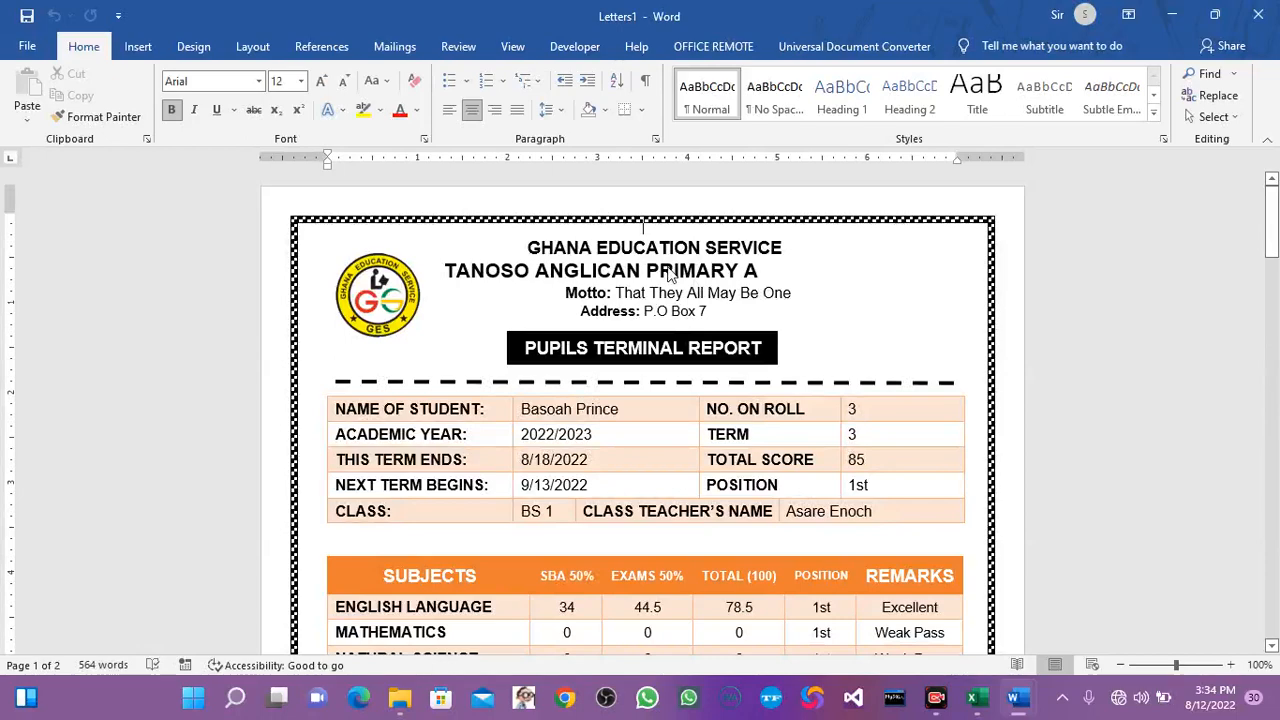
pyautogui.hotkey('ctrl', 'p')
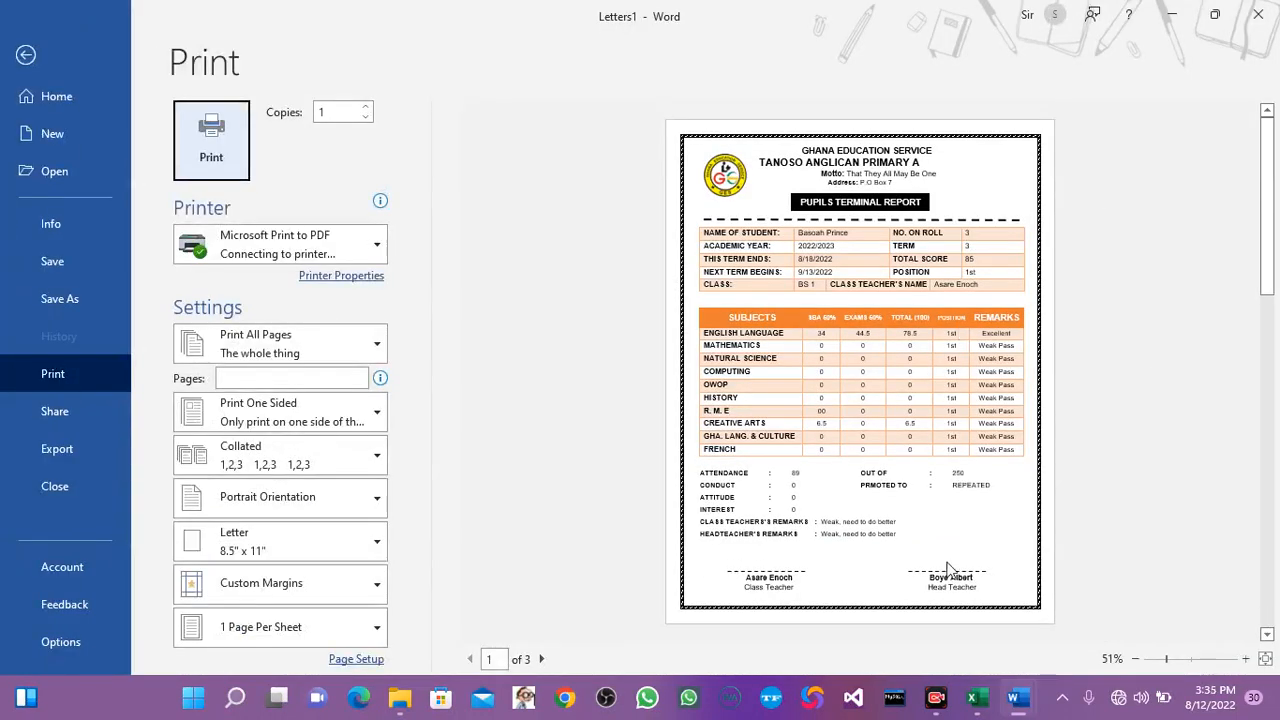
pyautogui.click(541, 658)
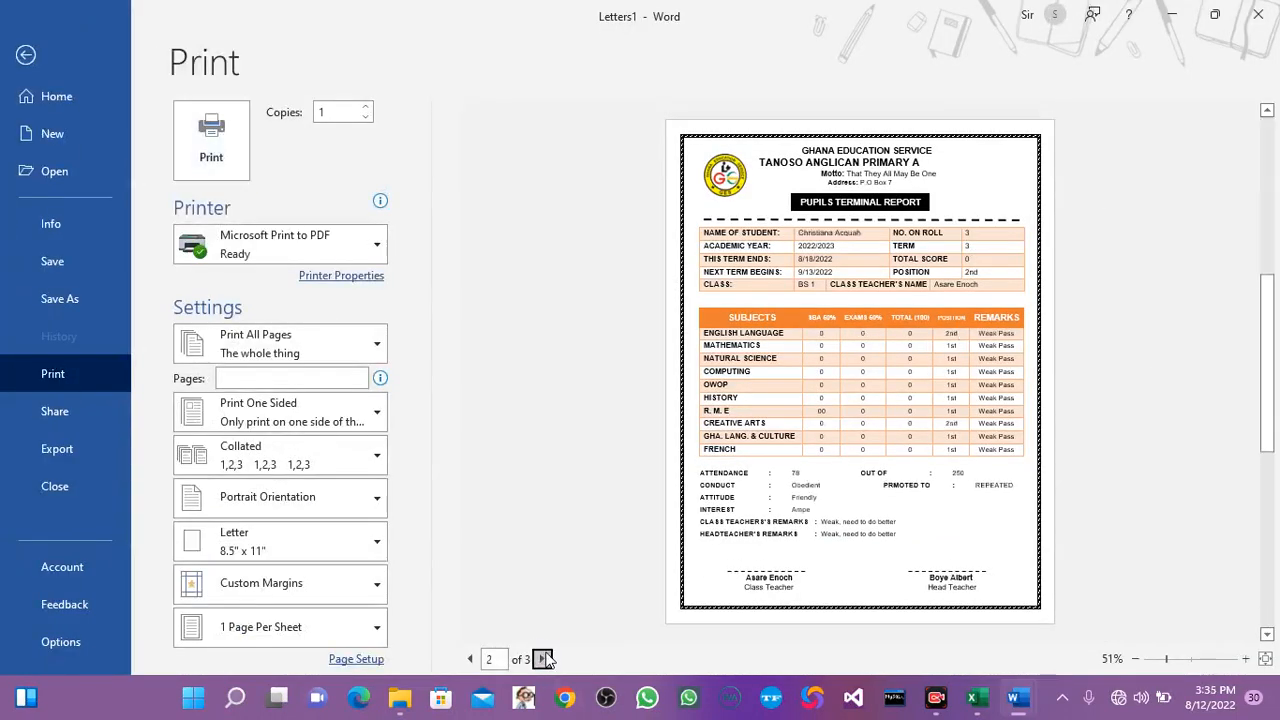
pyautogui.click(541, 658)
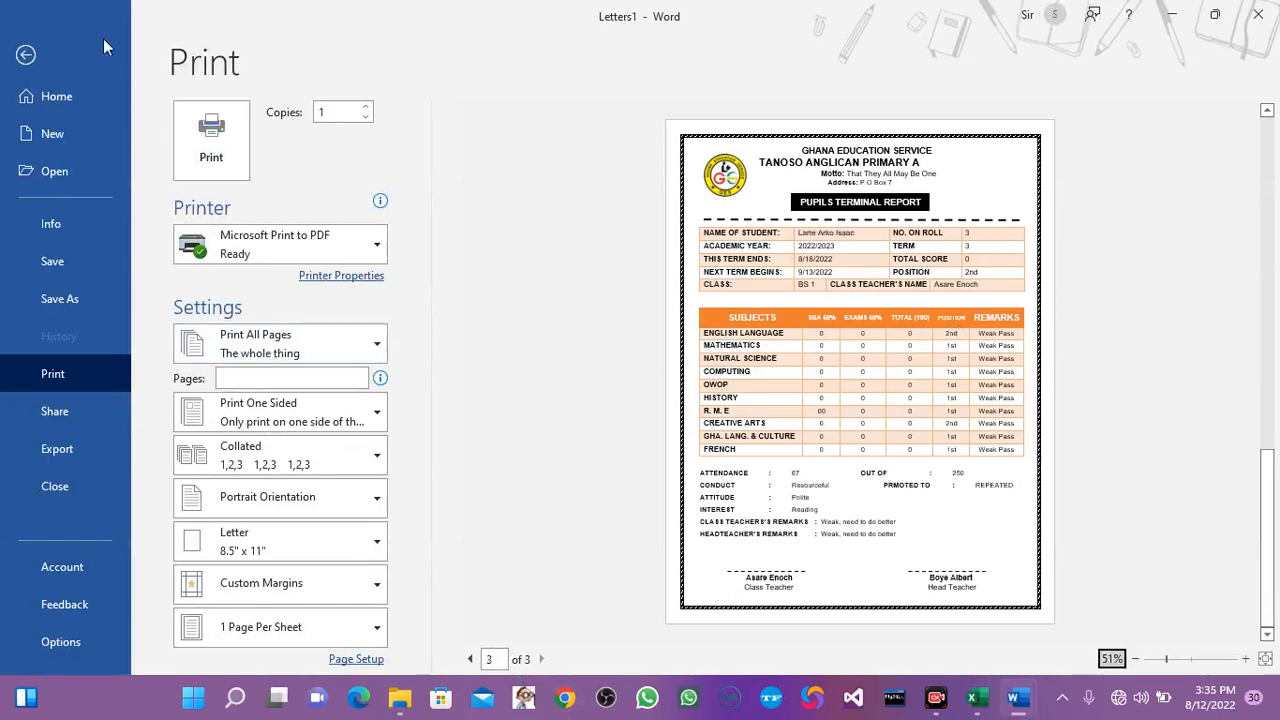
pyautogui.click(20, 58)
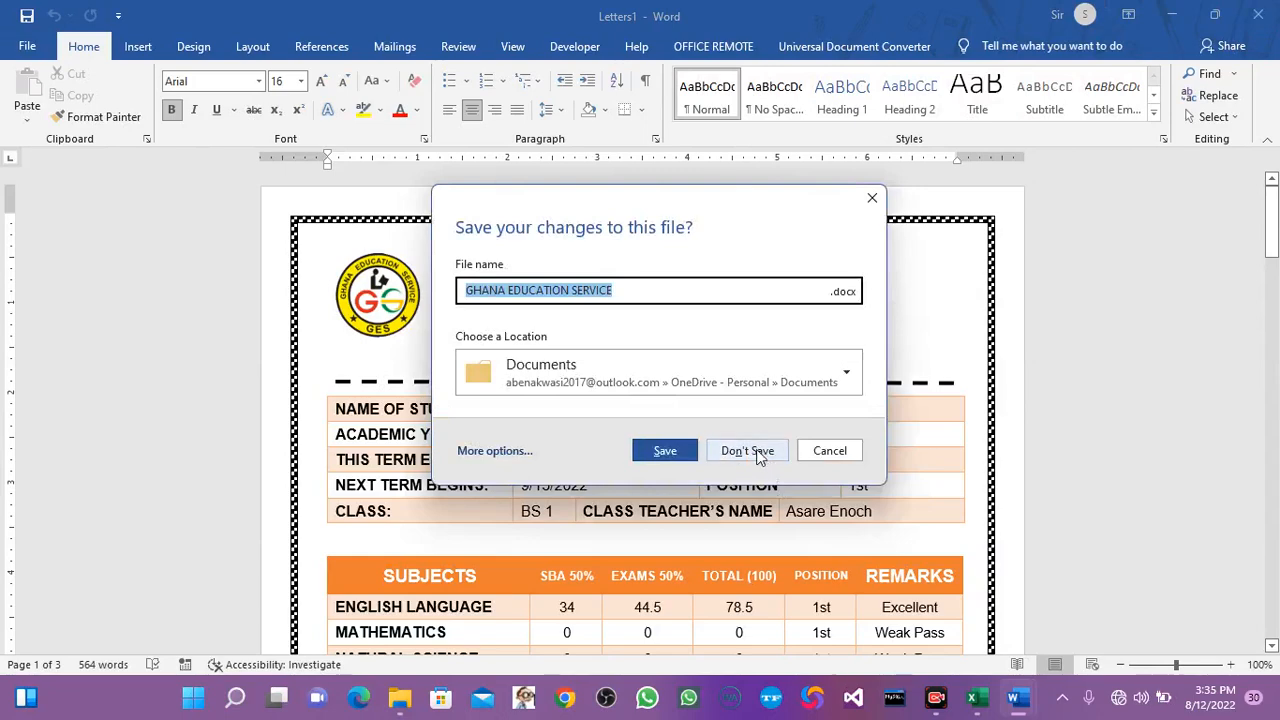
# Discard the merged document without saving, and close the BS1 report with its changes saved.
pyautogui.click(760, 455)
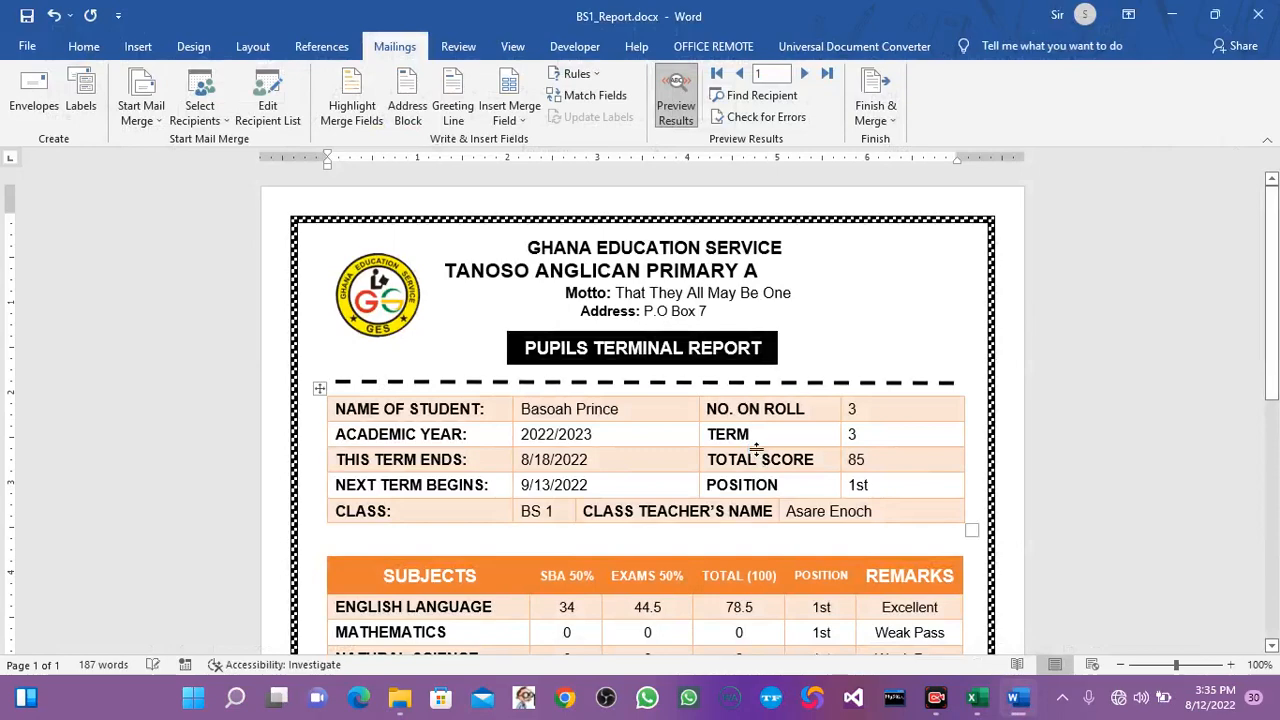
pyautogui.moveTo(1268, 360); pyautogui.dragTo(1262, 478)
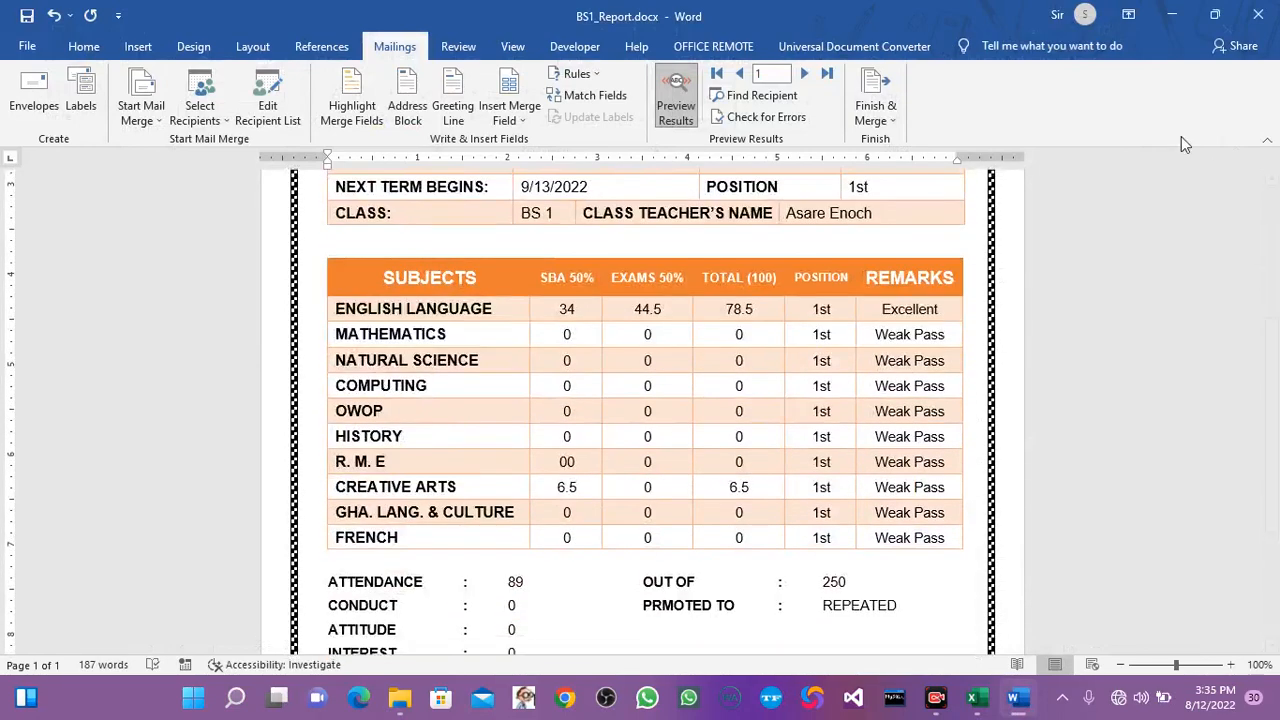
pyautogui.click(1258, 14)
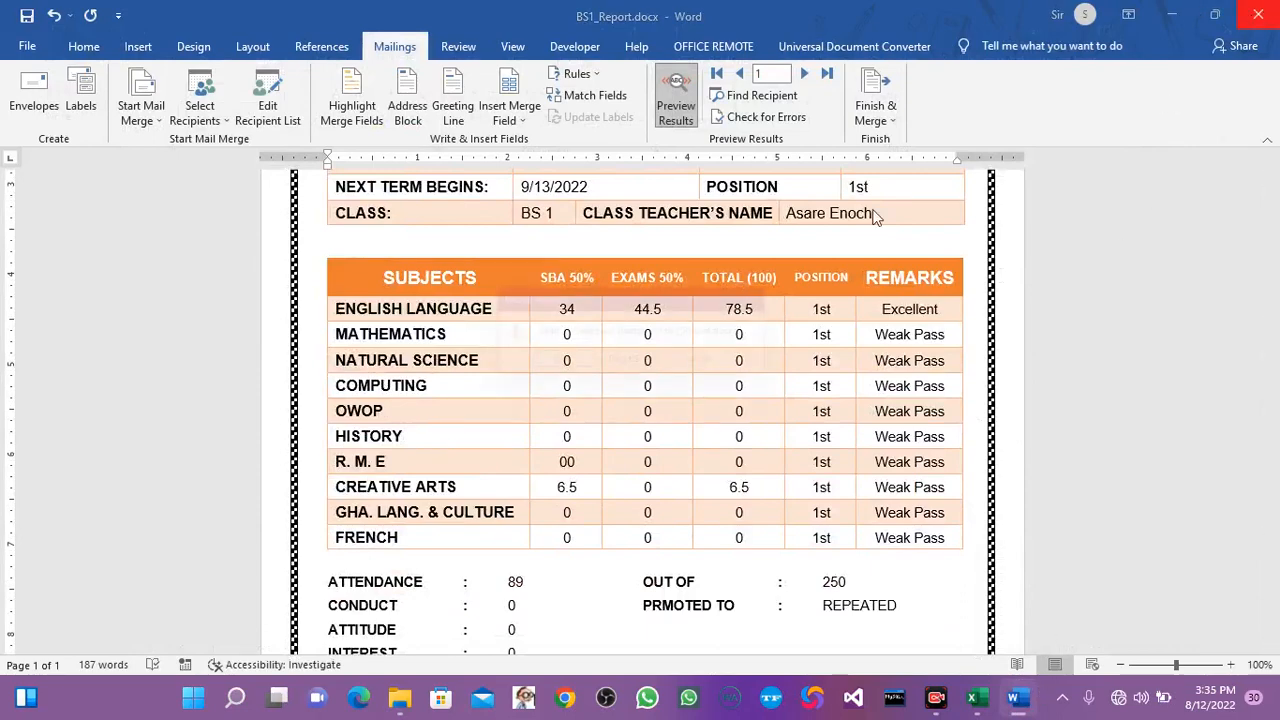
pyautogui.click(576, 370)
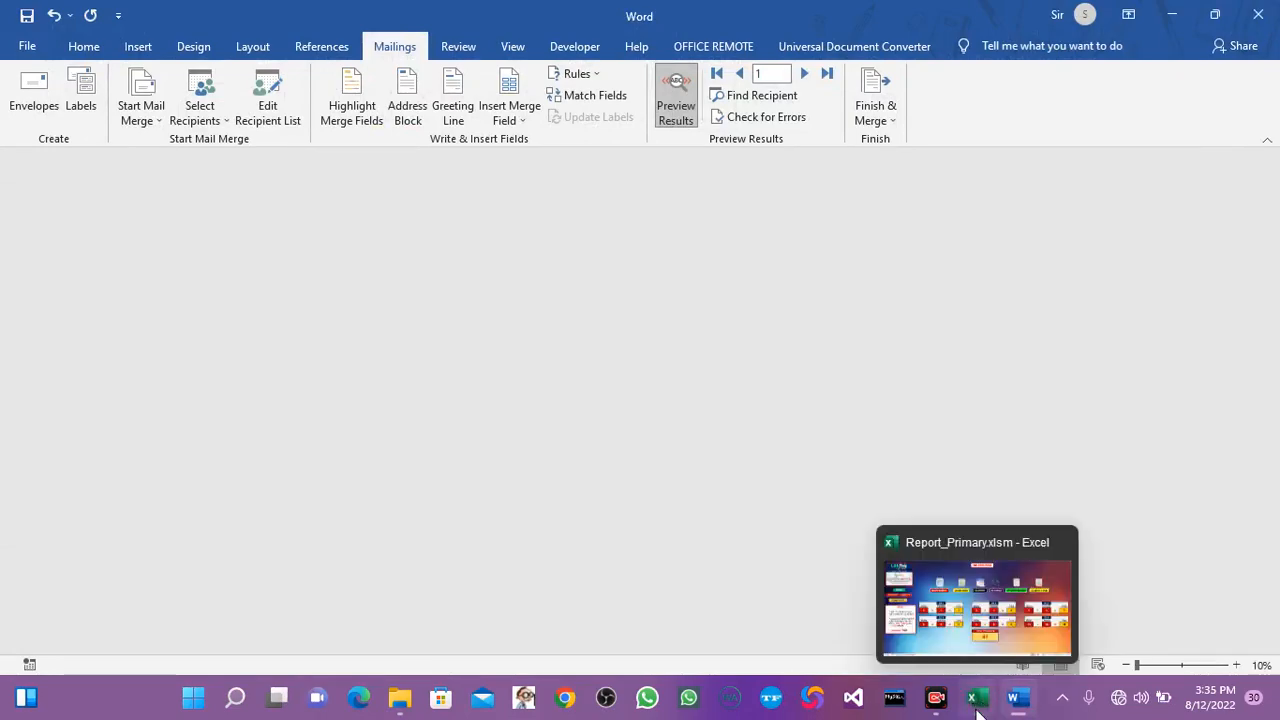
# Switch to Excel and open the BS 6 student report from the SBA logs page, checking the Report_Card folder while it loads.
pyautogui.click(975, 700)
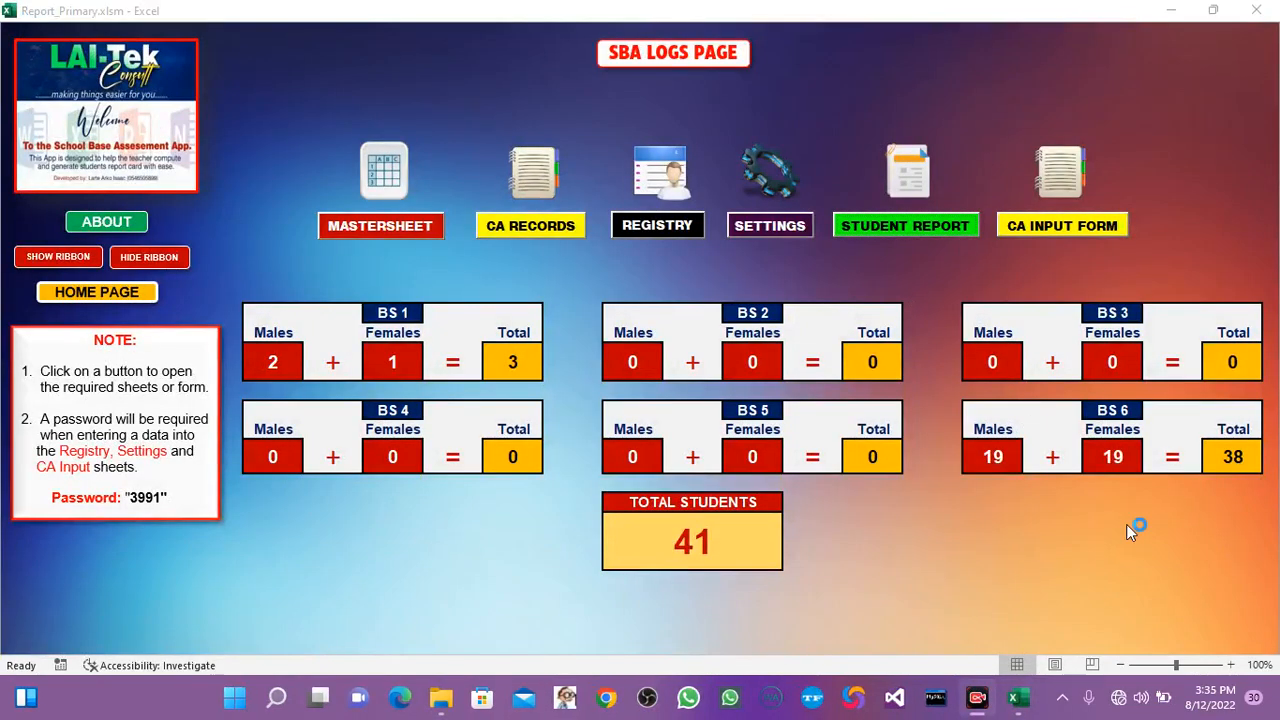
pyautogui.click(1164, 595)
pyautogui.click(890, 234)
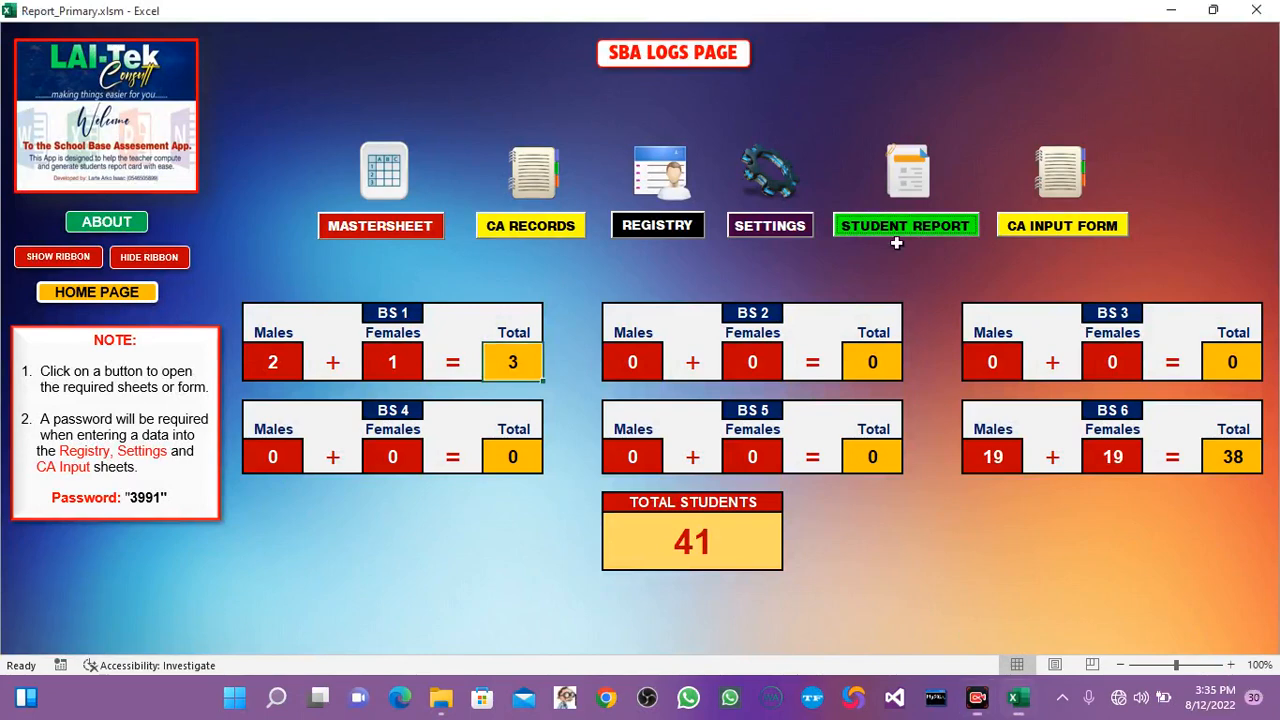
pyautogui.click(584, 367)
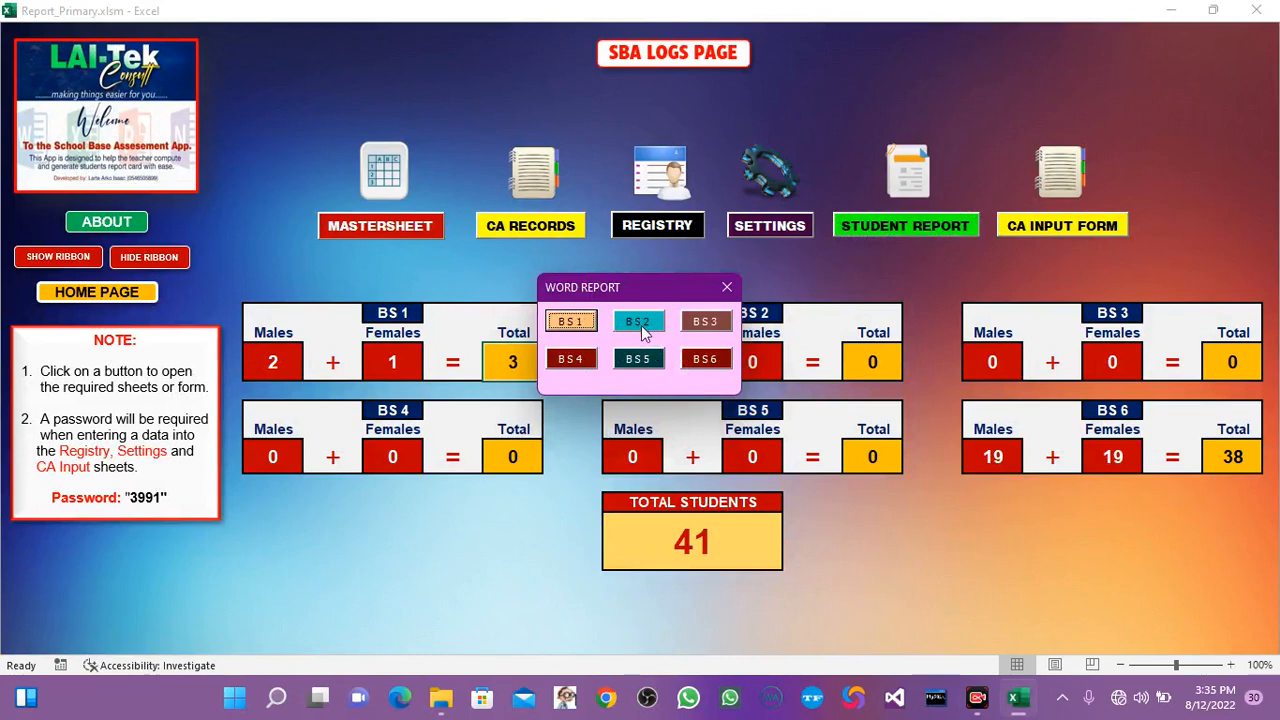
pyautogui.click(703, 359)
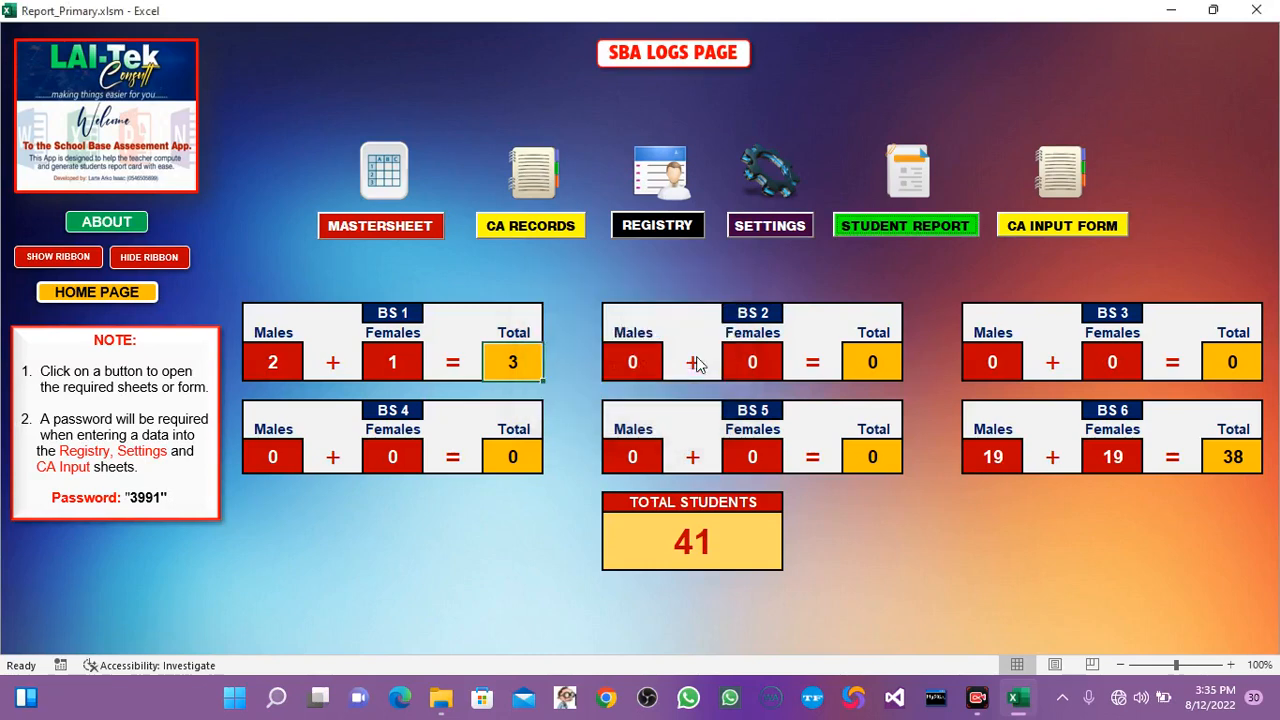
pyautogui.click(440, 697)
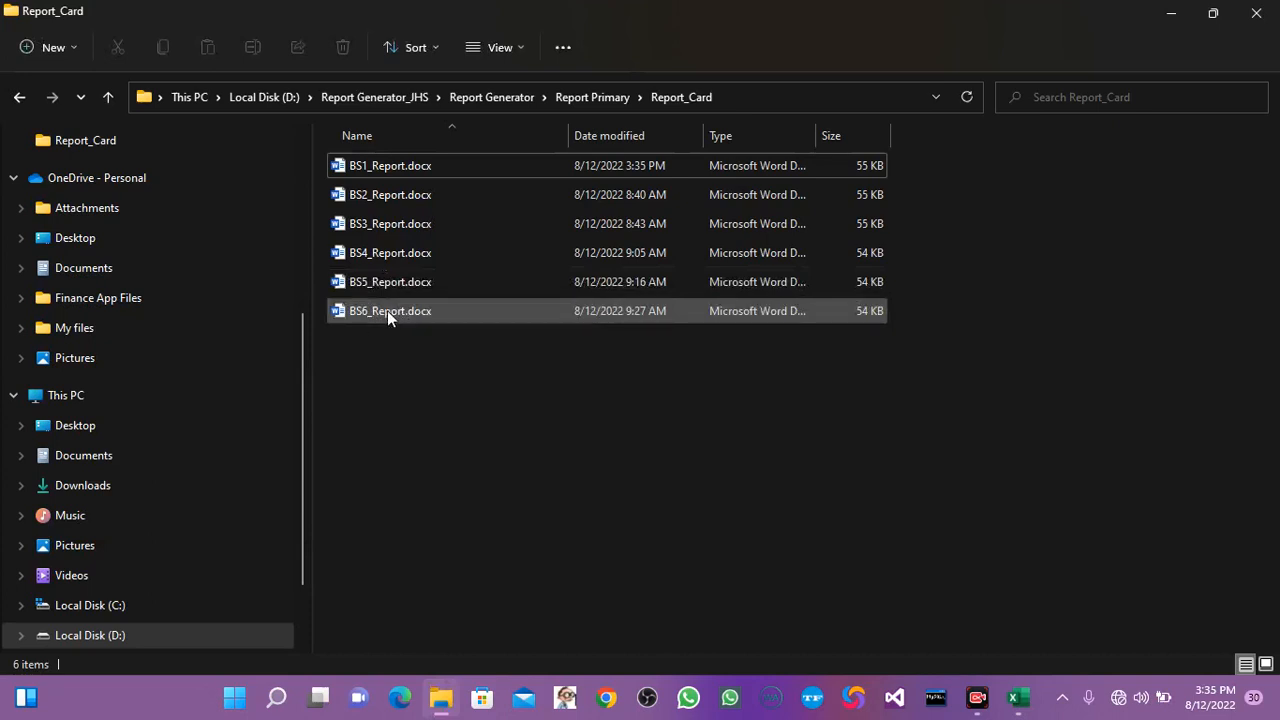
pyautogui.click(1166, 18)
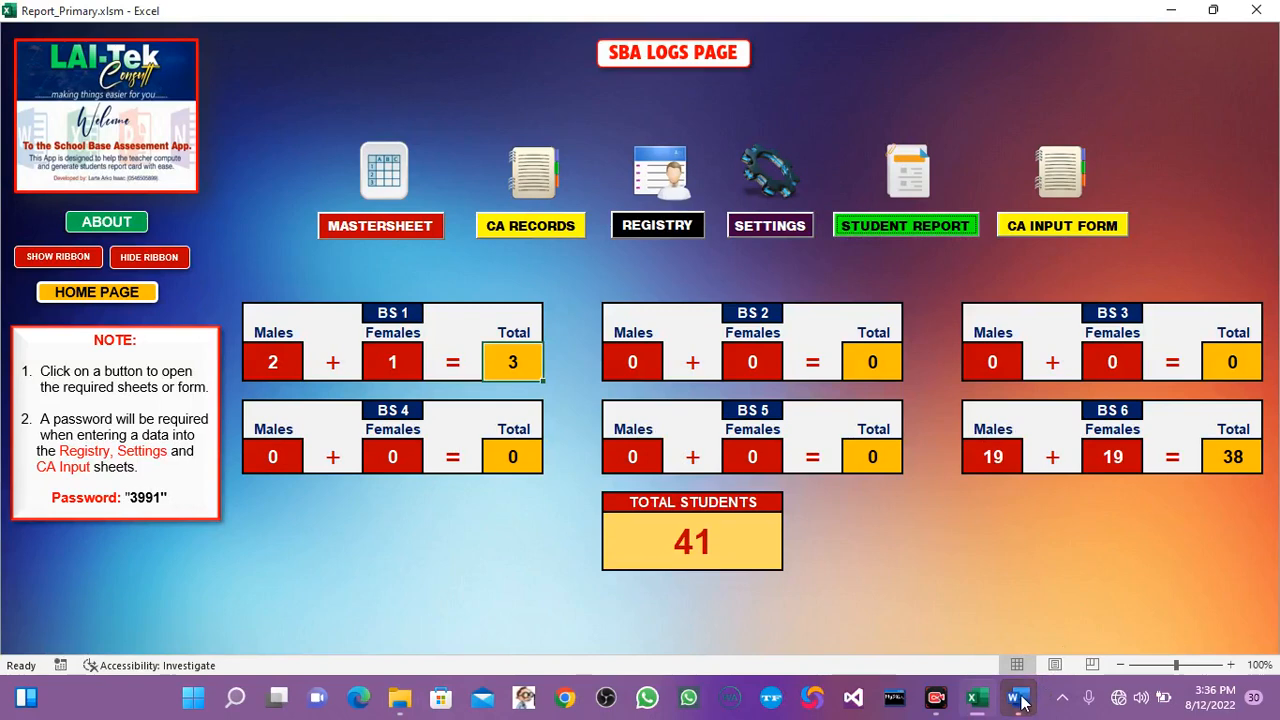
# Switch to Word and bring up the BS 6 student report for review.
pyautogui.click(1018, 697)
pyautogui.click(604, 419)
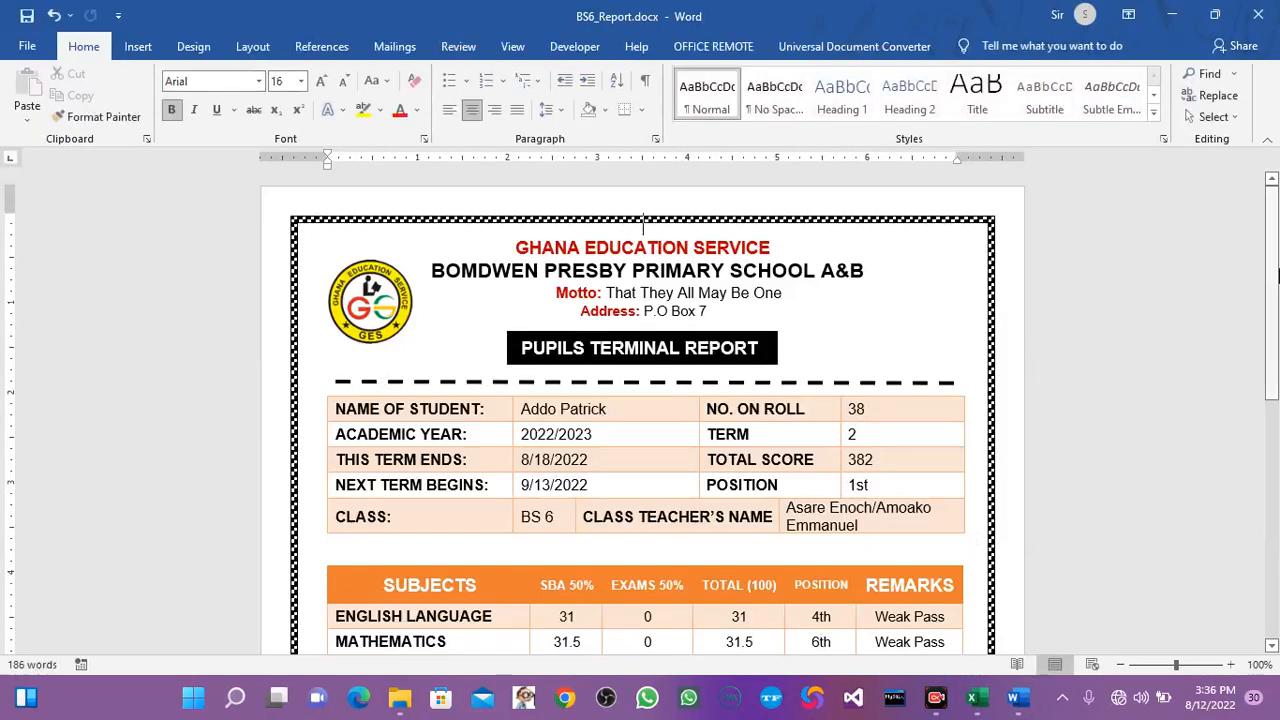
pyautogui.moveTo(1272, 280)
pyautogui.mouseDown()
pyautogui.moveTo(1275, 462)
pyautogui.moveTo(1277, 278)
pyautogui.mouseUp()
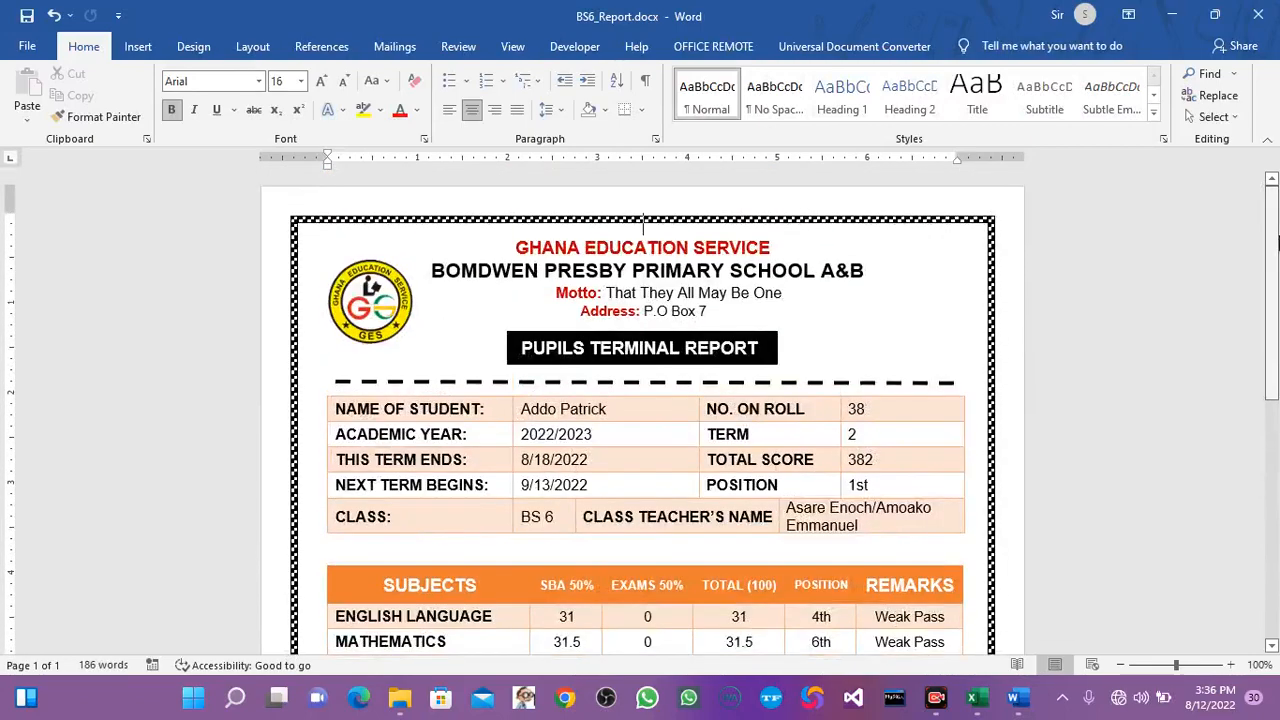
# Finish the mail merge by generating individual reports for records 1 to 10 in a new document.
pyautogui.click(395, 46)
pyautogui.click(877, 112)
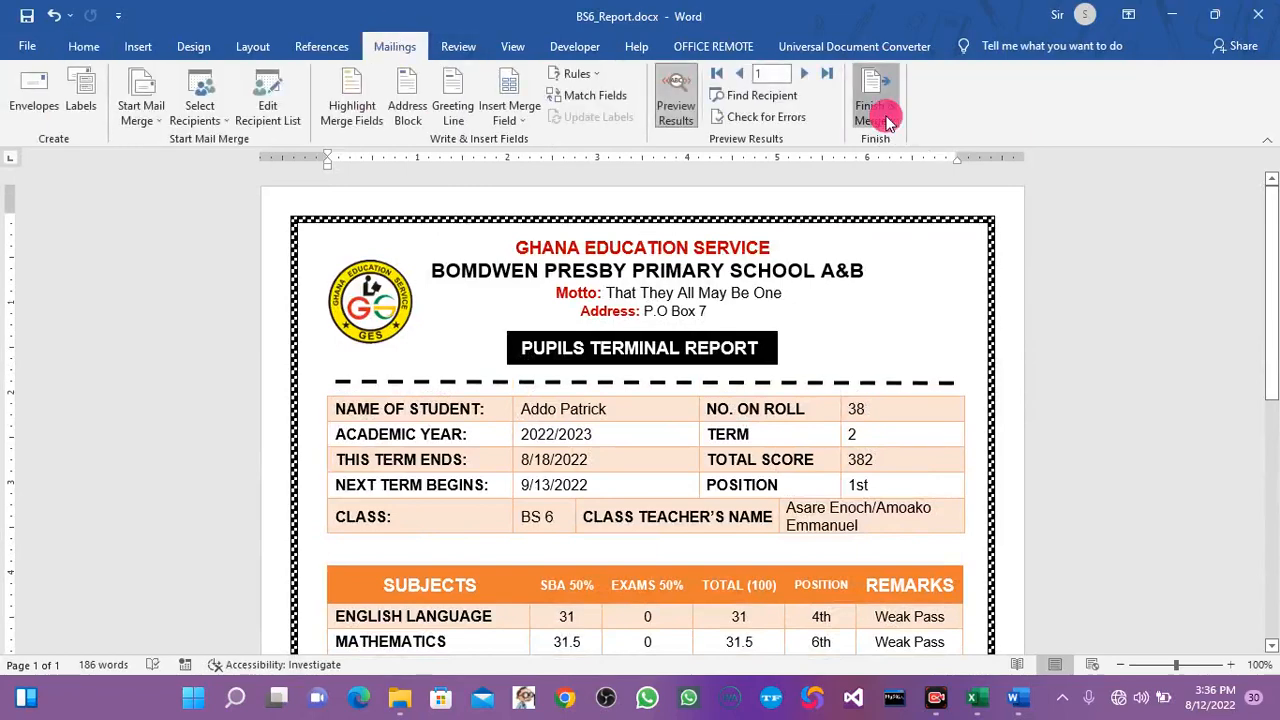
pyautogui.click(894, 137)
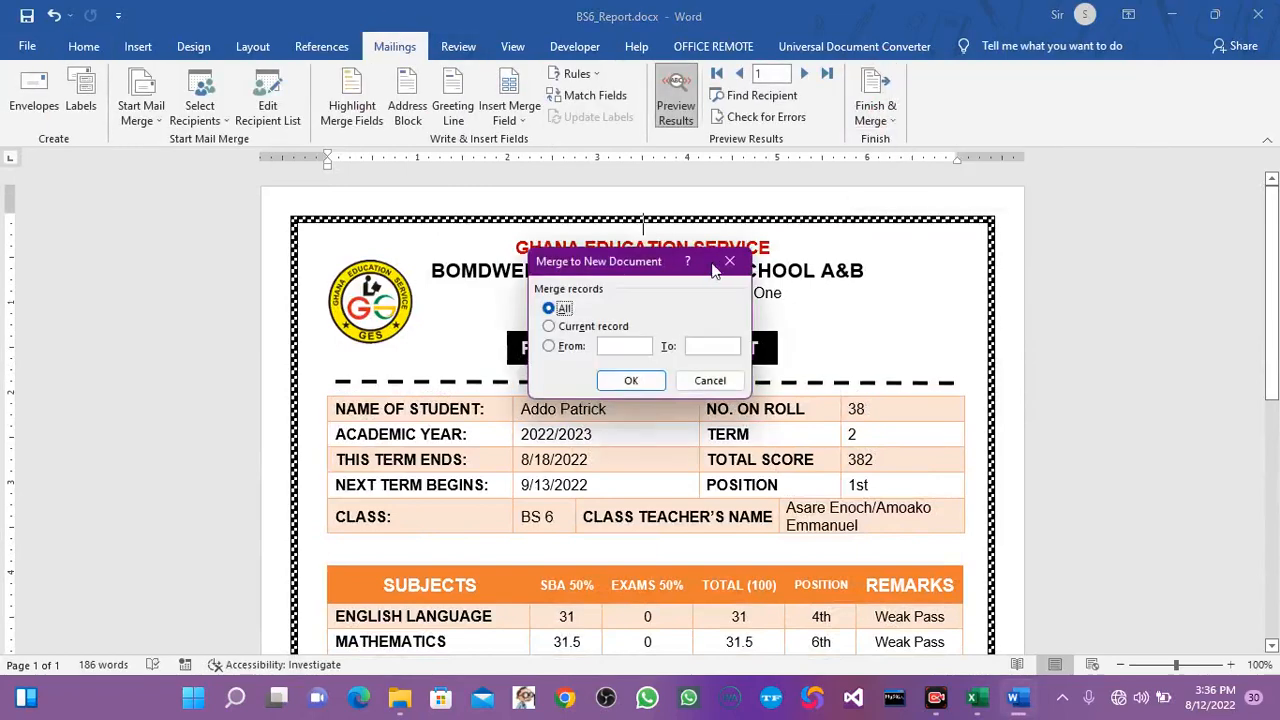
pyautogui.click(624, 346)
pyautogui.write('1')
pyautogui.click(723, 350)
pyautogui.write('10')
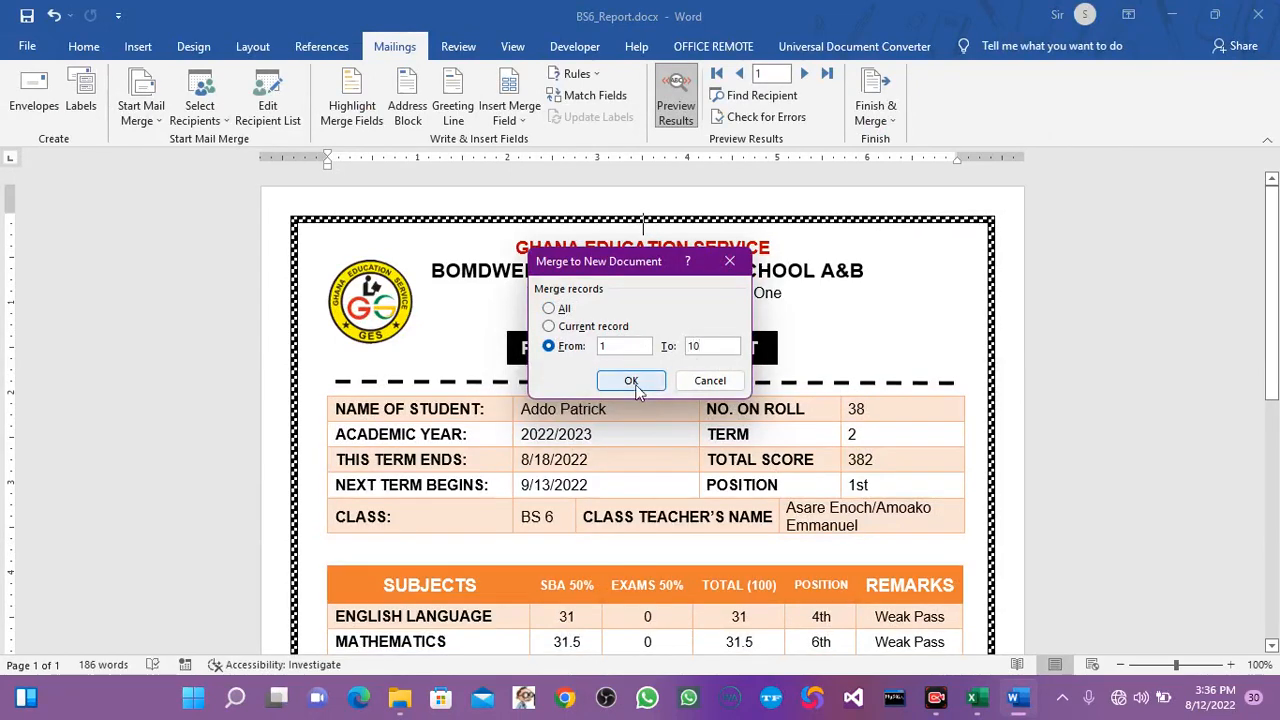
pyautogui.click(631, 380)
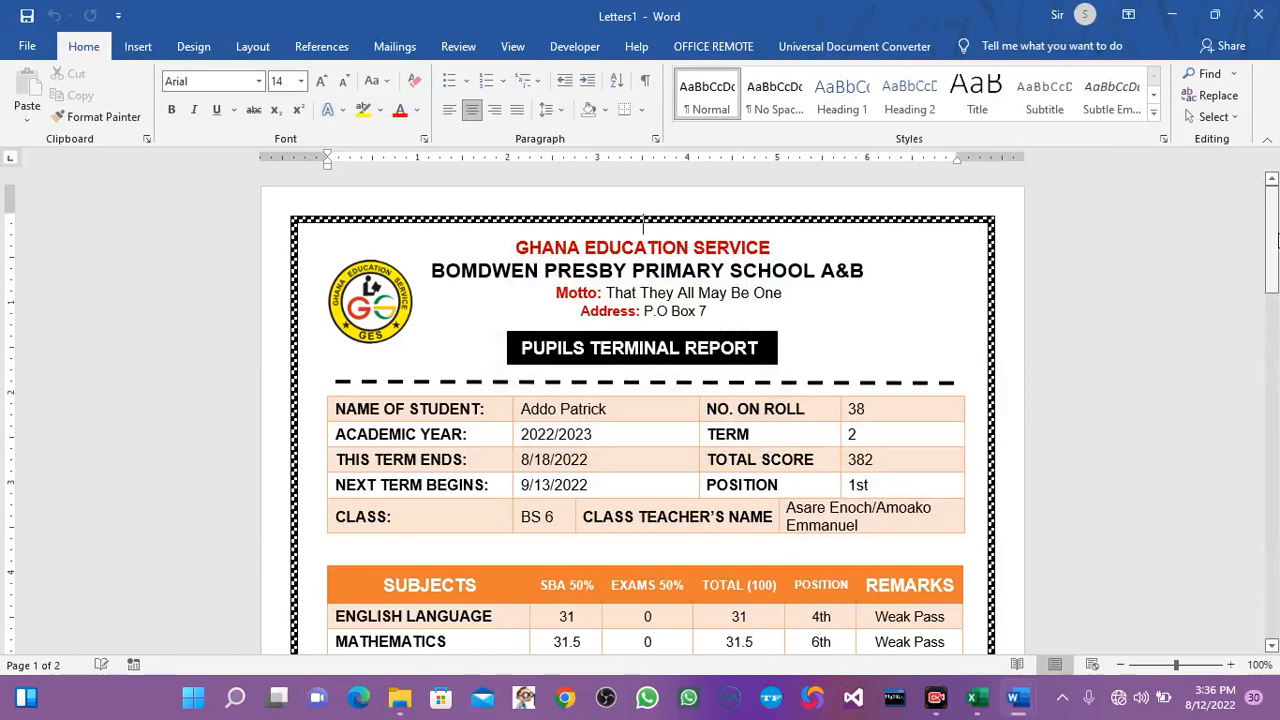
# Go to the last merged report, open the print preview, and page back to the first report.
pyautogui.moveTo(1275, 240); pyautogui.dragTo(1272, 643)
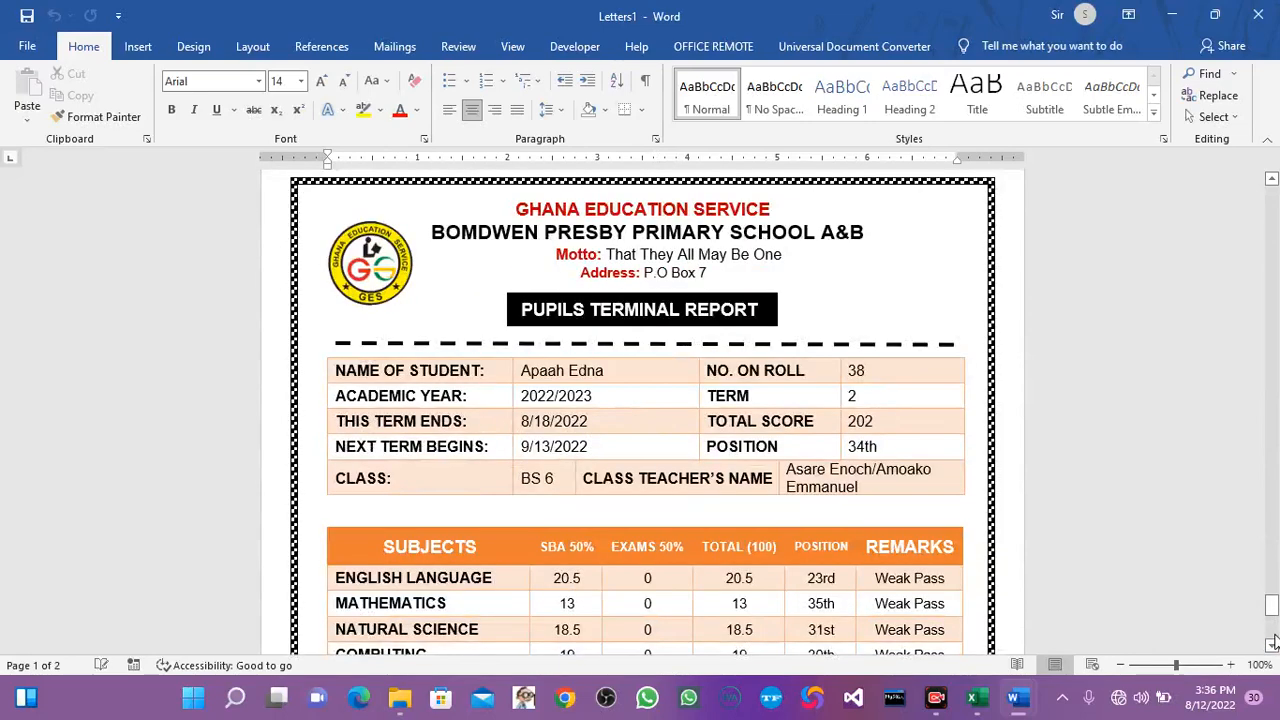
pyautogui.click(930, 284)
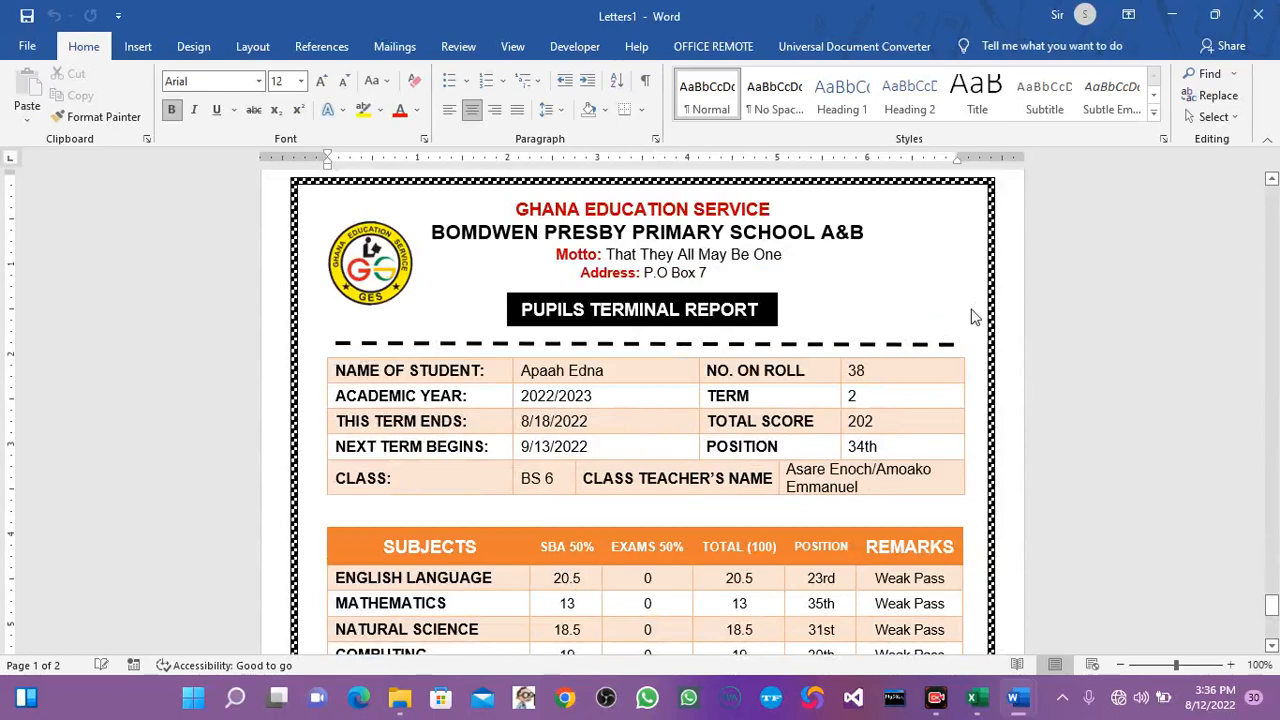
pyautogui.hotkey('ctrl', 'p')
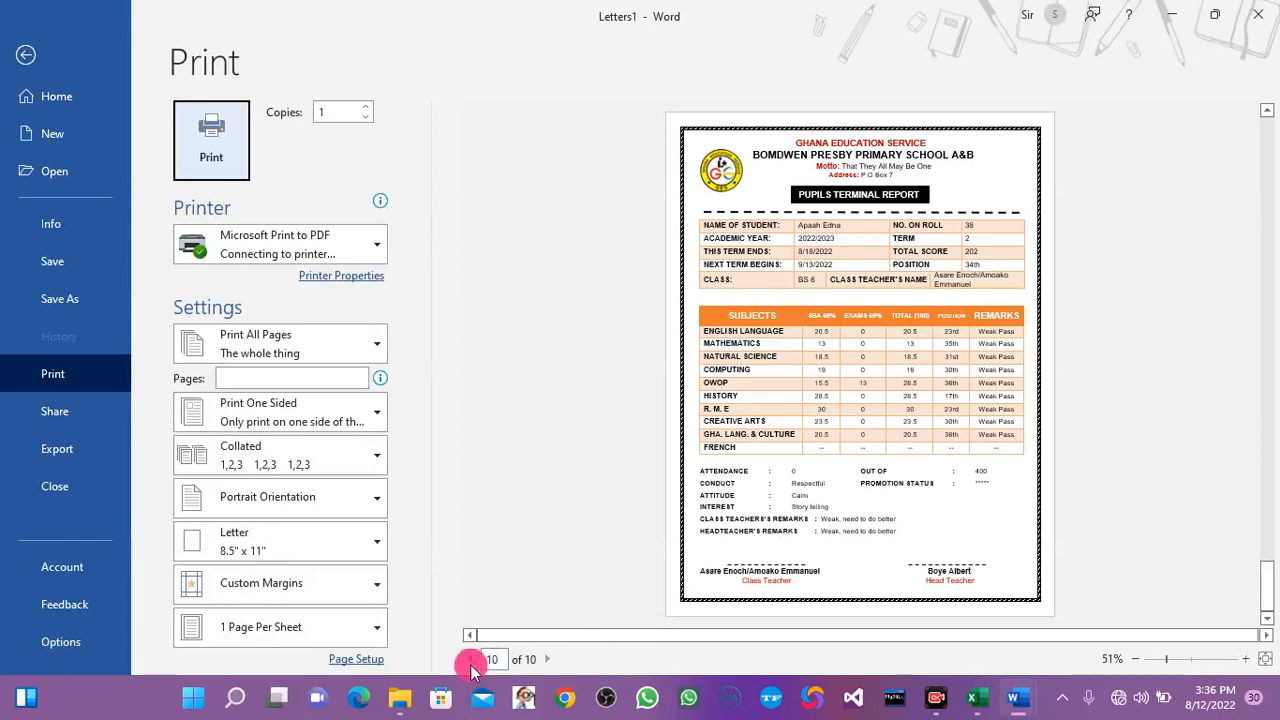
pyautogui.click(470, 659)
pyautogui.click(470, 659)
pyautogui.click(470, 659)
pyautogui.click(470, 659)
pyautogui.click(470, 659)
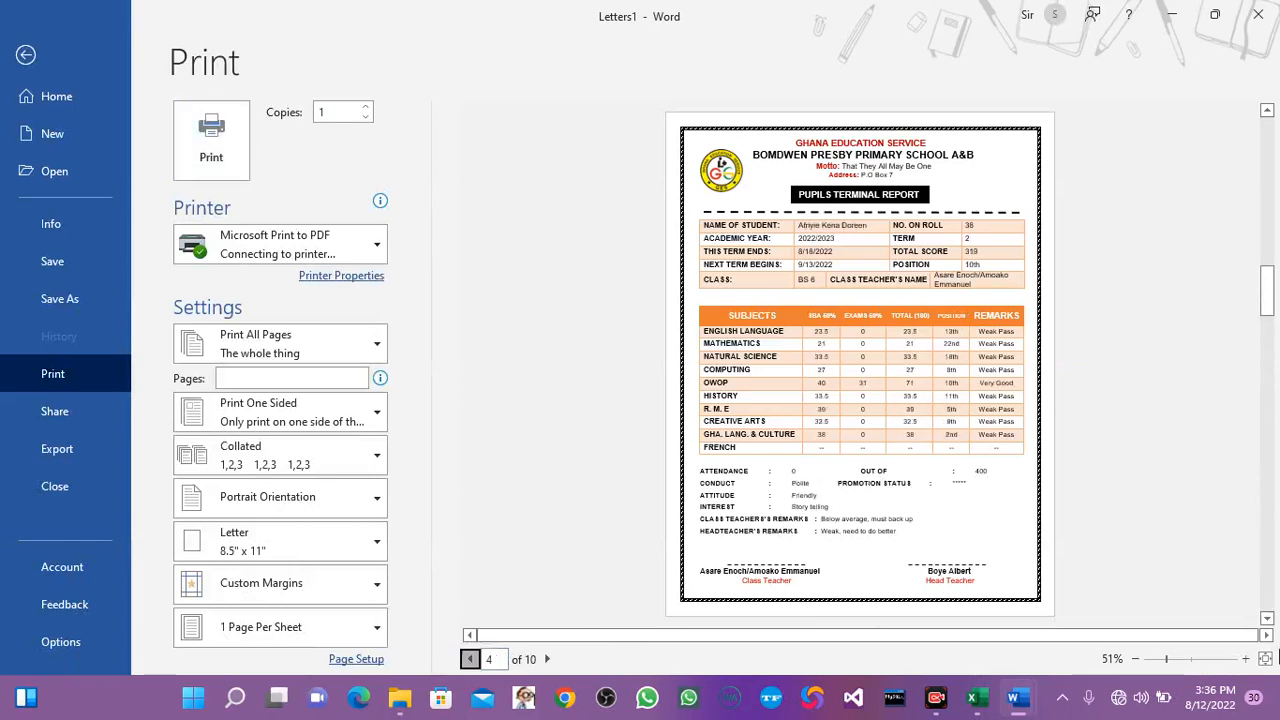
# Enlarge the print preview to 100%, page forward through the reports to page 8, and leave it without printing.
pyautogui.click(1245, 660)
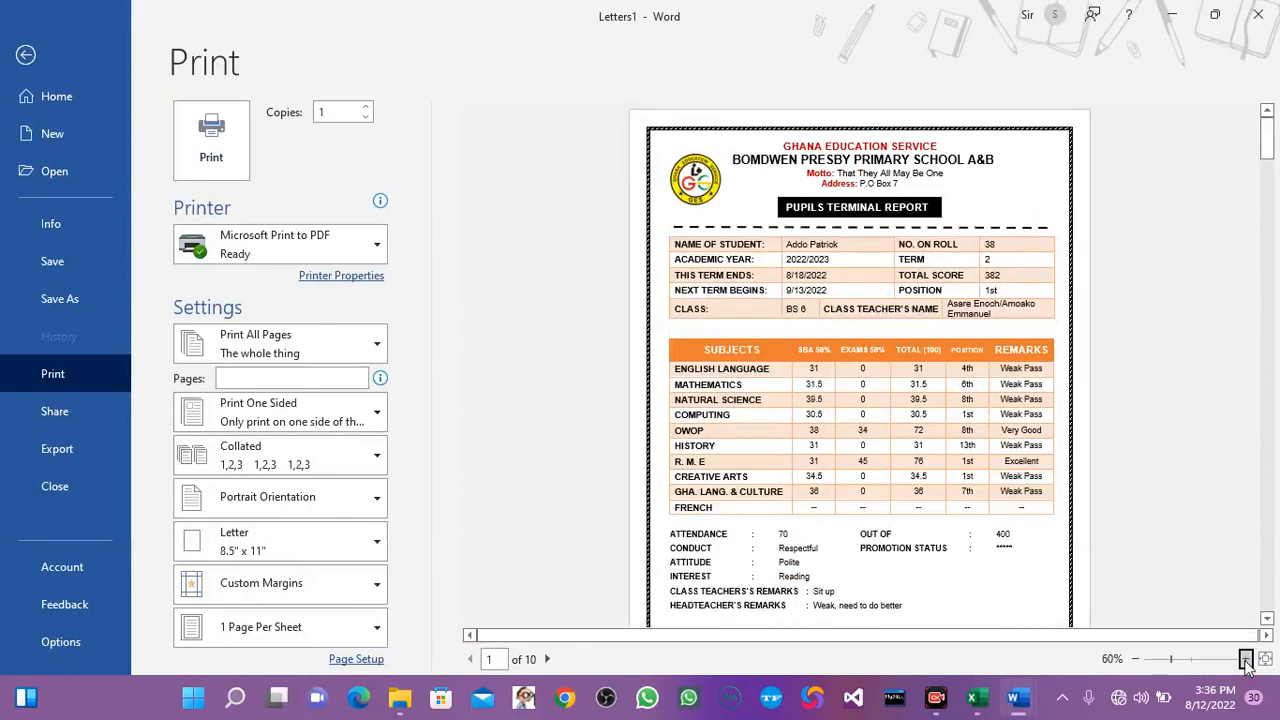
pyautogui.click(1245, 660)
pyautogui.click(1245, 660)
pyautogui.click(1245, 660)
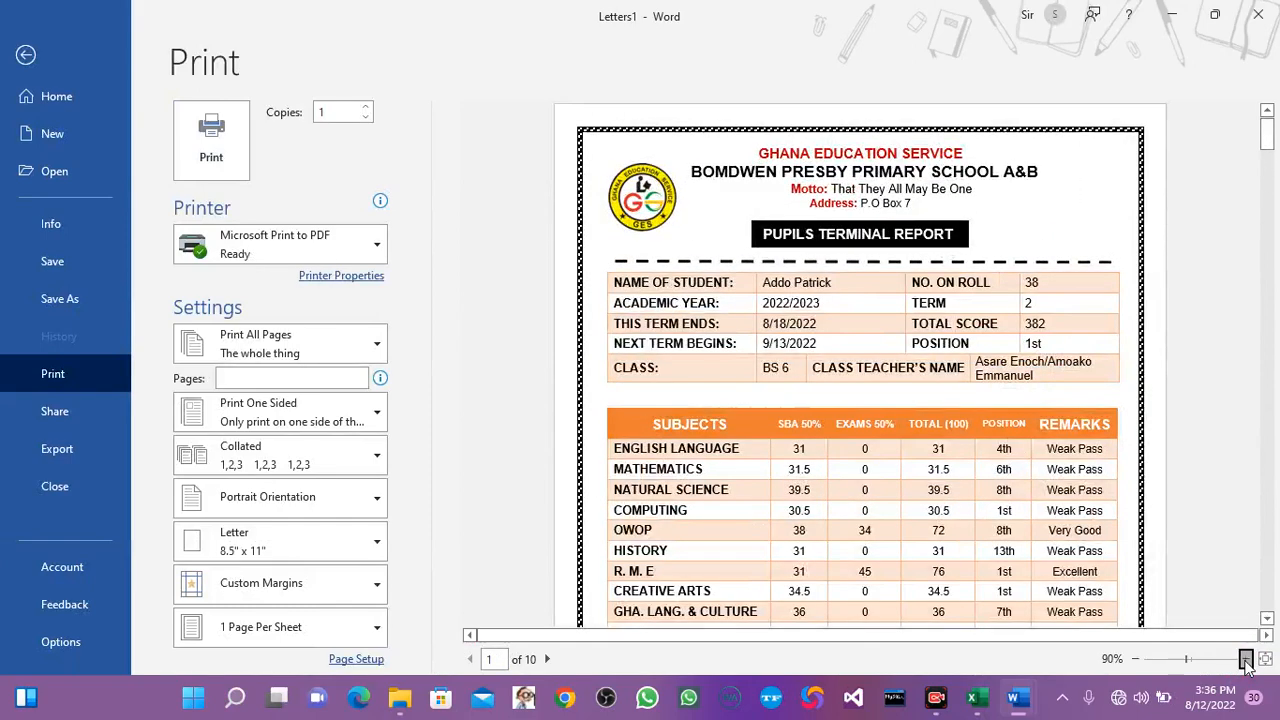
pyautogui.click(1245, 660)
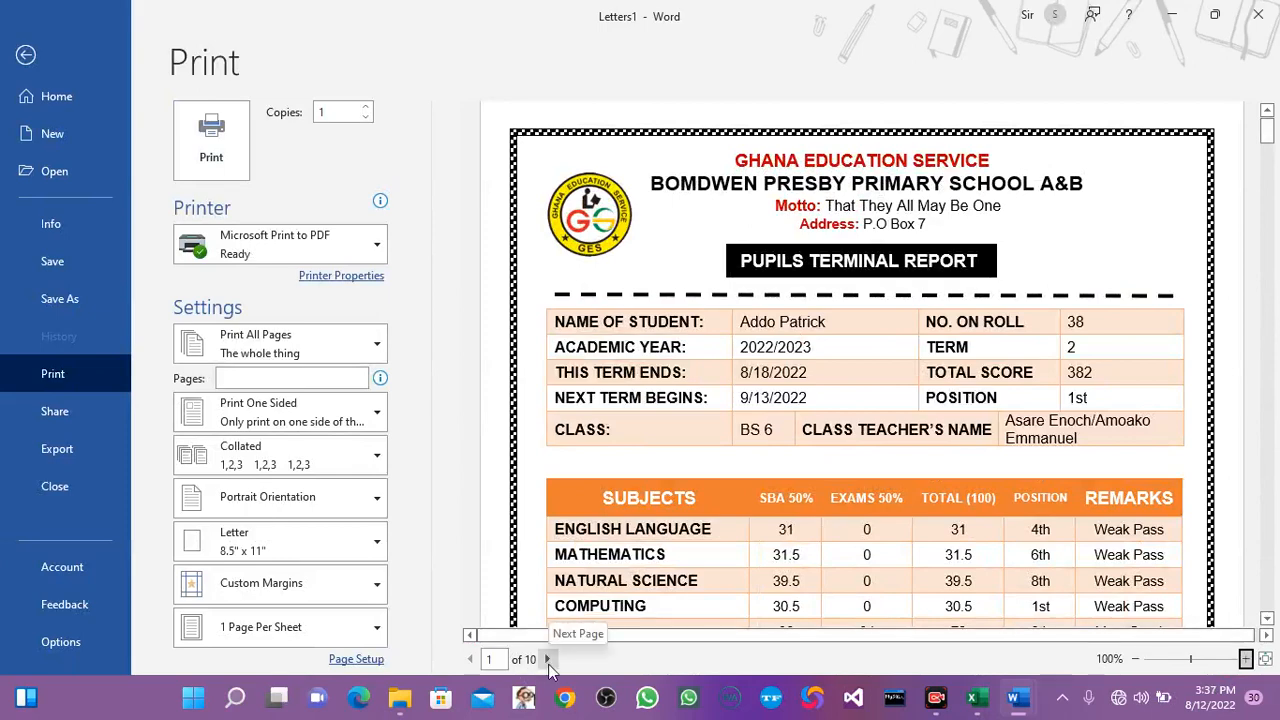
pyautogui.click(549, 662)
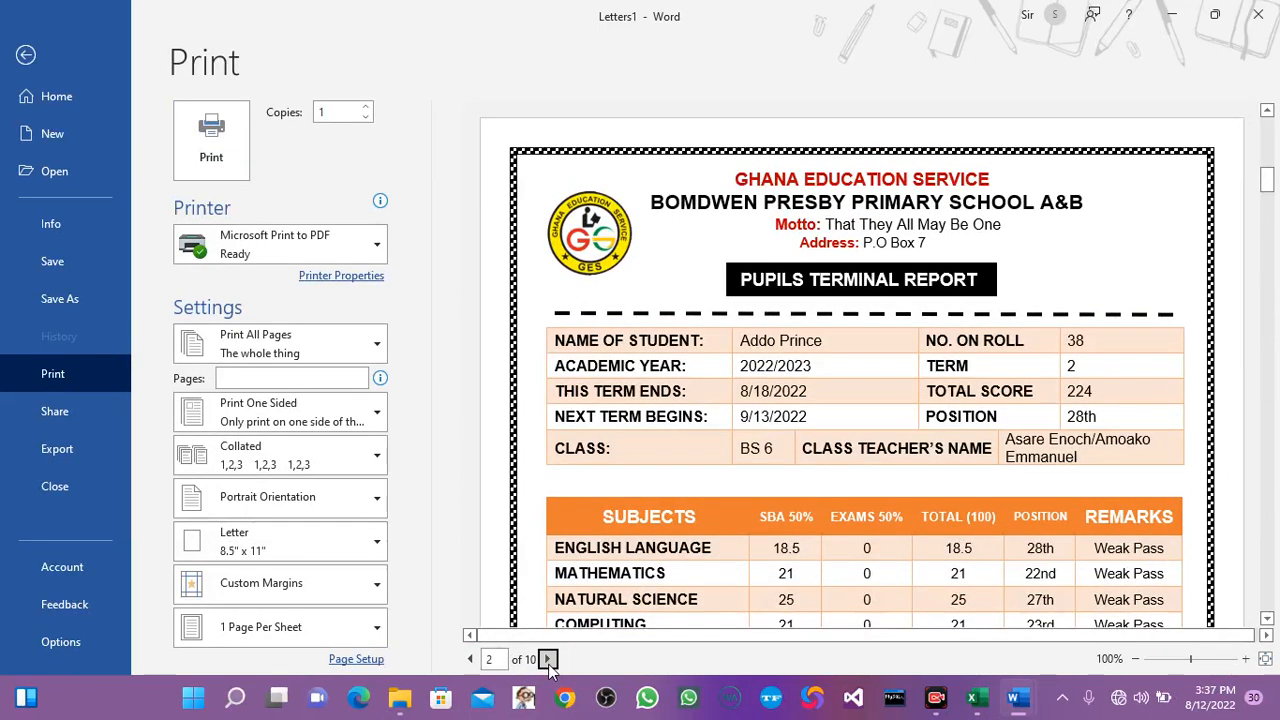
pyautogui.click(548, 662)
pyautogui.click(548, 662)
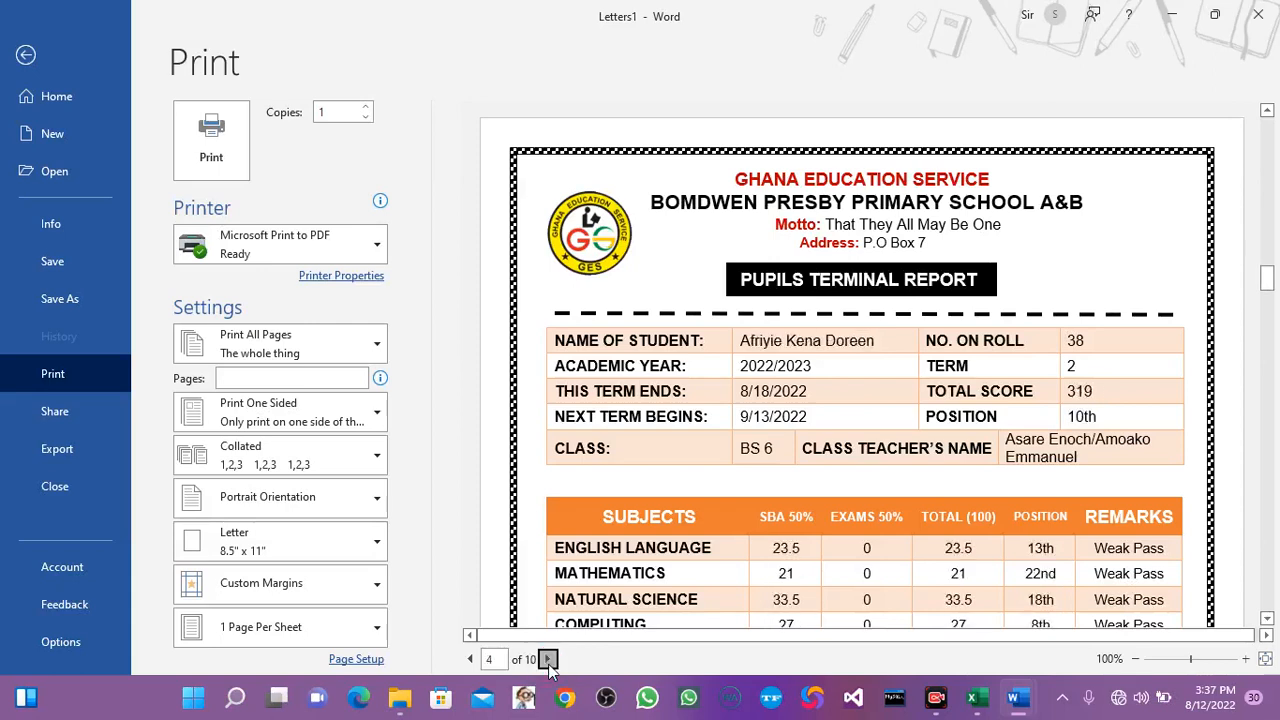
pyautogui.click(548, 659)
pyautogui.click(548, 659)
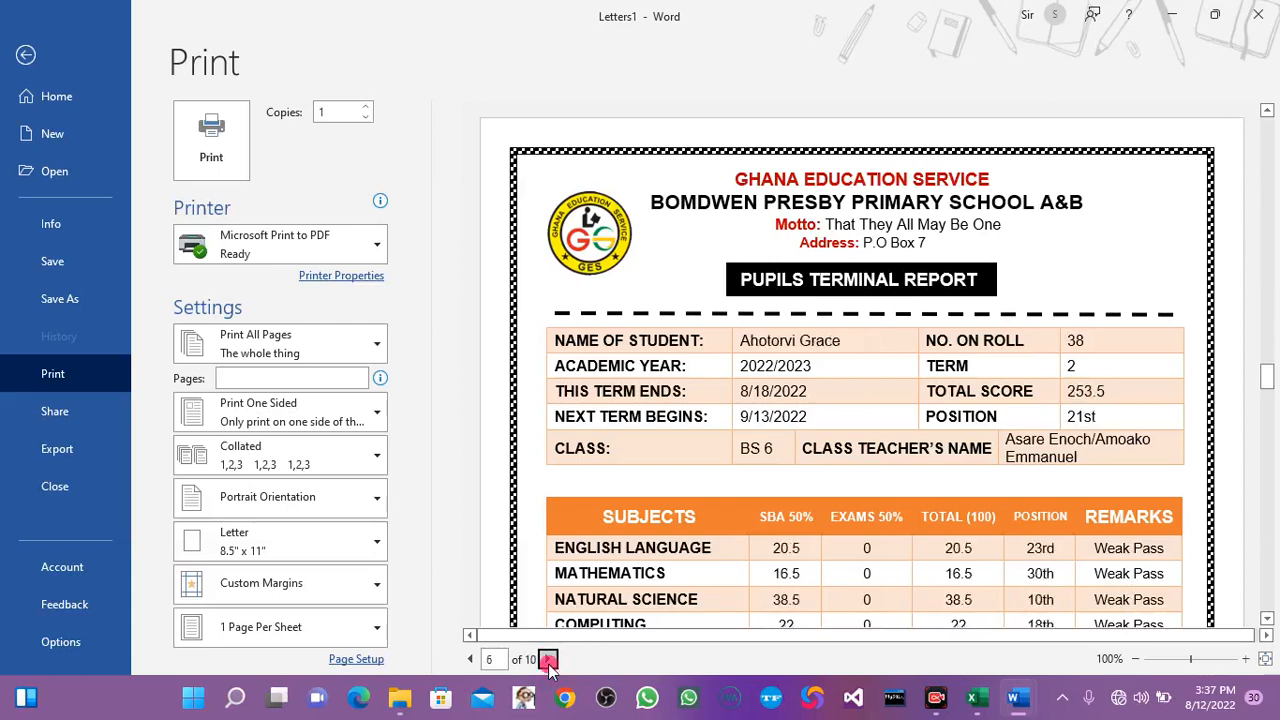
pyautogui.click(548, 659)
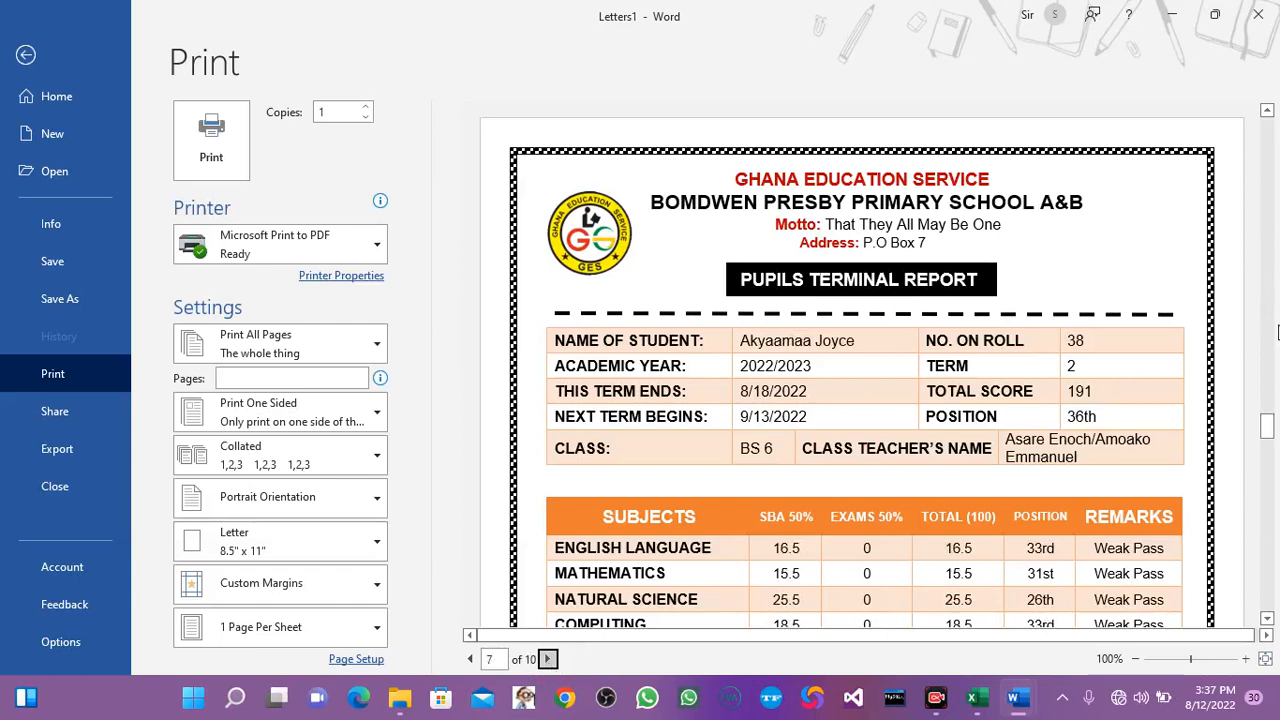
pyautogui.moveTo(1270, 425); pyautogui.dragTo(1268, 492)
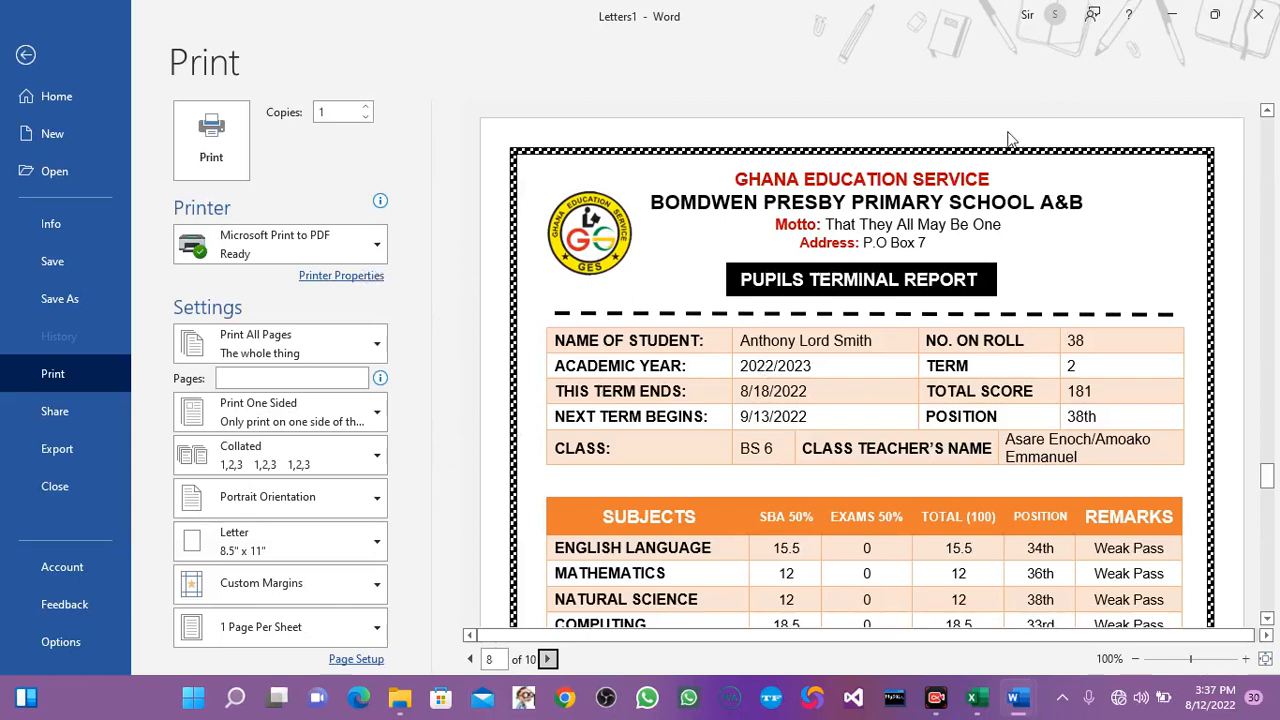
pyautogui.click(25, 55)
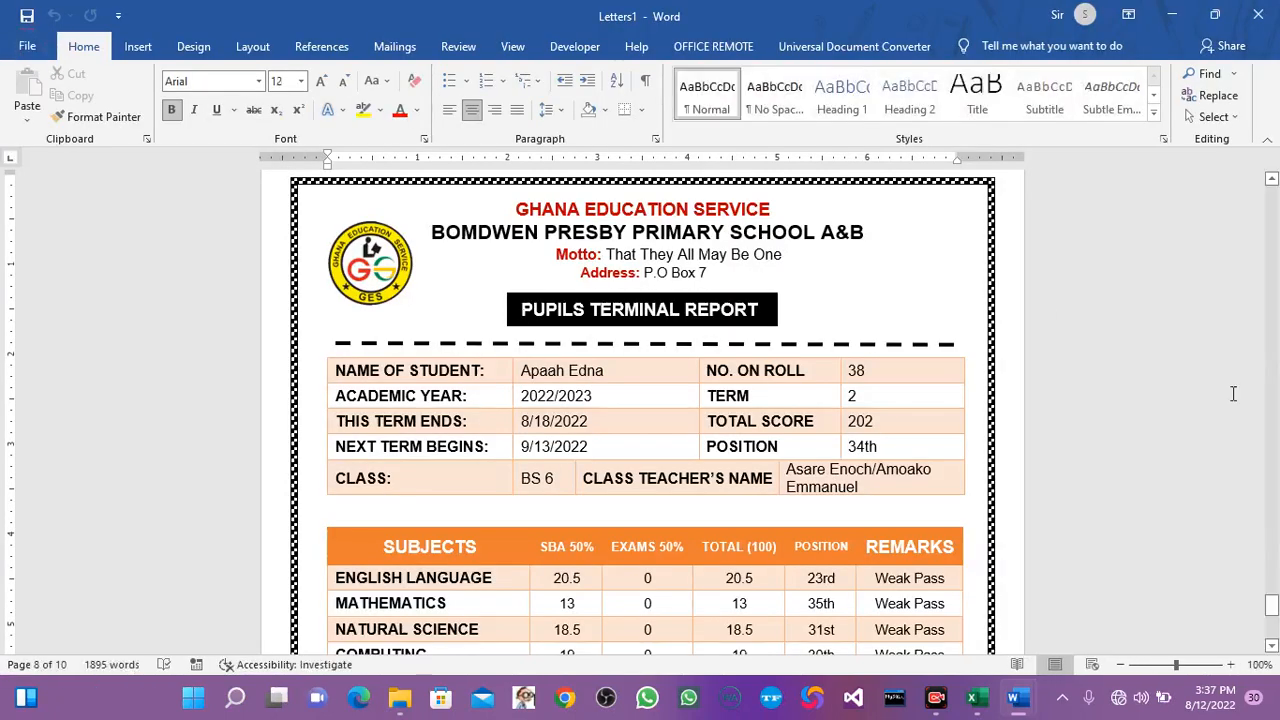
# Discard the merged document without saving, and close the BS6 report with its changes saved.
pyautogui.click(1260, 13)
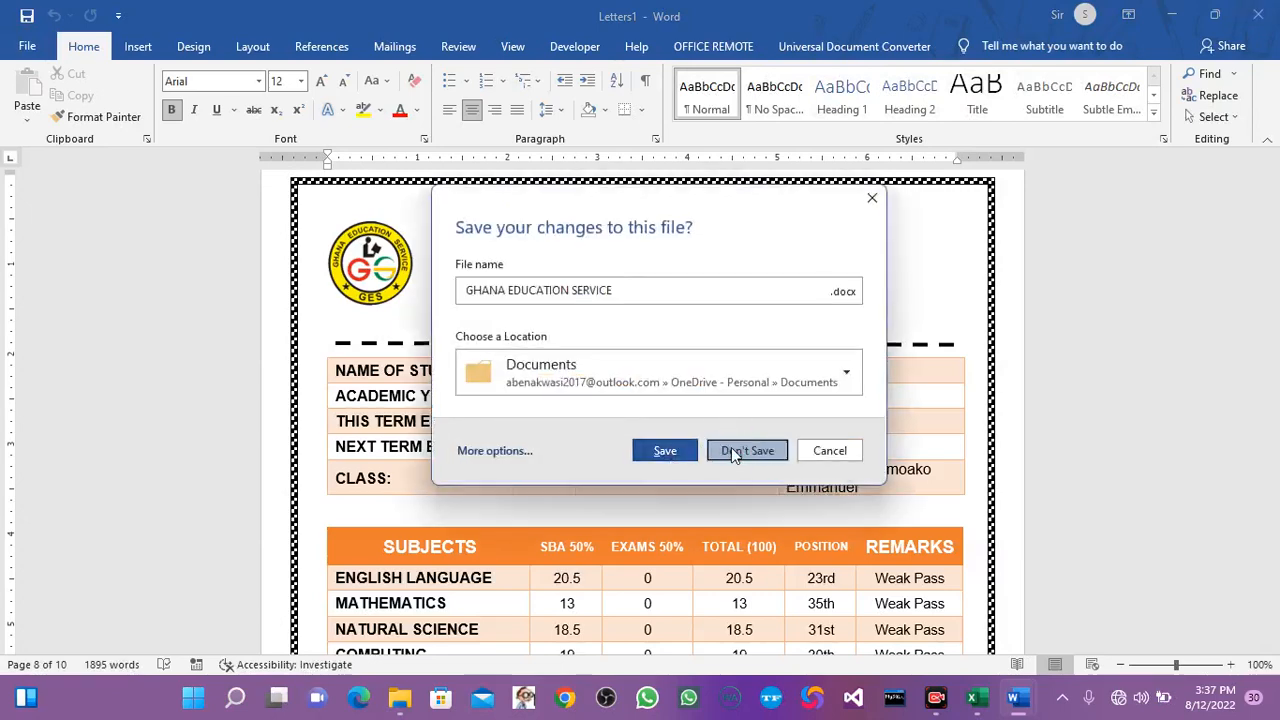
pyautogui.click(745, 450)
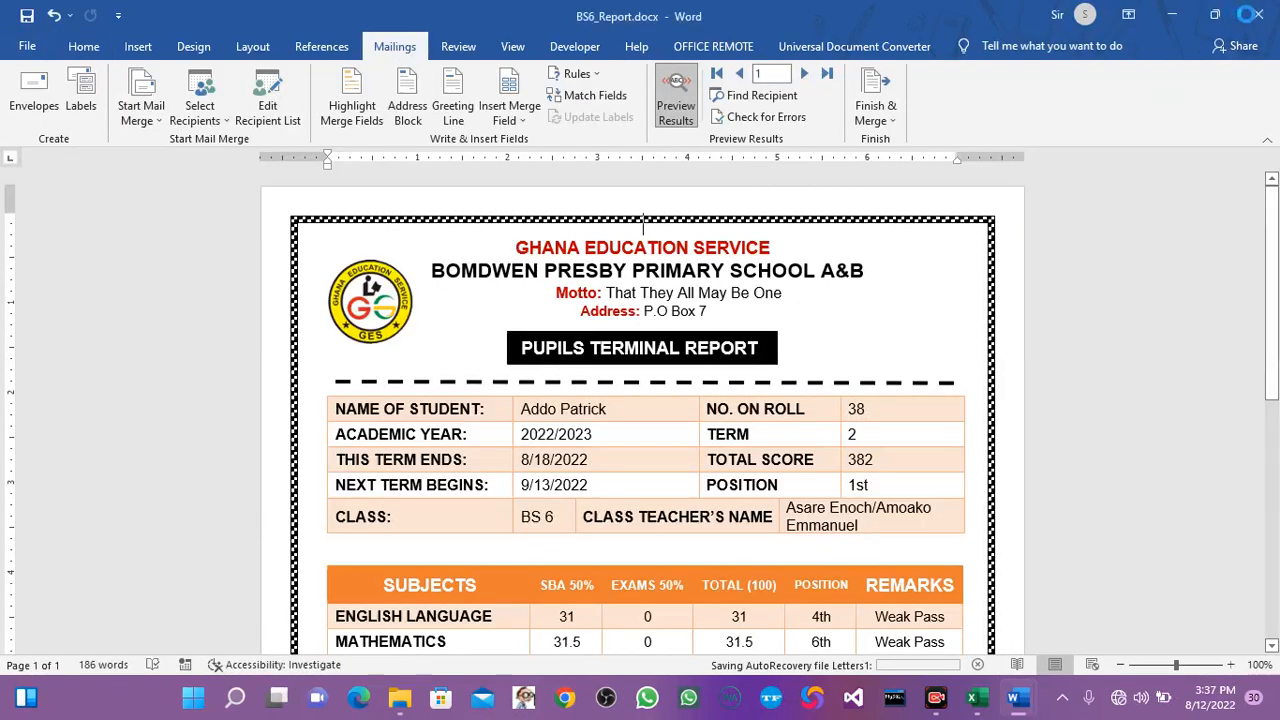
pyautogui.click(1258, 14)
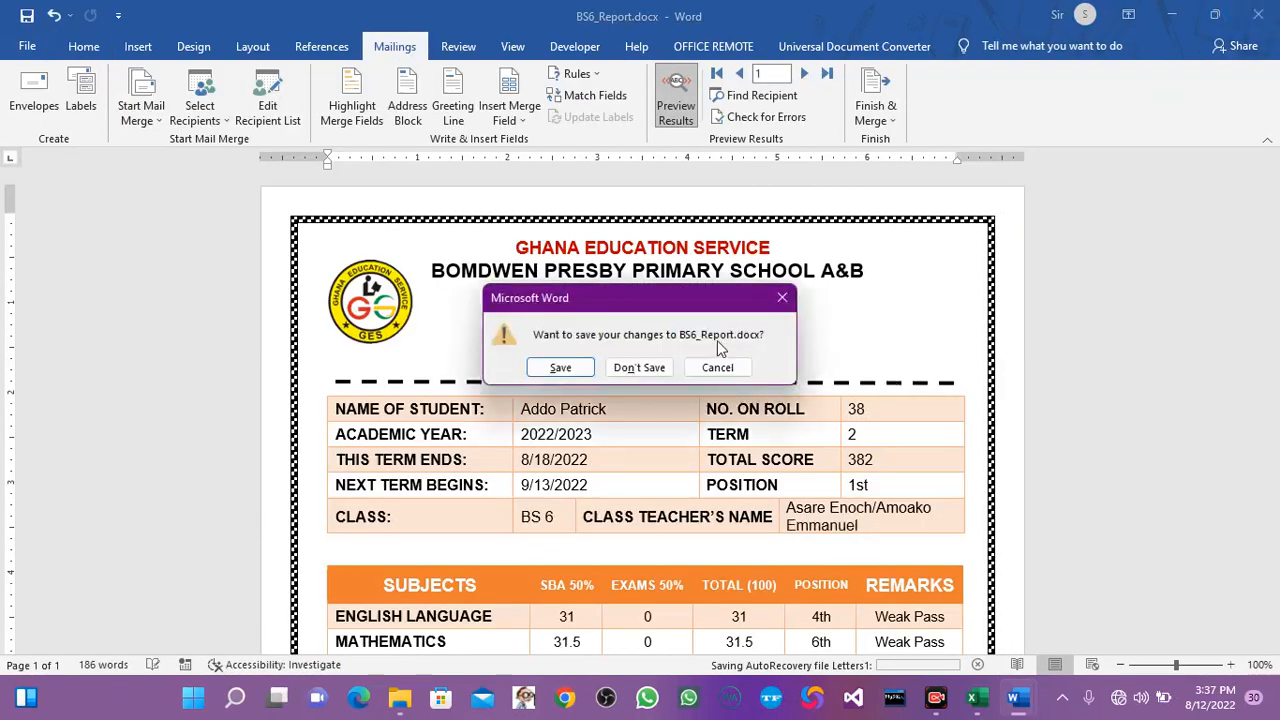
pyautogui.click(558, 367)
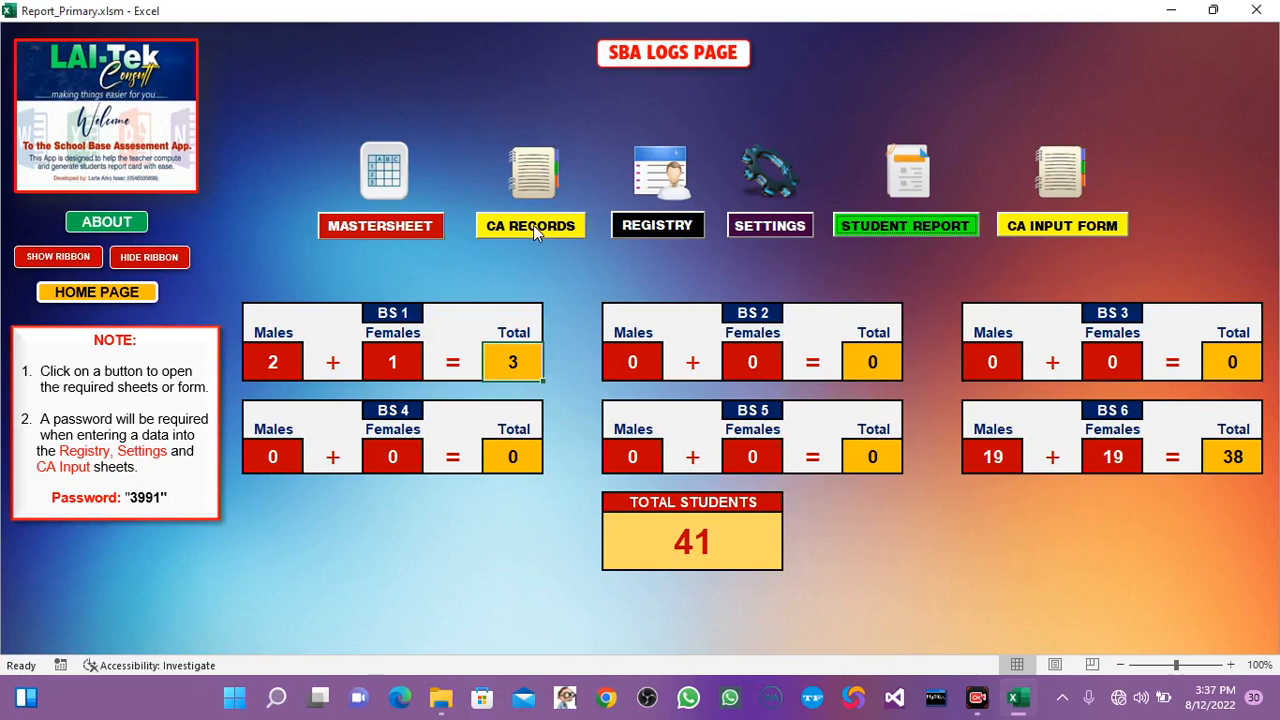
# Check the registry's class choices and dismiss them, and open the settings page to examine the subjects list.
pyautogui.click(676, 232)
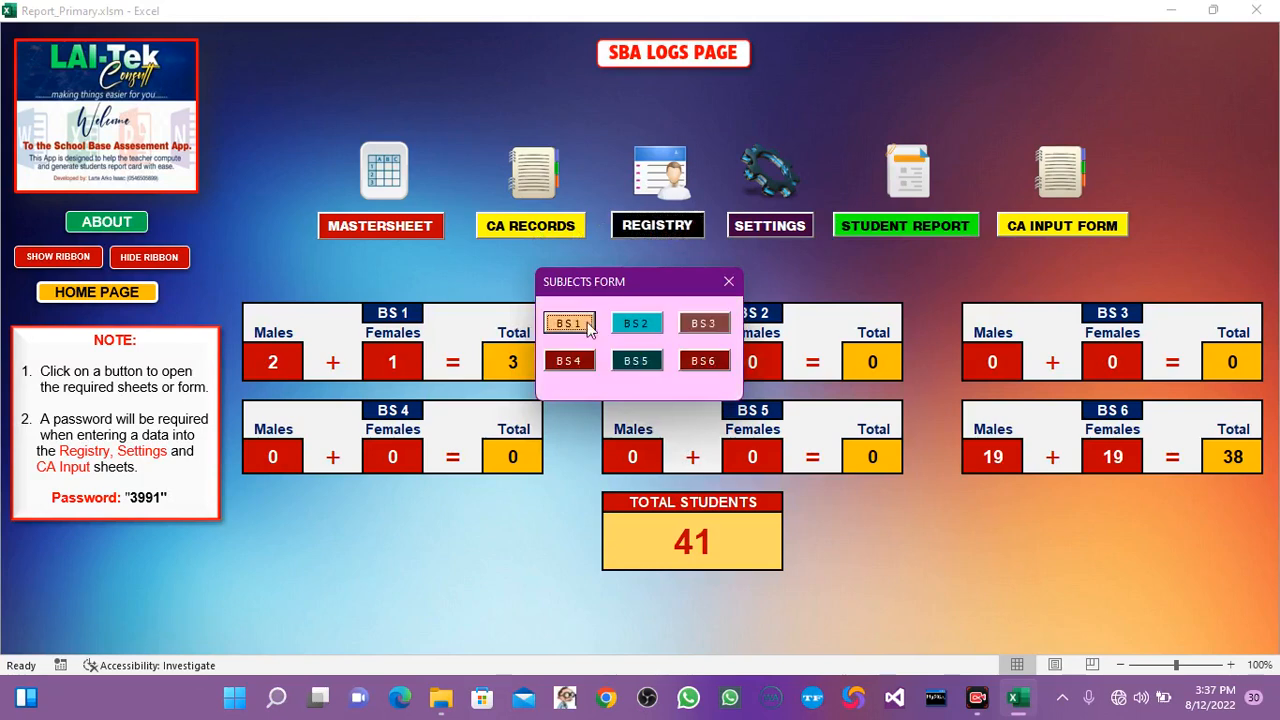
pyautogui.click(733, 283)
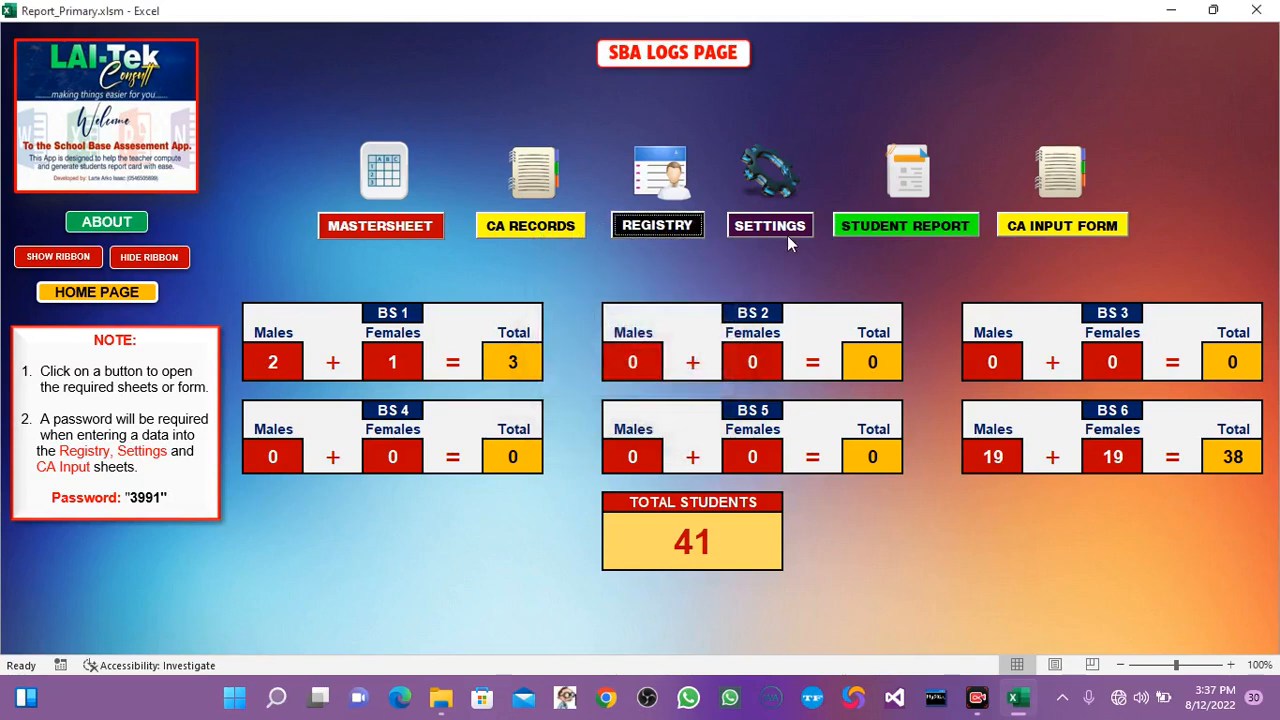
pyautogui.click(758, 226)
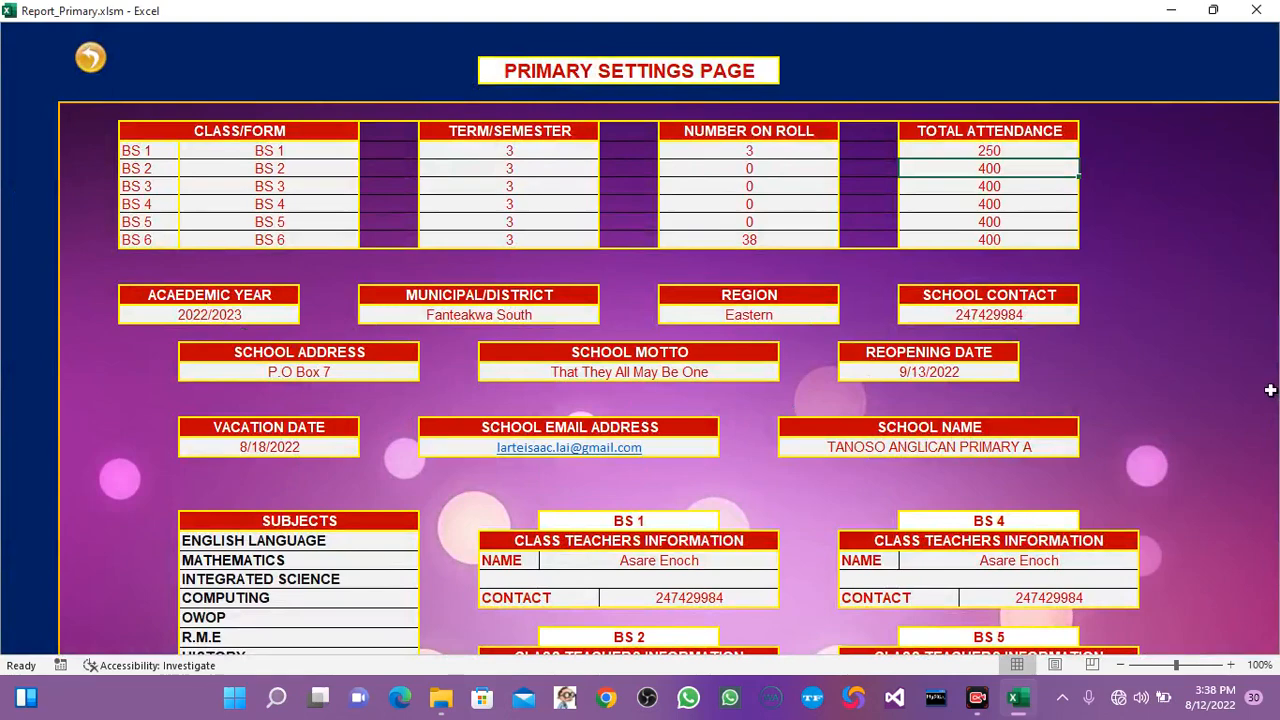
pyautogui.click(333, 576)
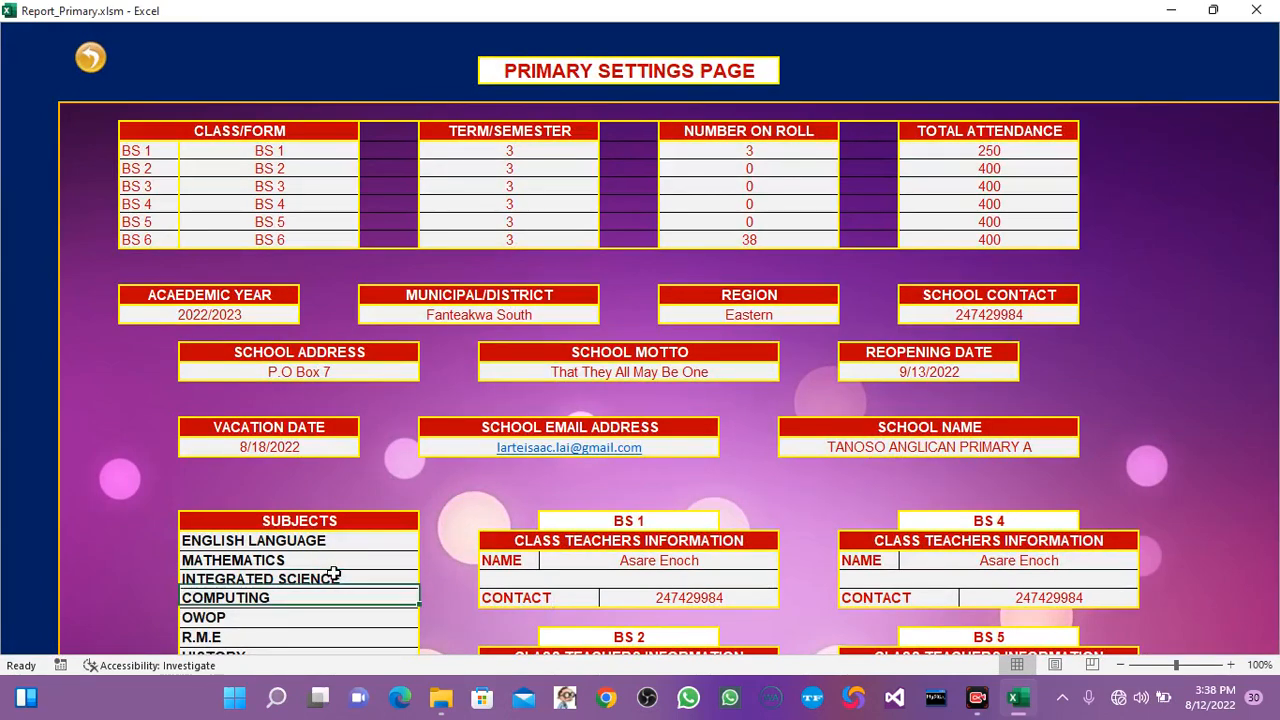
pyautogui.scroll(-2, 333, 576)
pyautogui.click(333, 575)
pyautogui.press('Up')
pyautogui.press('Up')
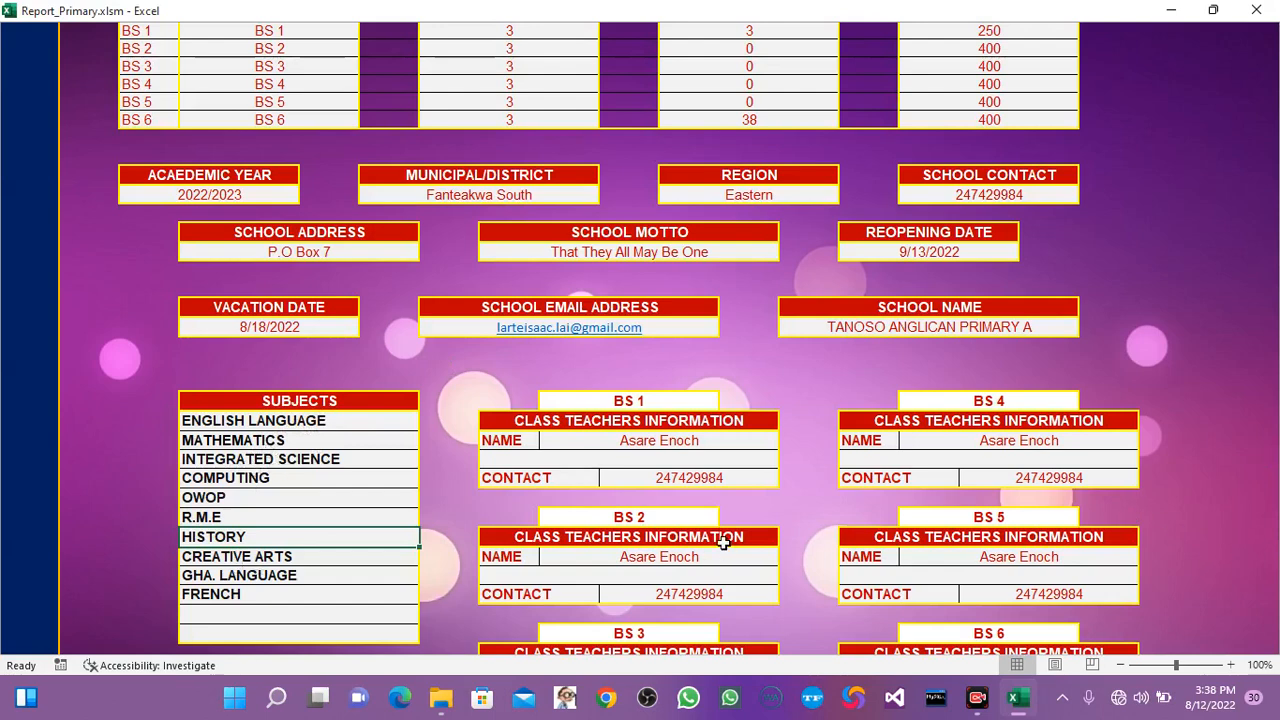
# Examine the class teachers' and headteacher's information on the settings page, and return to the start of the page.
pyautogui.click(1208, 500)
pyautogui.press('Down')
pyautogui.press('Down')
pyautogui.press('Down')
pyautogui.press('Down')
pyautogui.press('Down')
pyautogui.press('Down')
pyautogui.press('Down')
pyautogui.press('Down')
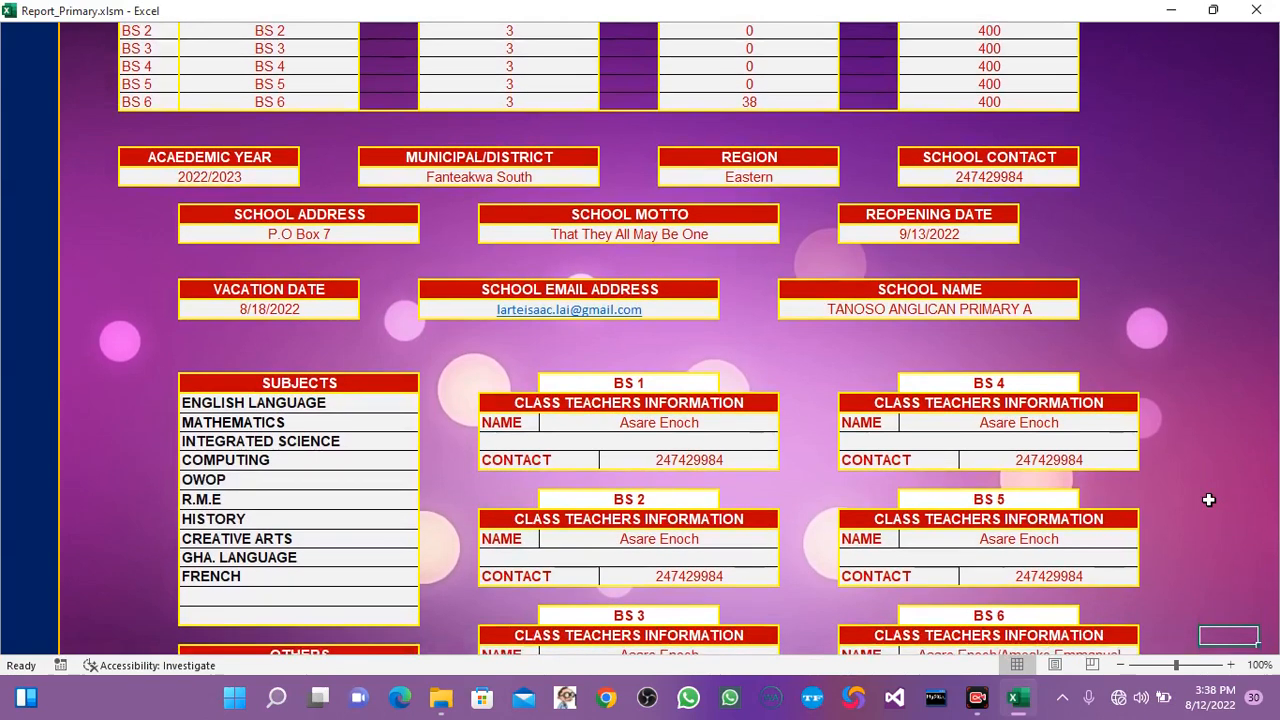
pyautogui.press('Down')
pyautogui.press('Down')
pyautogui.press('Down')
pyautogui.press('Down')
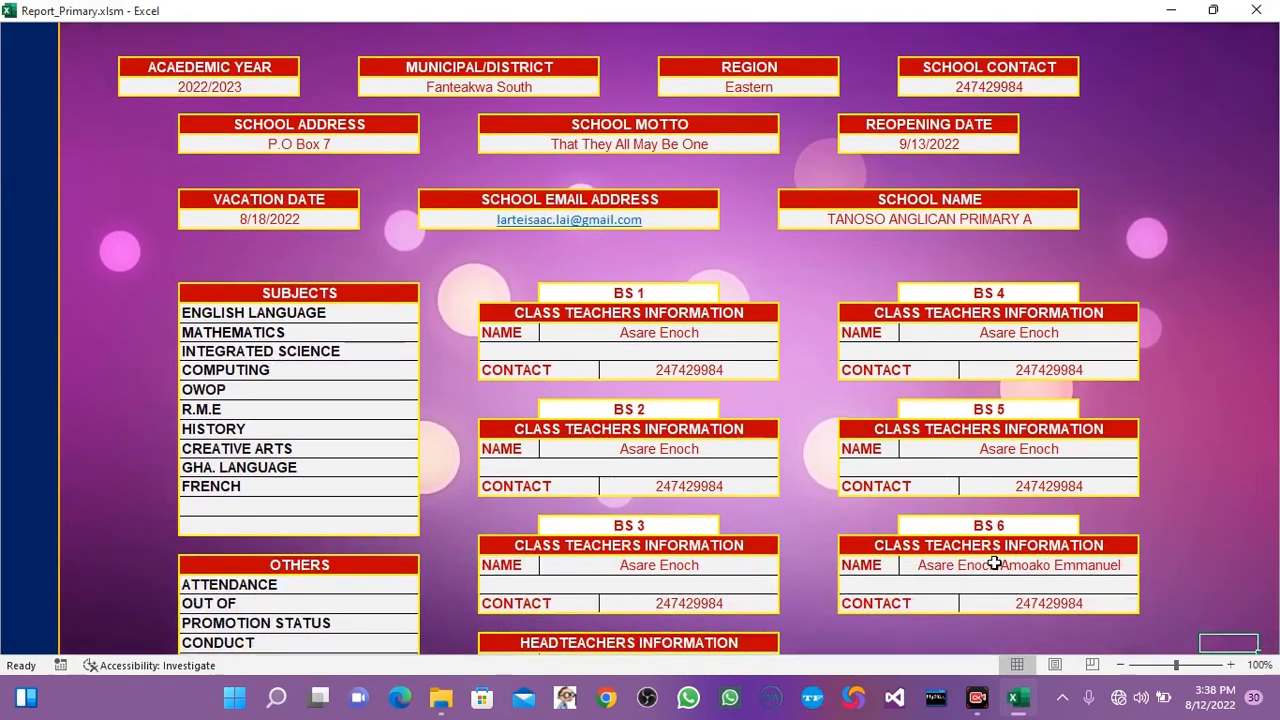
pyautogui.press('Down')
pyautogui.press('Down')
pyautogui.press('Down')
pyautogui.press('Down')
pyautogui.press('Down')
pyautogui.press('Down')
pyautogui.press('Up')
pyautogui.press('Up')
pyautogui.press('Up')
pyautogui.press('Up')
pyautogui.press('Up')
pyautogui.press('Up')
pyautogui.press('Up')
pyautogui.press('Up')
pyautogui.press('Up')
pyautogui.press('Up')
pyautogui.press('Up')
pyautogui.press('Up')
pyautogui.press('Up')
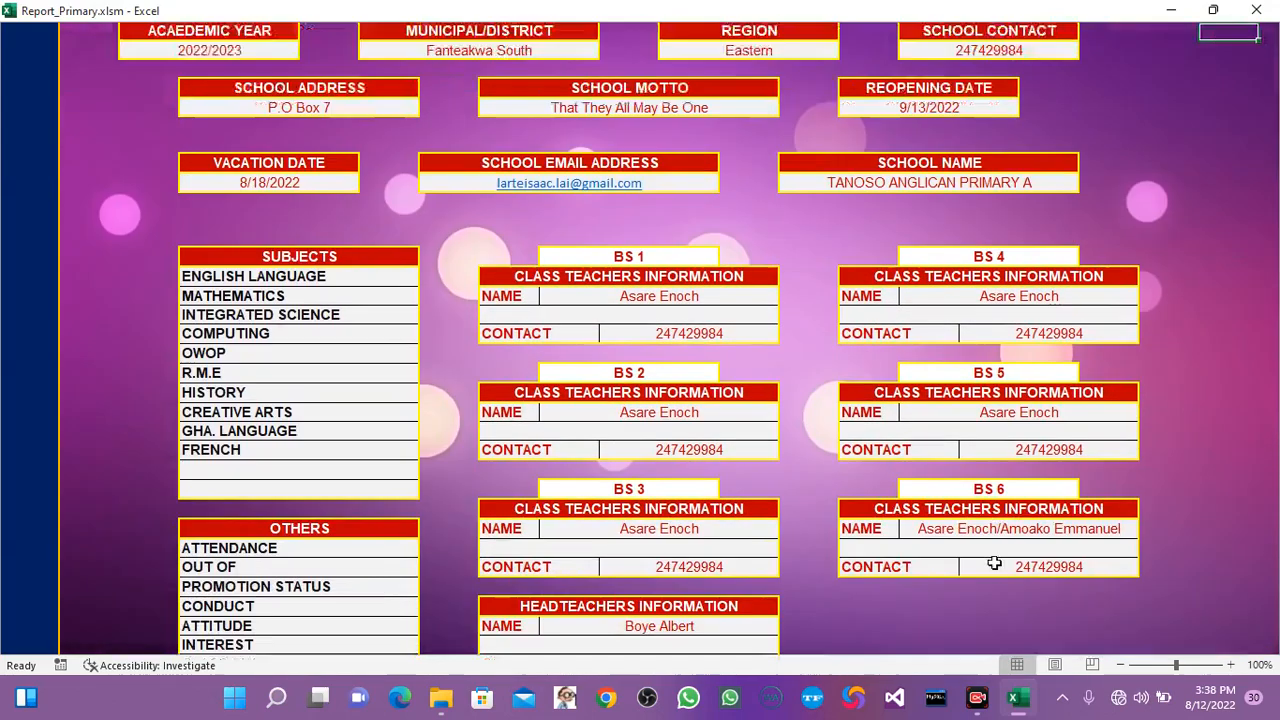
pyautogui.press('Up')
pyautogui.press('Up')
pyautogui.press('Up')
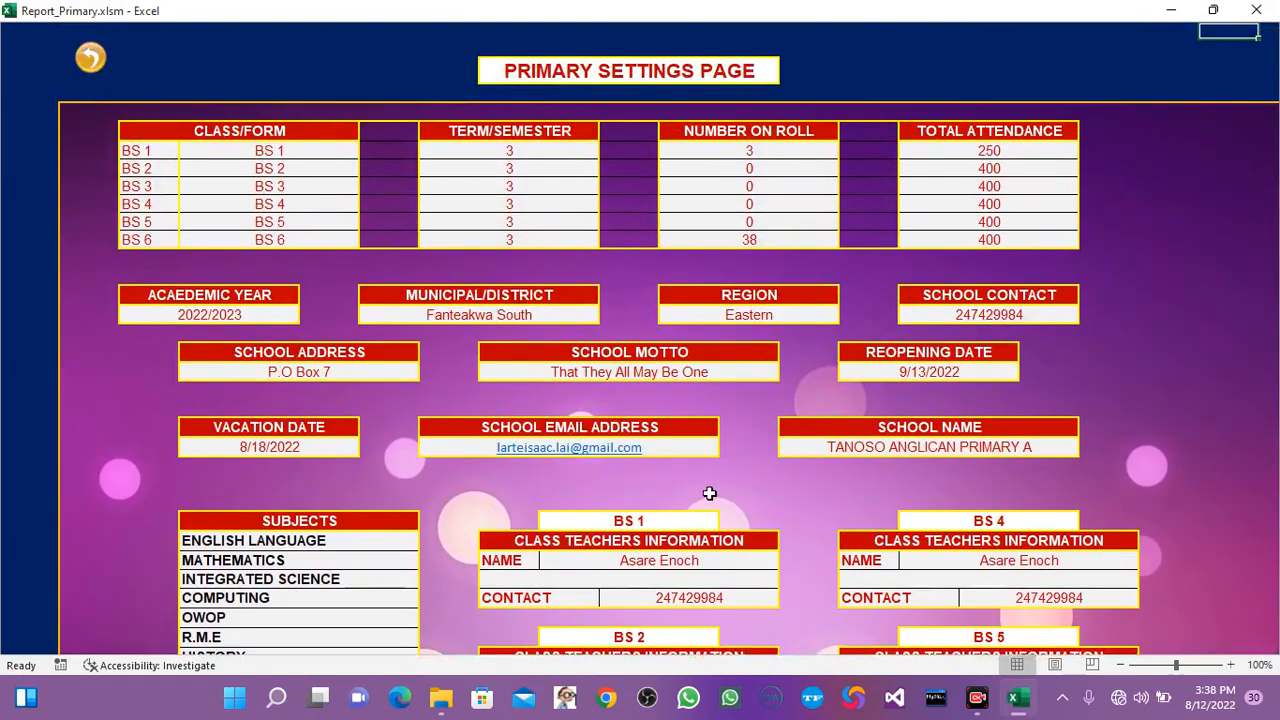
# Go back to the home page, enter the admin PIN to examine the registered accounts on the registration page, and return home.
pyautogui.click(92, 74)
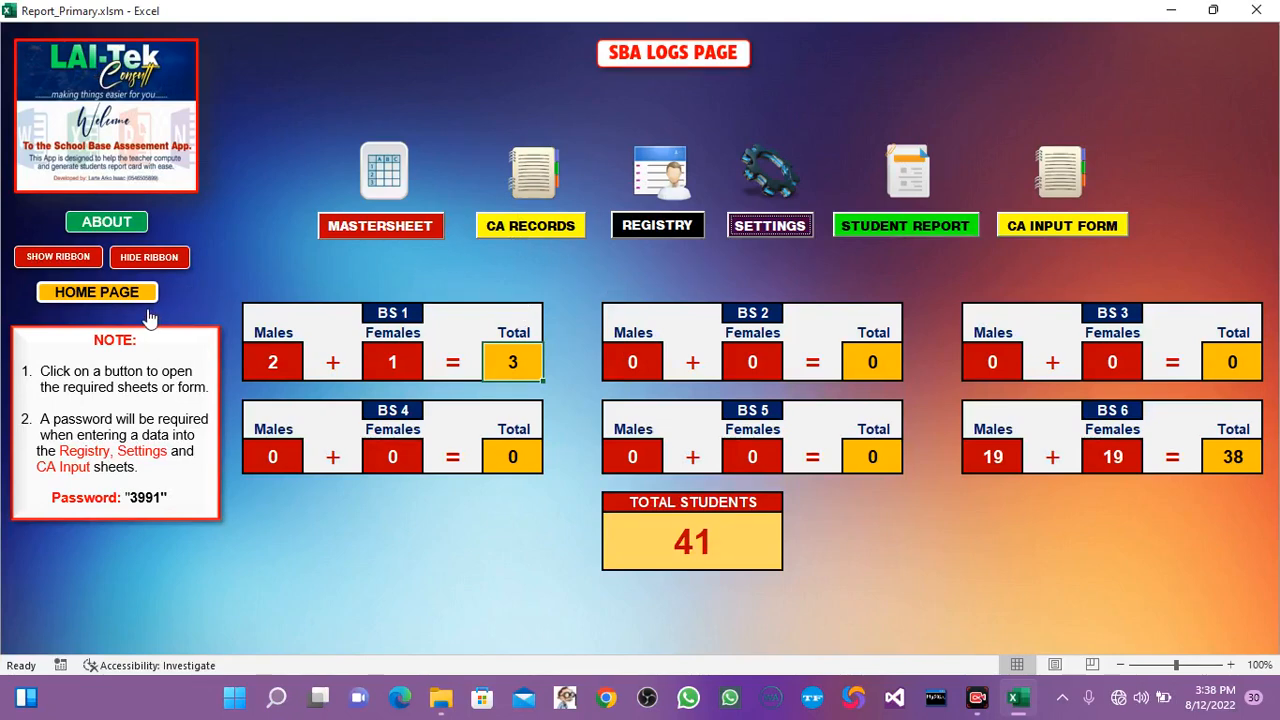
pyautogui.click(118, 296)
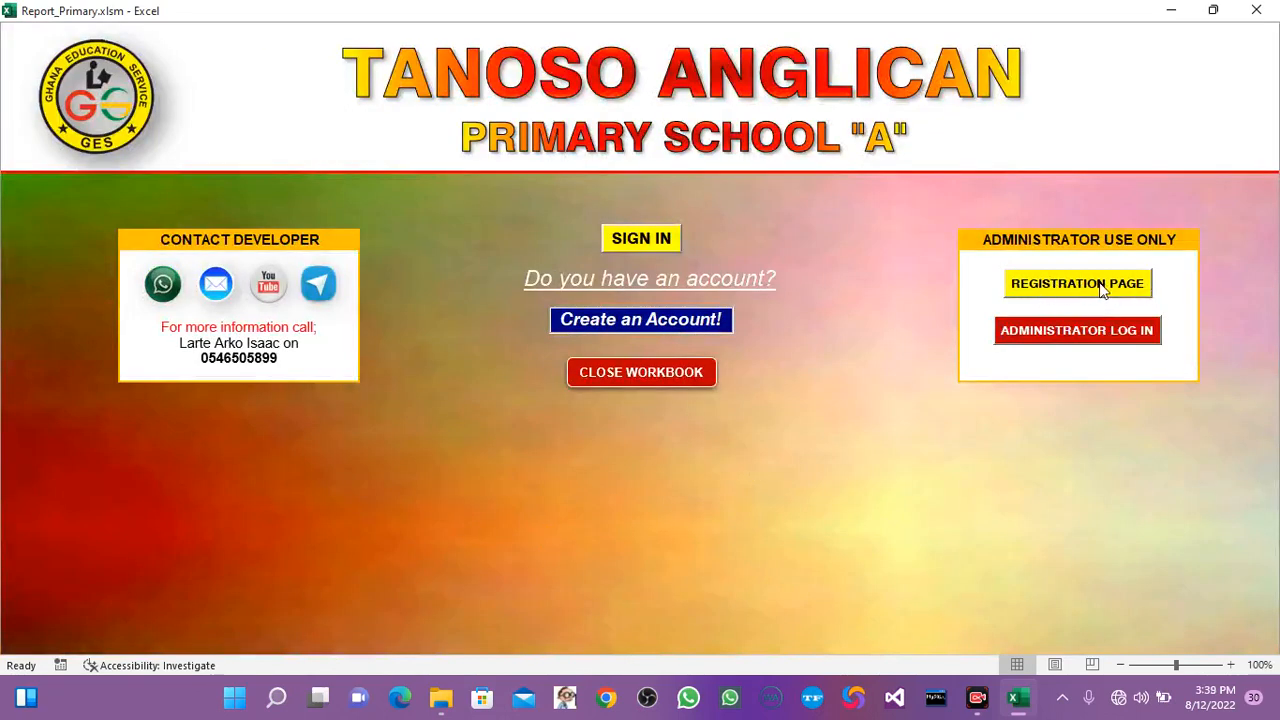
pyautogui.click(1068, 300)
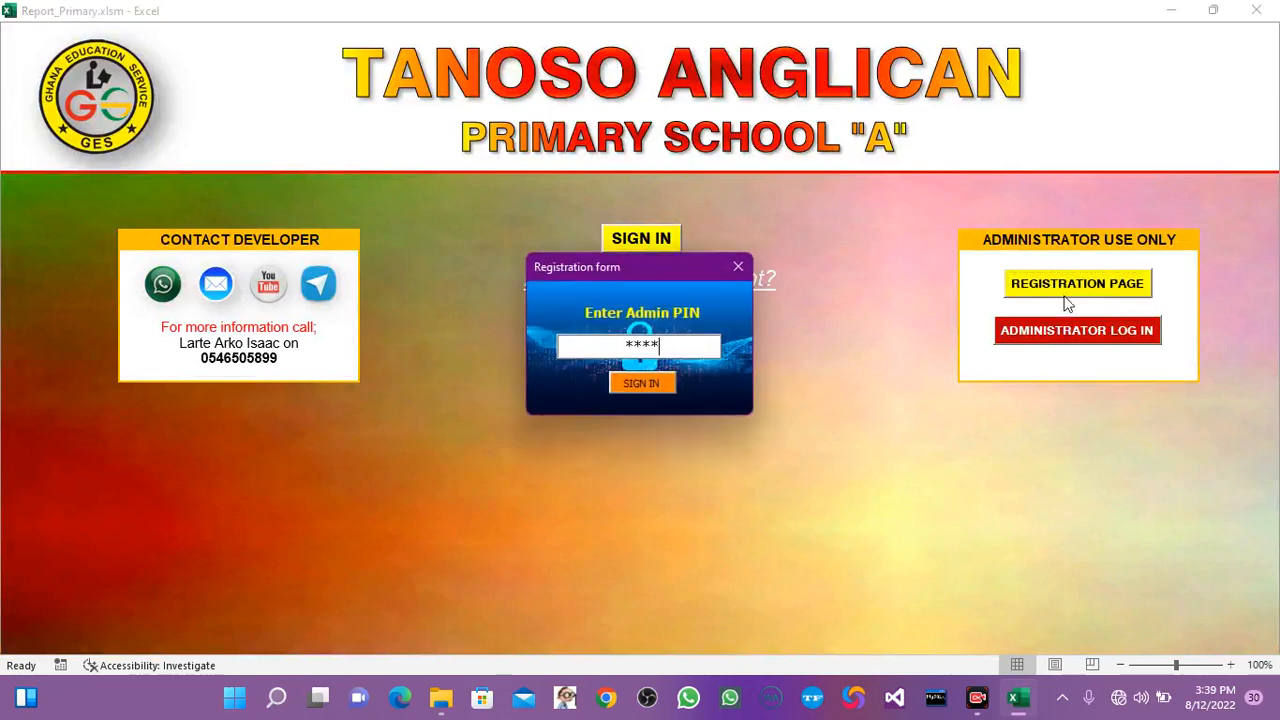
pyautogui.click(660, 383)
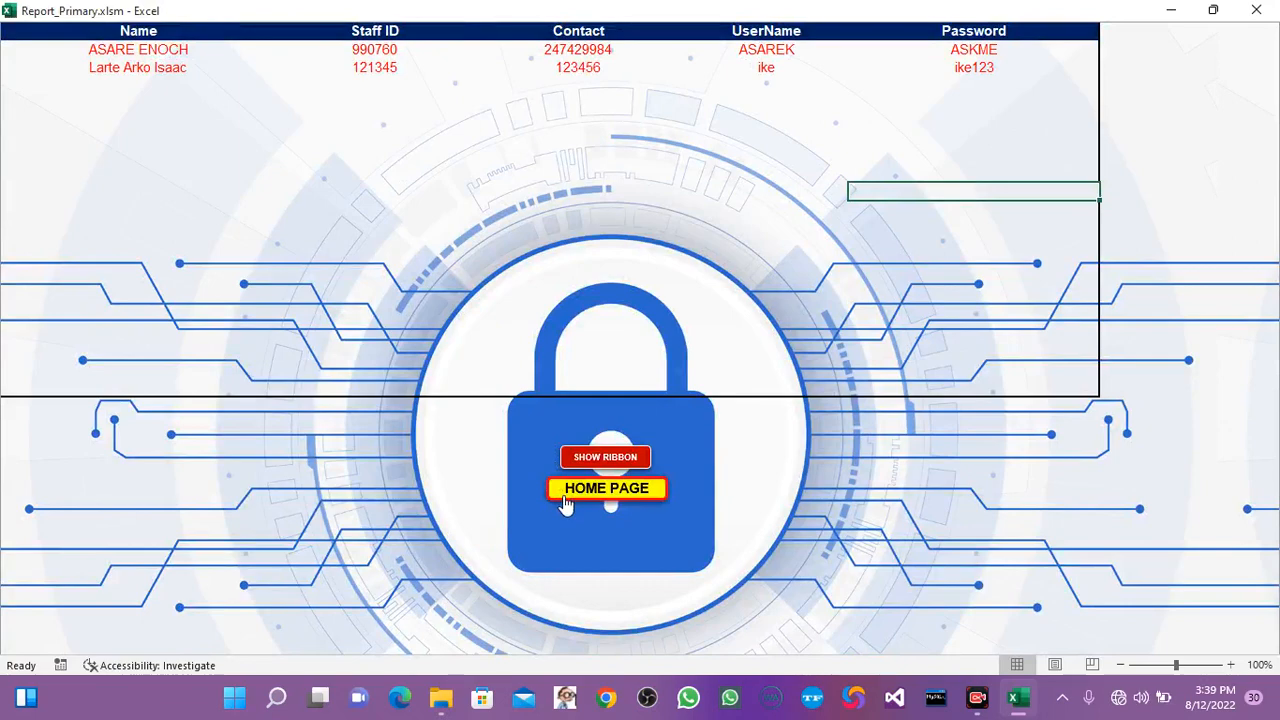
pyautogui.click(565, 505)
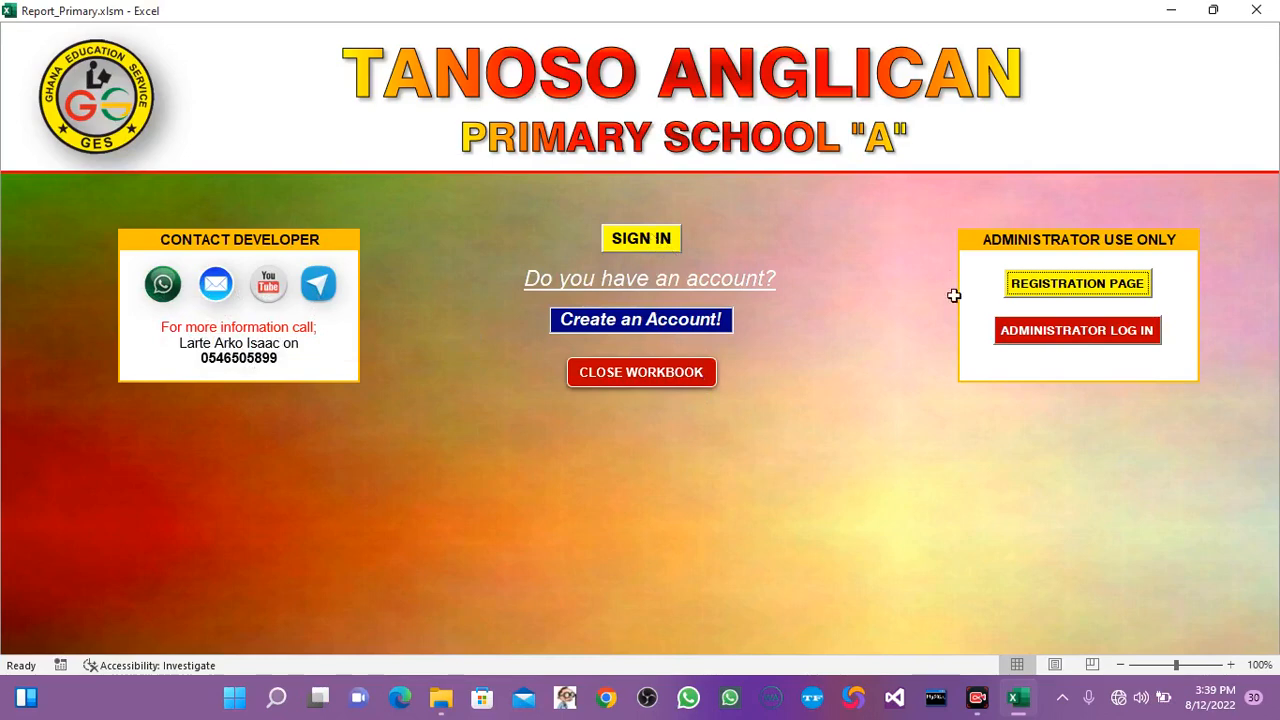
# Open the user log-in form, check its username choices, and close the form without signing in.
pyautogui.click(610, 238)
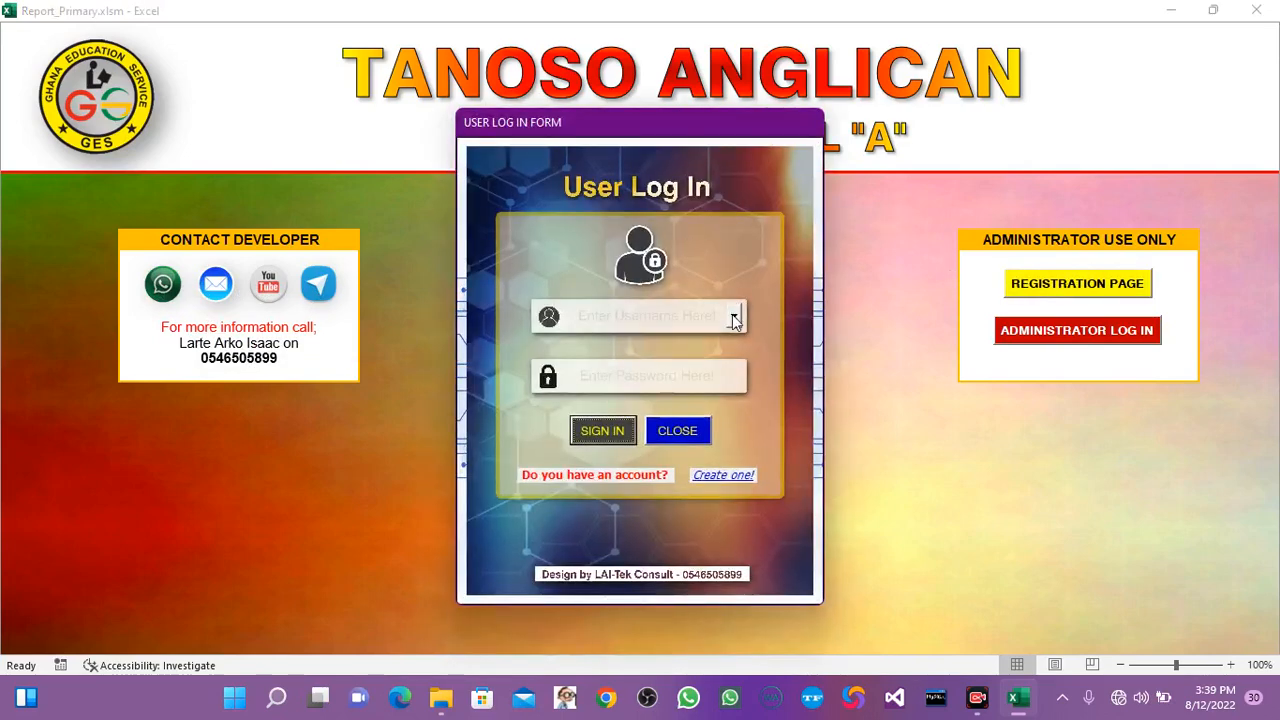
pyautogui.click(734, 317)
pyautogui.click(769, 351)
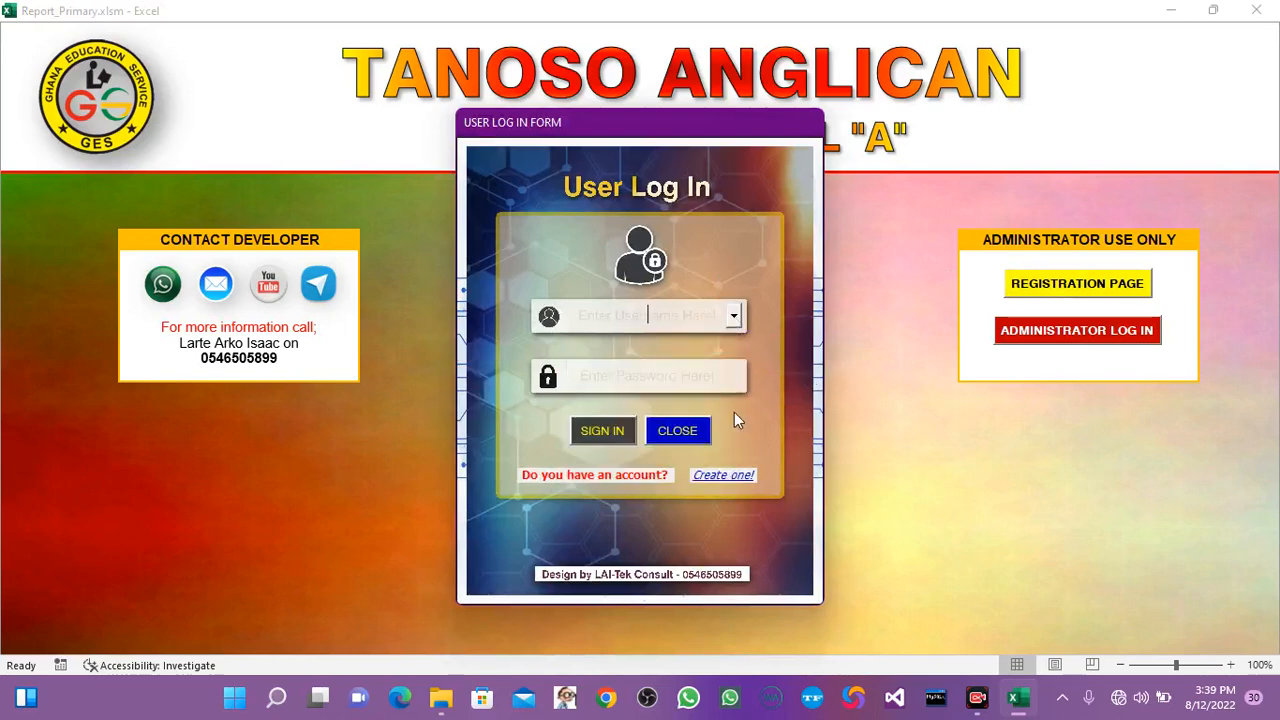
pyautogui.click(676, 432)
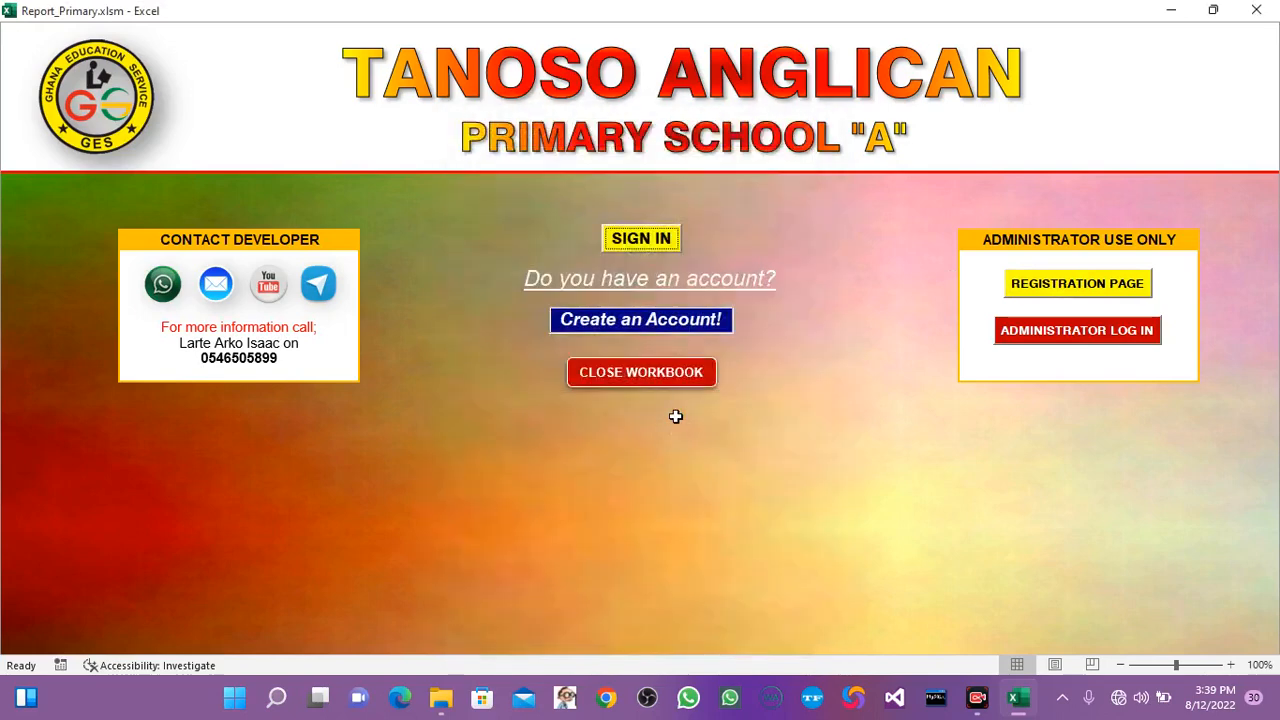
# Start closing the workbook and decline the confirmation, and try closing the Excel window directly.
pyautogui.click(638, 374)
pyautogui.click(764, 411)
pyautogui.click(1256, 12)
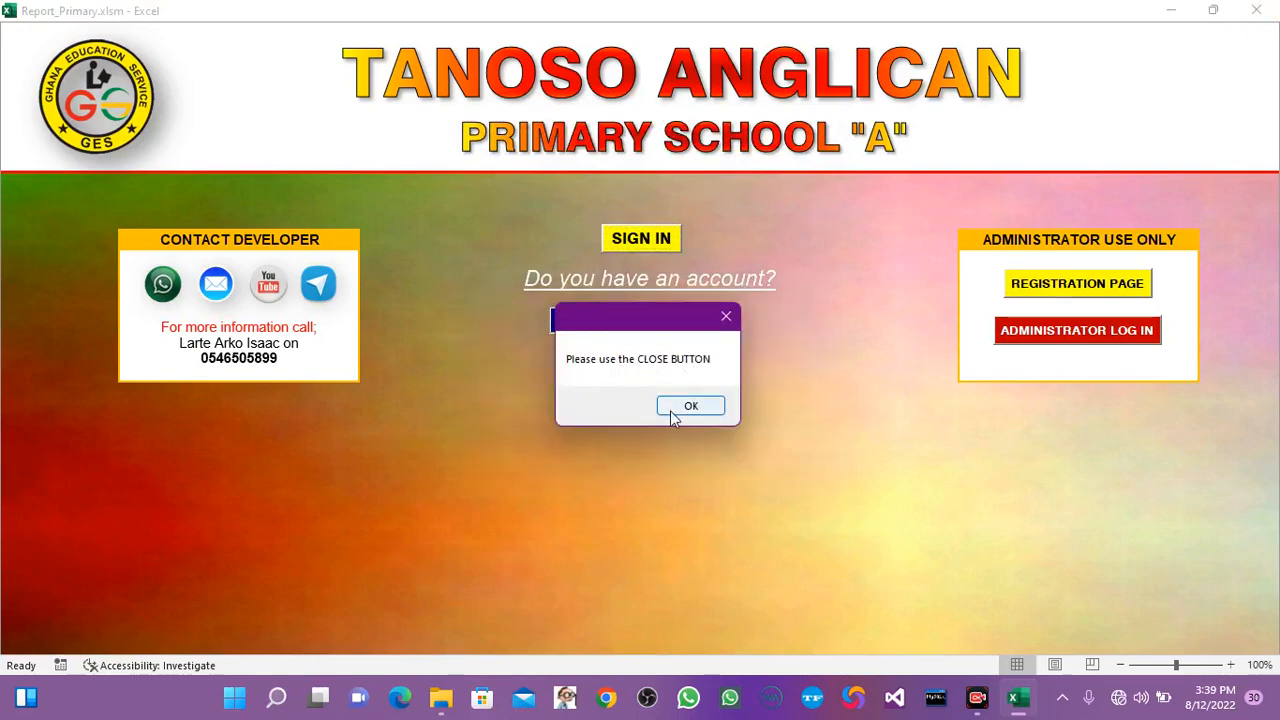
pyautogui.click(668, 407)
# Close the workbook with the home page's own close command and confirm closing the application.
pyautogui.click(605, 376)
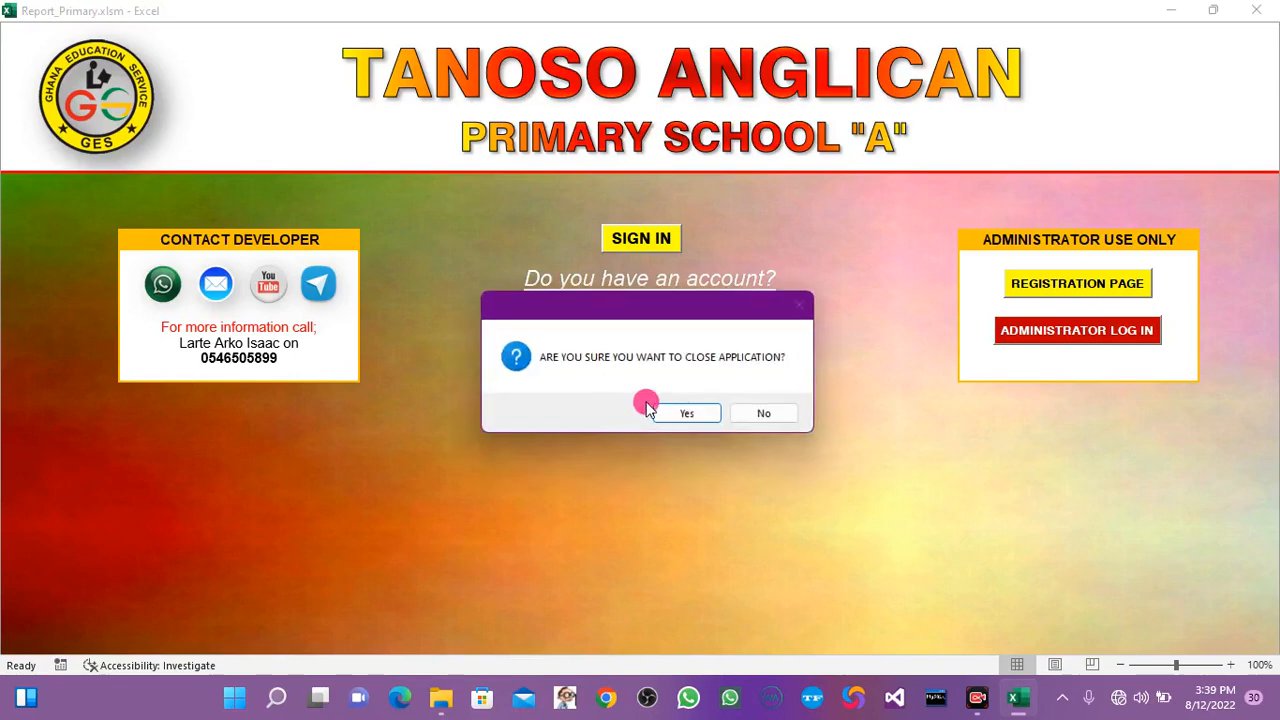
pyautogui.click(685, 408)
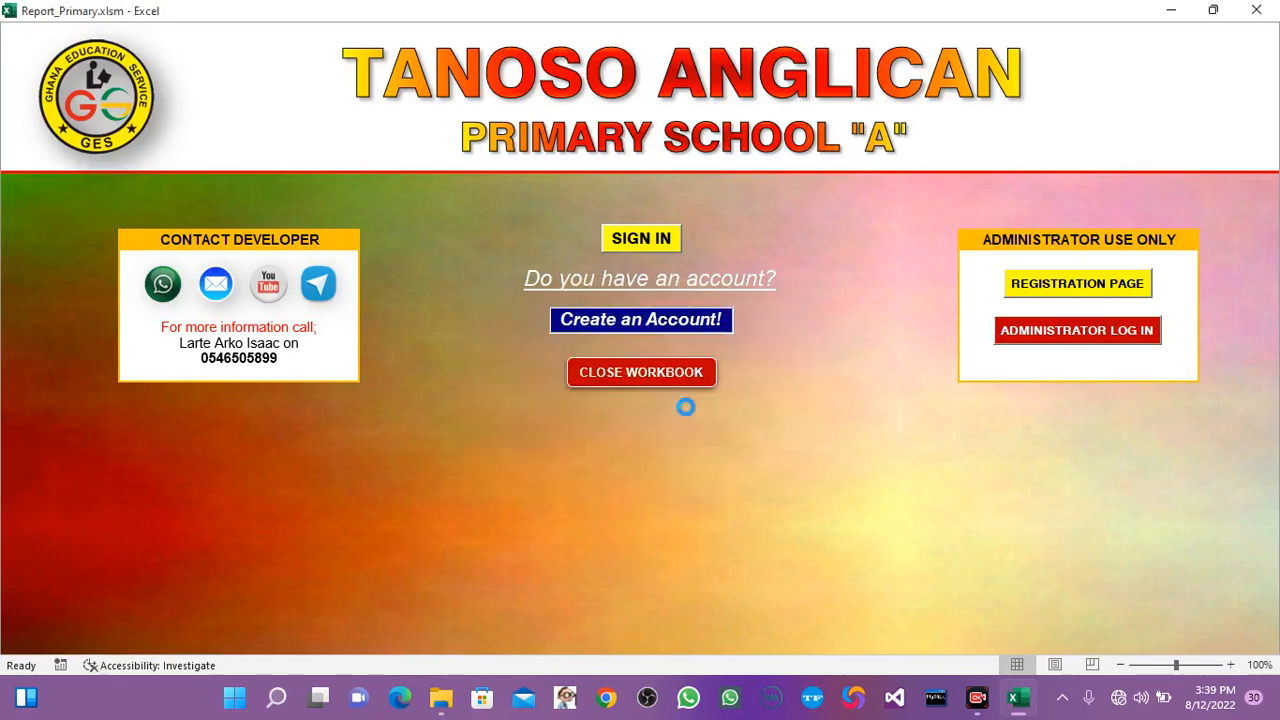